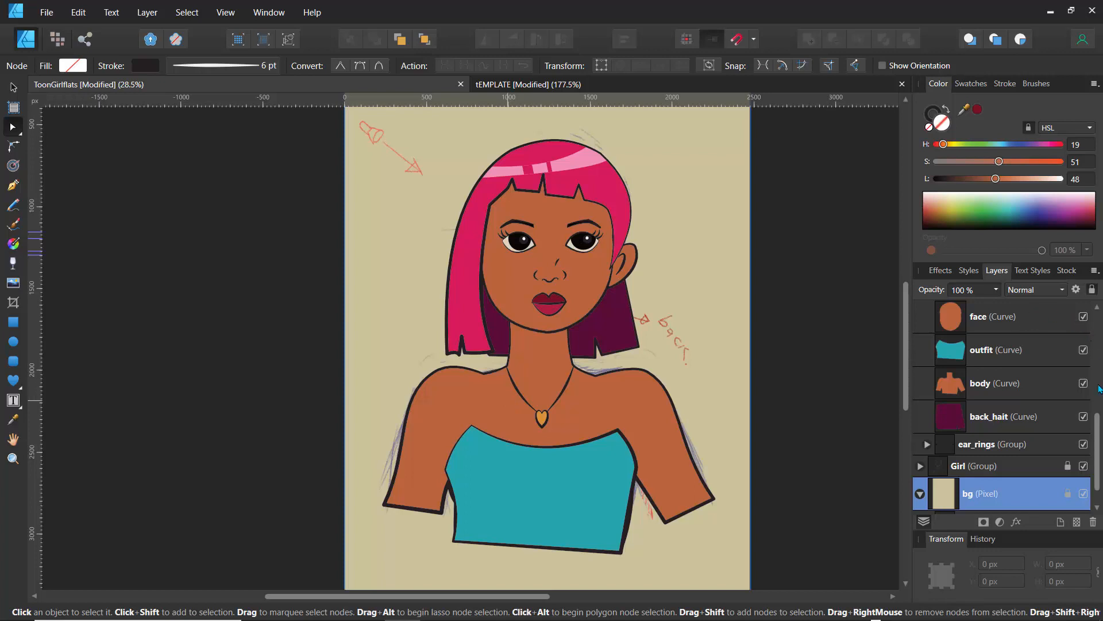
Step: Collapse the Girl_lines group, select it as a whole and flip it horizontally
left_click_drag(1095, 453, 1095, 352)
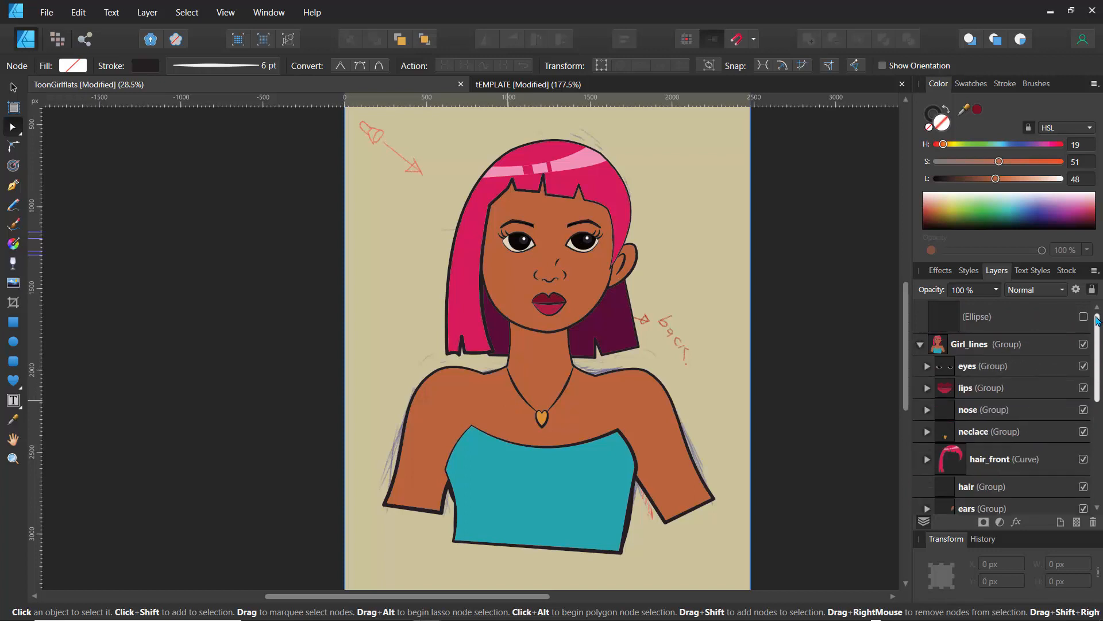
left_click(922, 345)
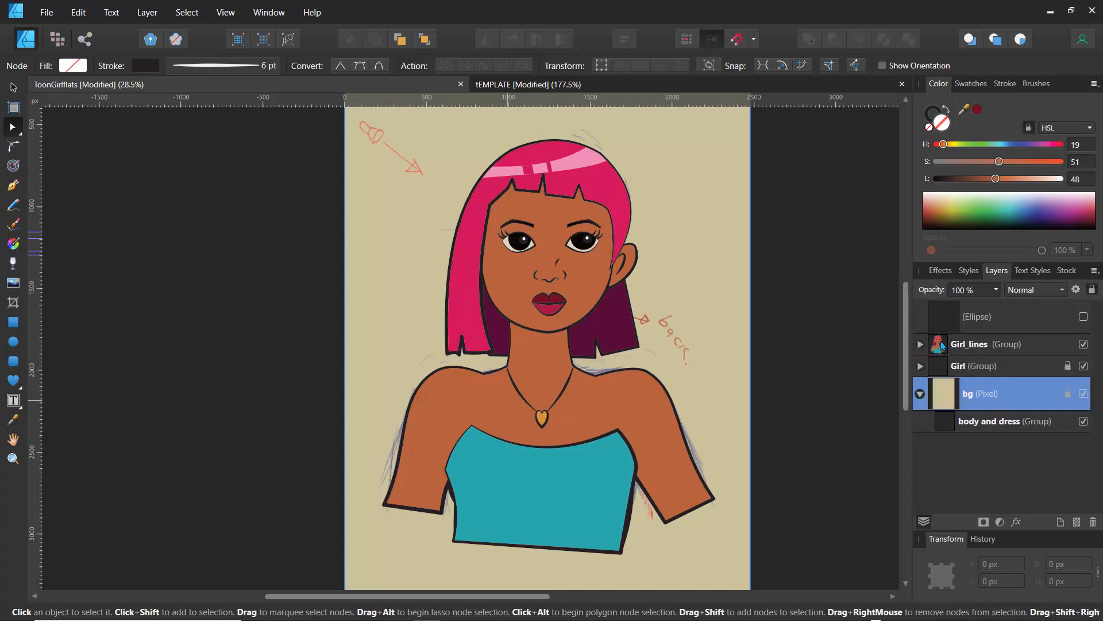
left_click(943, 345)
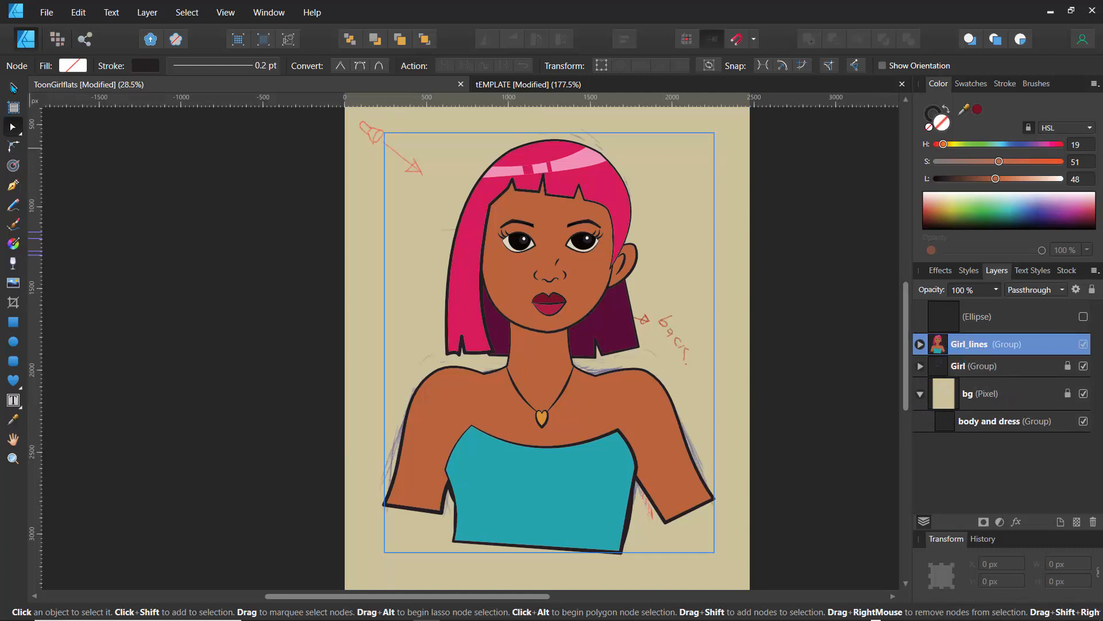
left_click(13, 88)
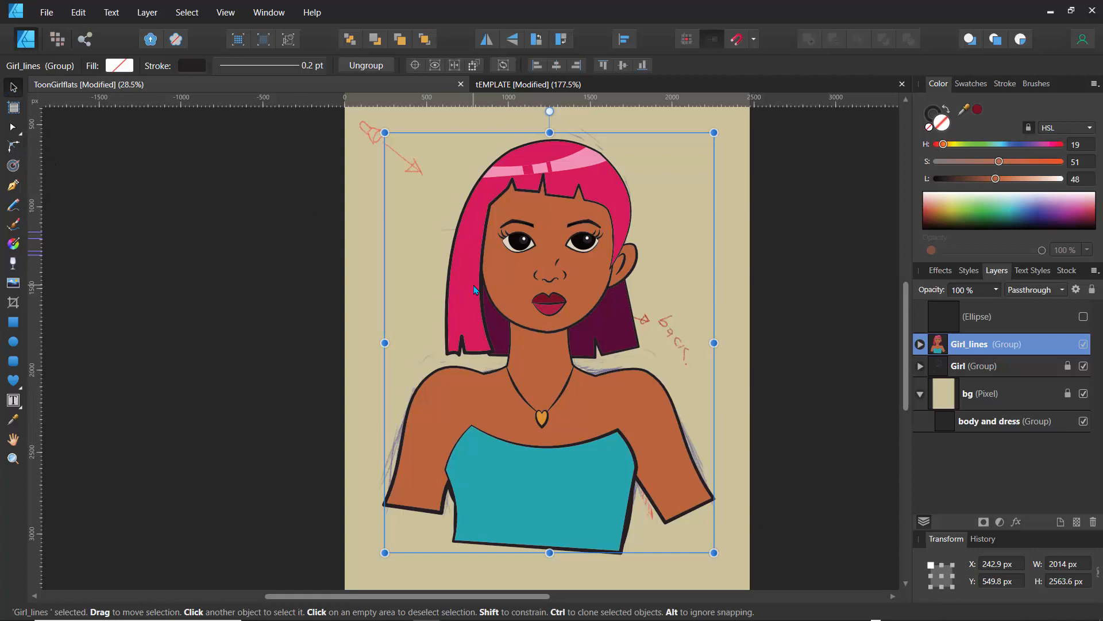
left_click(487, 41)
left_click(488, 44)
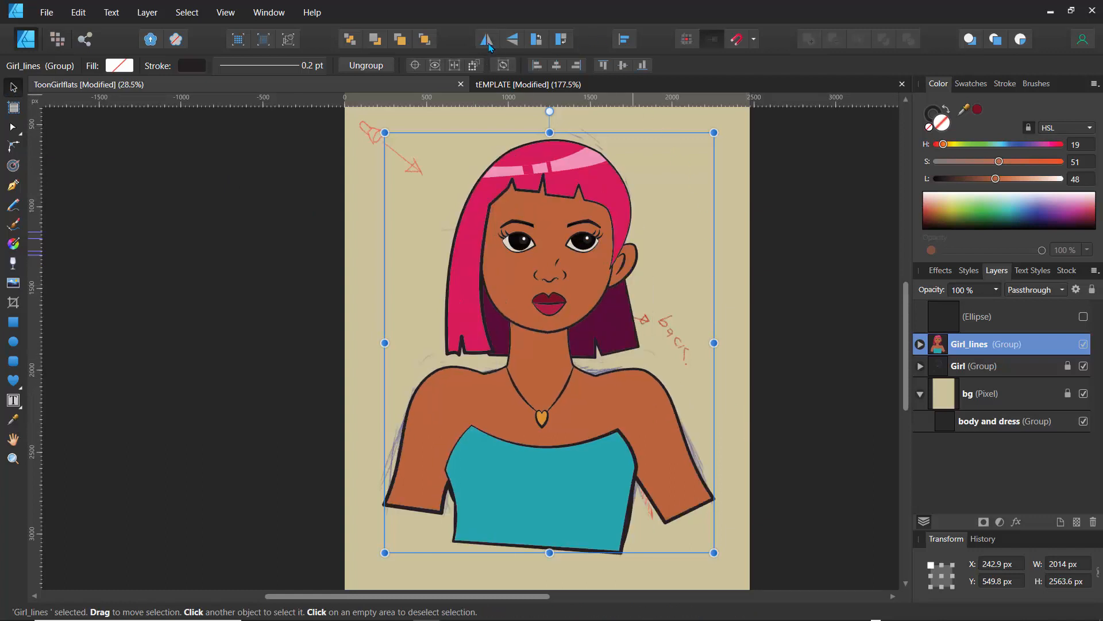
left_click(490, 46)
left_click(489, 46)
left_click(490, 46)
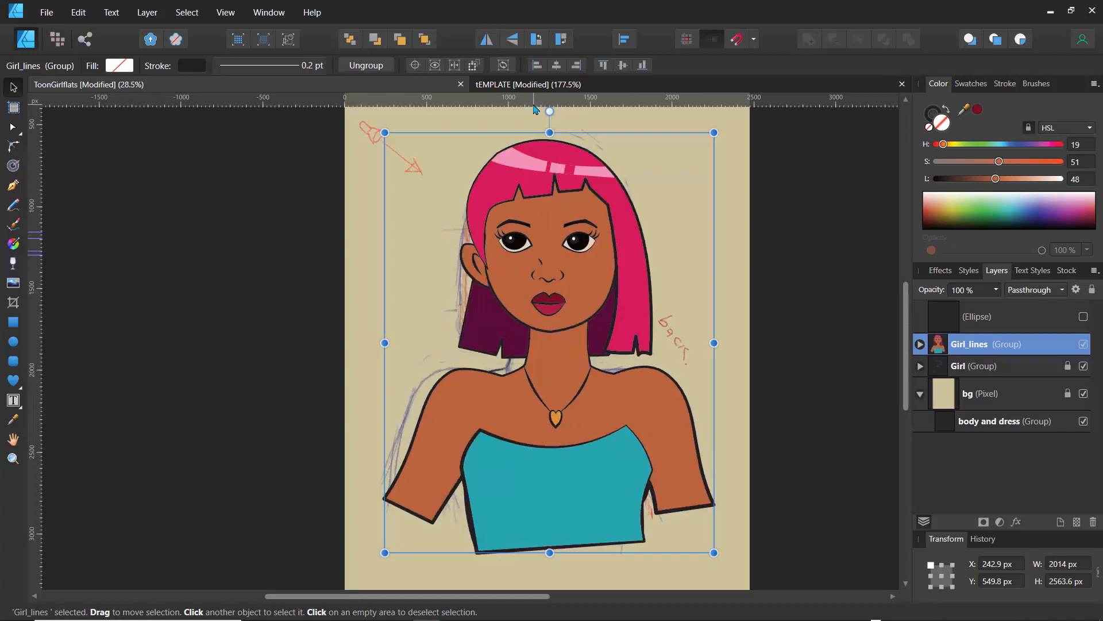
Step: Flip the Girl_lines group horizontally back and forth to compare the drawing's symmetry, finishing in the mirrored orientation
left_click(487, 45)
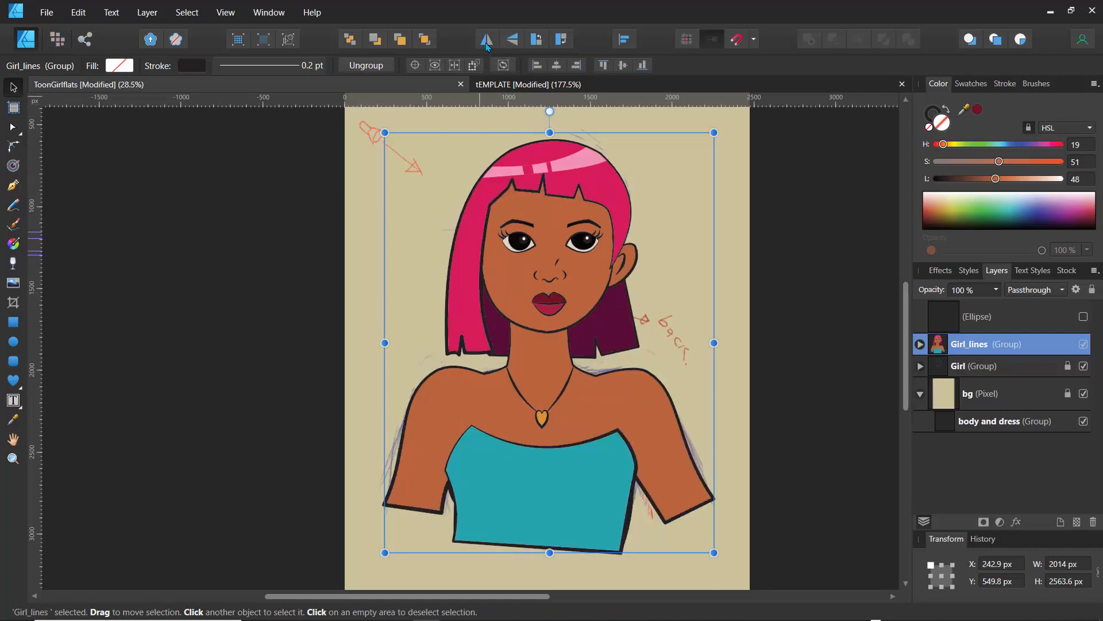
left_click(487, 46)
left_click(489, 45)
left_click(489, 46)
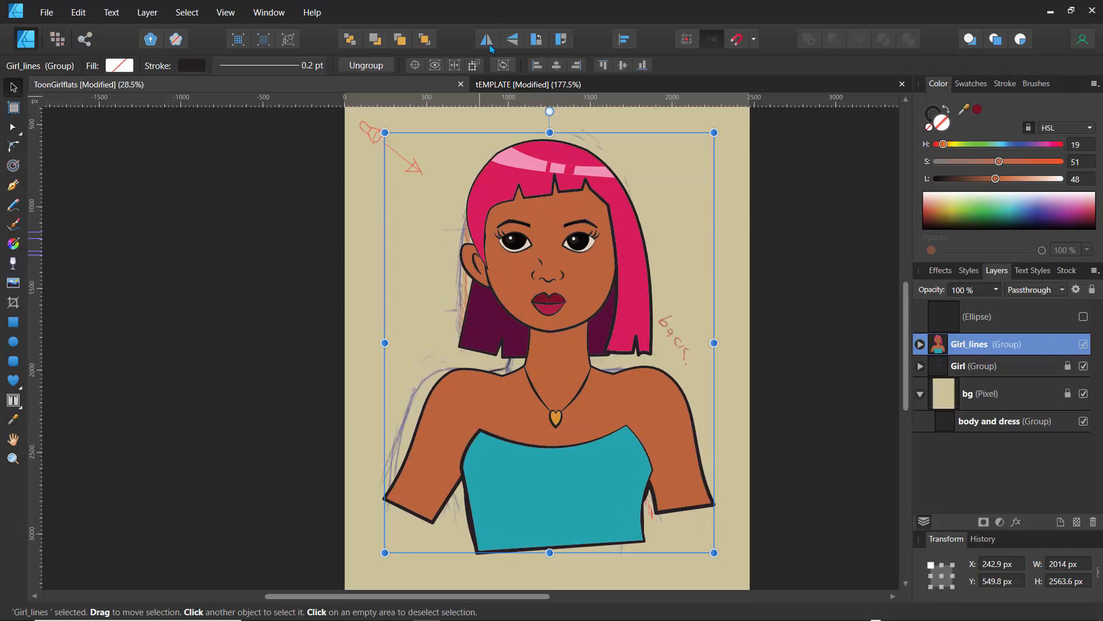
left_click(489, 46)
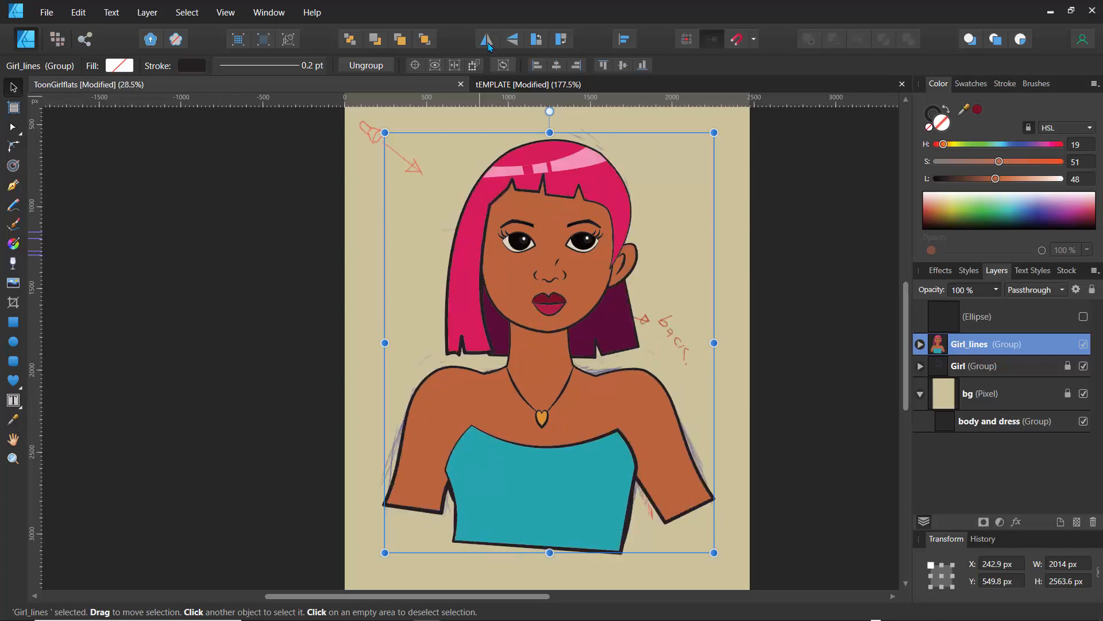
left_click(488, 46)
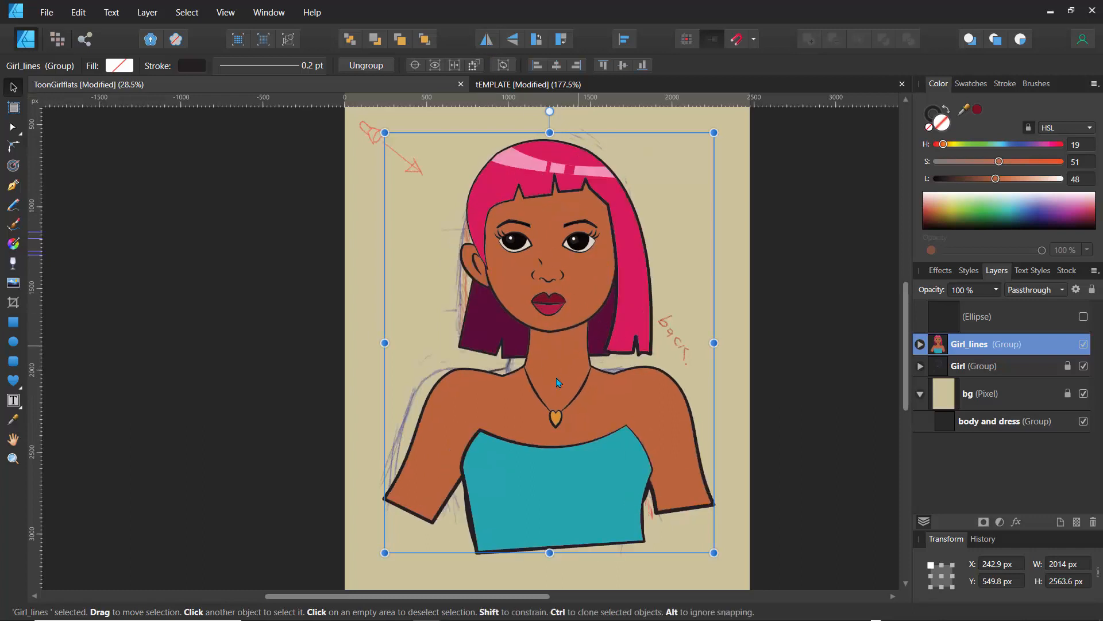
Step: Shift the body and outfit curves inside Girl_lines slightly left, to about X 204 px and X 670 px respectively
left_click(920, 345)
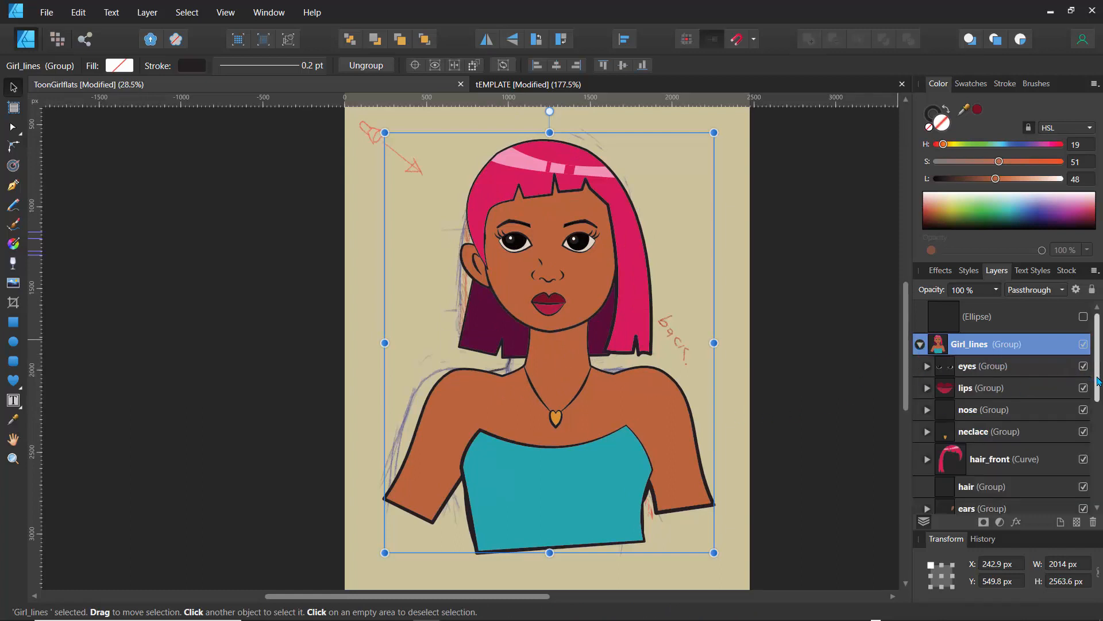
scroll(1069, 437, "down", 5)
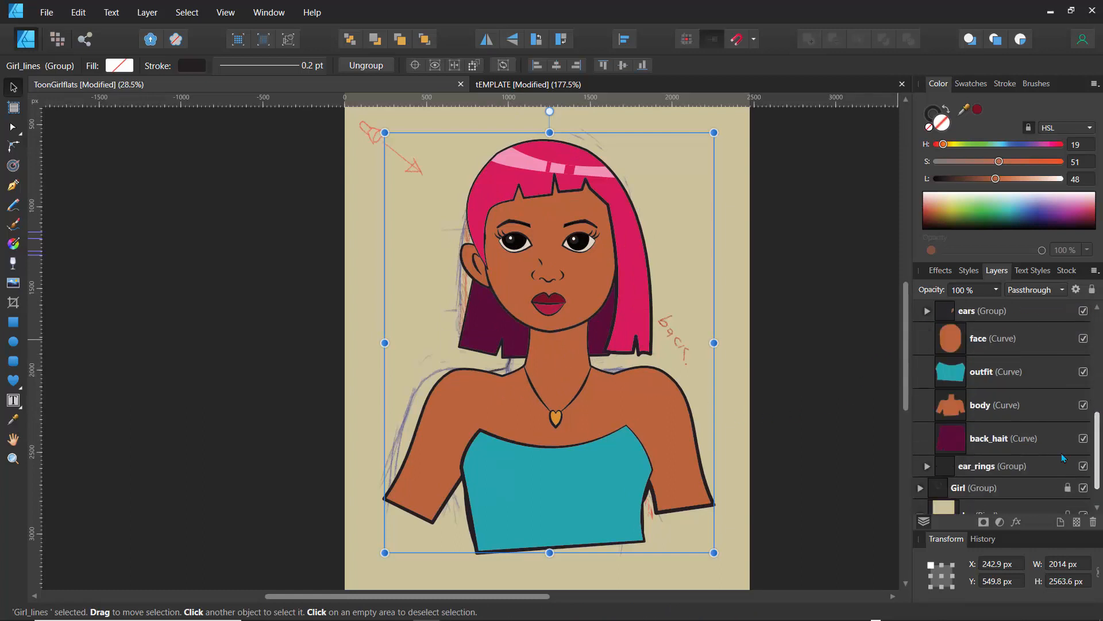
left_click(958, 428)
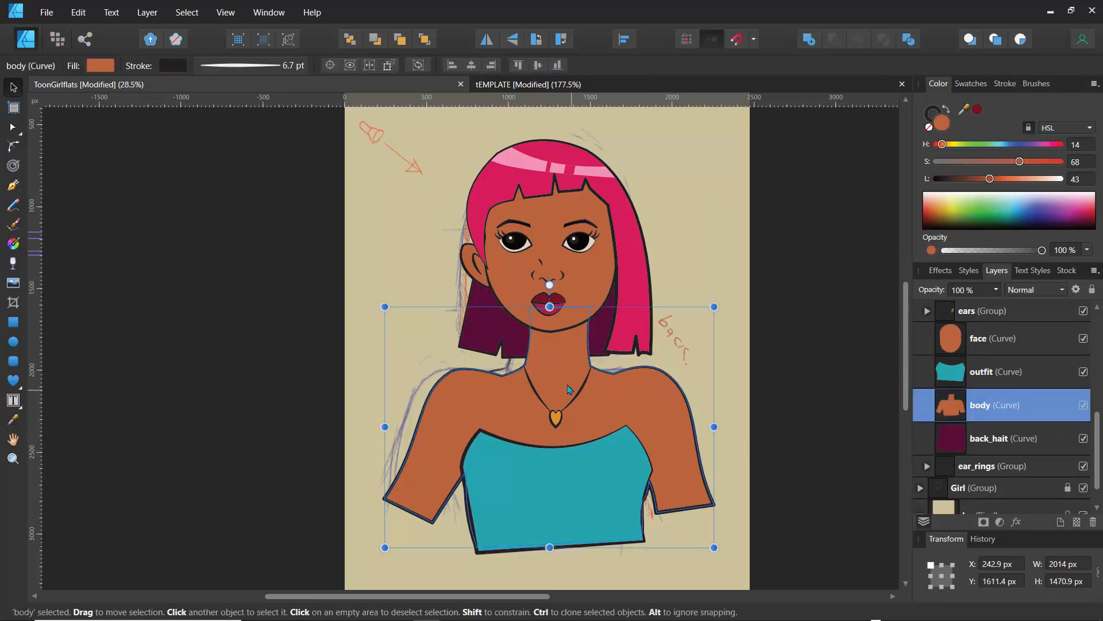
left_click_drag(564, 386, 563, 385)
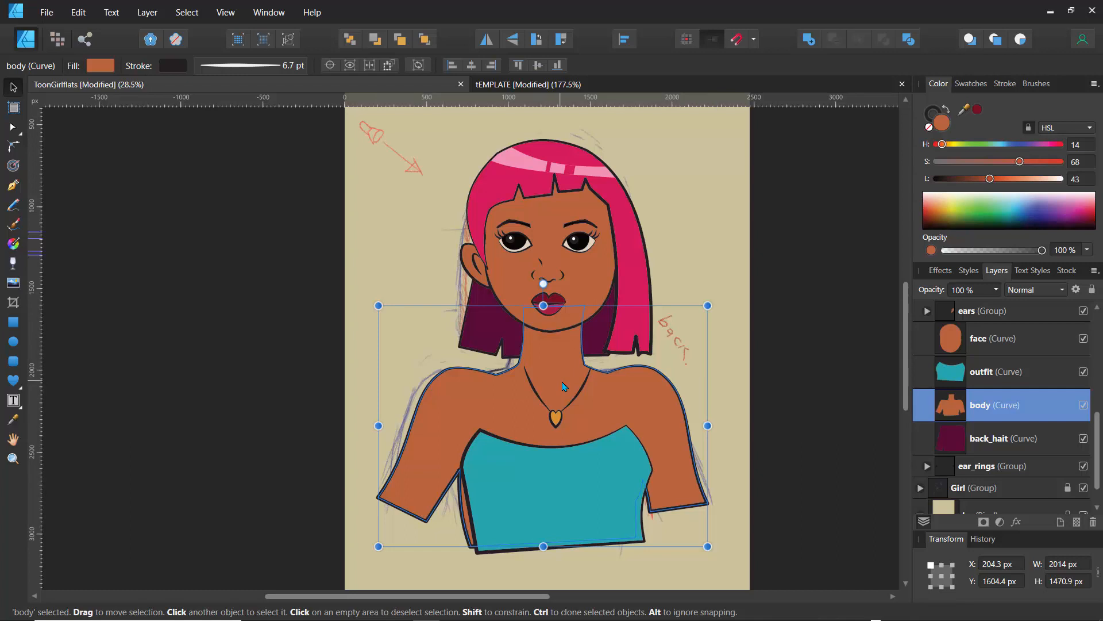
left_click(945, 376)
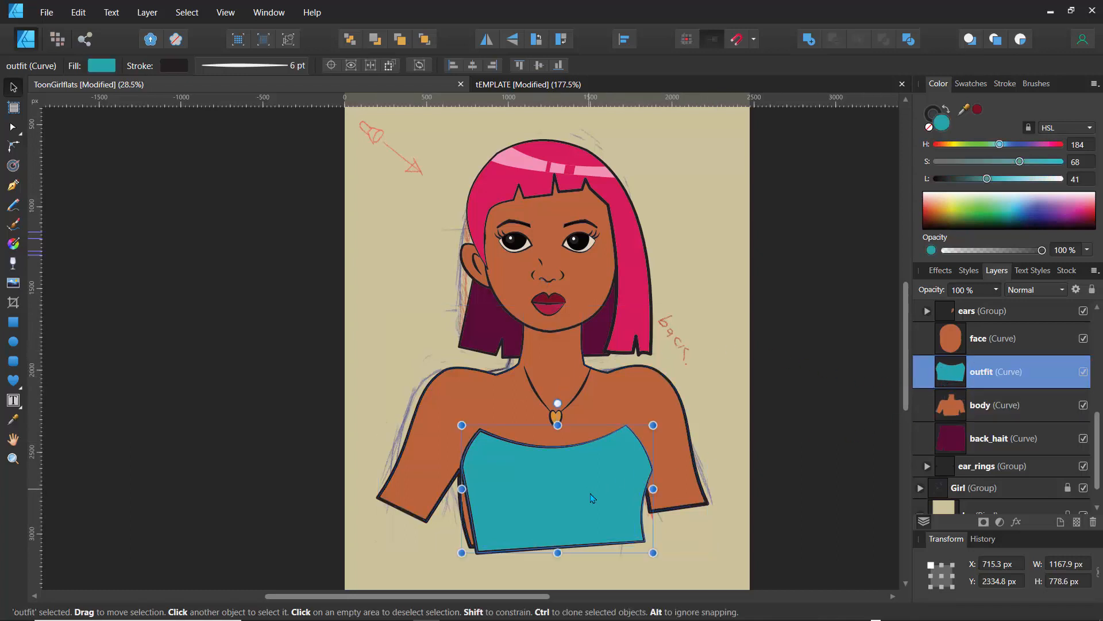
left_click_drag(587, 503, 579, 502)
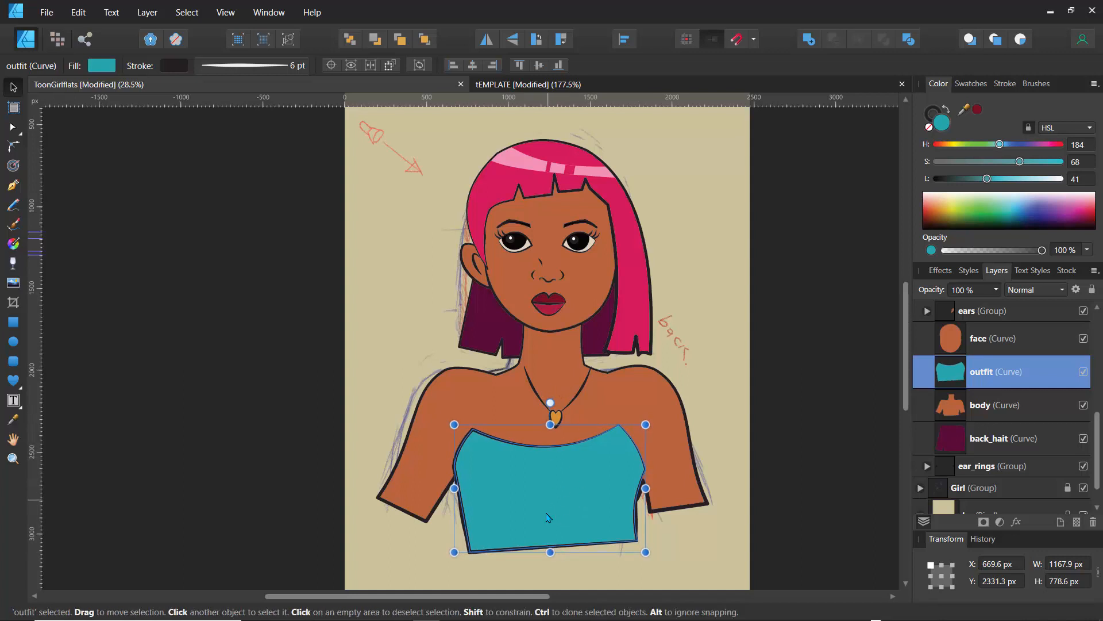
Step: Hide the outfit and body curves to check the sketch underneath, and show both again
left_click(1084, 373)
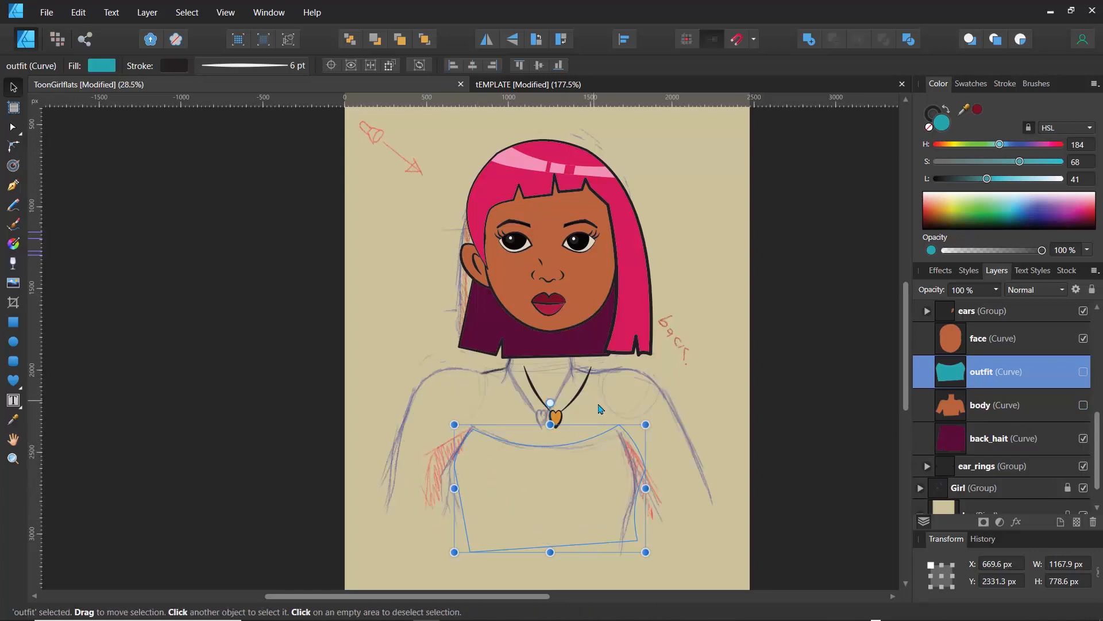
left_click(1084, 405)
left_click(1083, 373)
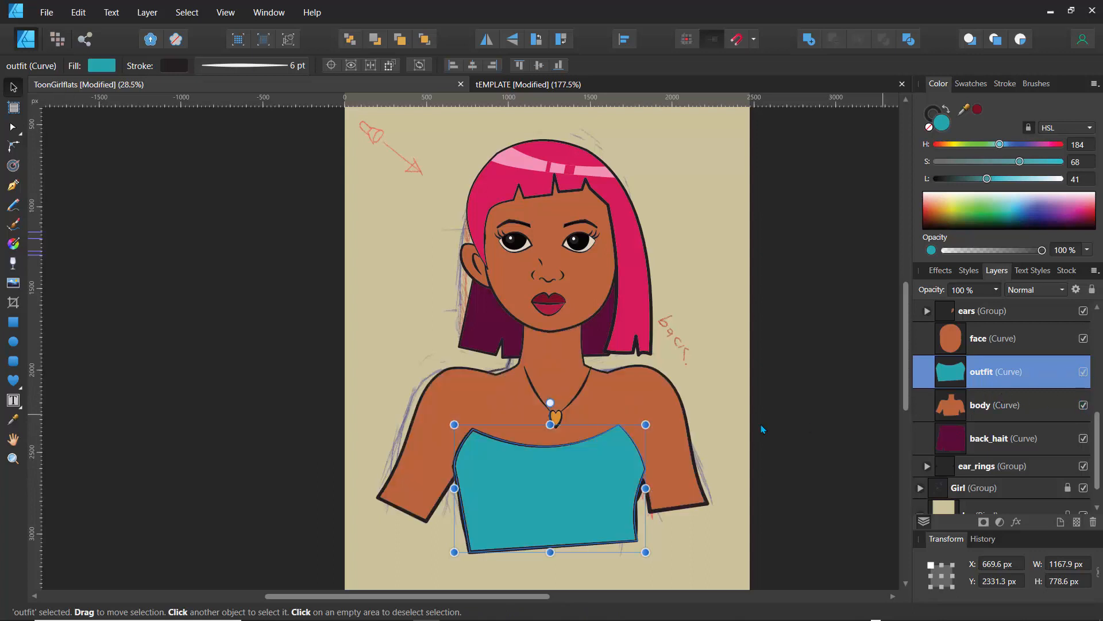
Step: Select the outfit's right side node for editing and display the Navigator, enlarging the view of the outfit to 94%
left_click(14, 127)
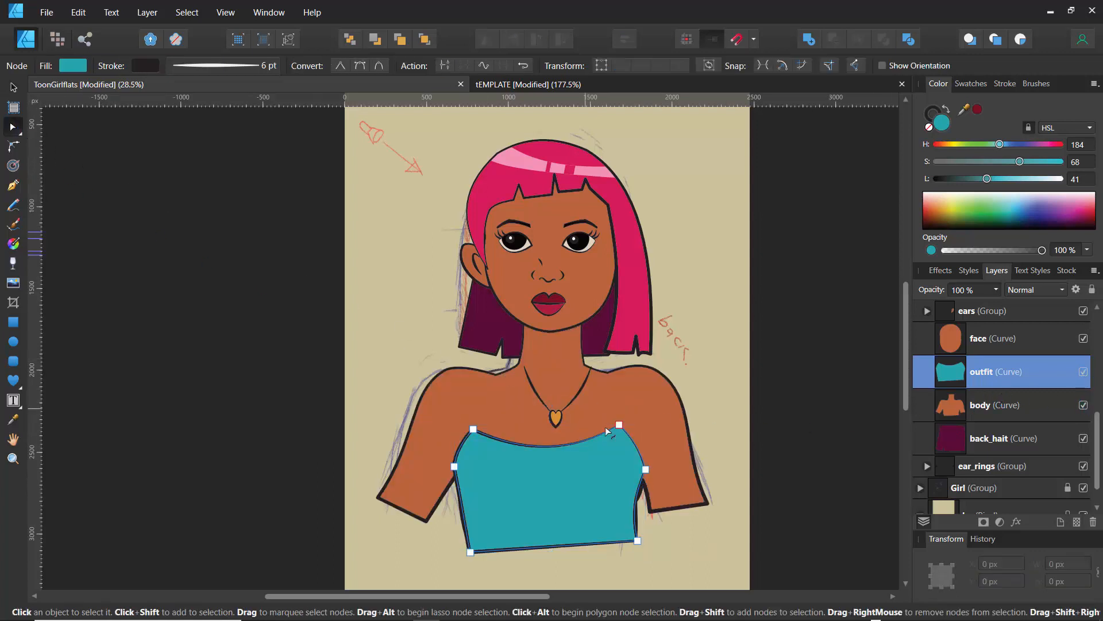
left_click(646, 469)
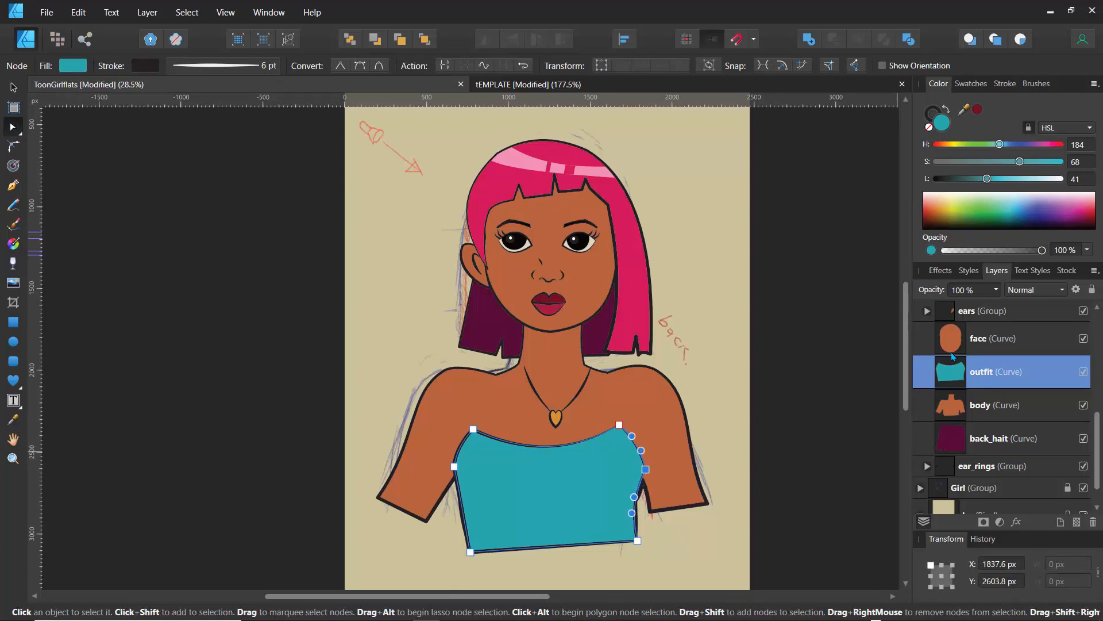
left_click(269, 12)
mouse_move(227, 14)
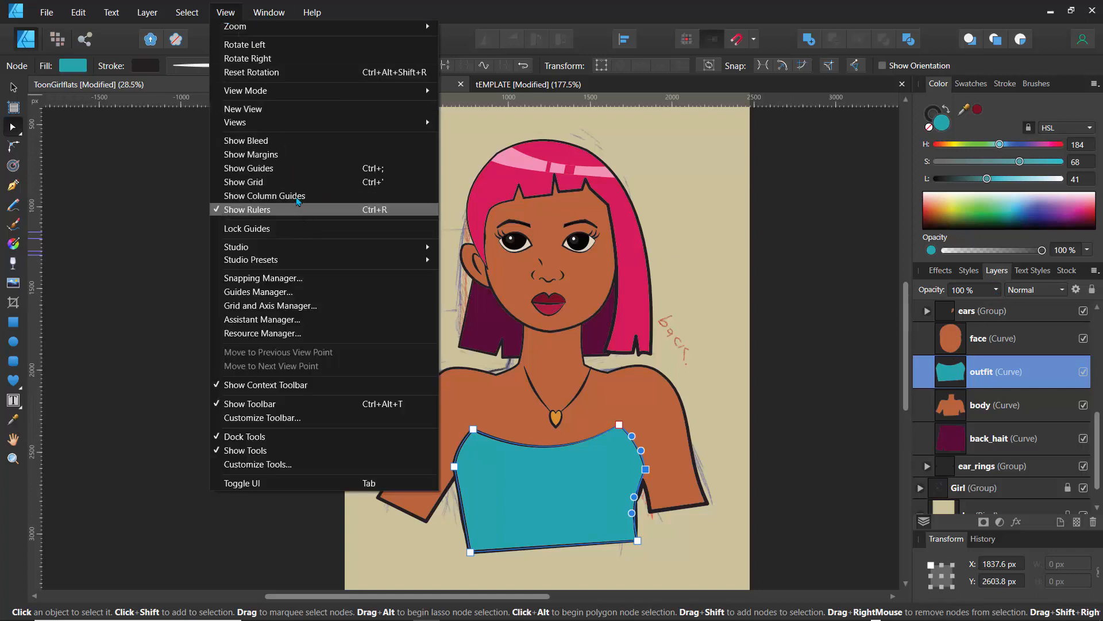
mouse_move(296, 245)
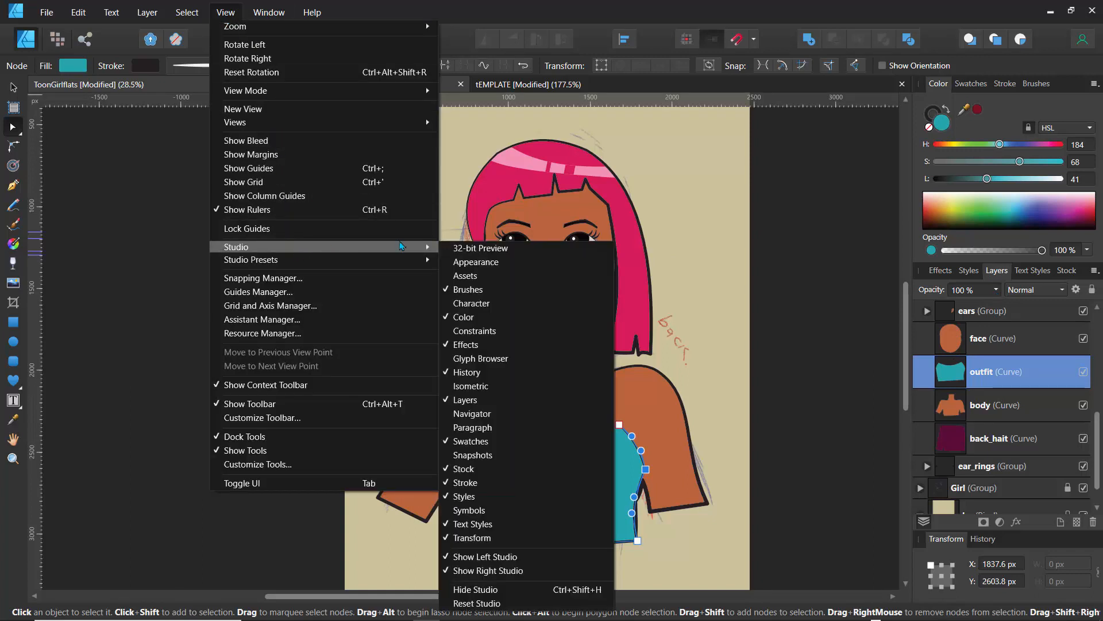
left_click(468, 414)
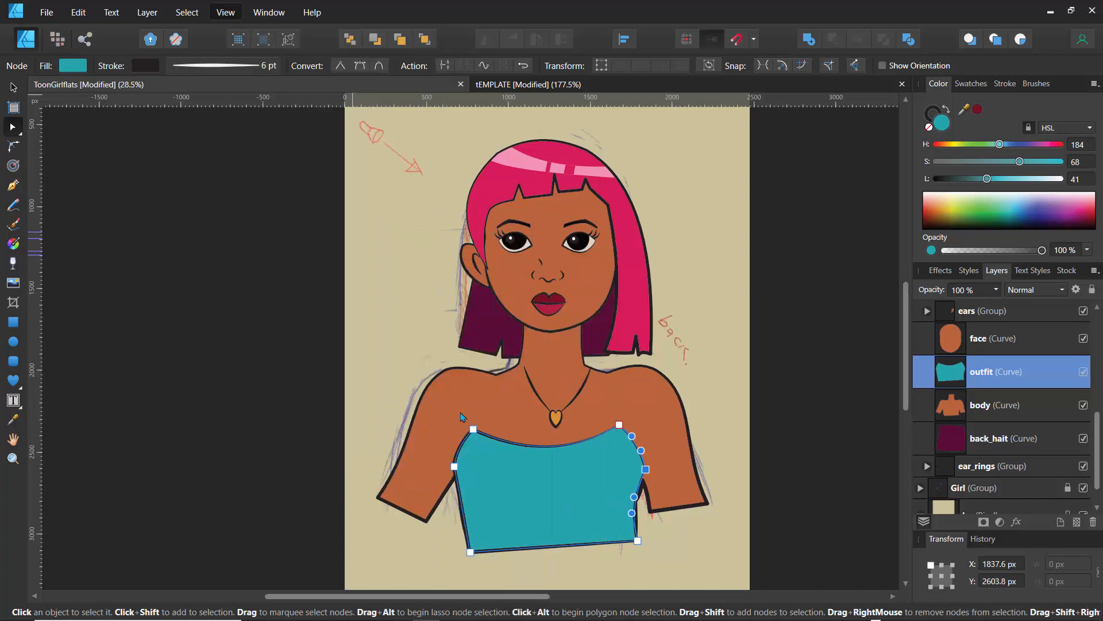
left_click_drag(741, 372, 236, 254)
mouse_move(231, 325)
left_mouse_down()
mouse_move(248, 347)
mouse_move(232, 344)
left_mouse_up()
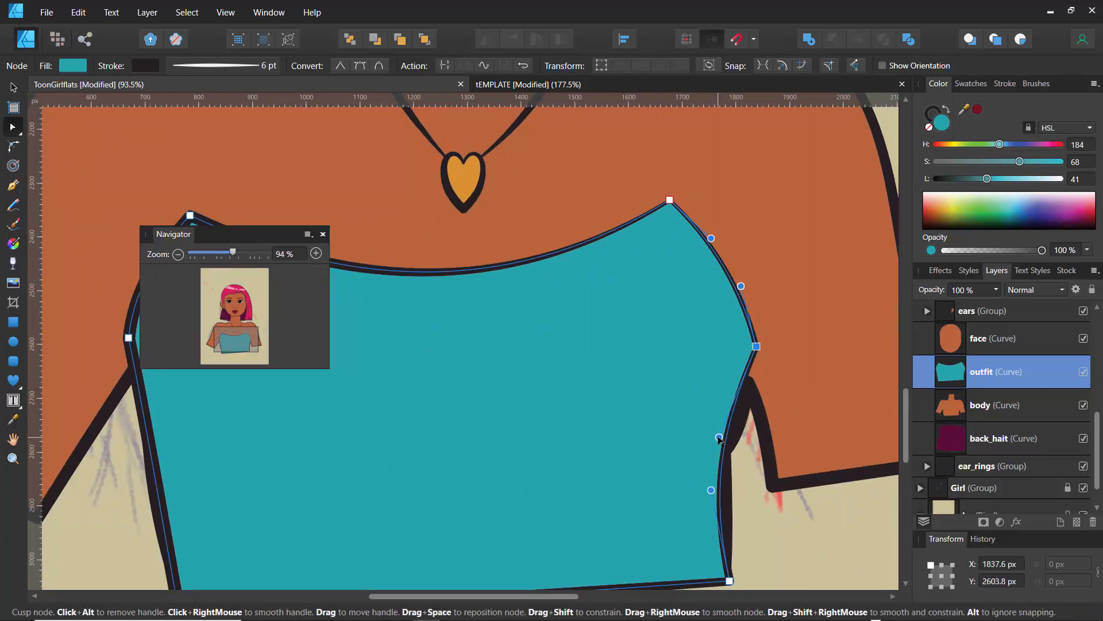
Step: Bulge both sides of the outfit outward by reshaping the curves below its side nodes
left_click_drag(720, 440, 781, 451)
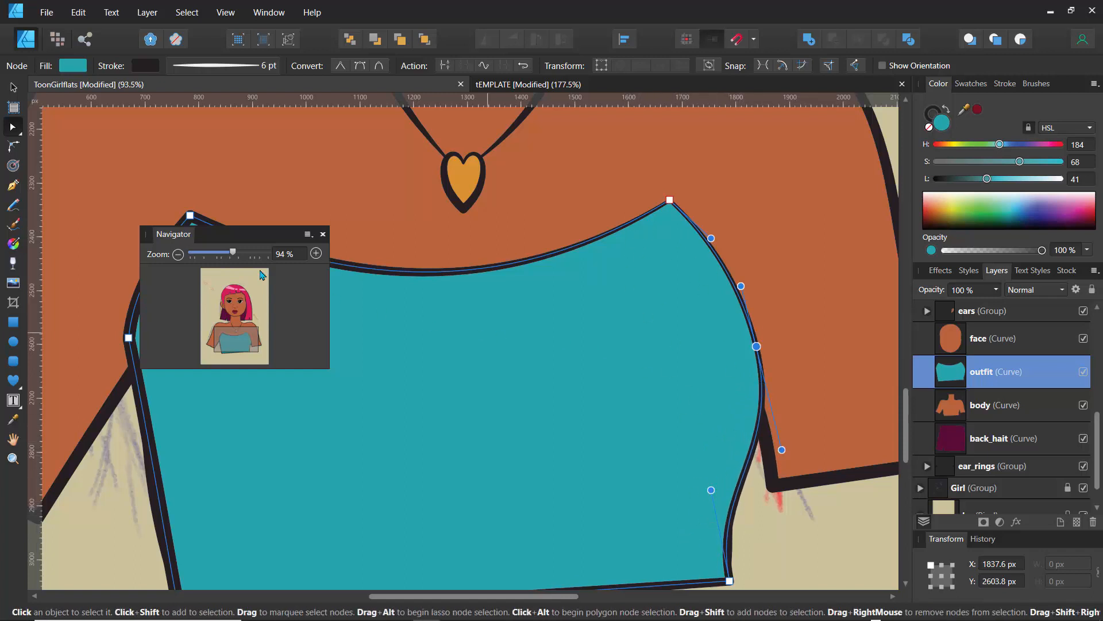
left_click_drag(229, 234, 492, 164)
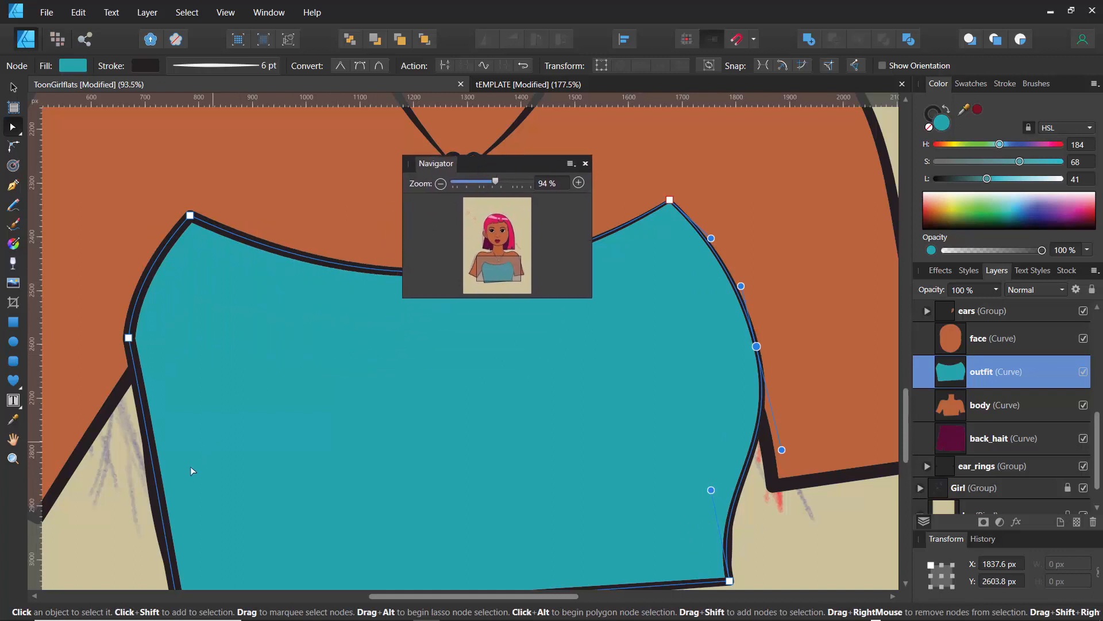
left_click_drag(152, 476, 129, 478)
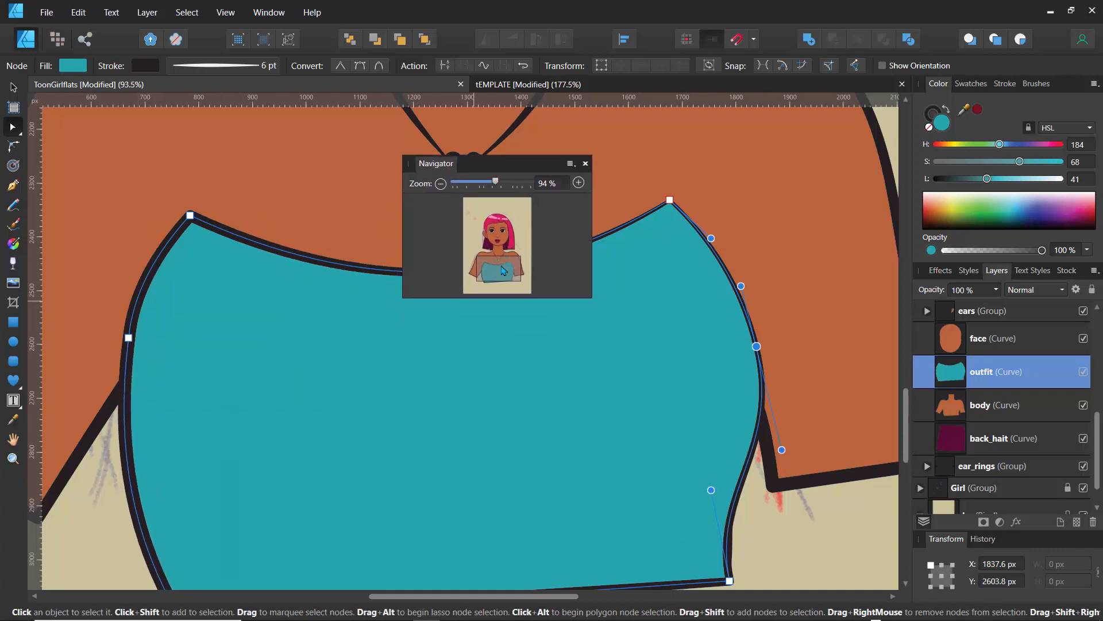
Step: Curve the outfit's left side in at the waist and level the hem by moving its corners to about (721, 3076) and (1795, 3068) px
left_click_drag(503, 270, 501, 278)
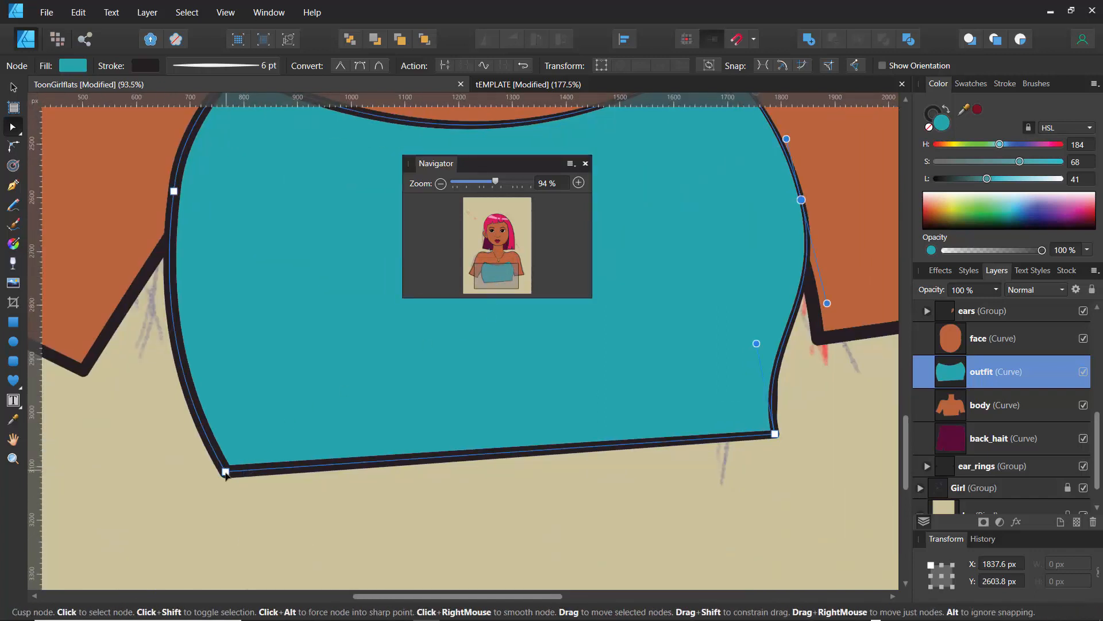
left_click(226, 472)
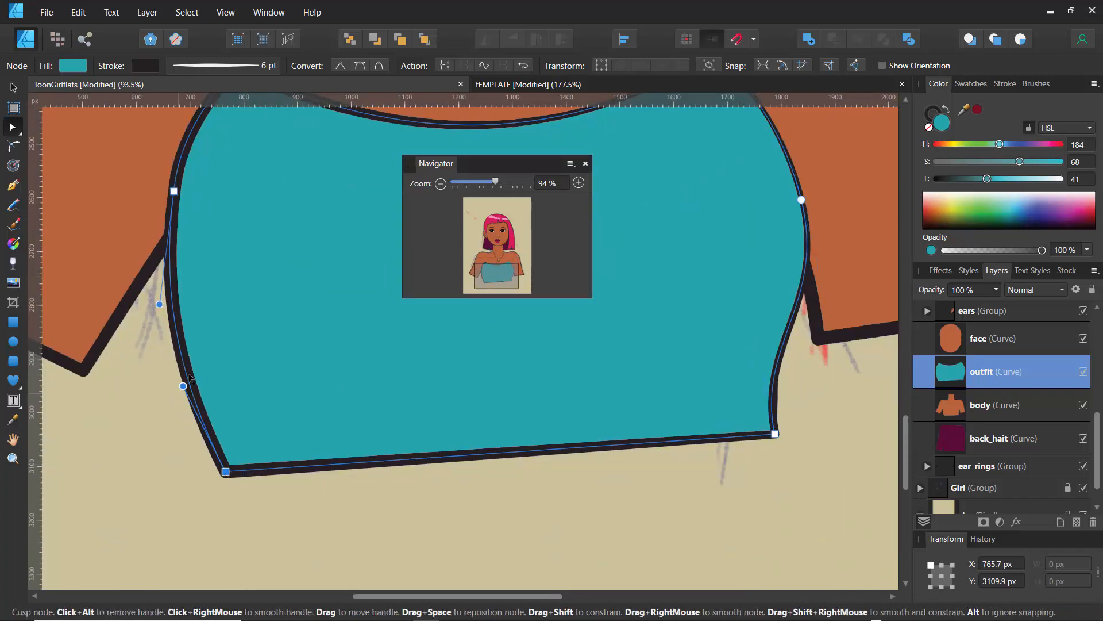
left_click_drag(183, 386, 232, 323)
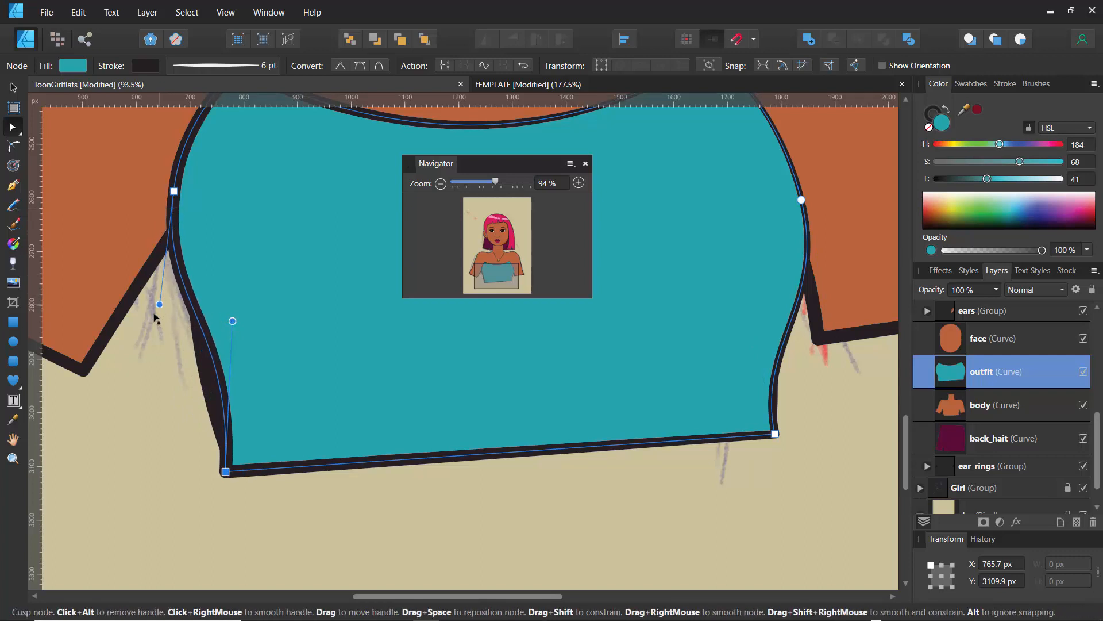
left_click_drag(156, 315, 144, 334)
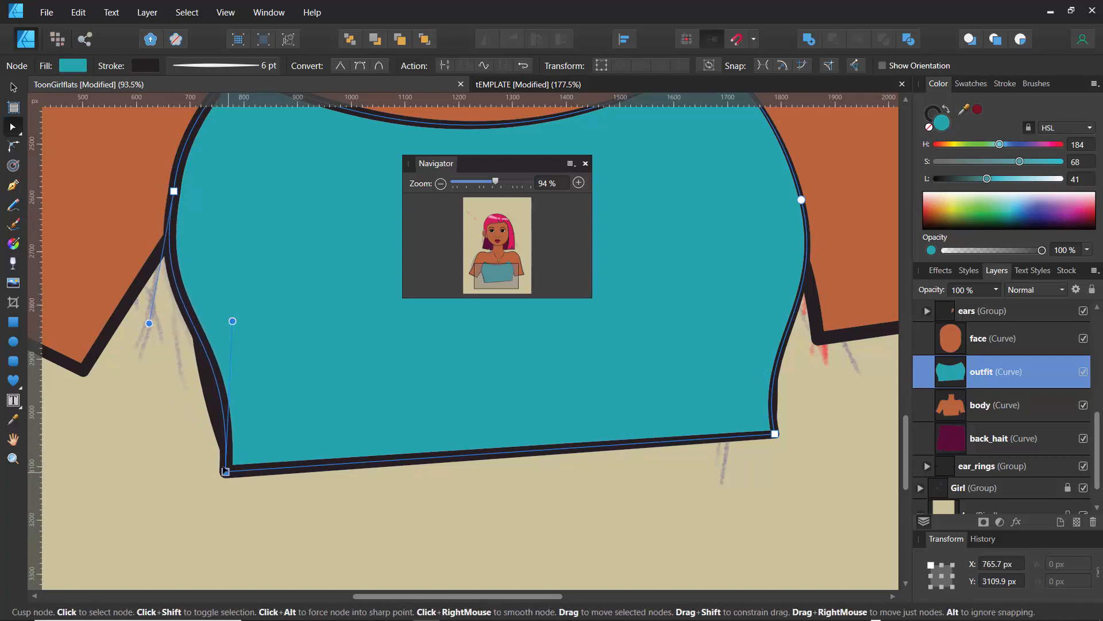
left_click_drag(232, 475, 205, 456)
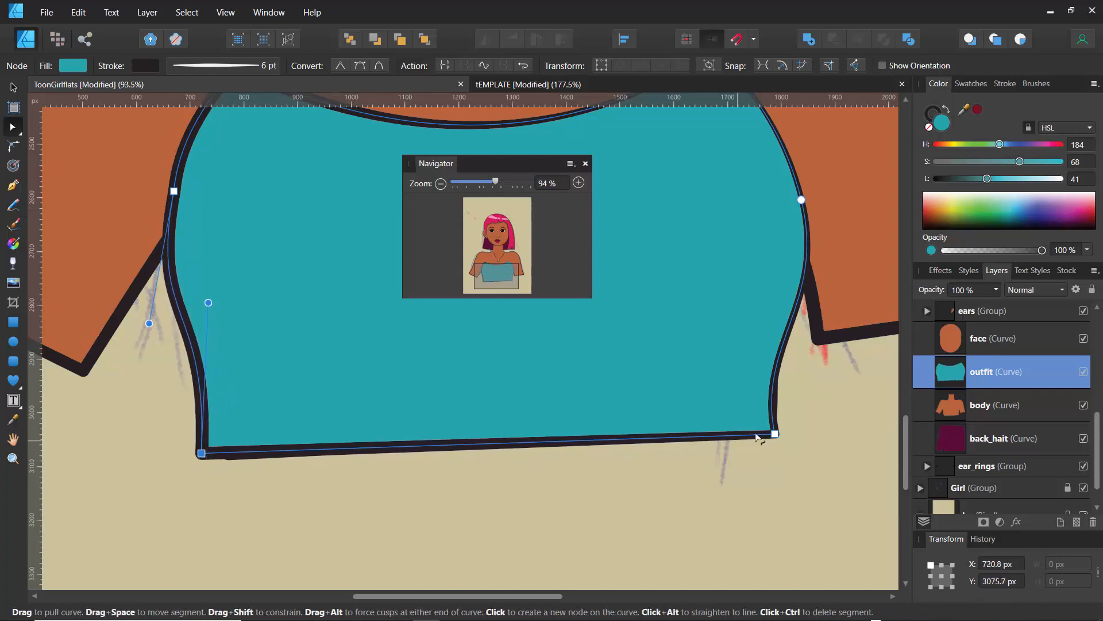
left_click_drag(775, 434, 778, 448)
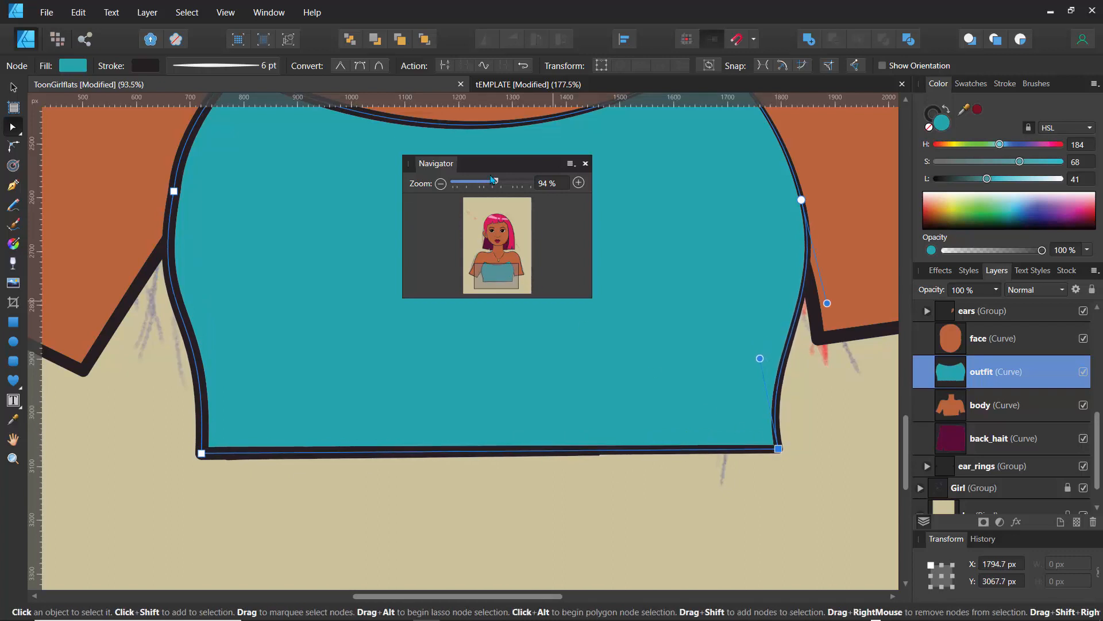
Step: Align the outfit's upper-left corner to a horizontal guide at the upper-right corner, about Y 2328 px, and even out the neckline curve
left_click_drag(496, 182, 691, 406)
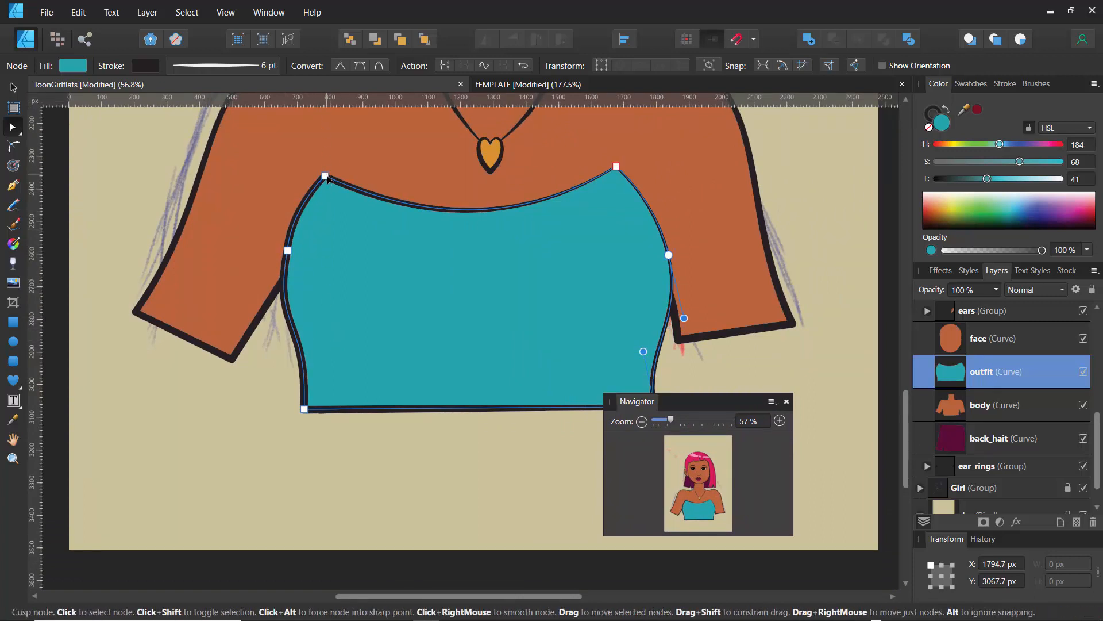
left_click_drag(320, 104, 330, 169)
mouse_move(525, 223)
left_mouse_down()
mouse_move(516, 233)
mouse_move(523, 225)
left_mouse_up()
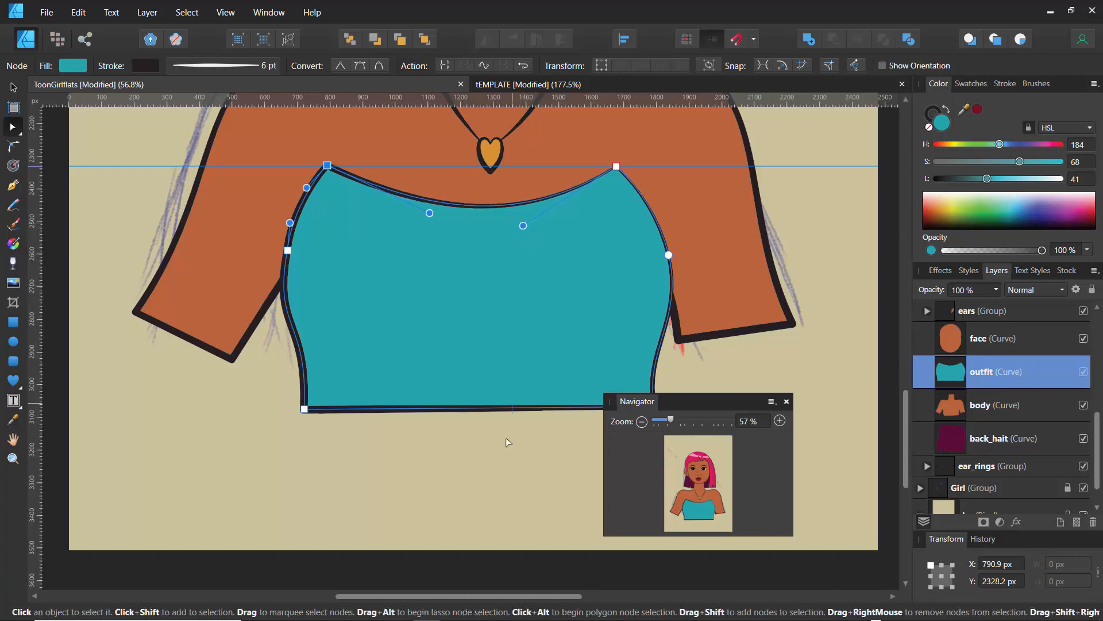
Step: View the whole figure and compare it with the underlying sketch by hiding and showing the Girl_lines group
left_click(500, 454)
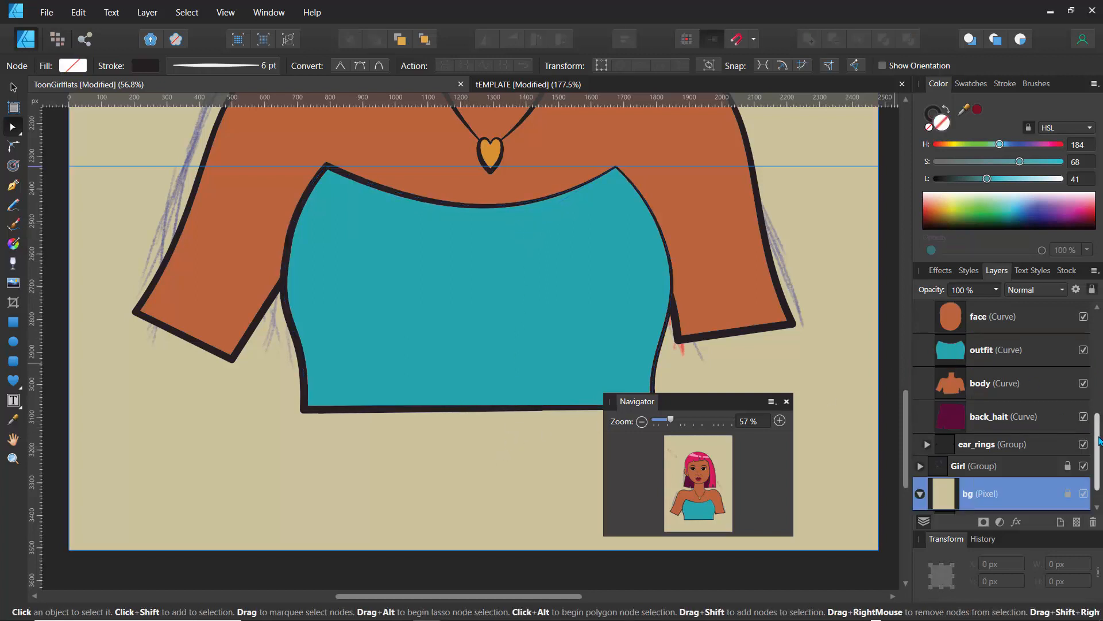
scroll(1063, 405, "up", 6)
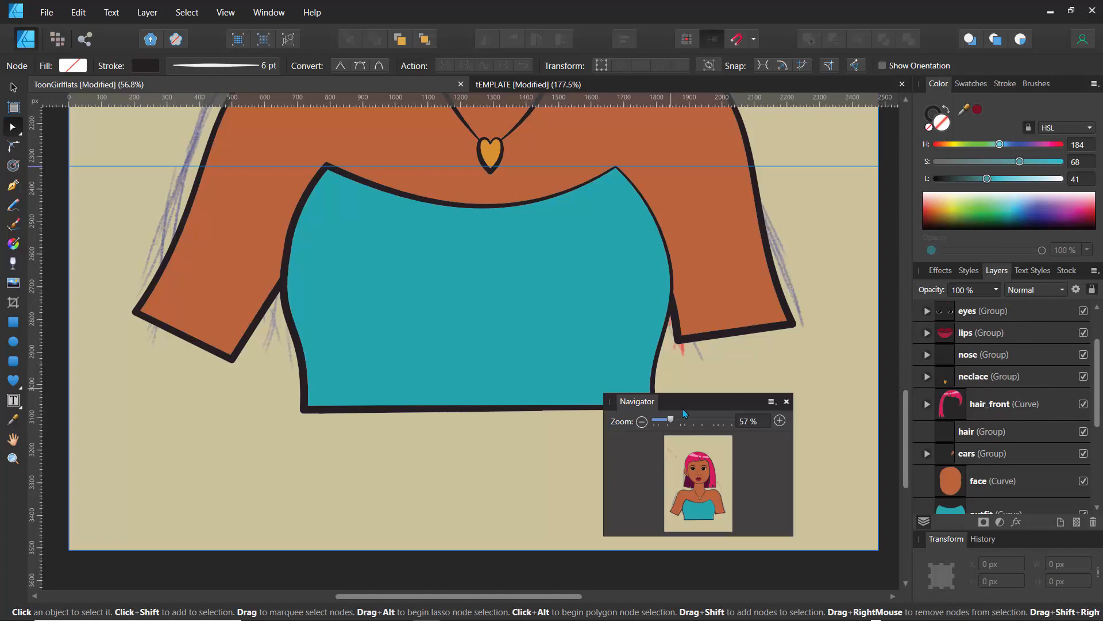
left_click_drag(671, 419, 761, 224)
mouse_move(740, 311)
left_mouse_down()
mouse_move(743, 294)
mouse_move(749, 309)
left_mouse_up()
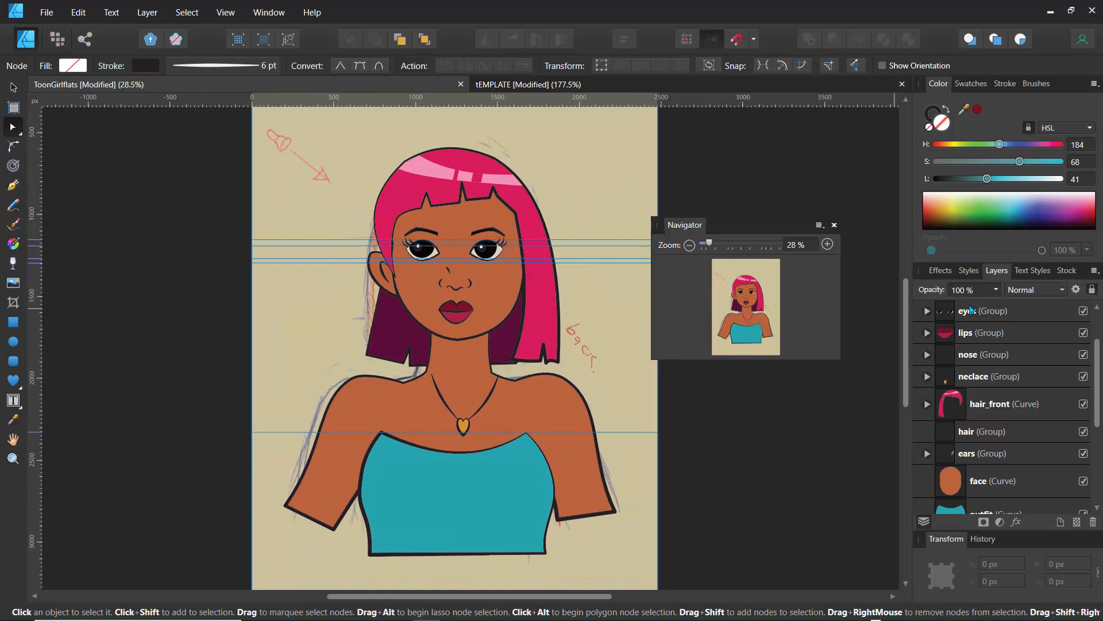
scroll(1028, 344, "up", 2)
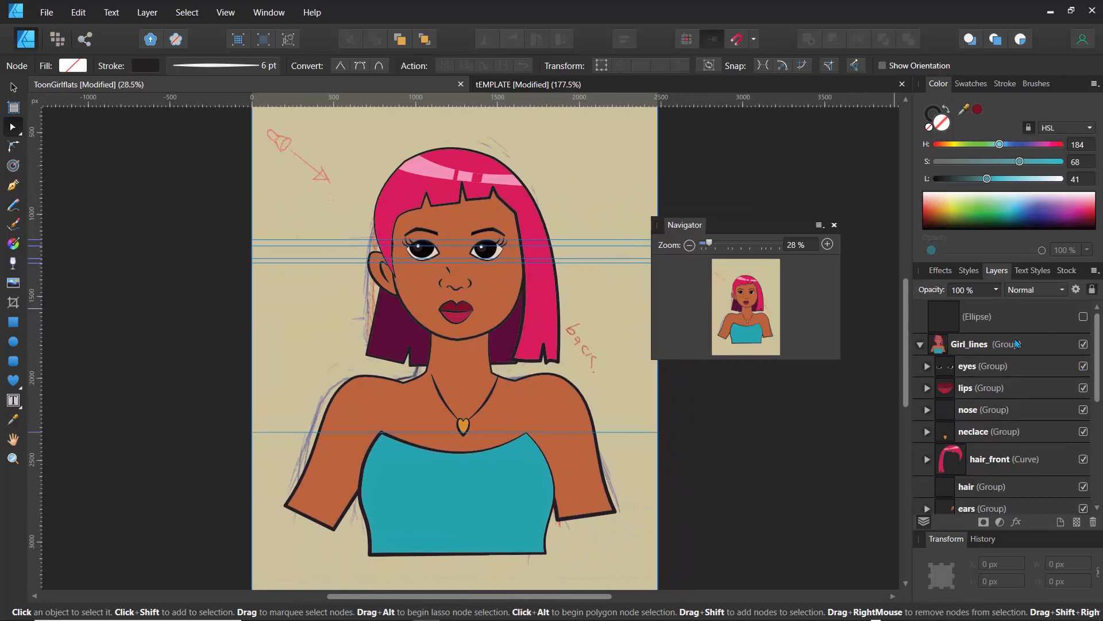
double_click(943, 345)
left_click(919, 345)
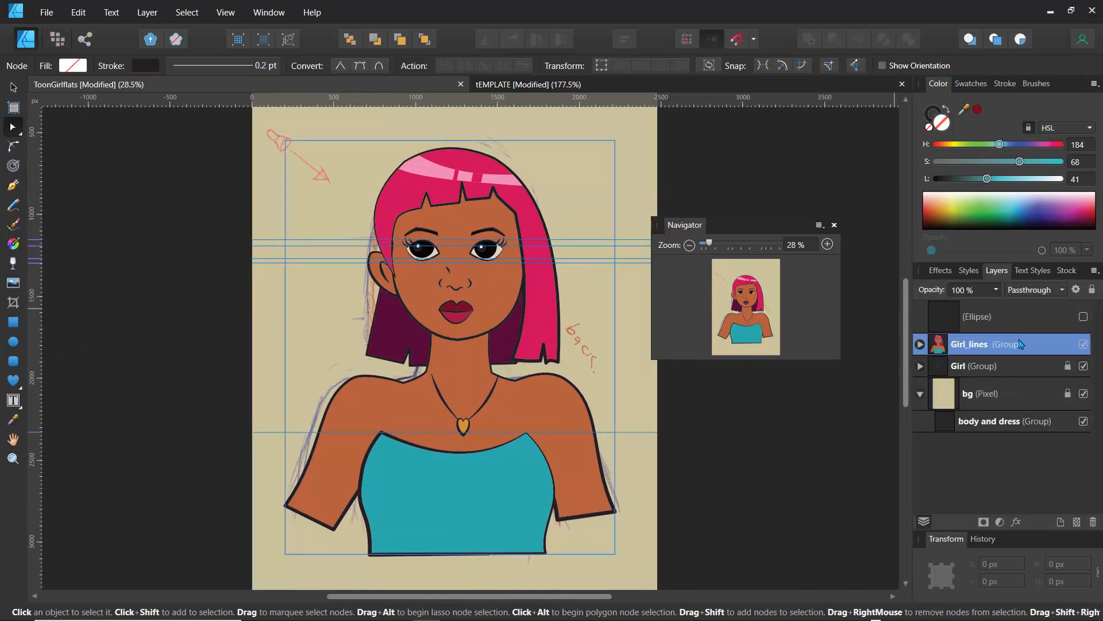
left_click(1084, 345)
left_click(1084, 347)
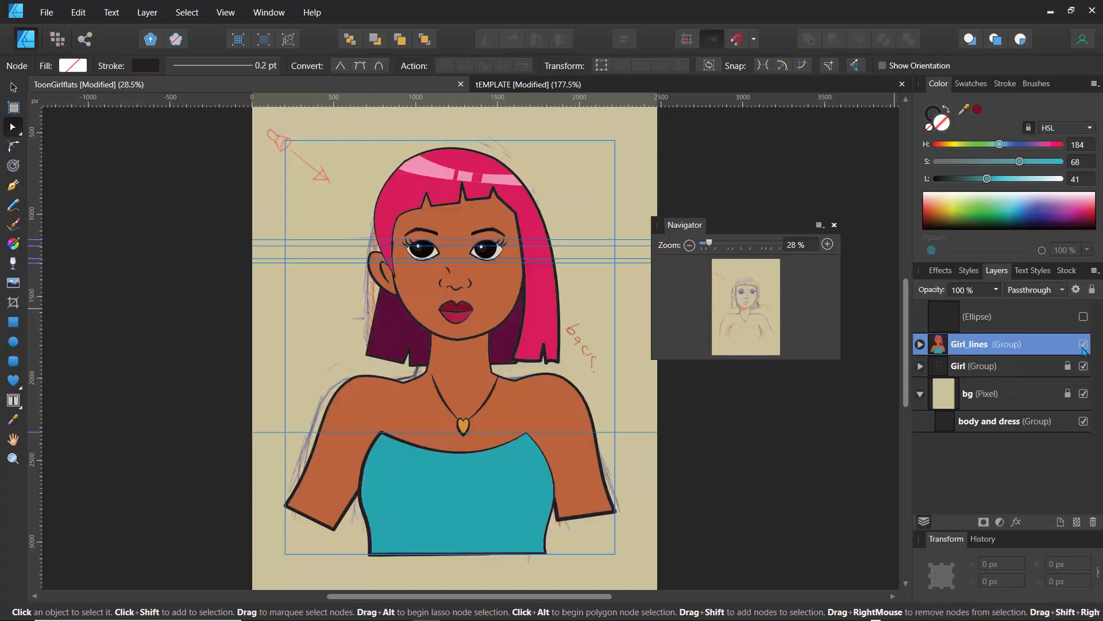
left_click(1084, 345)
left_click(1084, 346)
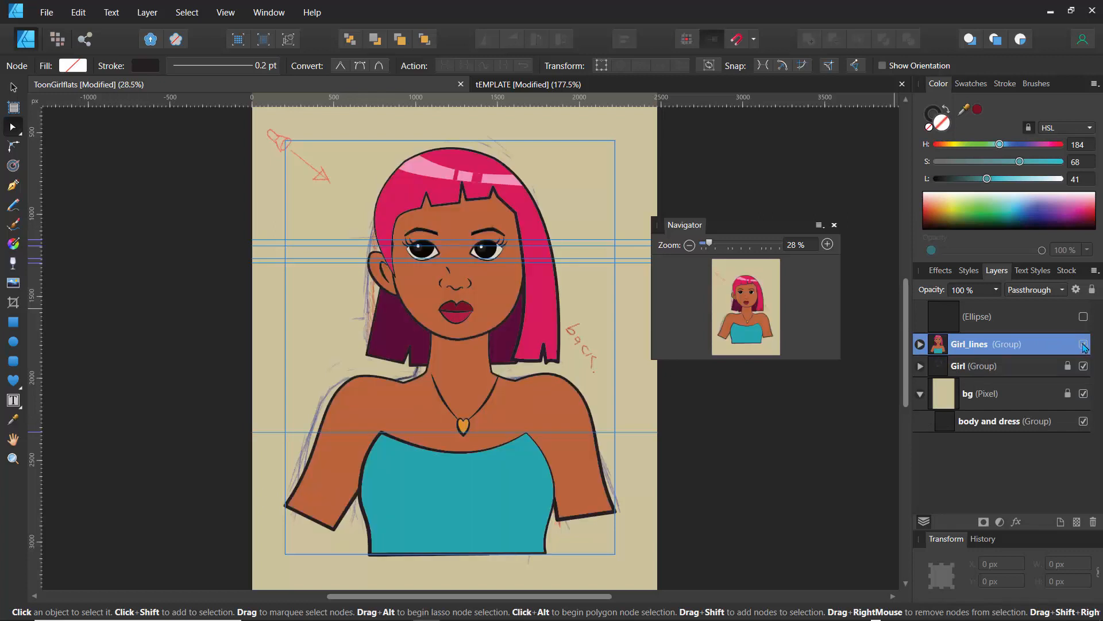
Step: Rotate the hair_front curve slightly clockwise until its bounding box is upright
left_click(920, 345)
left_click(956, 455)
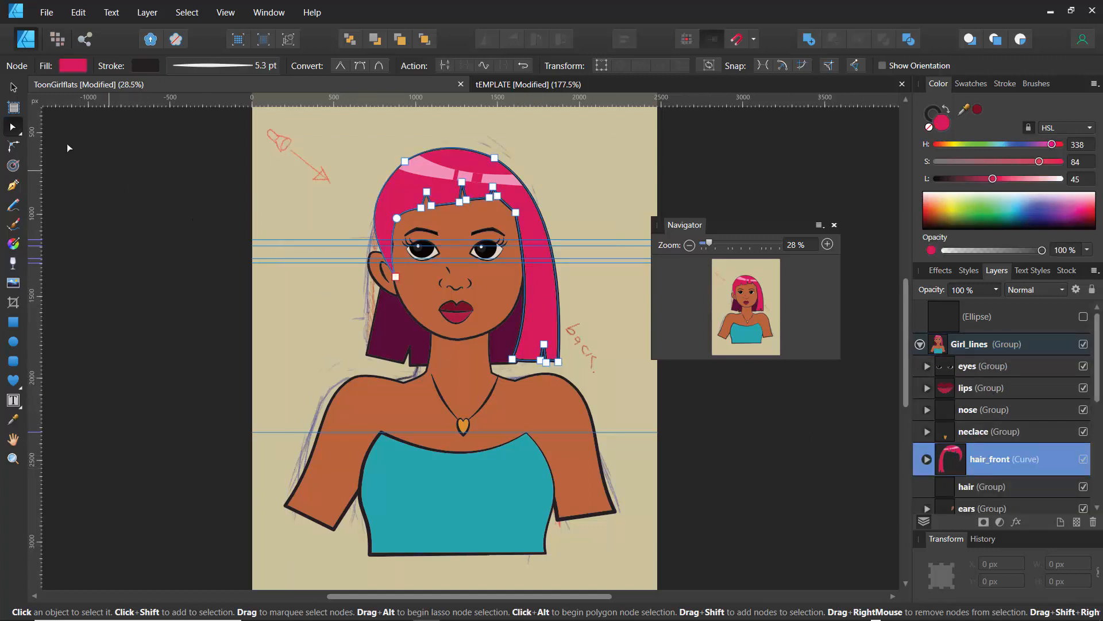
left_click(13, 86)
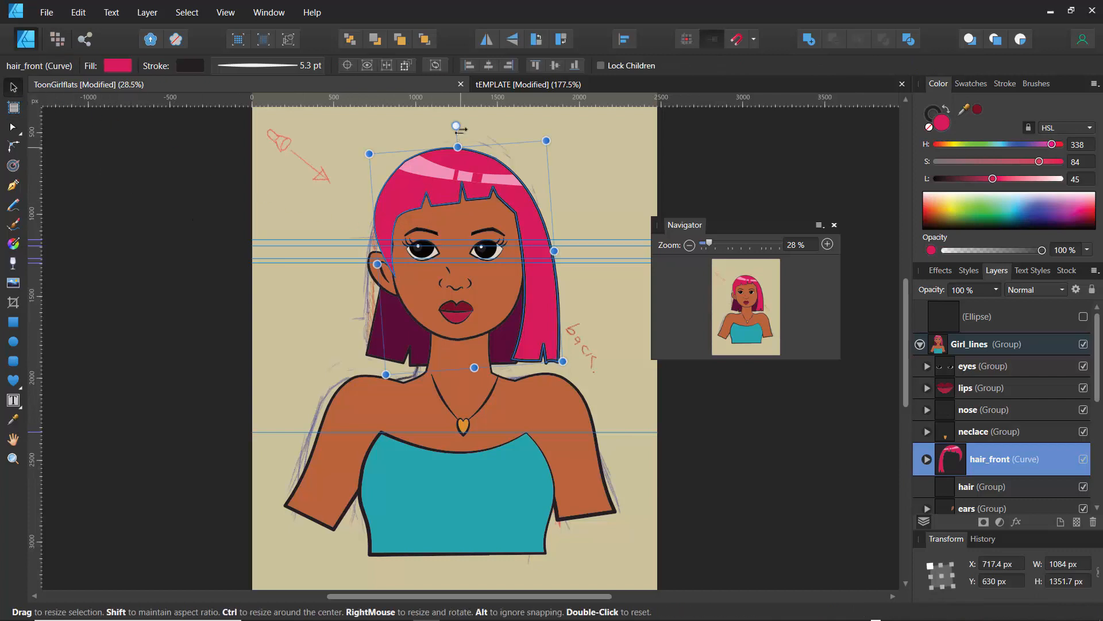
left_click_drag(458, 124, 465, 125)
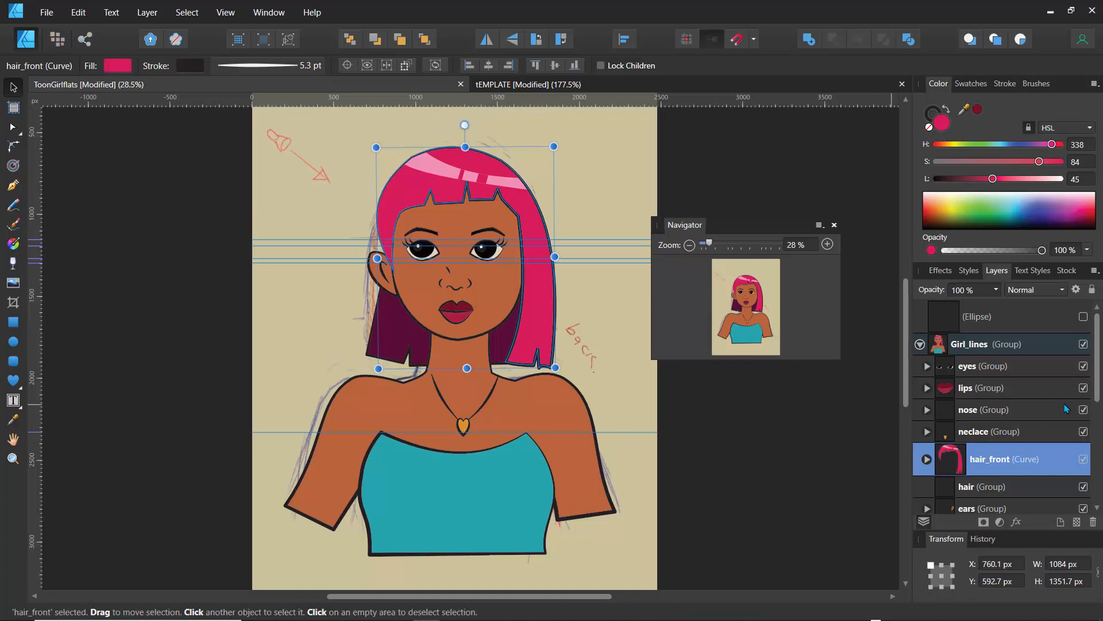
Step: Narrow the back hair from its left side to about 945 px wide and rotate it slightly counter-clockwise
left_click_drag(1097, 399, 1017, 504)
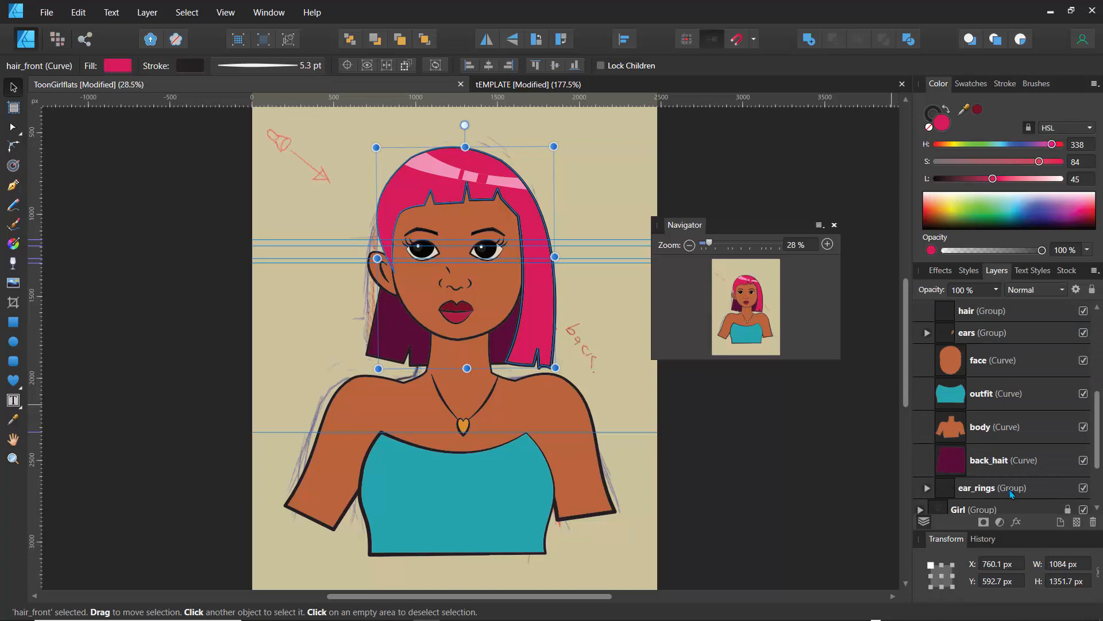
left_click(1011, 493)
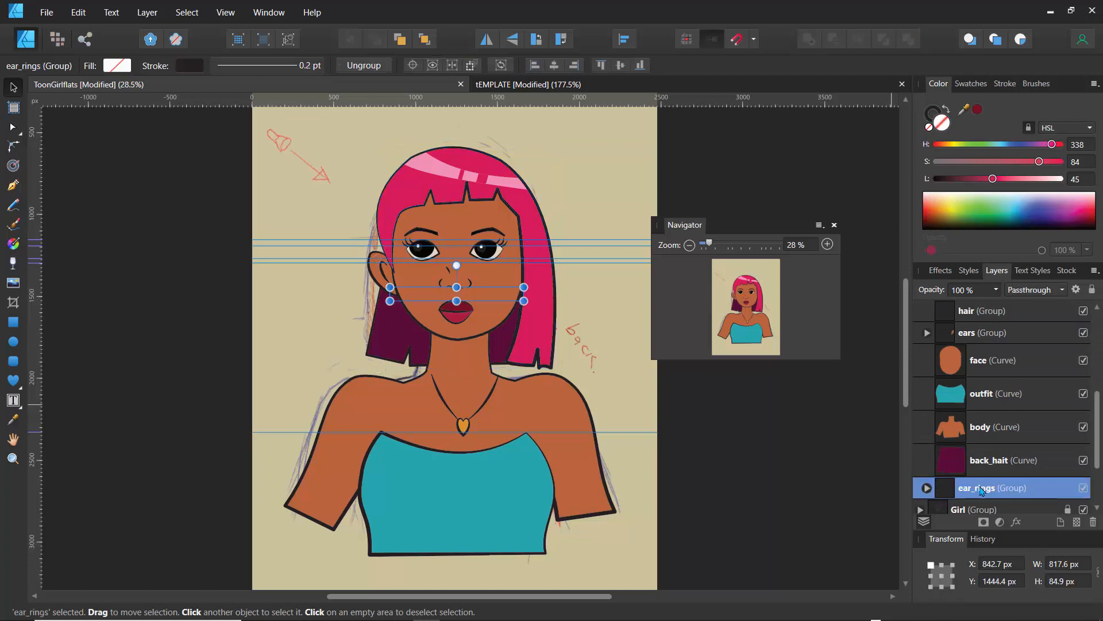
left_click(385, 344)
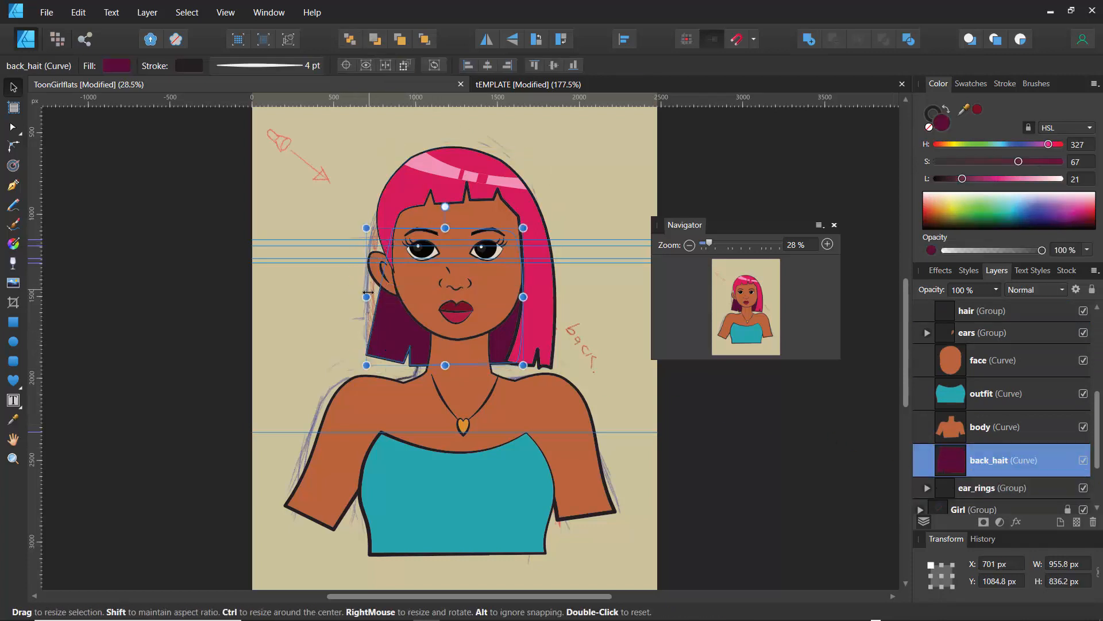
left_click_drag(367, 294, 370, 294)
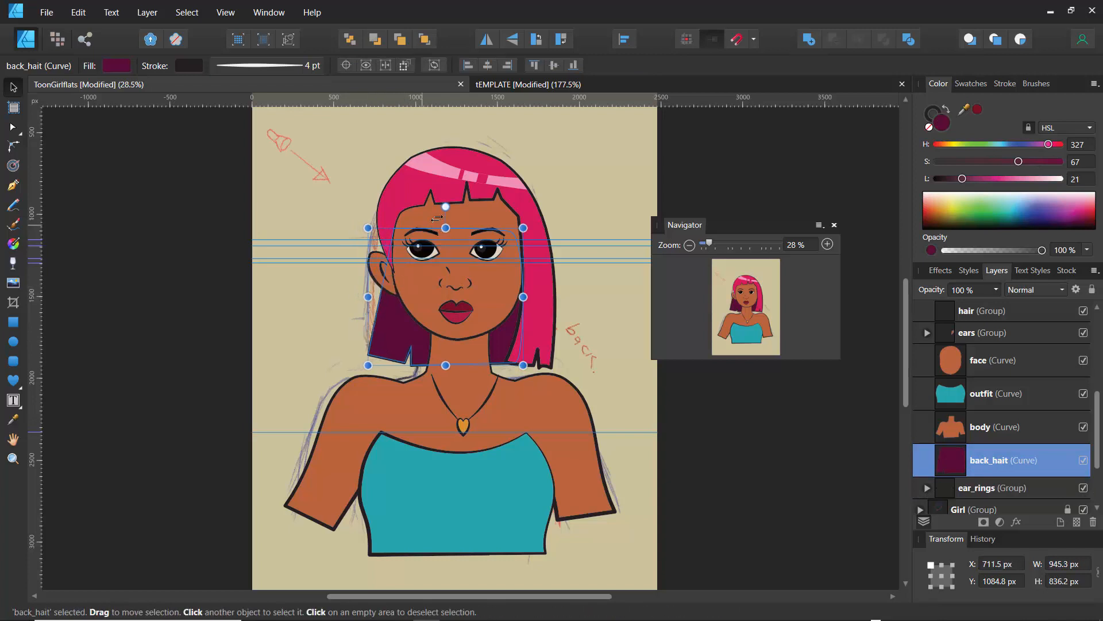
left_click_drag(437, 207, 438, 208)
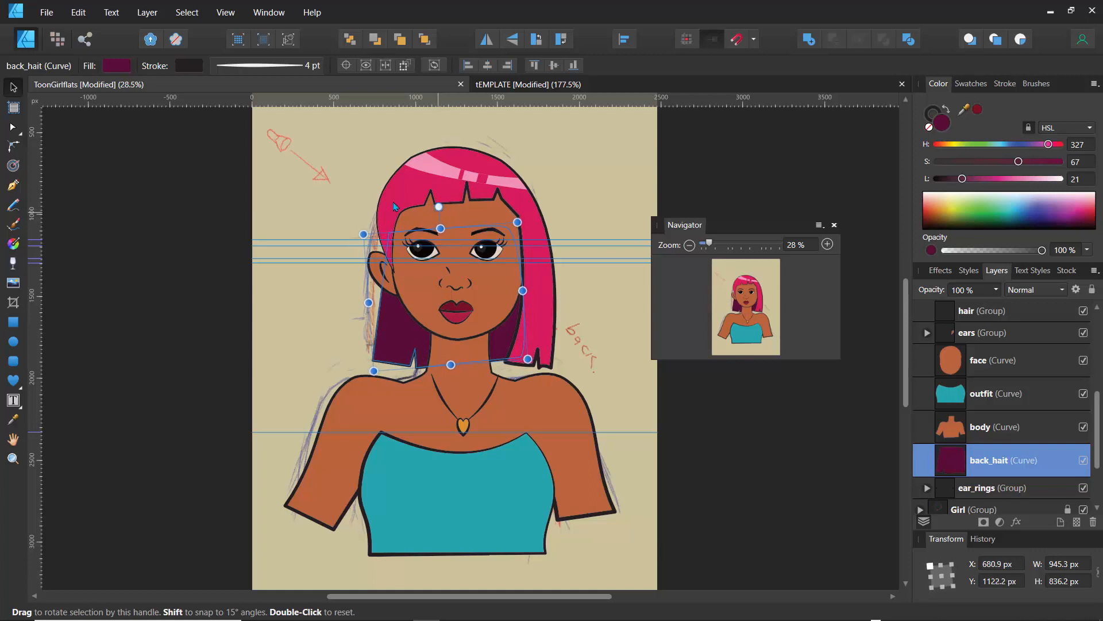
left_click(337, 205)
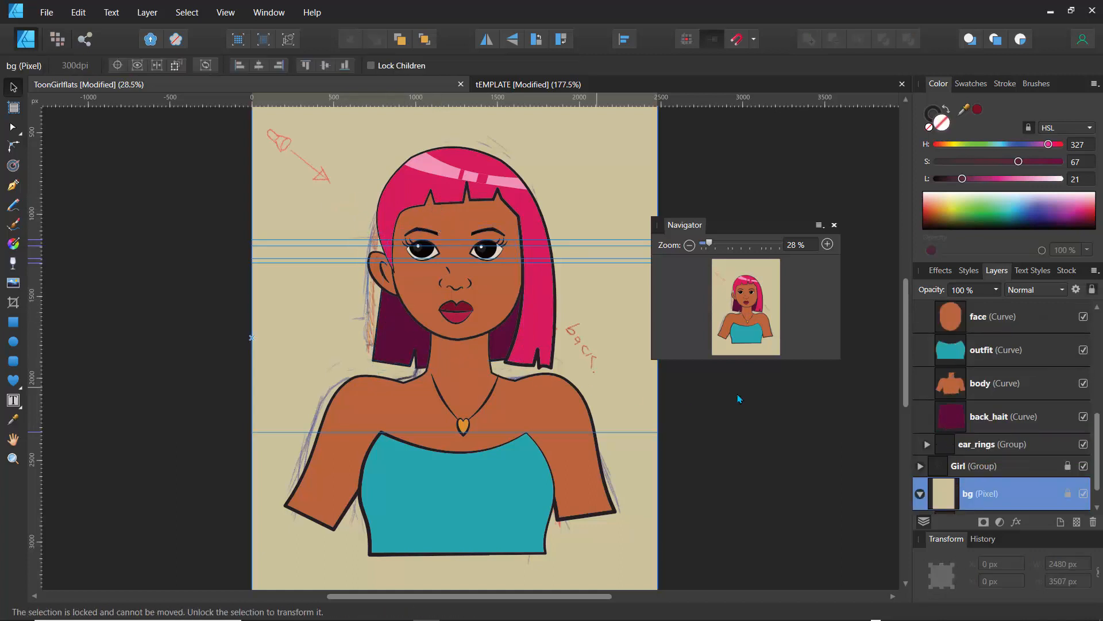
Step: Narrow the face curve from its right side to about 793 px wide
left_click(954, 323)
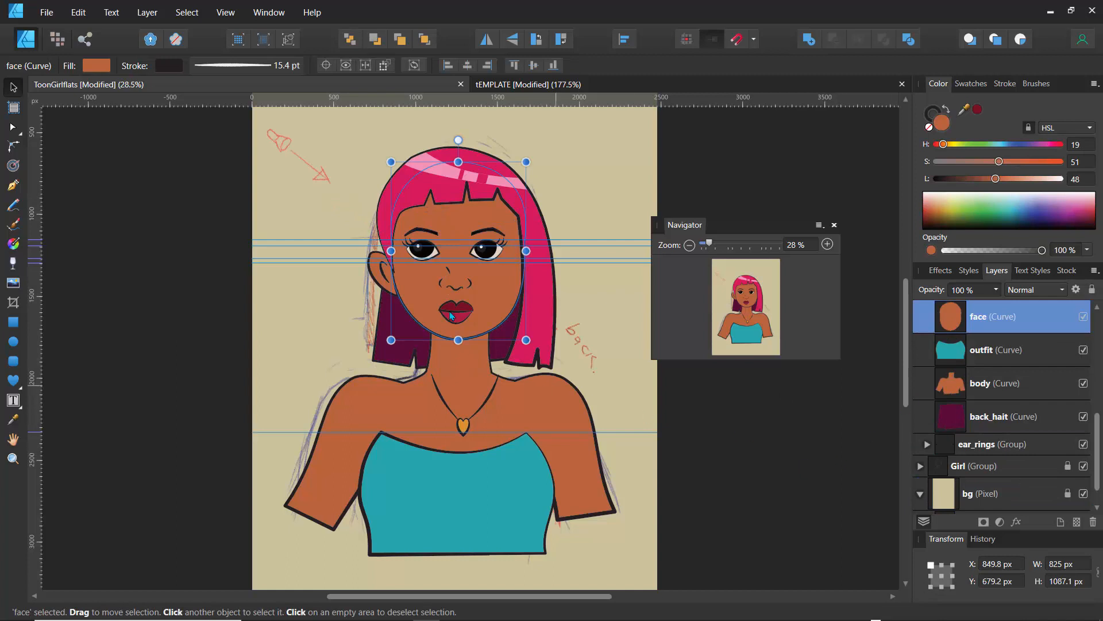
left_click_drag(391, 251, 400, 248)
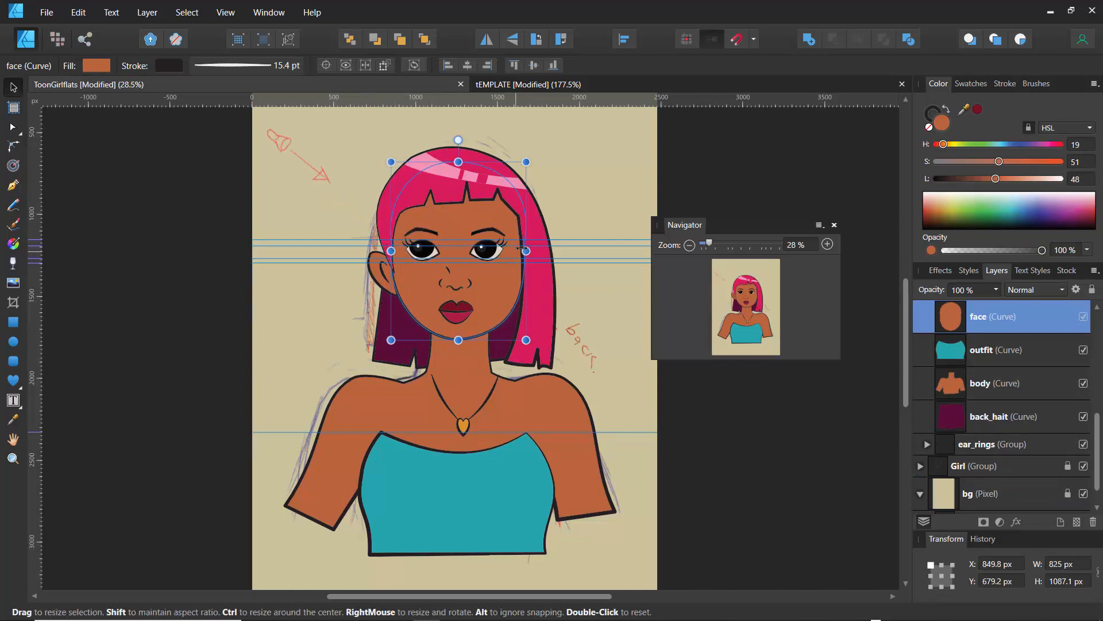
left_click_drag(526, 250, 523, 251)
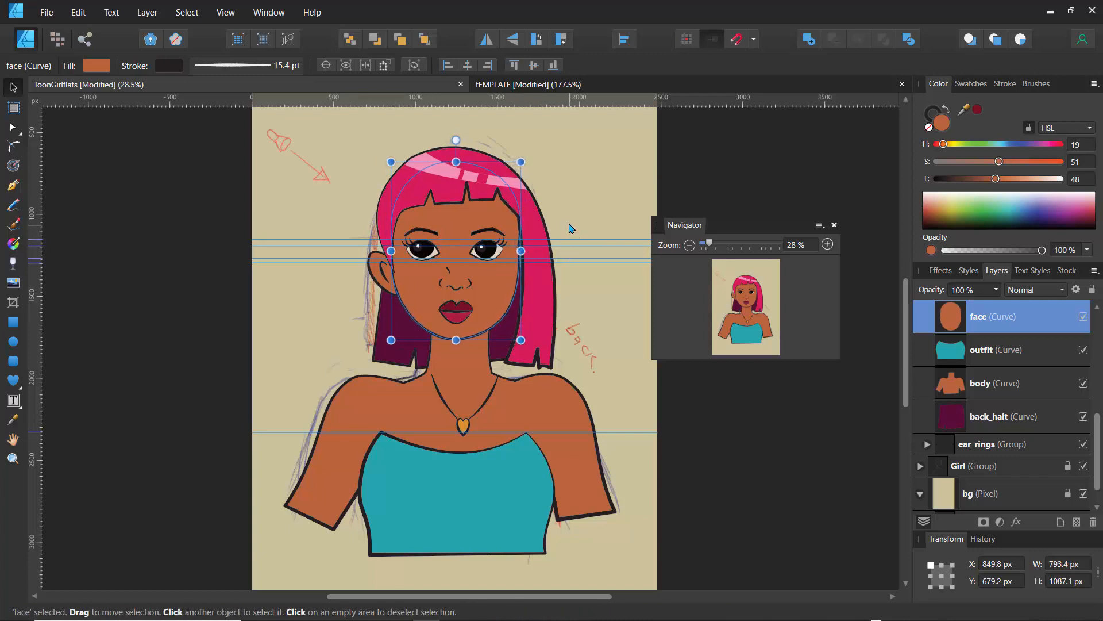
left_click(569, 233)
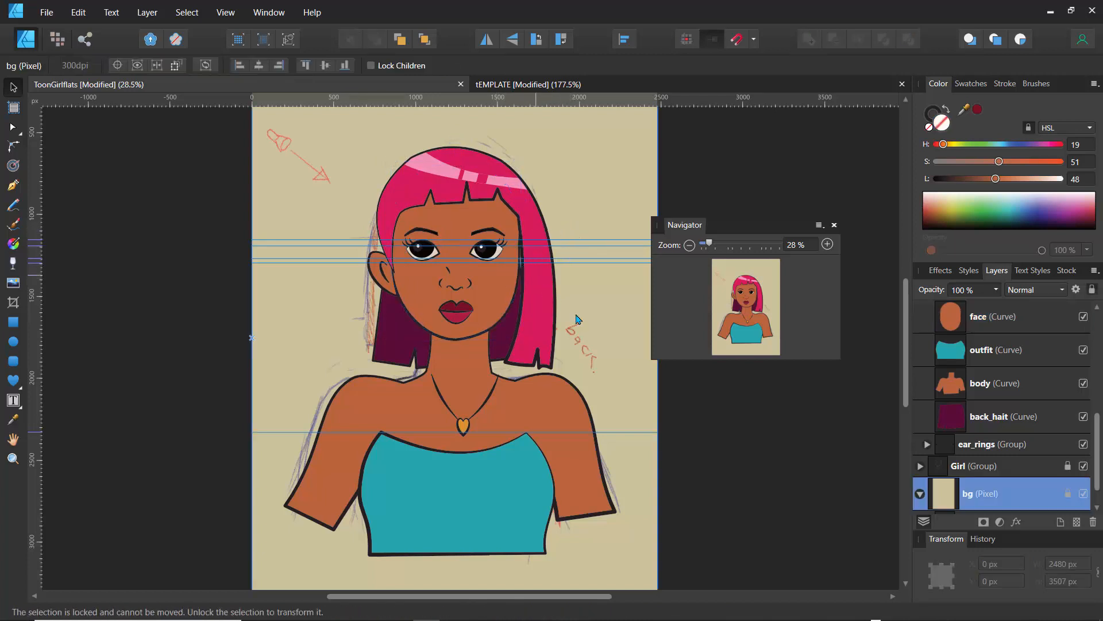
Step: Reshape the inner edge of the front hair beside the right cheek so it closes the gap against the face
left_click_drag(710, 245, 742, 246)
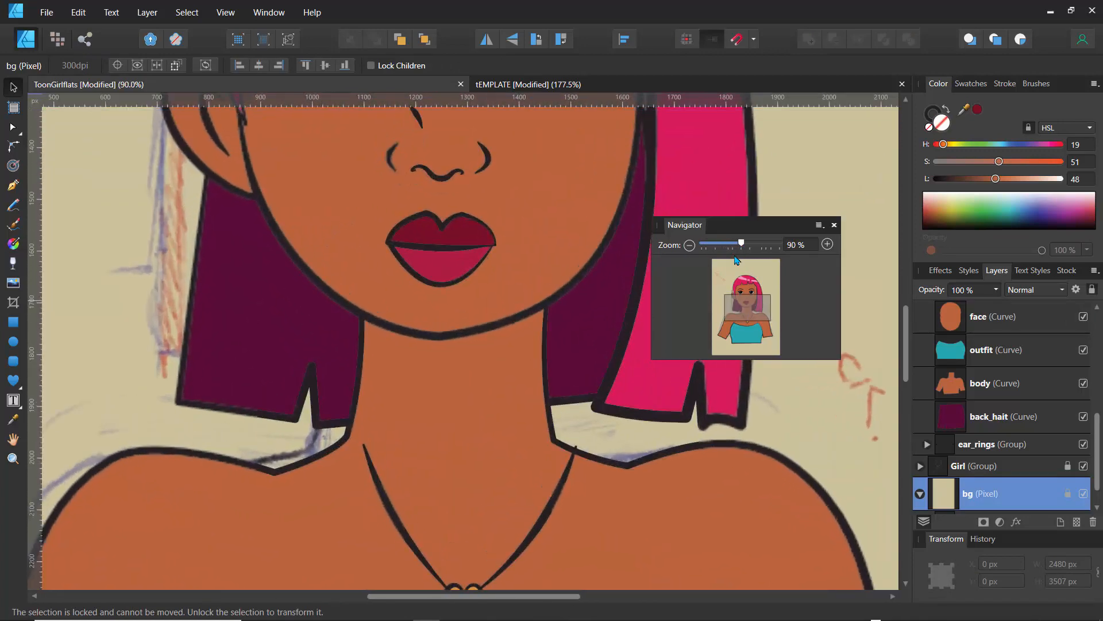
left_click(749, 293)
left_click_drag(750, 296, 754, 300)
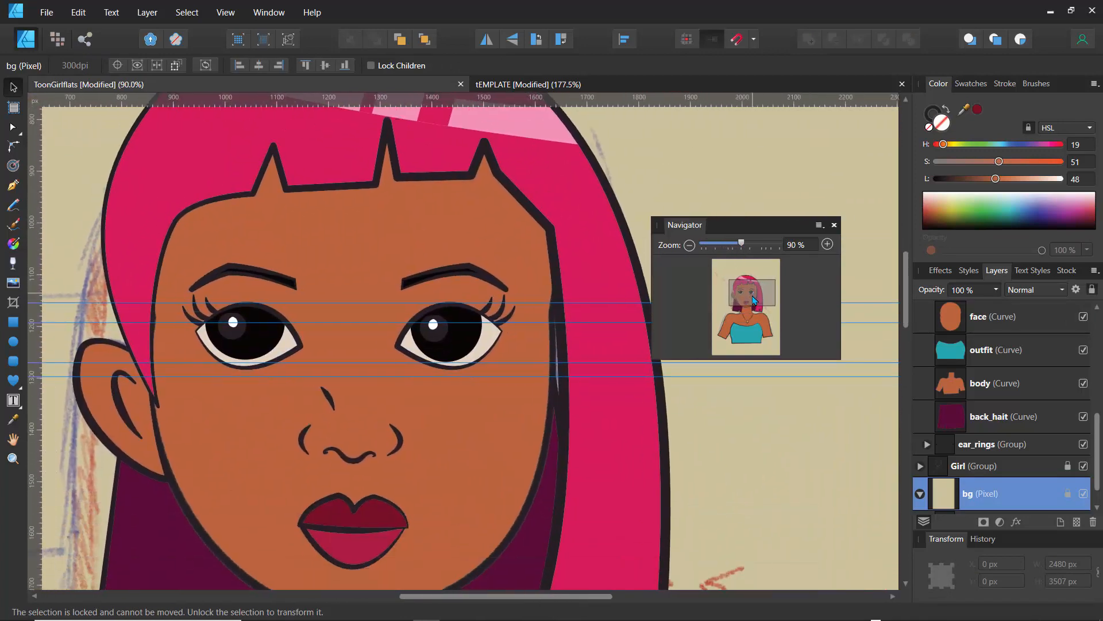
left_click(569, 405)
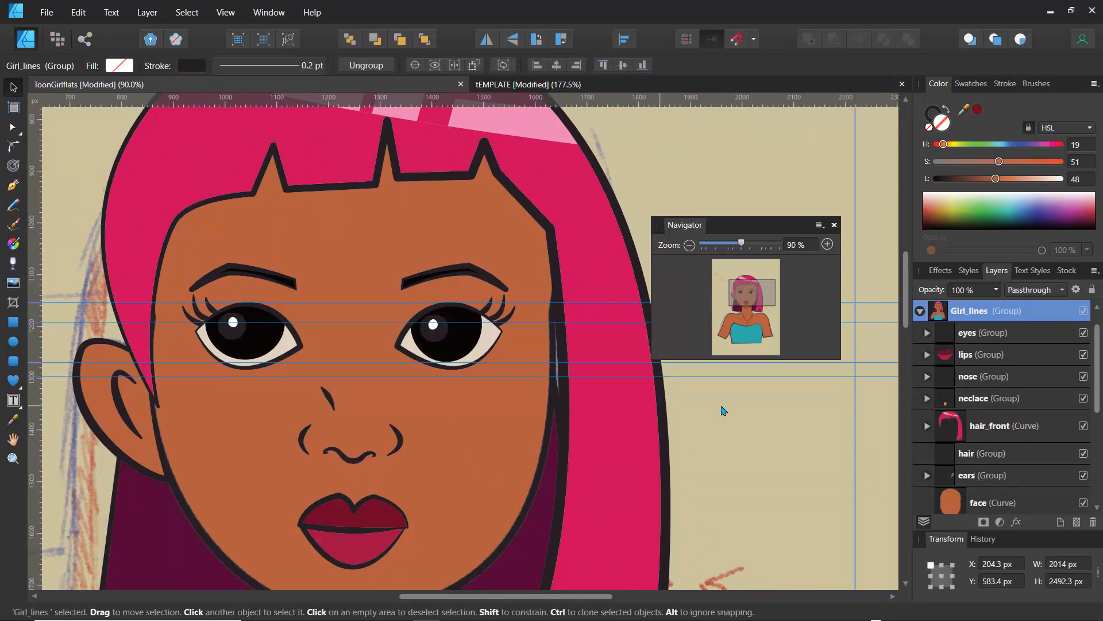
left_click(946, 431)
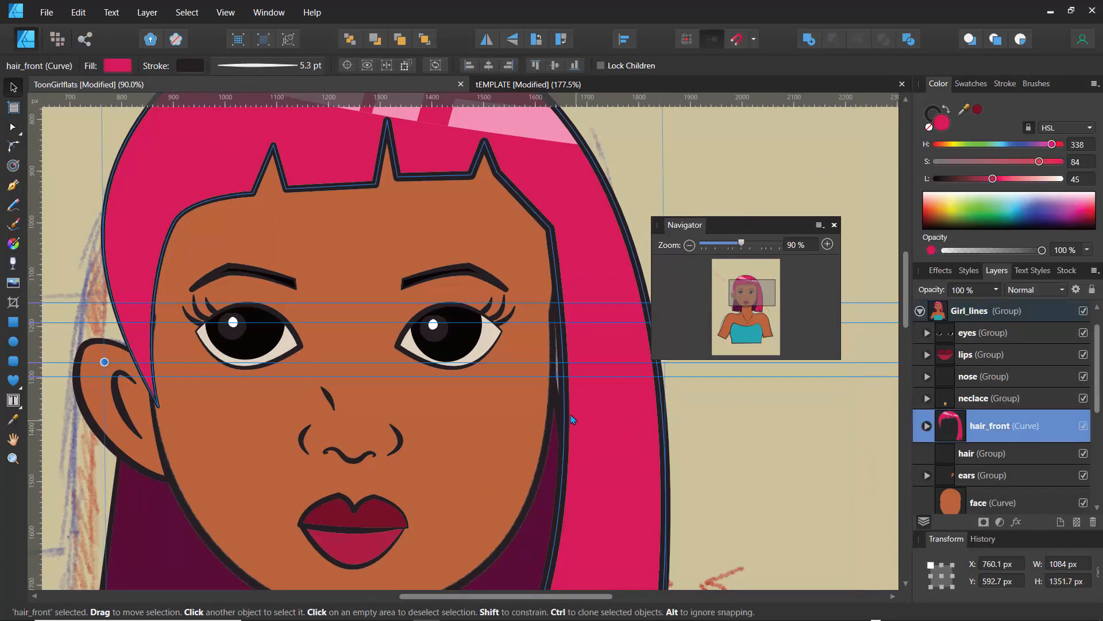
left_click(12, 126)
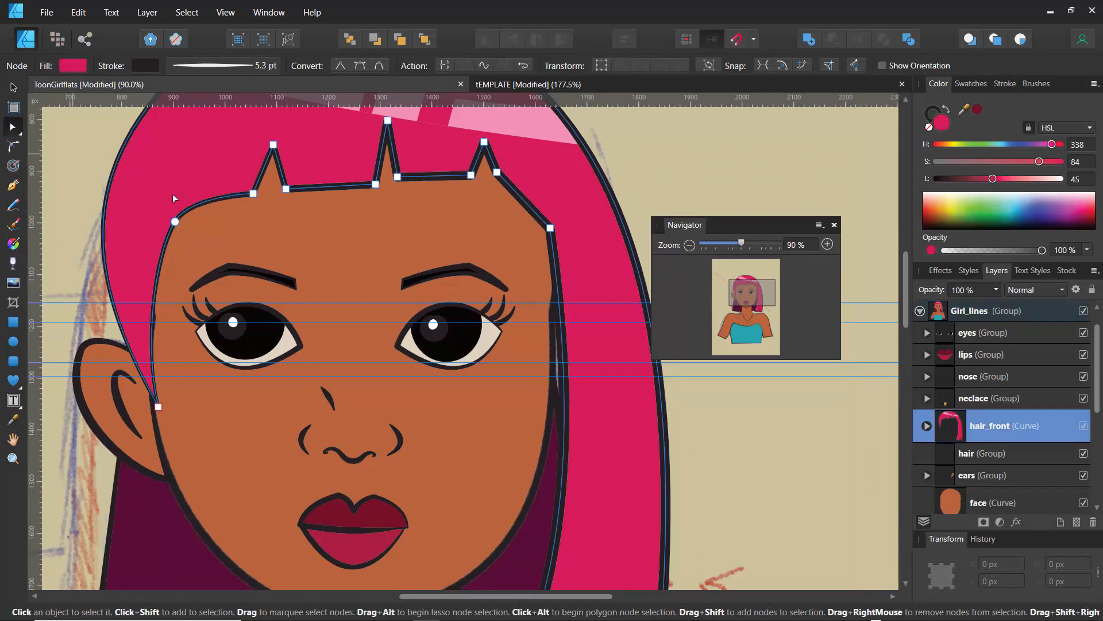
left_click(550, 229)
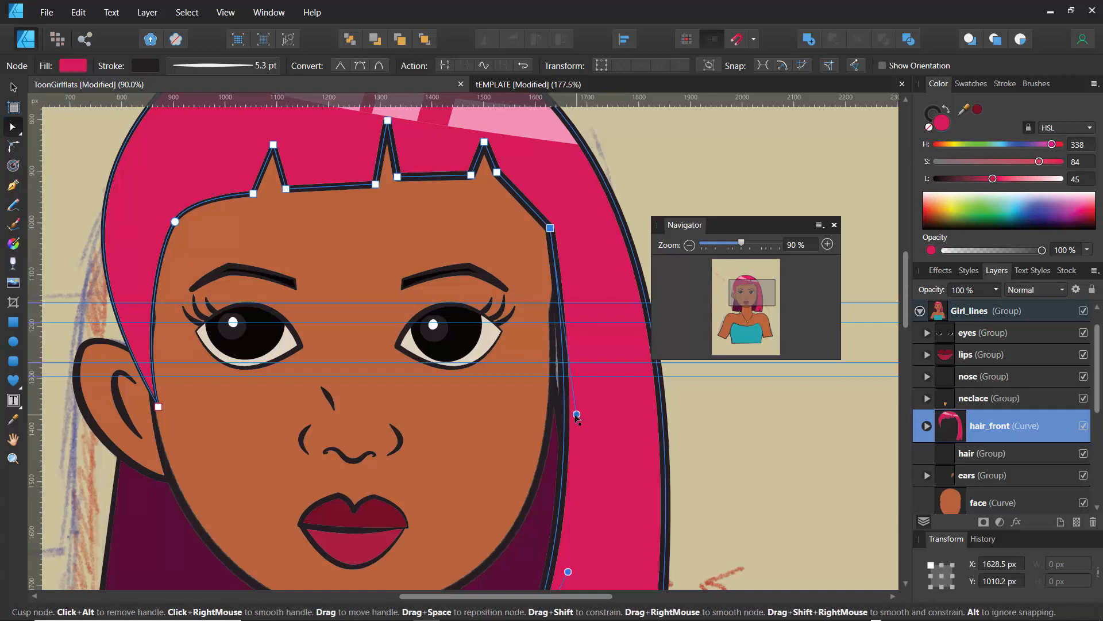
left_click_drag(568, 414, 533, 463)
left_click(696, 431)
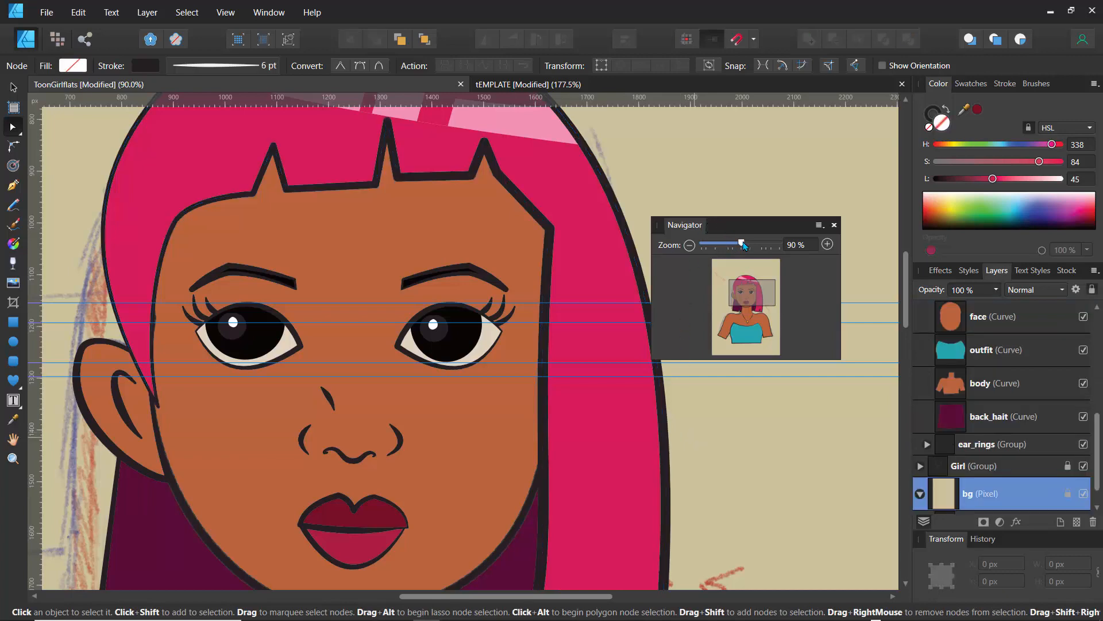
Step: Remove the stroke from the white highlight in the right-hand eye and shrink it to about 21.7 × 23.1 px
mouse_move(743, 244)
left_mouse_down()
mouse_move(771, 254)
mouse_move(762, 246)
left_mouse_up()
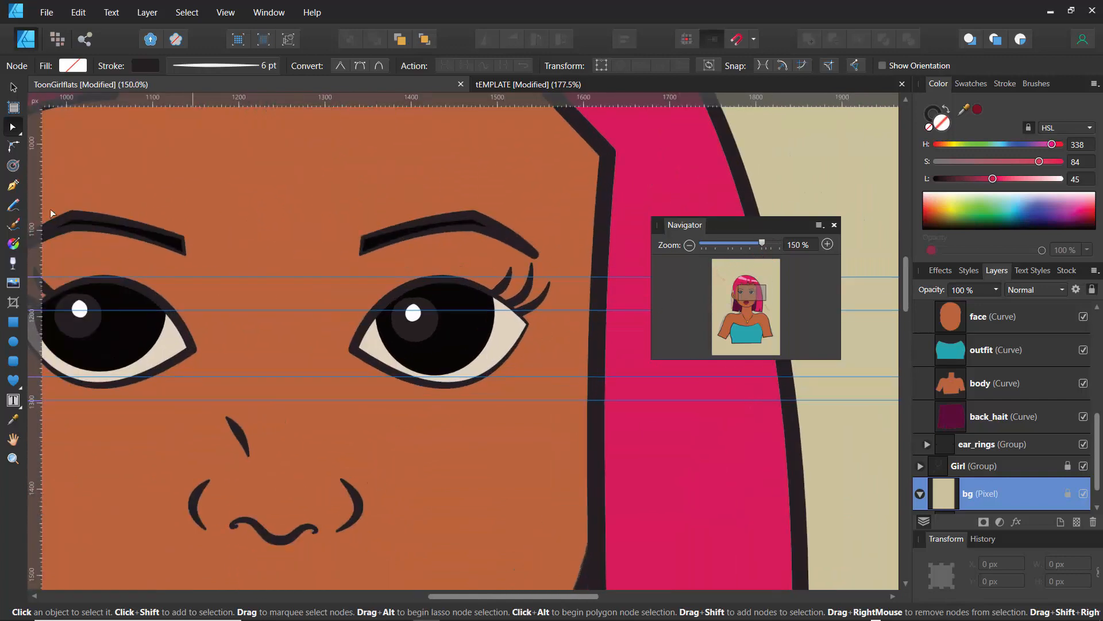
left_click(416, 318)
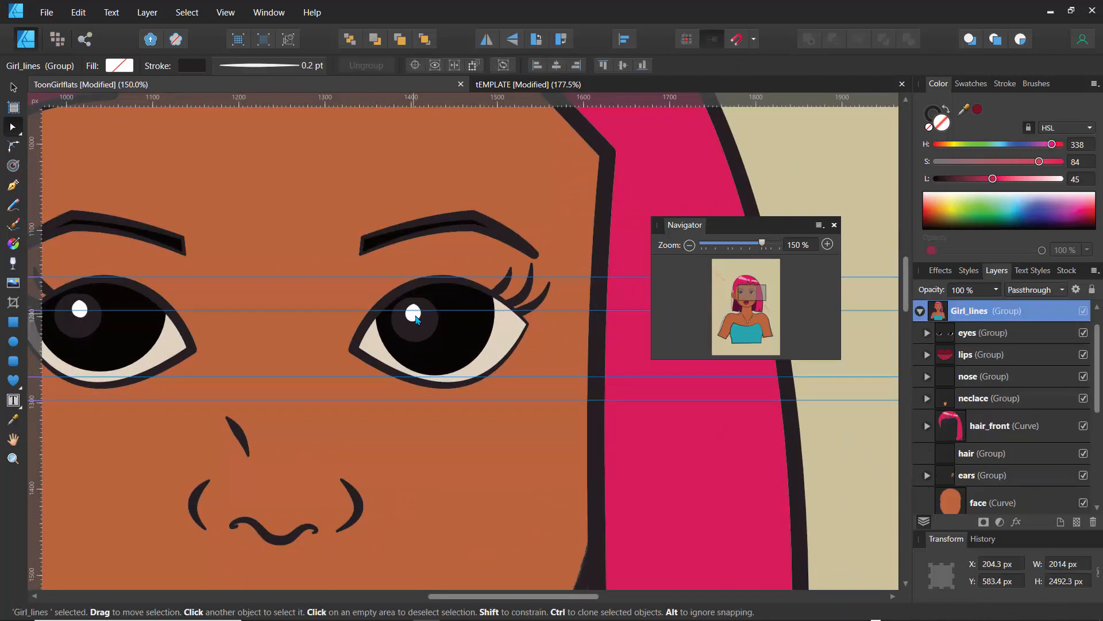
left_click(417, 318)
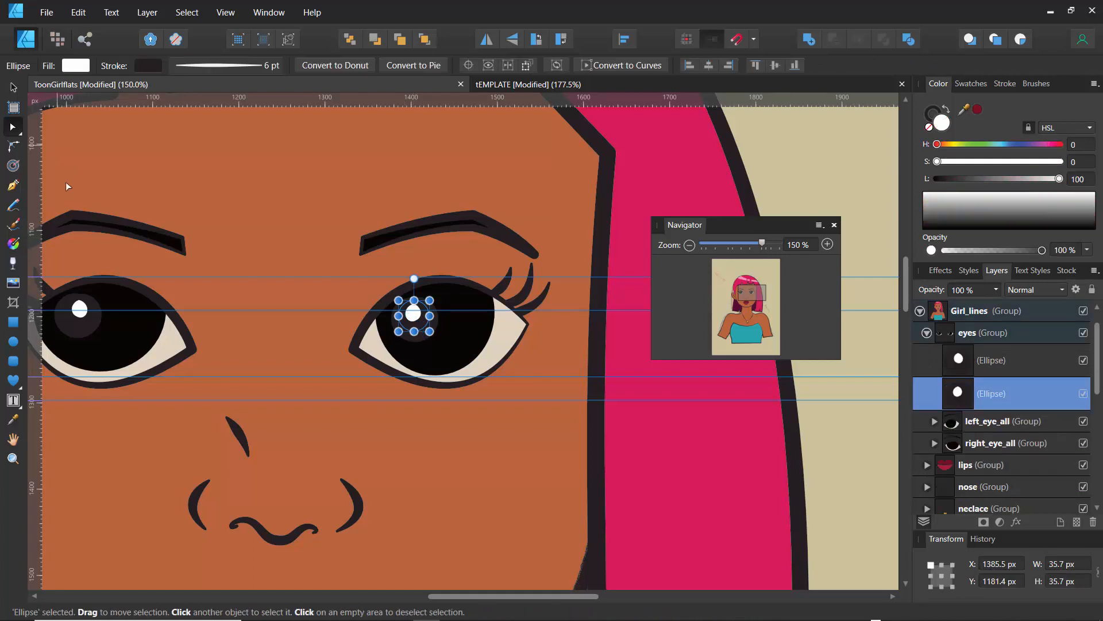
left_click(143, 67)
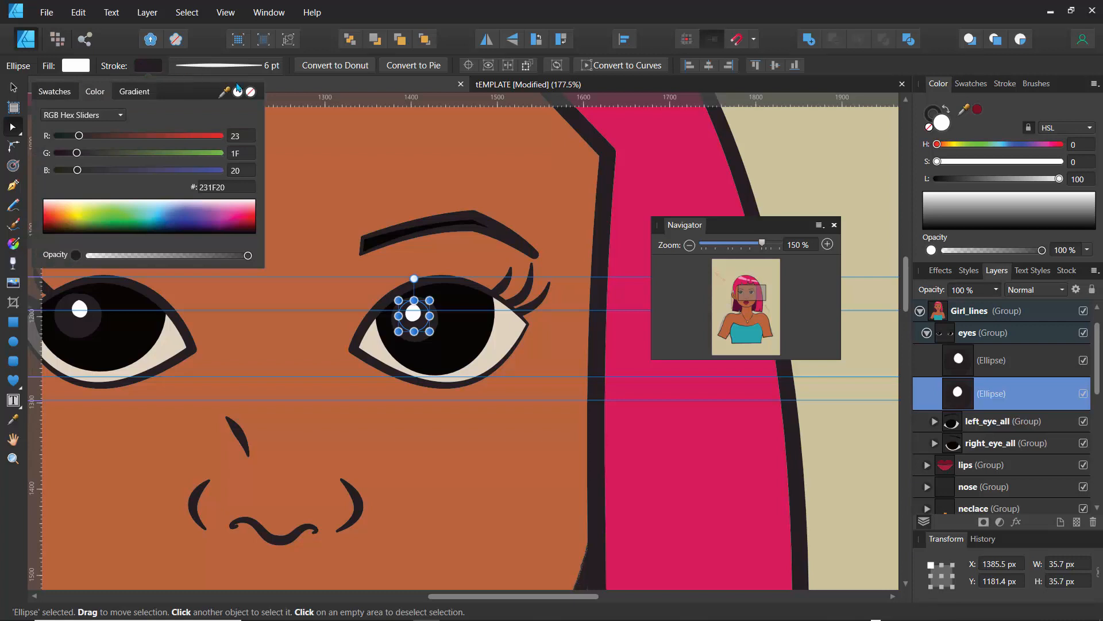
left_click(251, 92)
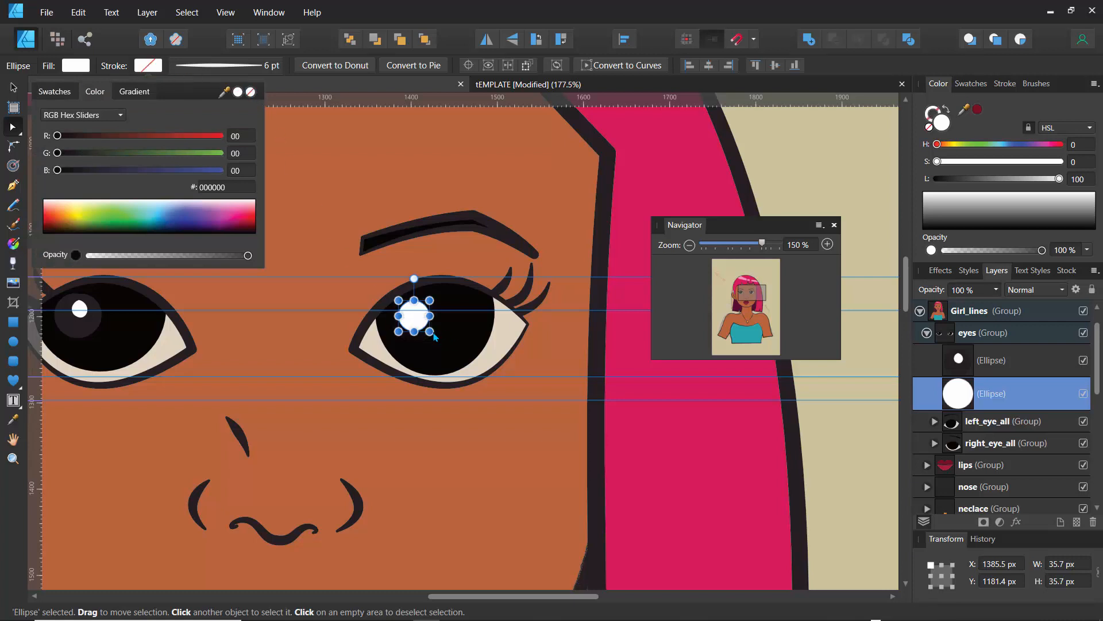
left_click_drag(432, 335, 418, 319)
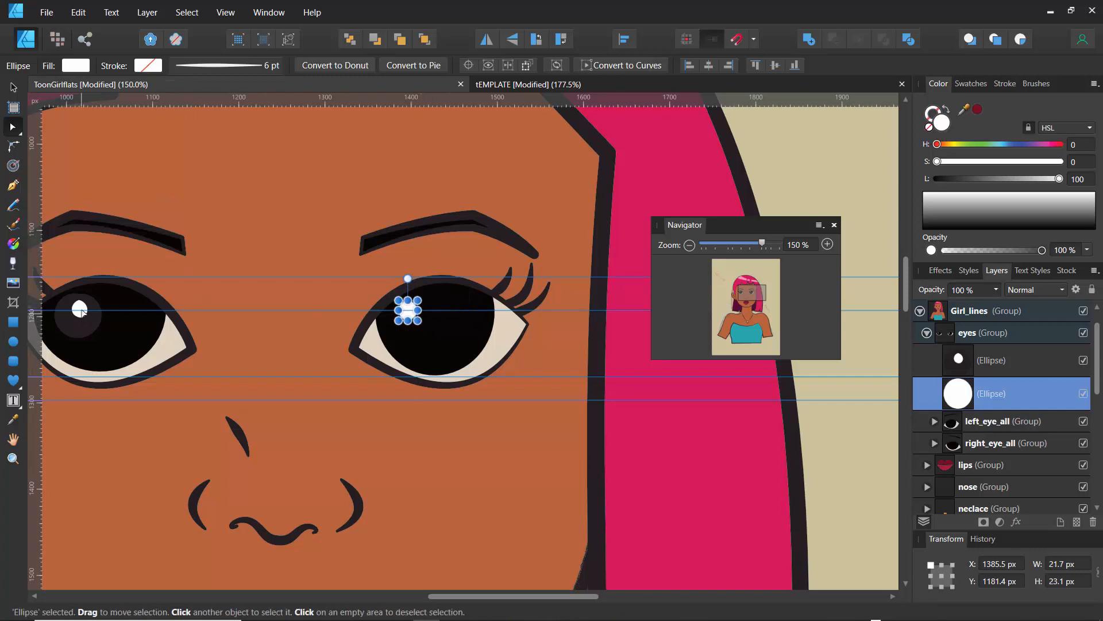
Step: Remove the stroke from the white highlight ellipse in the left-hand eye
left_click(81, 310)
left_click(147, 70)
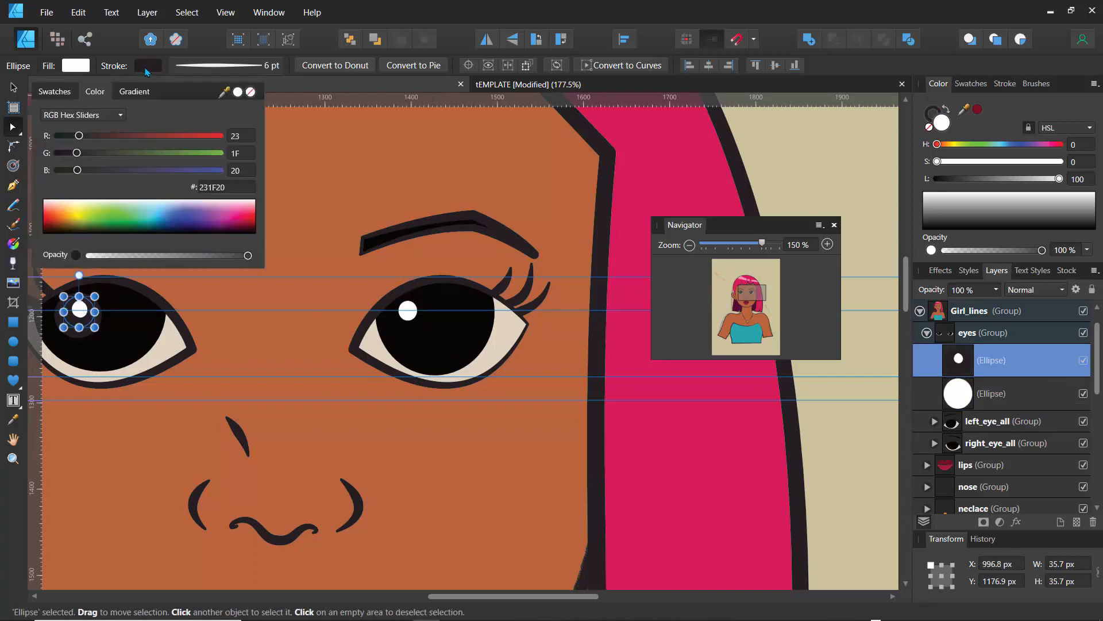
left_click(252, 93)
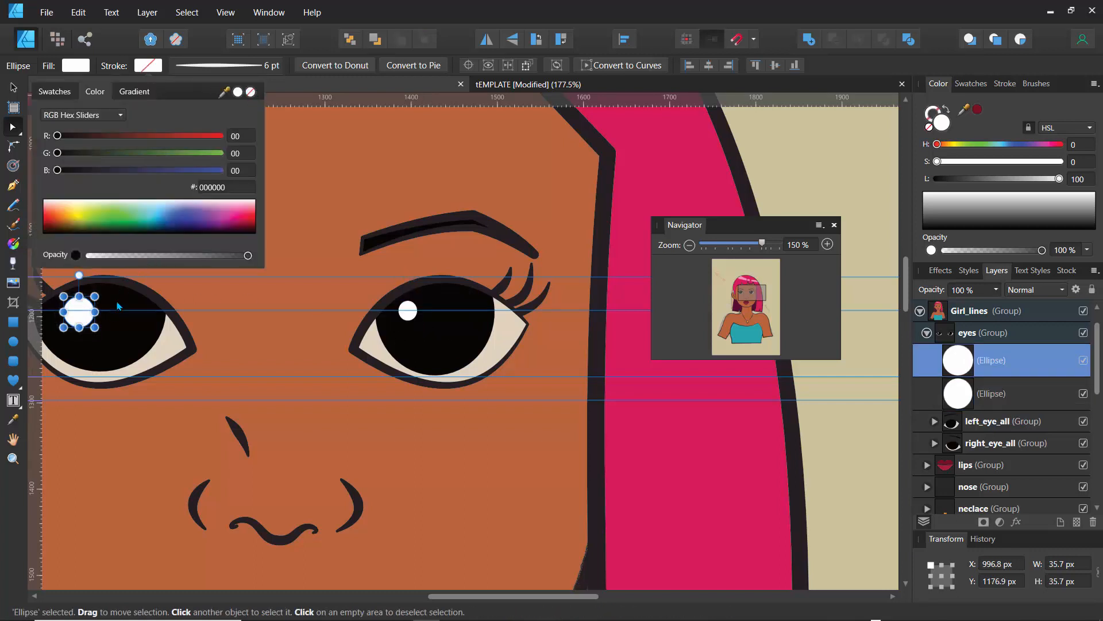
Step: Shrink the white highlight in the left-hand eye to about 23.1 × 20.4 px
left_click_drag(97, 331, 85, 315)
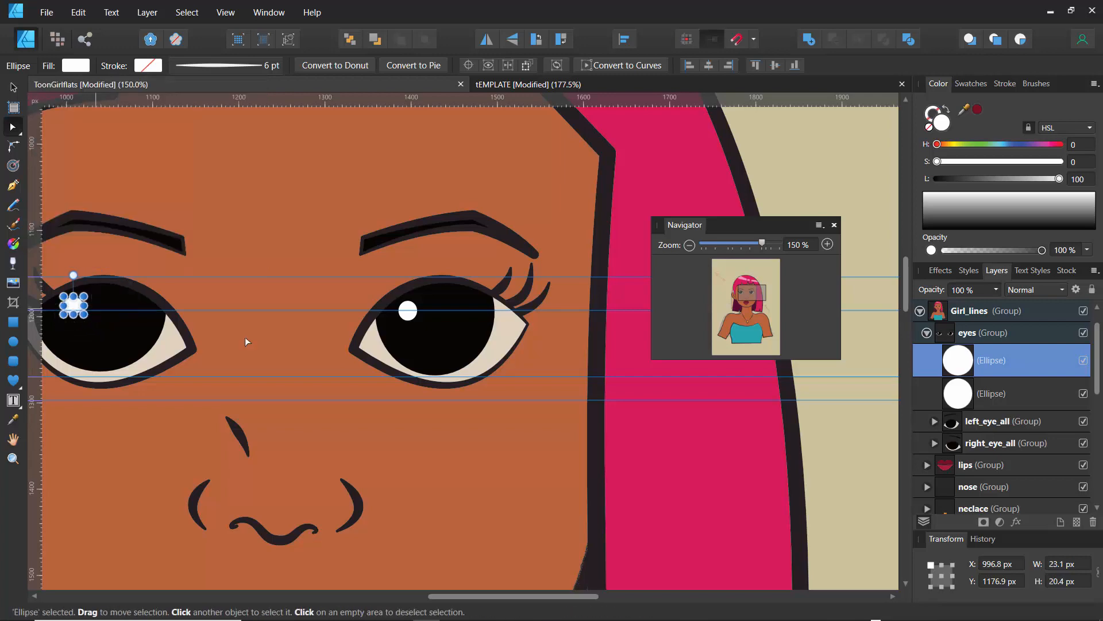
left_click_drag(762, 246, 710, 246)
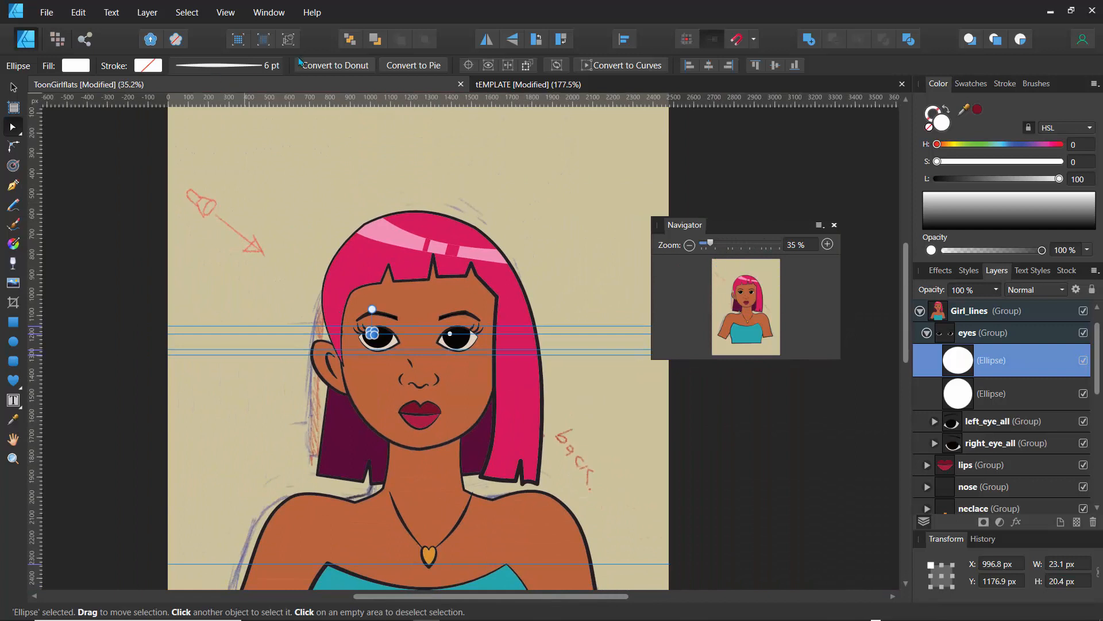
Step: Flip the whole Girl_lines group horizontally
left_click(920, 310)
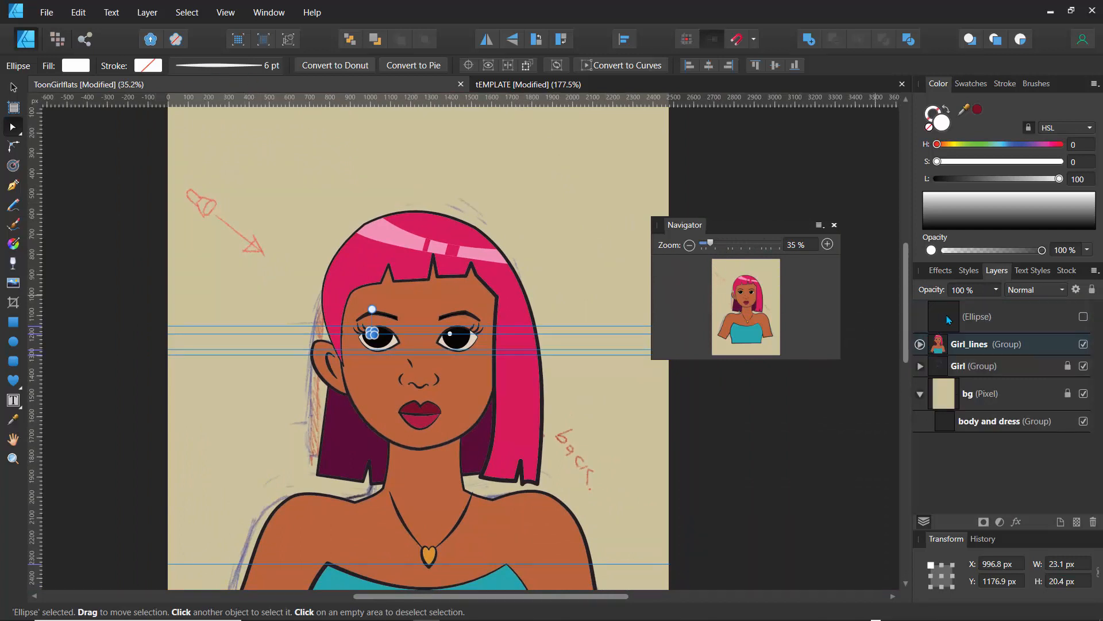
left_click(372, 265)
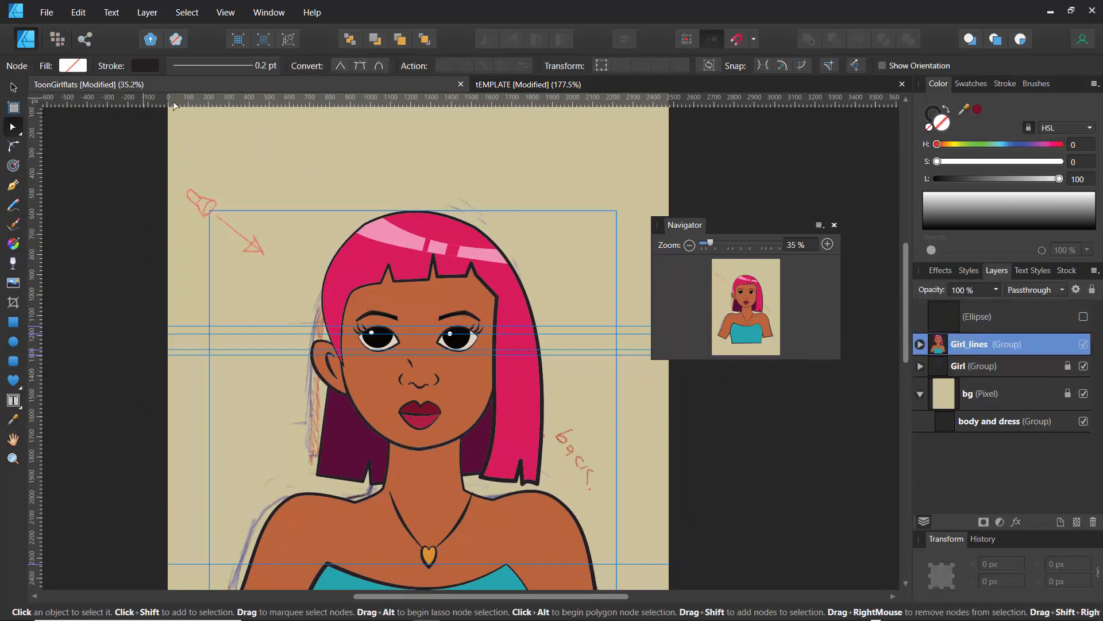
left_click(13, 87)
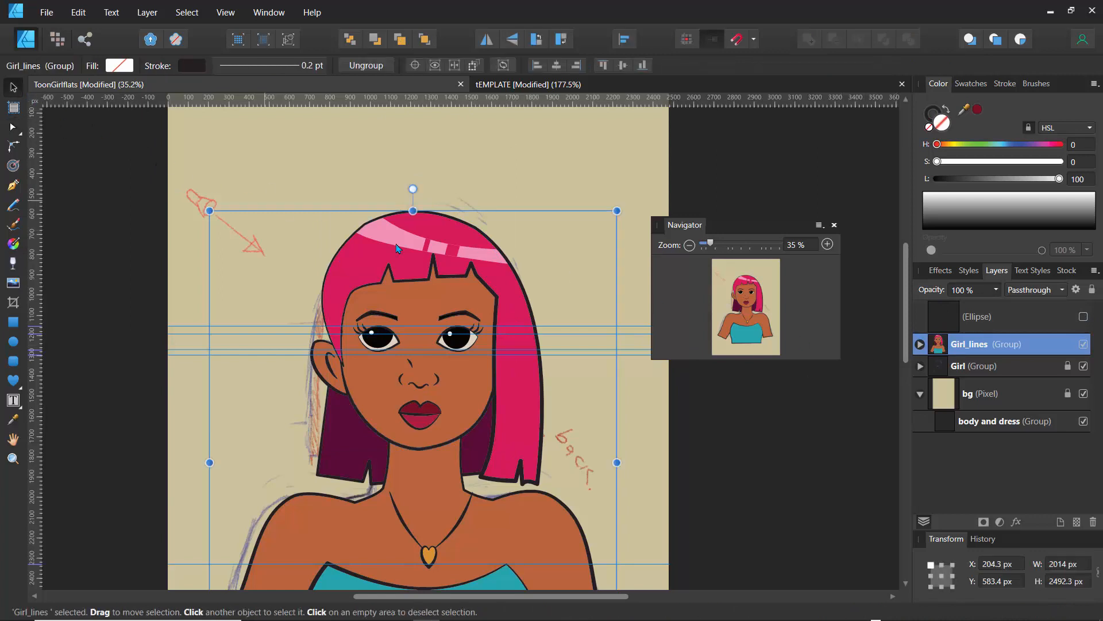
left_click(493, 48)
left_click(495, 49)
left_click(499, 50)
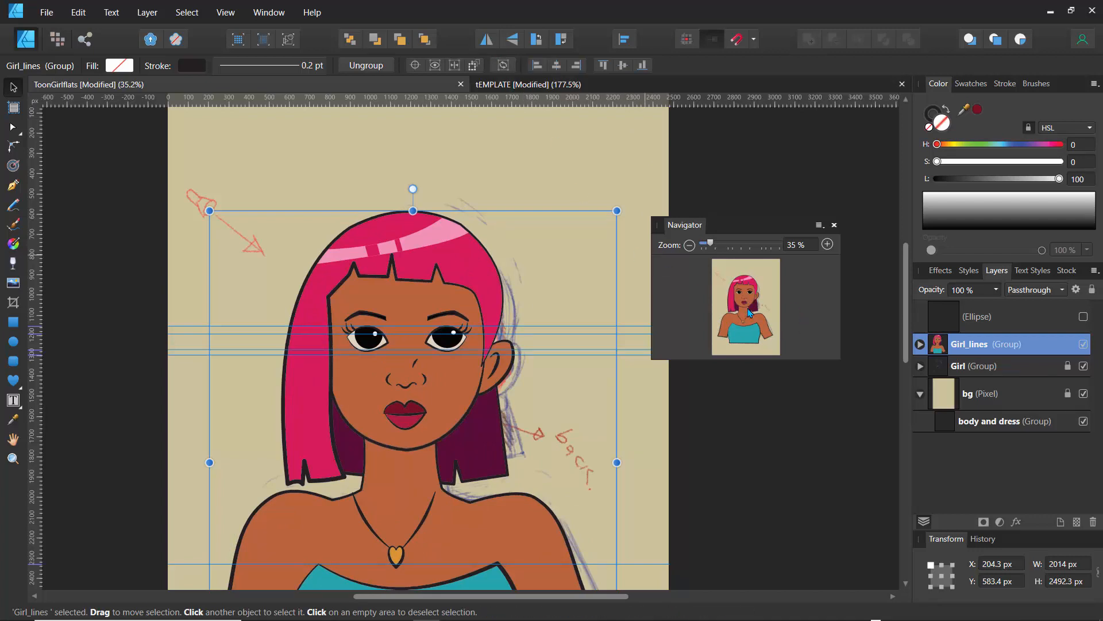
Step: Hide the Girl_lines group to examine the shading marks on the underlying sketch, and show the group again
mouse_move(747, 301)
left_mouse_down()
mouse_move(749, 320)
mouse_move(747, 309)
left_mouse_up()
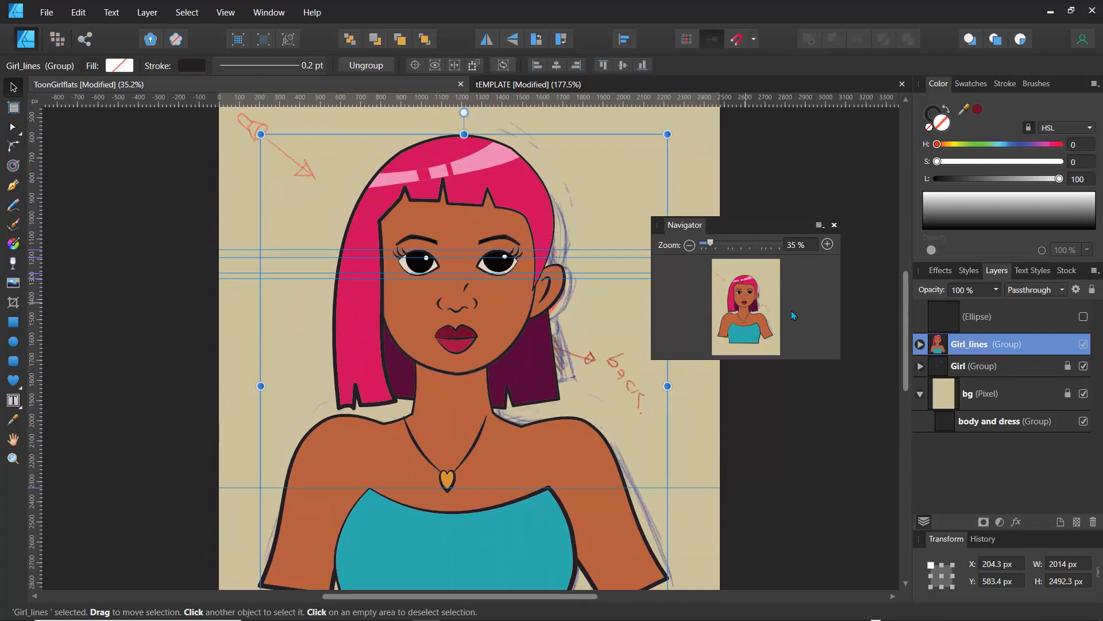
left_click(1084, 346)
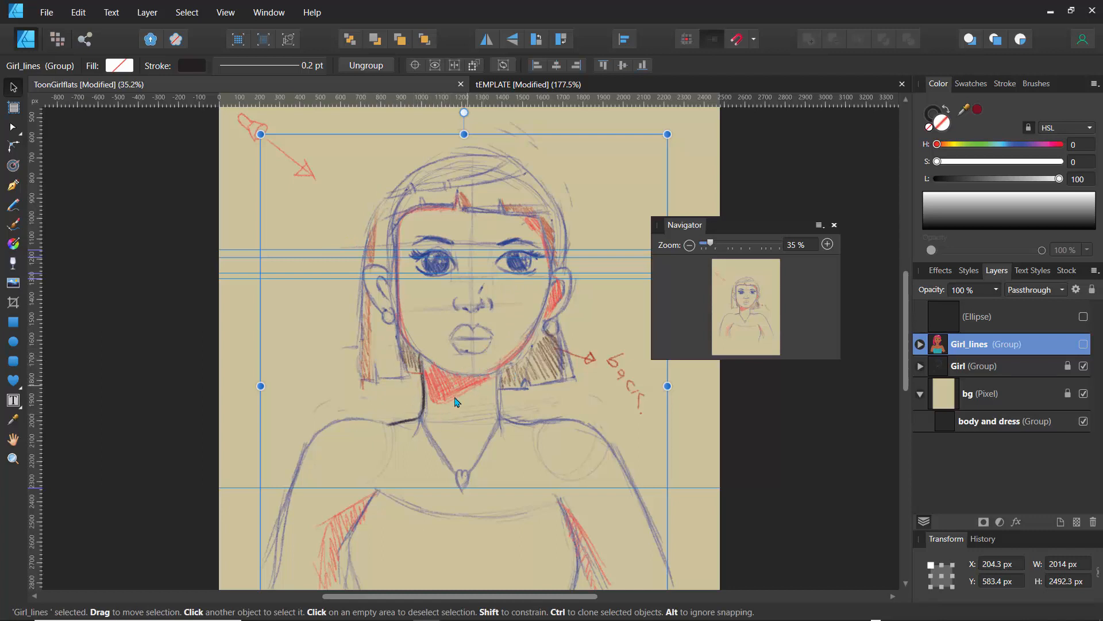
left_click(1084, 346)
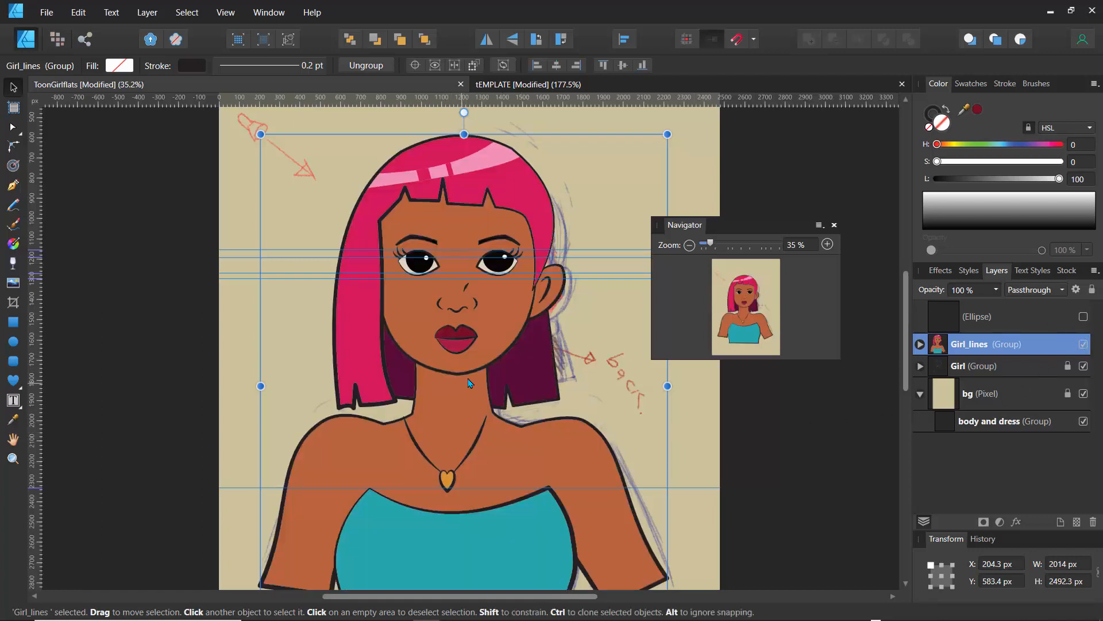
Step: With nothing else selected, draw a rectangle about 429 × 318 px over the neck, from mouth level to the base of the neck
left_click(920, 345)
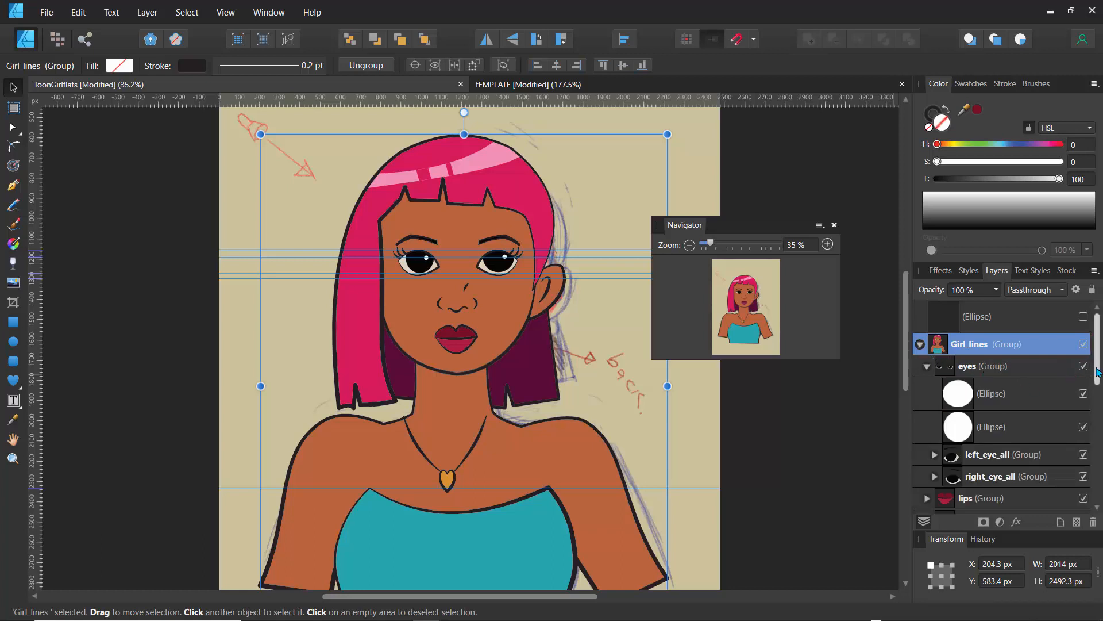
scroll(1006, 437, "down", 8)
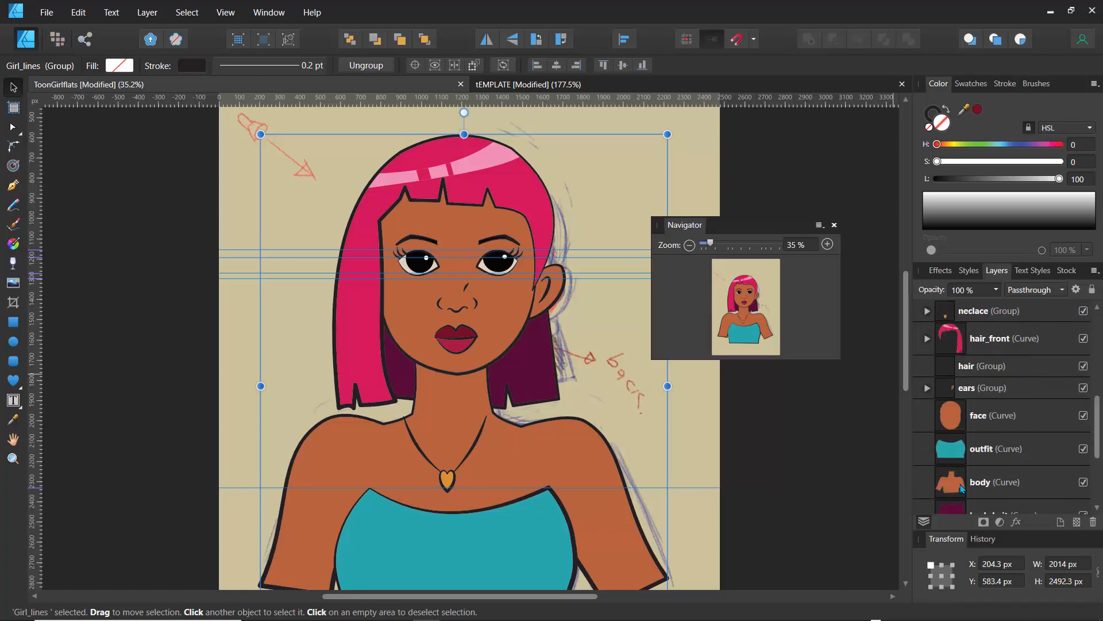
left_click(962, 489)
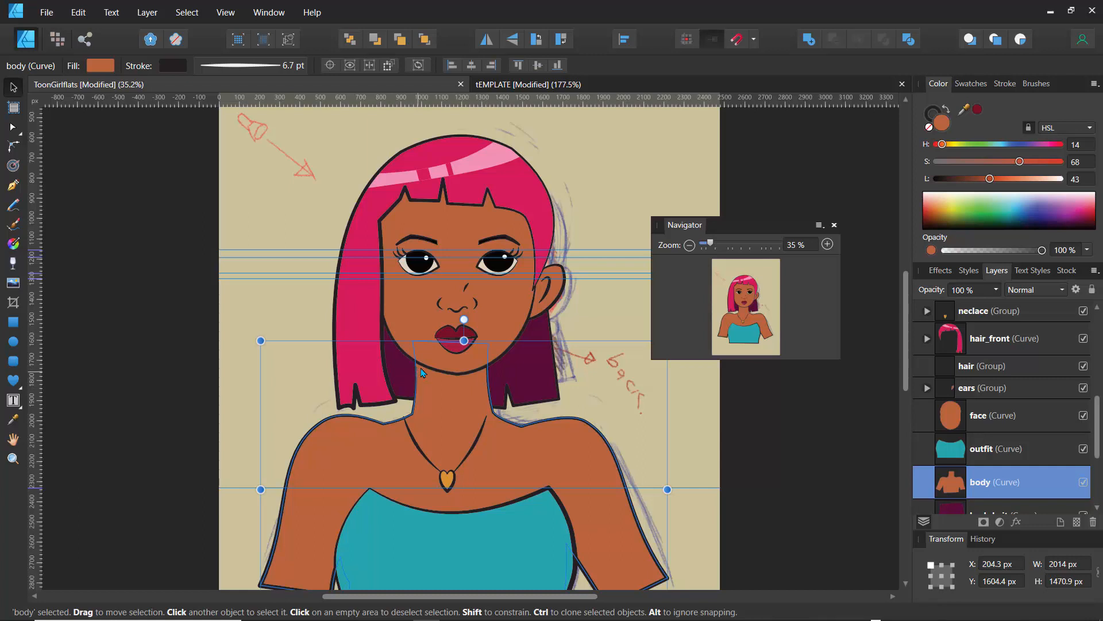
left_click(13, 323)
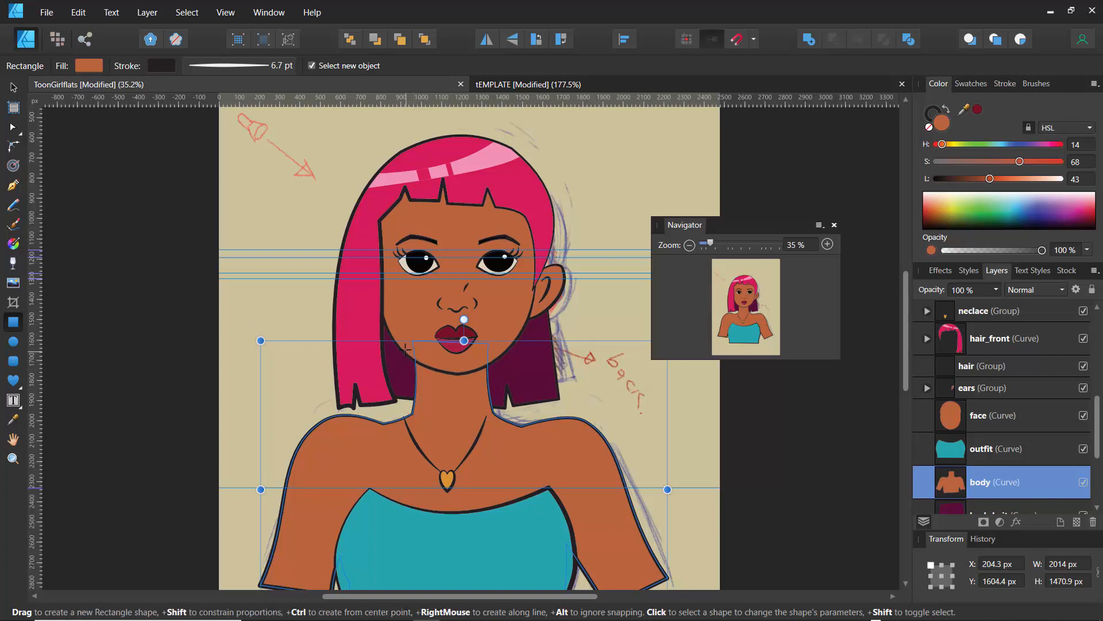
left_click_drag(414, 367, 422, 370)
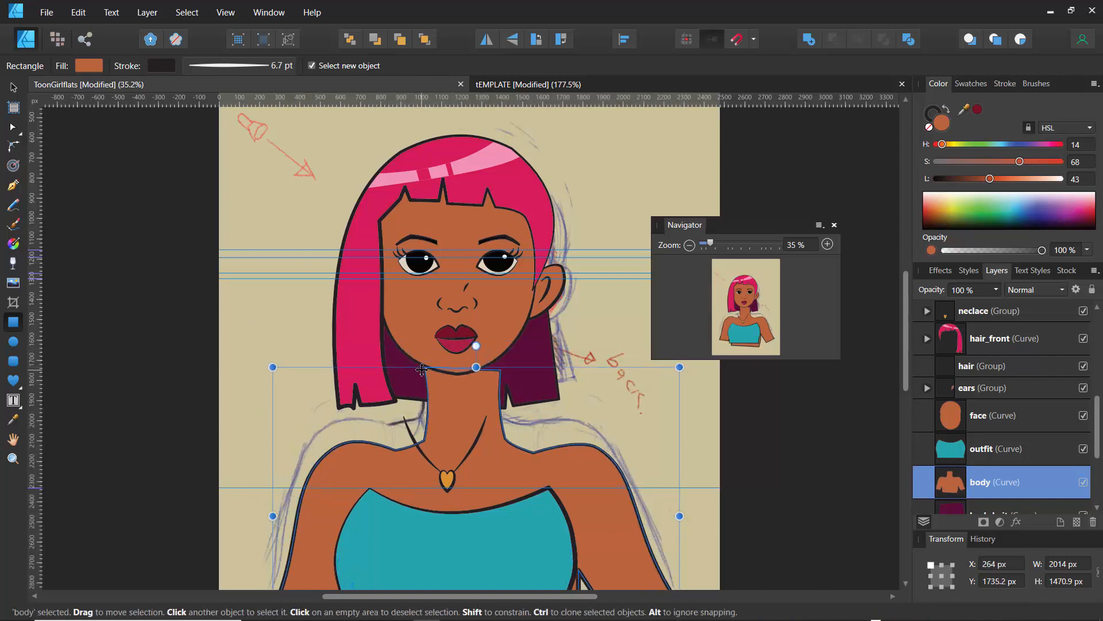
key("ctrl+z")
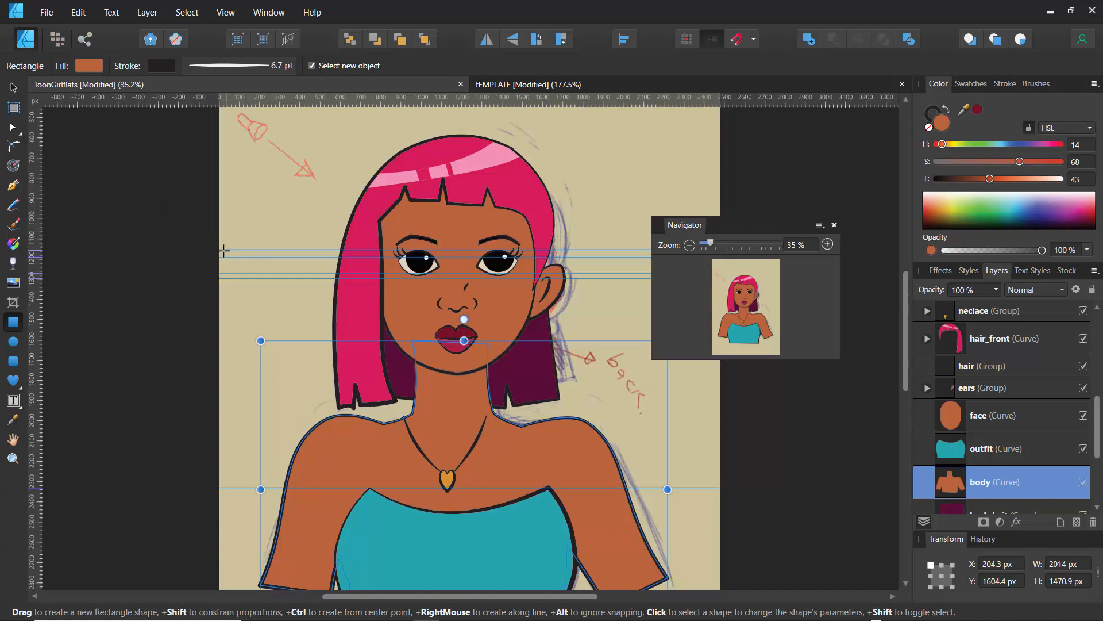
key("ctrl")
left_click(173, 251, "ctrl")
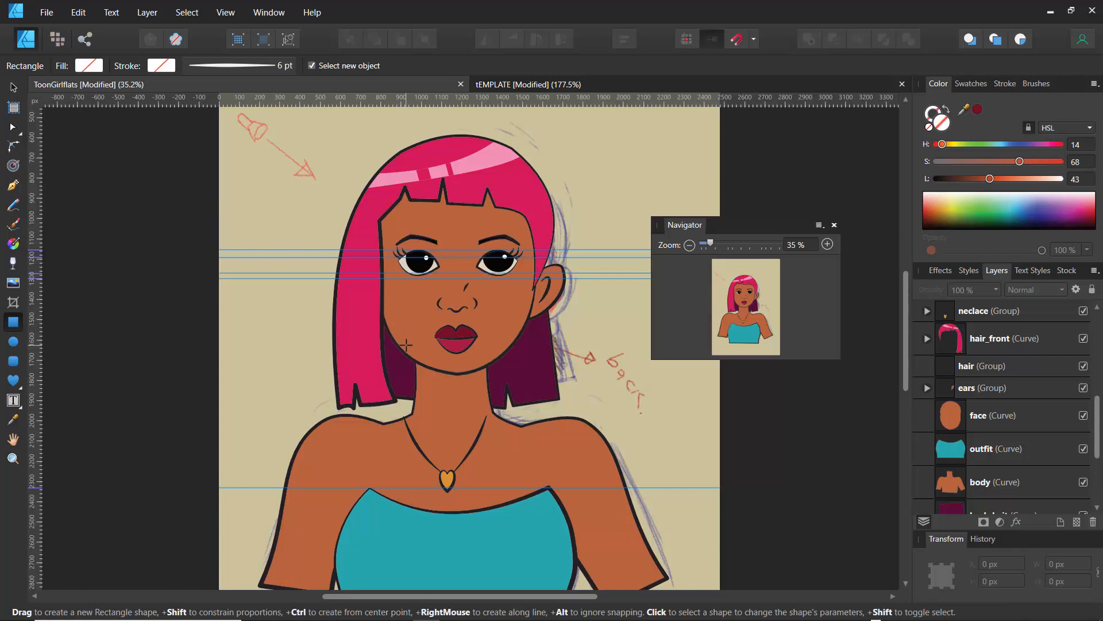
left_click_drag(406, 345, 494, 412)
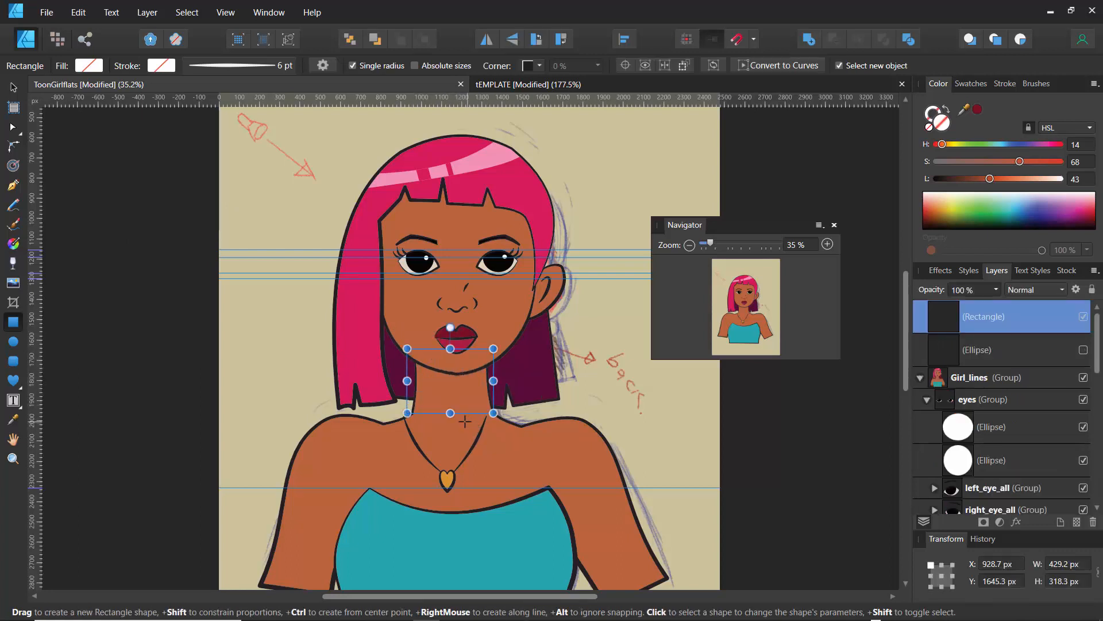
Step: Fill the neck rectangle with the skin colour sampled from the chest, darkened to saturation 62 and lightness 36
left_click(13, 419)
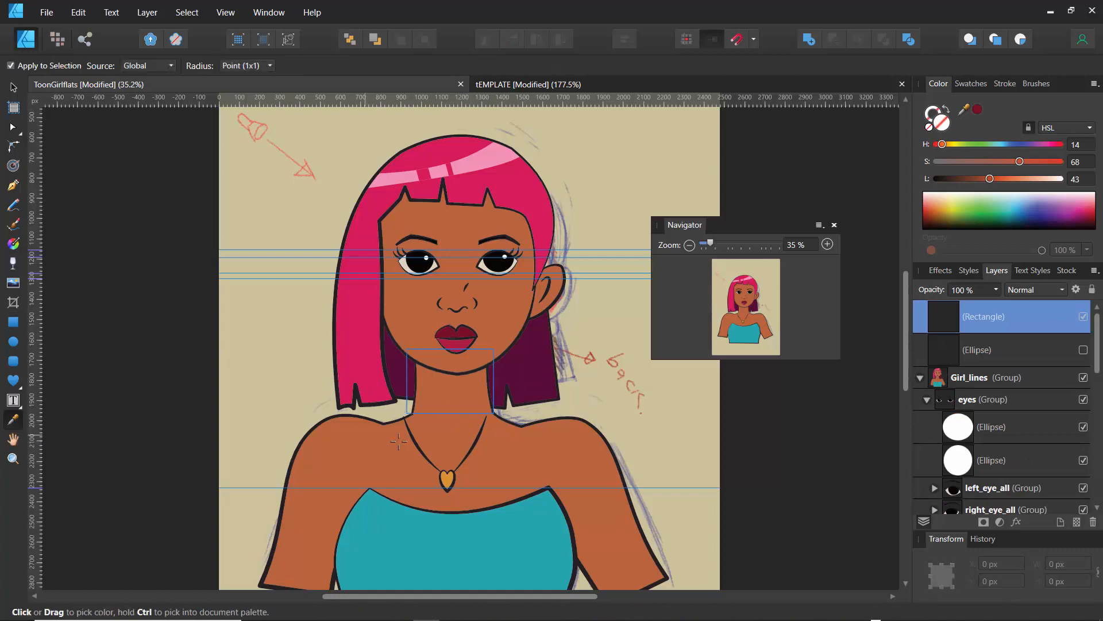
left_click(385, 453)
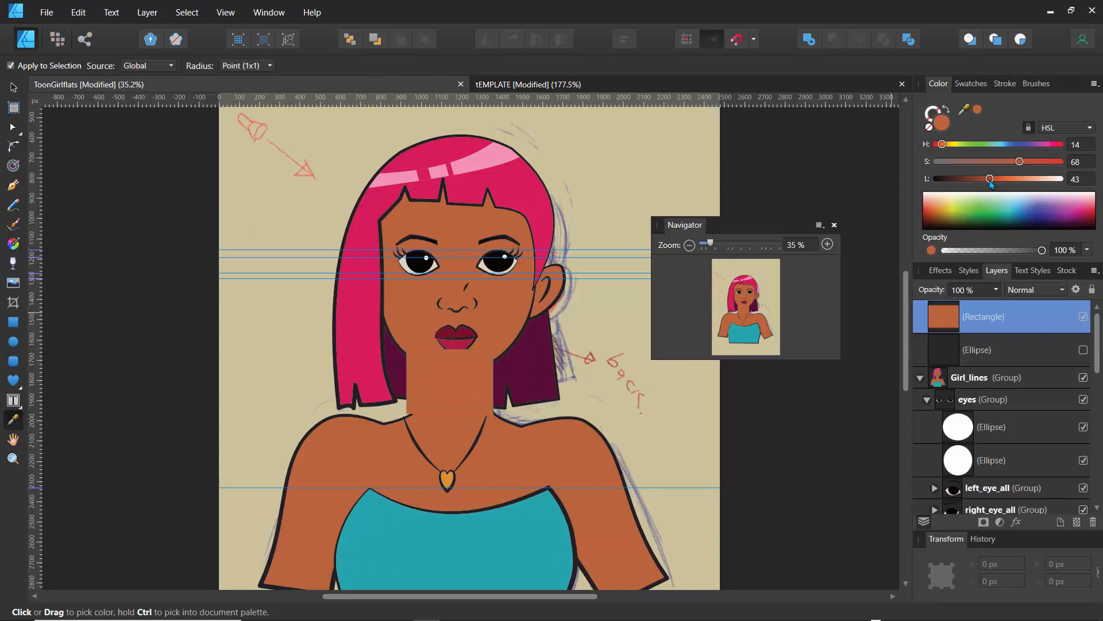
mouse_move(990, 180)
left_mouse_down()
mouse_move(1025, 165)
mouse_move(982, 184)
left_mouse_up()
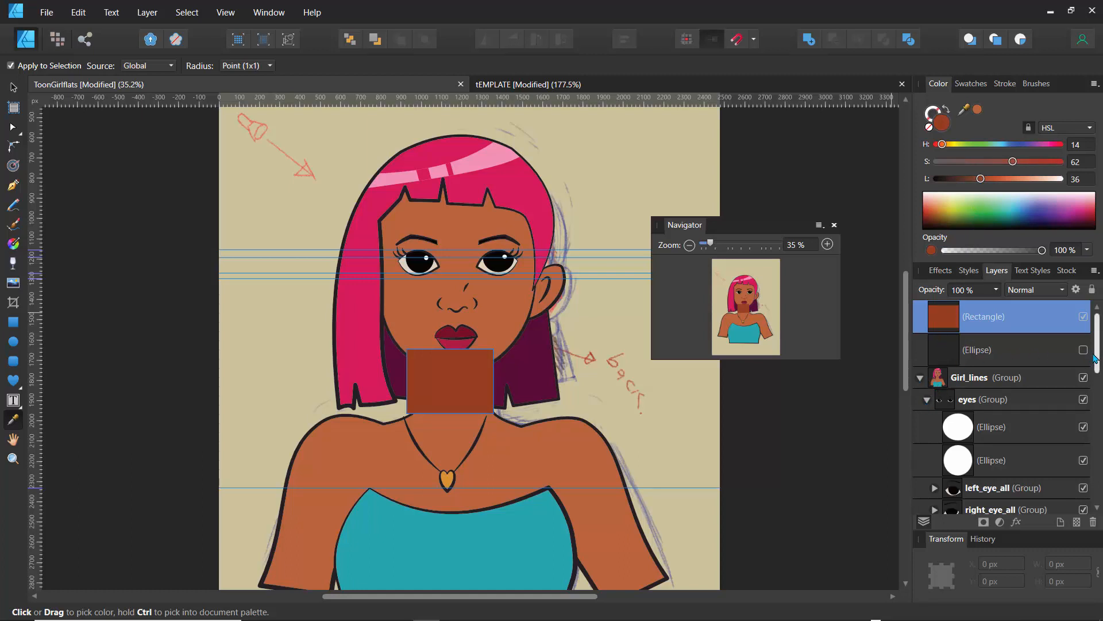
Step: Clip the dark rectangle inside the body curve and convert it to curves
left_click_drag(1096, 357, 1096, 333)
left_click_drag(945, 316, 970, 421)
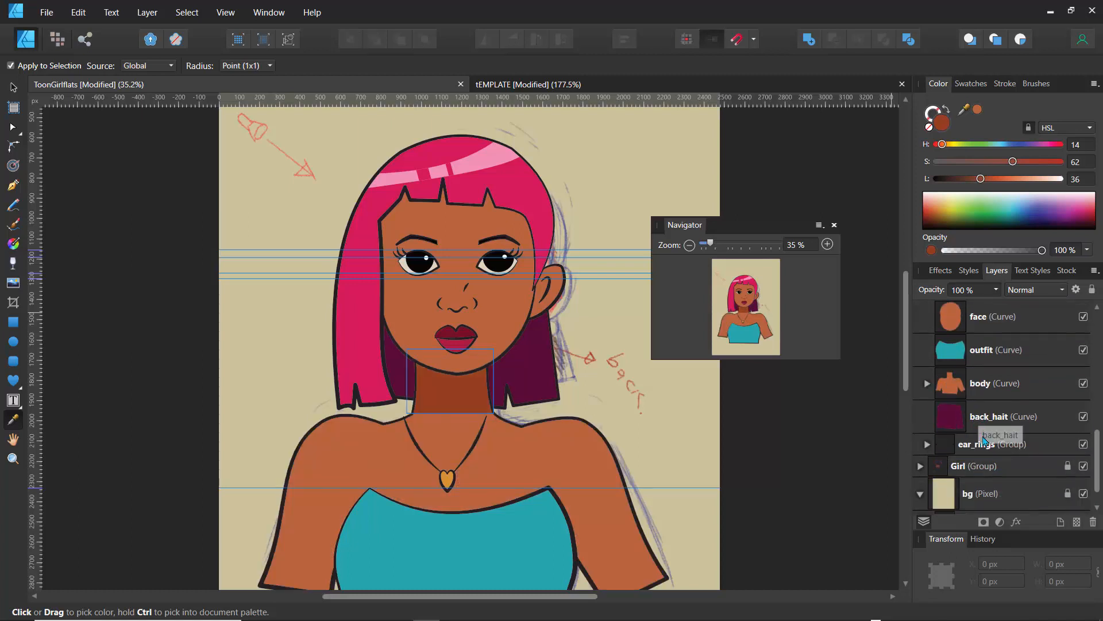
left_click(927, 384)
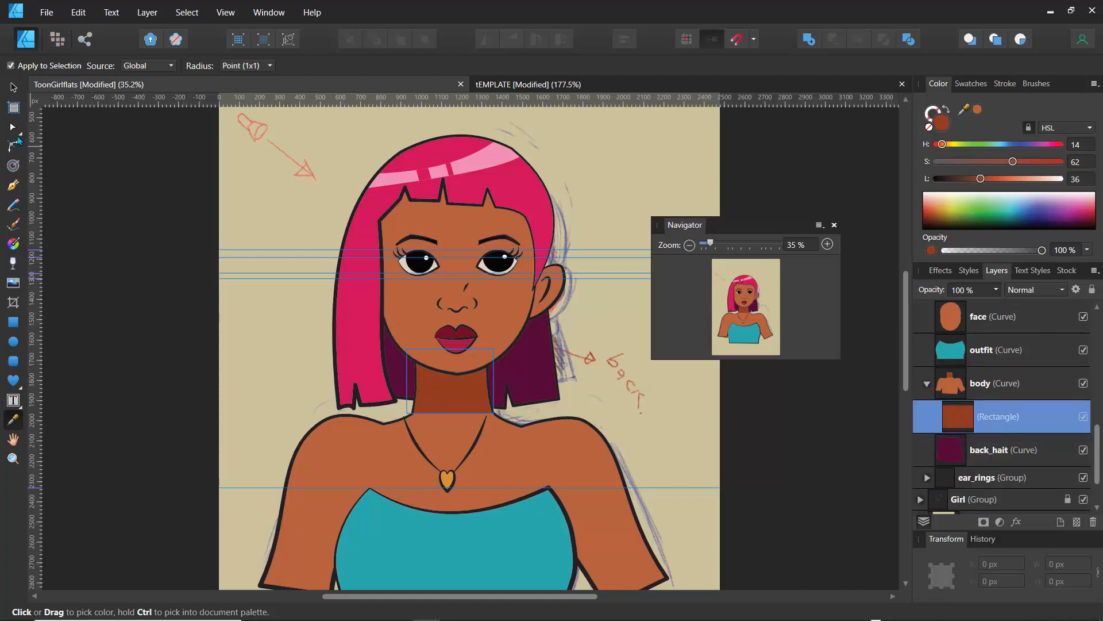
left_click(14, 88)
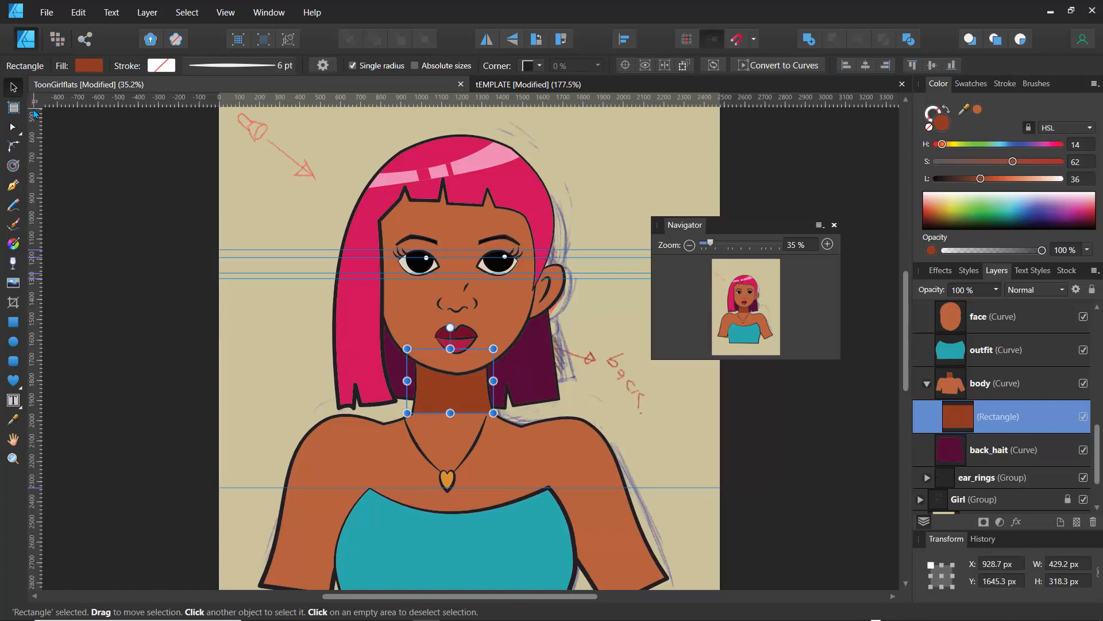
left_click(779, 65)
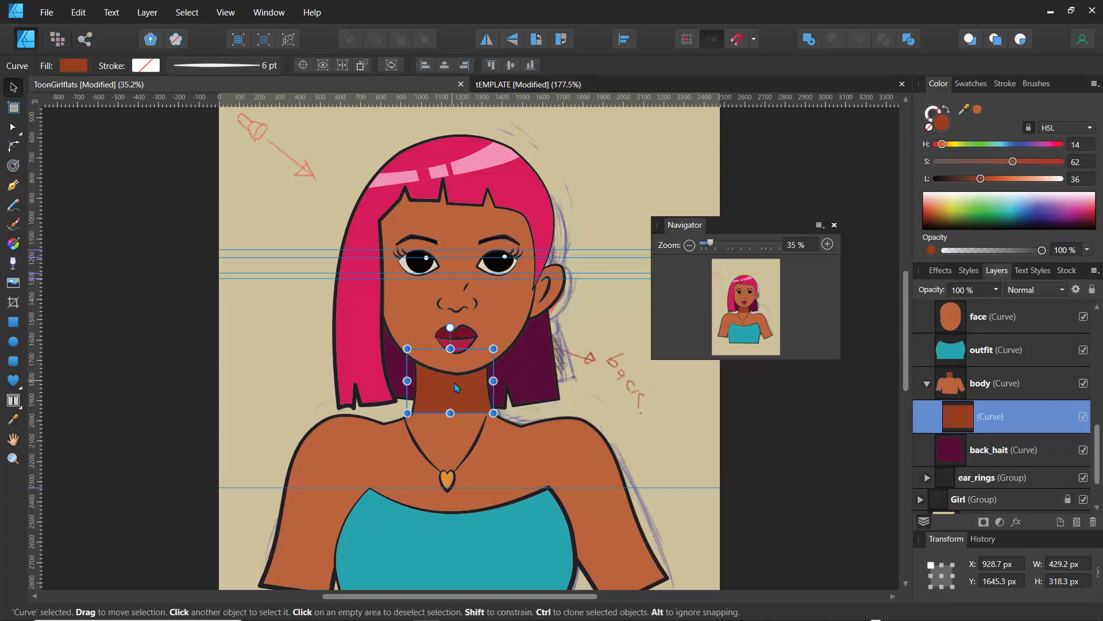
Step: Reshape the neck shadow using the sketch as reference, giving it a curved lower edge that slopes down toward the right side of the neck
left_click(12, 127)
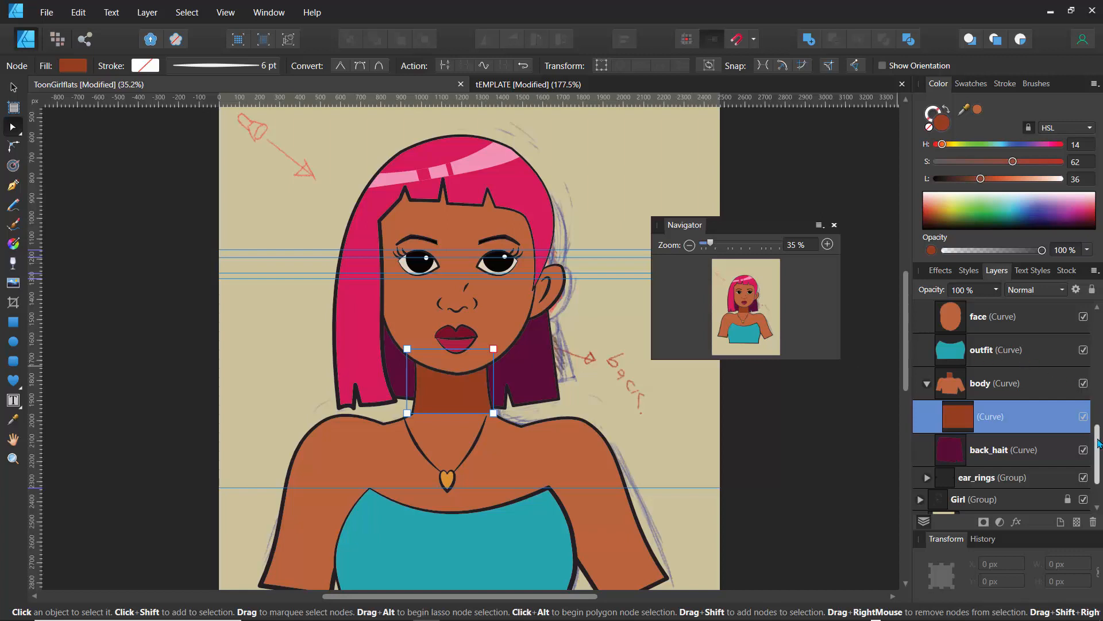
left_click_drag(1098, 441, 1097, 326)
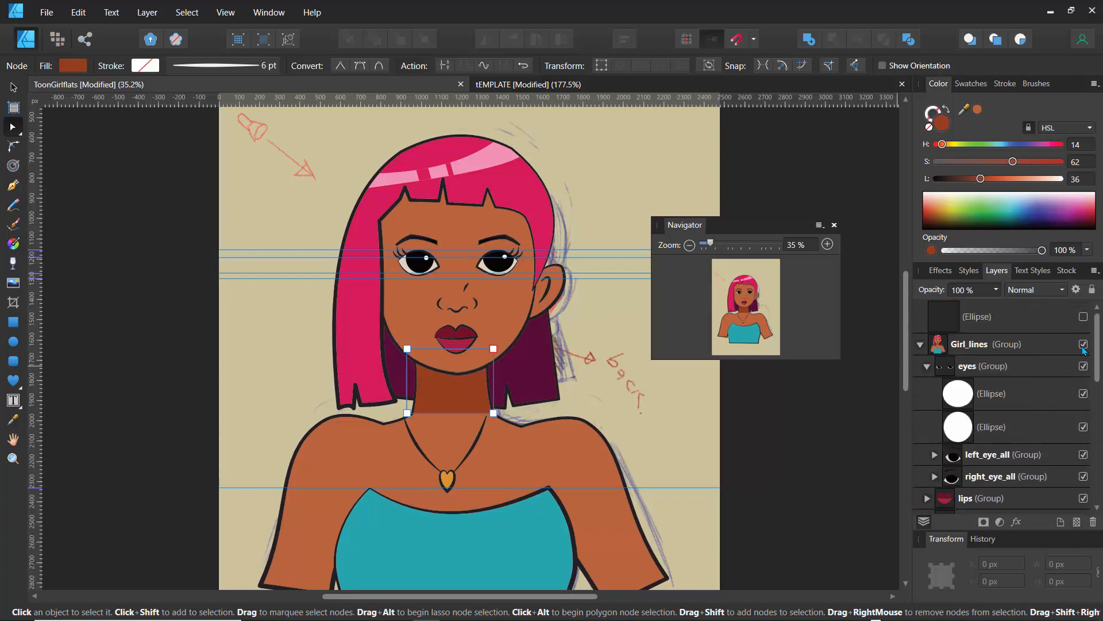
left_click(1083, 345)
left_click_drag(414, 403, 431, 376)
left_click_drag(506, 395, 505, 386)
left_click_drag(498, 397, 500, 411)
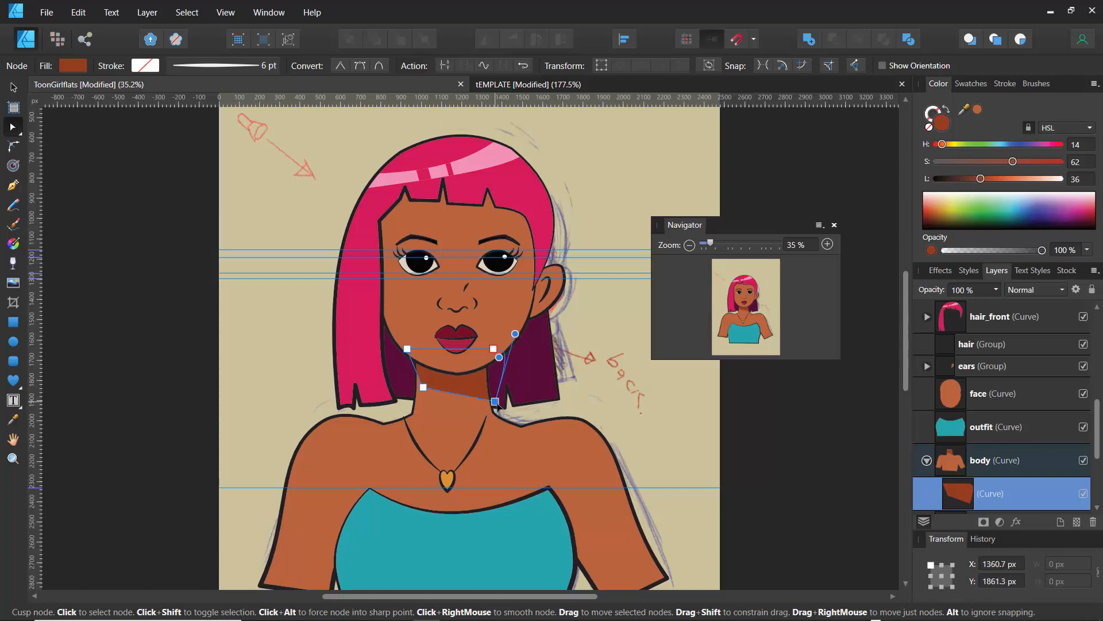
left_click(450, 398)
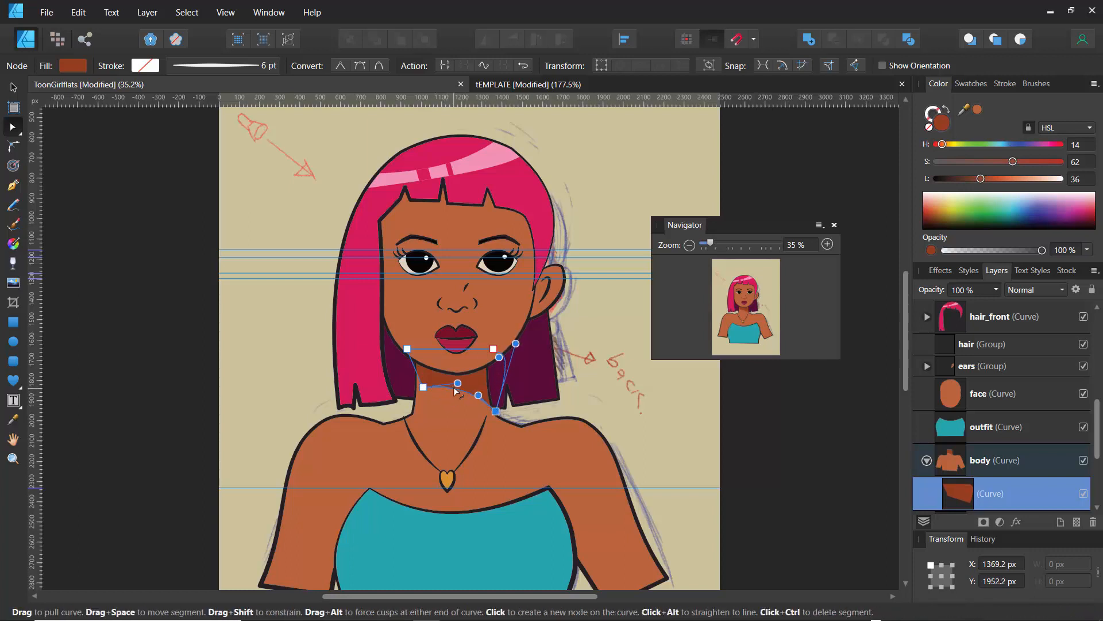
left_click_drag(450, 400, 446, 403)
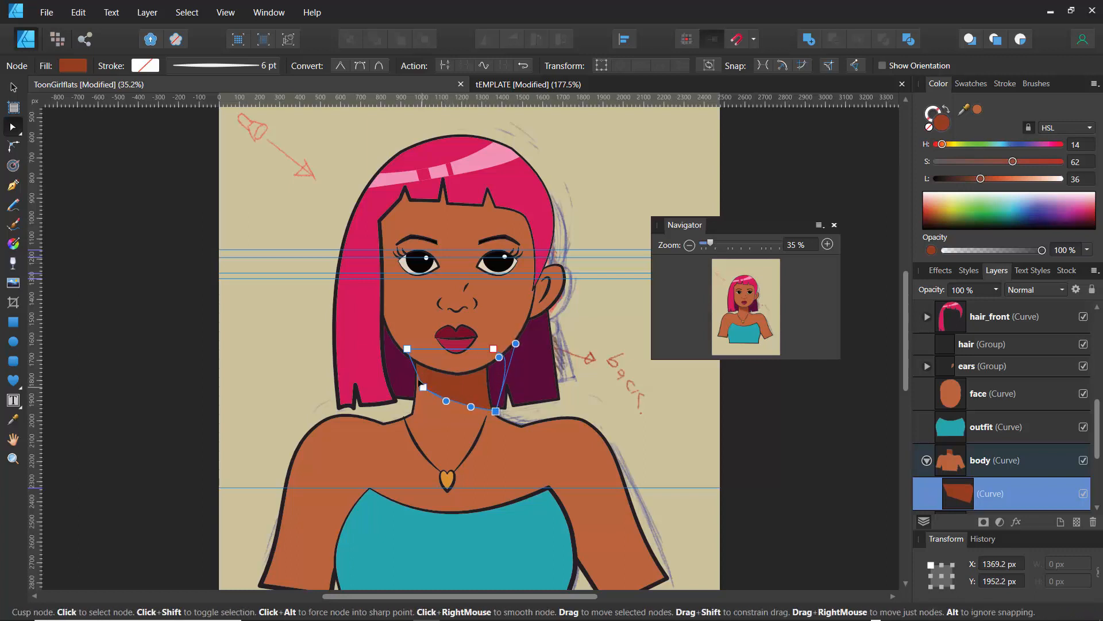
left_click(274, 323)
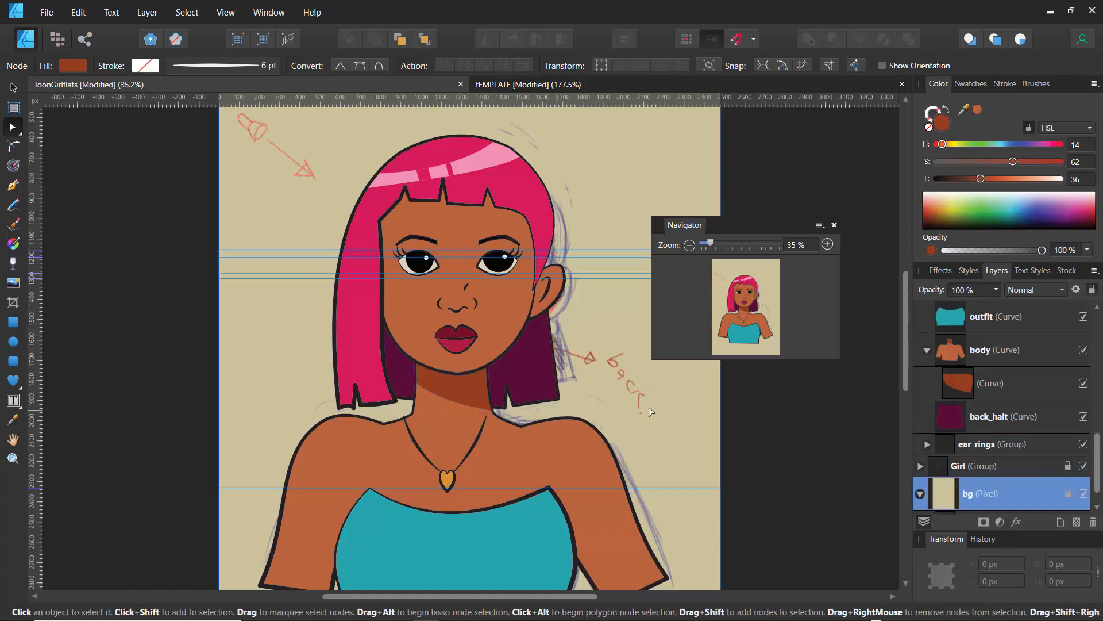
Step: Move the neck shadow curve up to about Y 1605.5 px
left_click(957, 389)
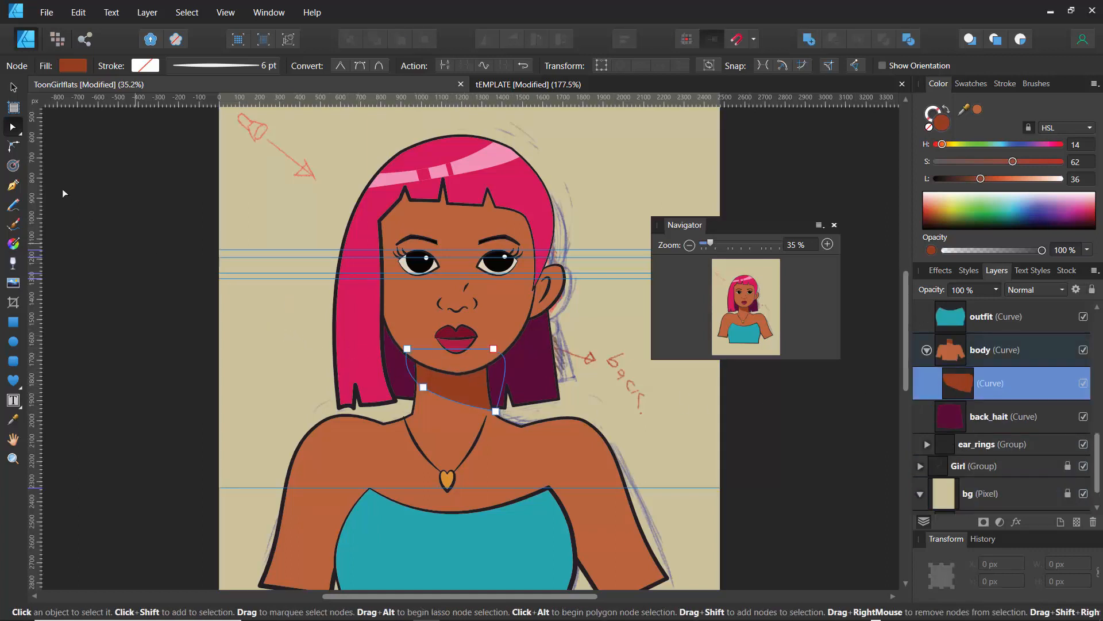
left_click(13, 87)
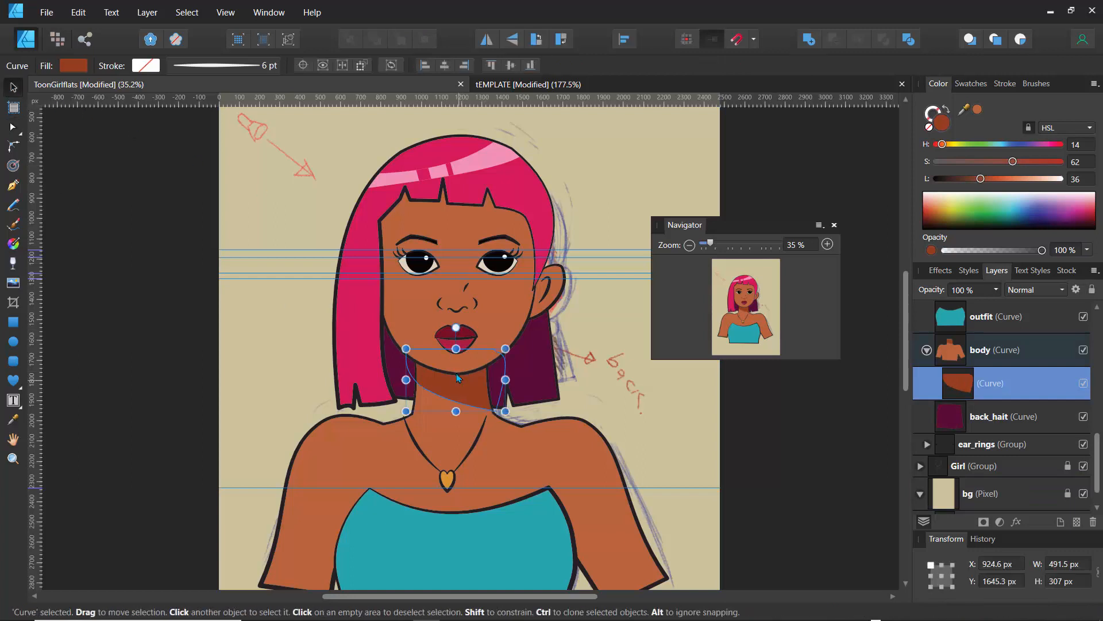
left_click_drag(458, 378, 459, 370)
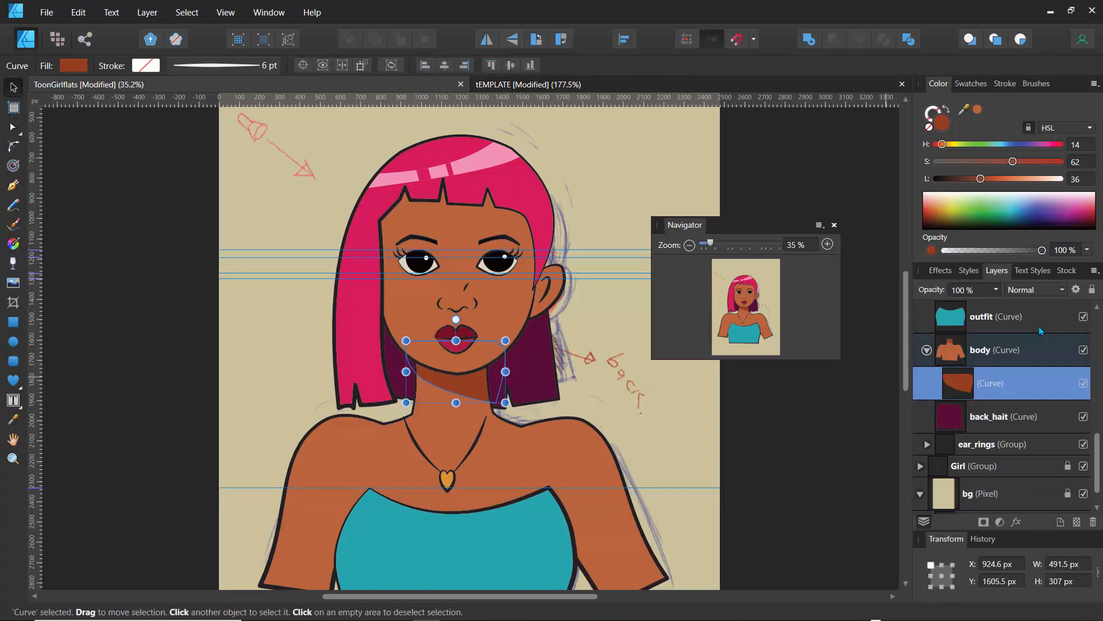
Step: Toggle the Girl_lines group's visibility to examine where the sketch places face shadows, collapse the eyes group, and leave the artwork shown
scroll(1064, 373, "up", 5)
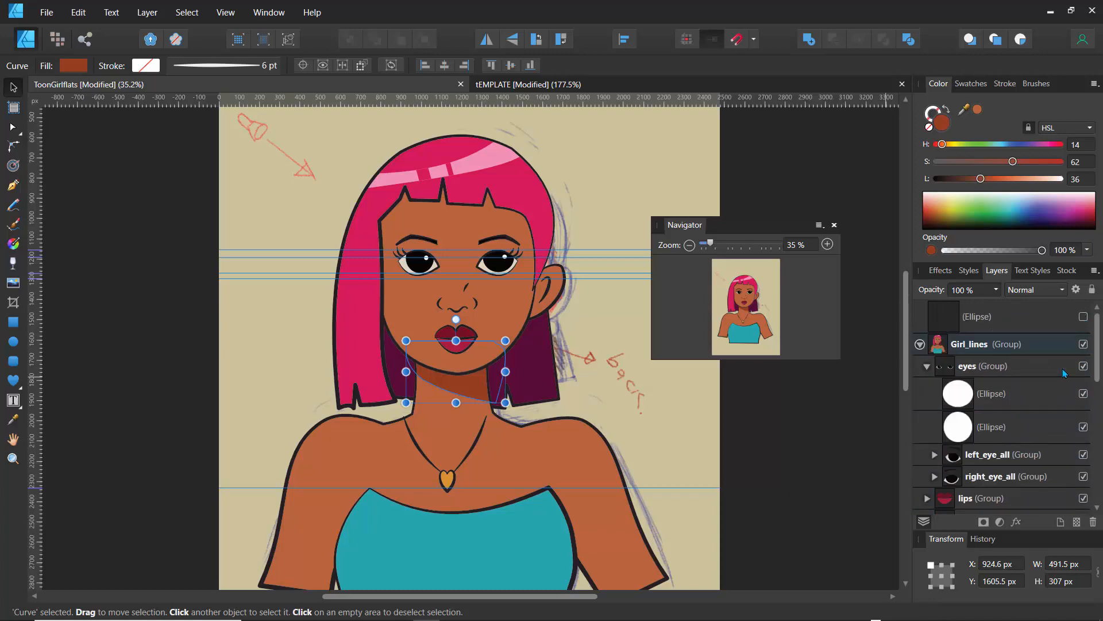
left_click(1083, 345)
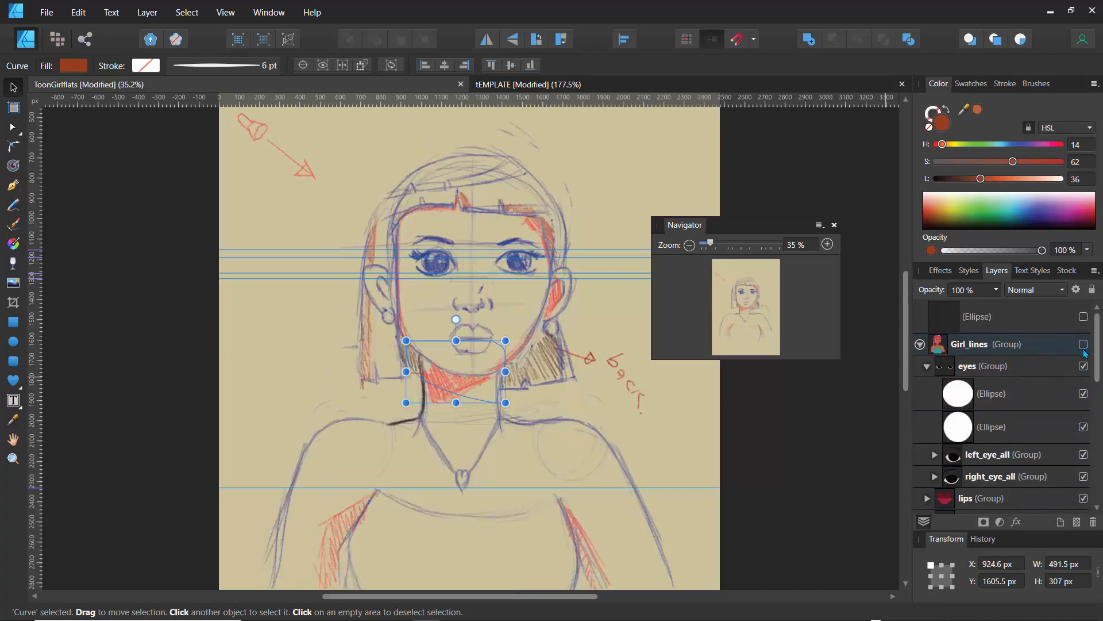
left_click(1083, 347)
left_click(1085, 352)
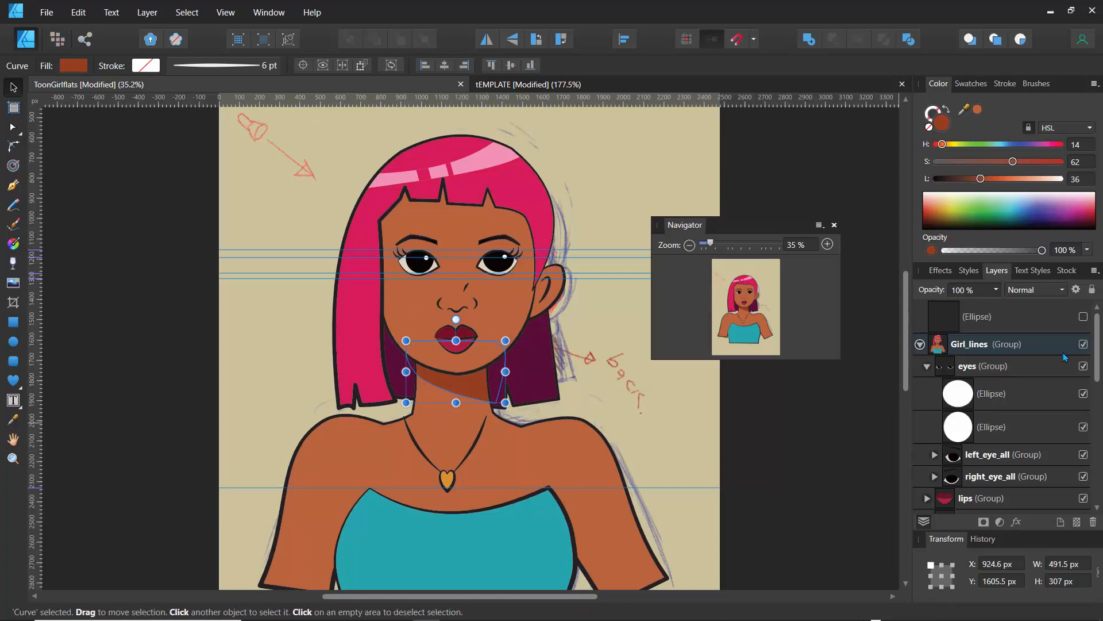
left_click(1086, 351)
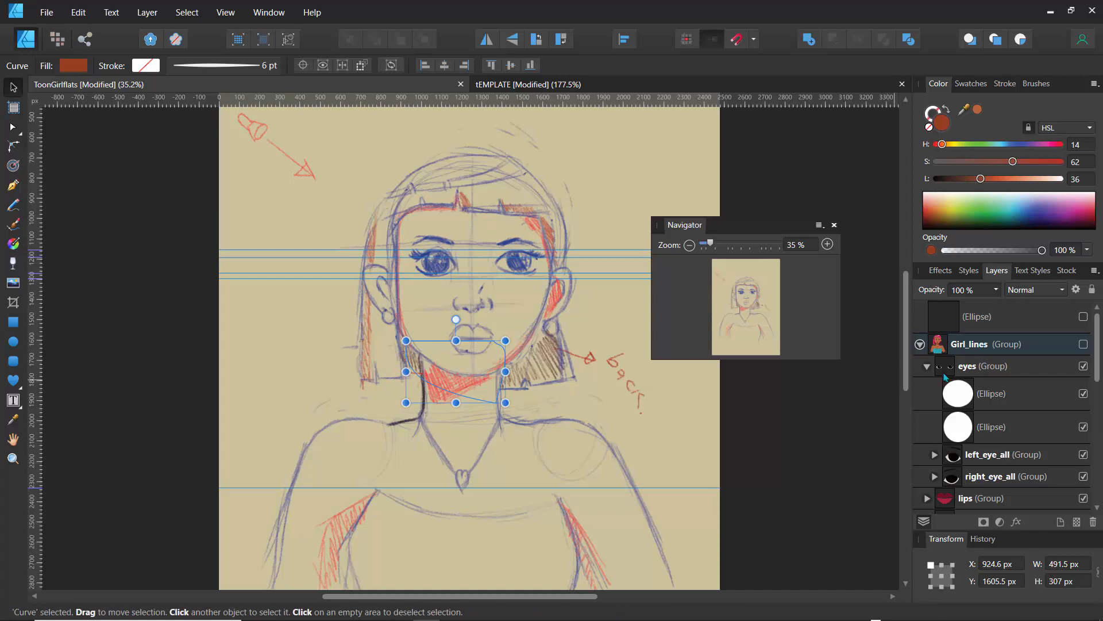
left_click(927, 366)
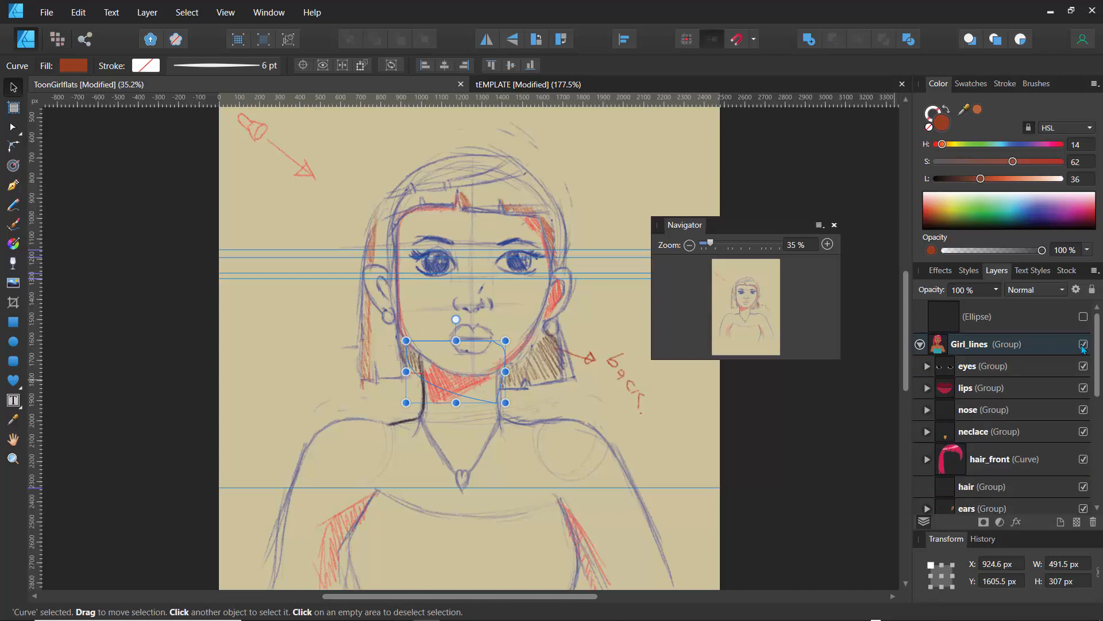
left_click(1083, 345)
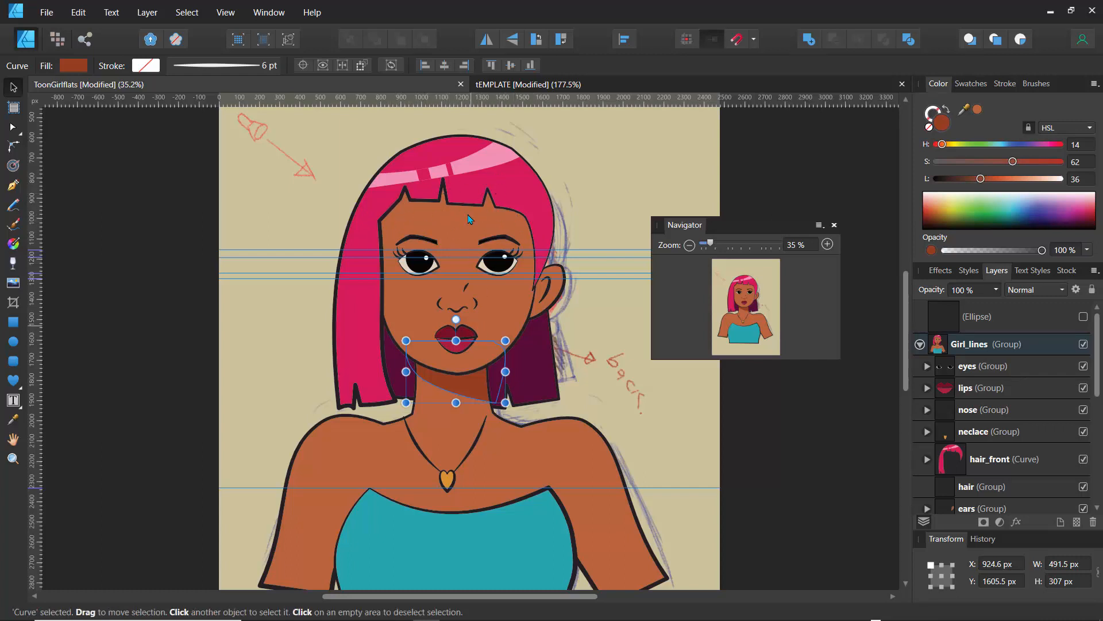
Step: Draw a narrow triangular shadow with the Pen tool along the left edge of the face, from the temple to the jaw
left_click(328, 254)
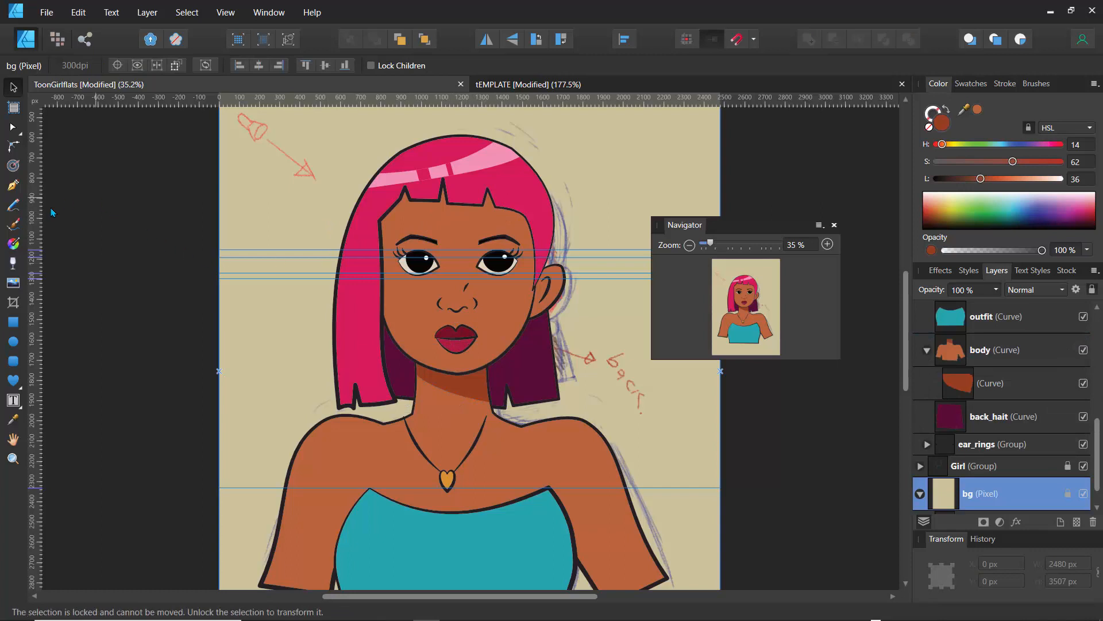
left_click(12, 186)
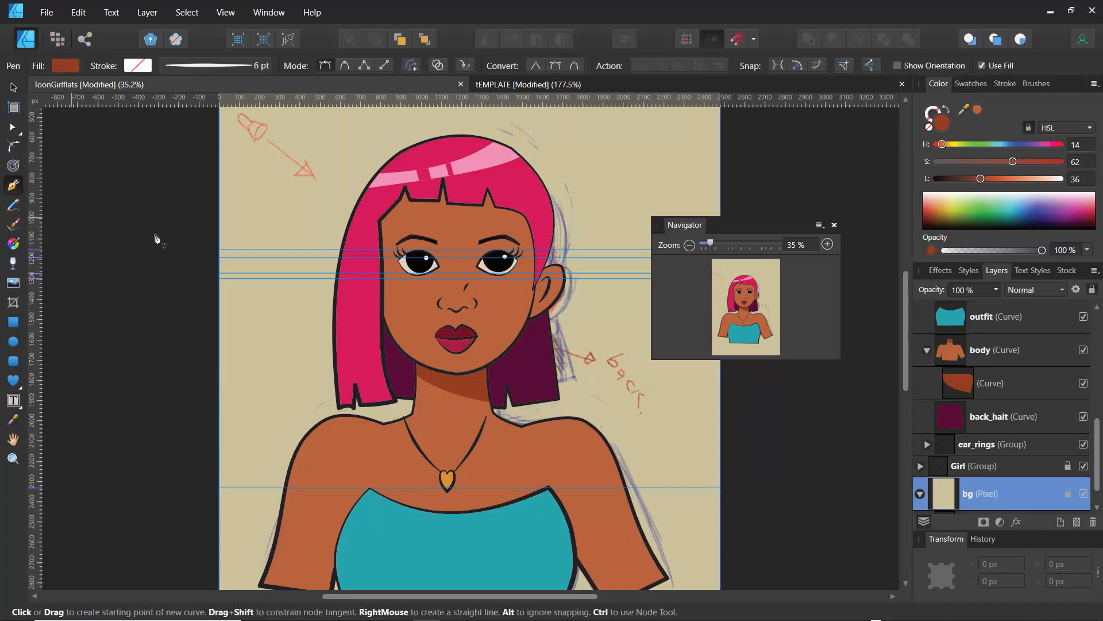
left_click(362, 230)
left_click(399, 368)
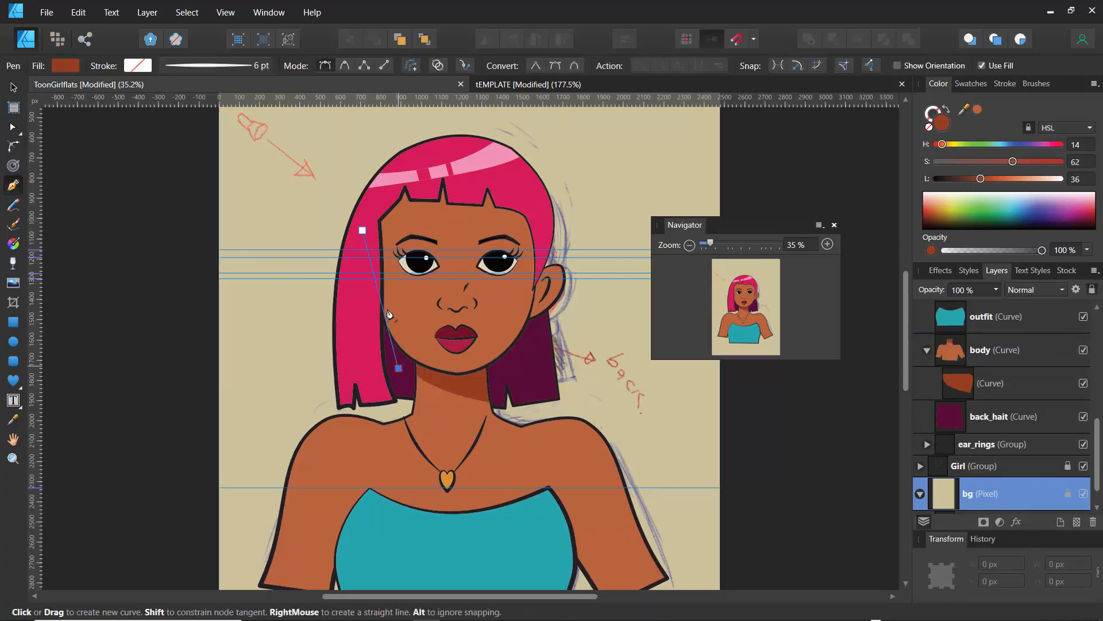
left_click(389, 222)
left_click(362, 230)
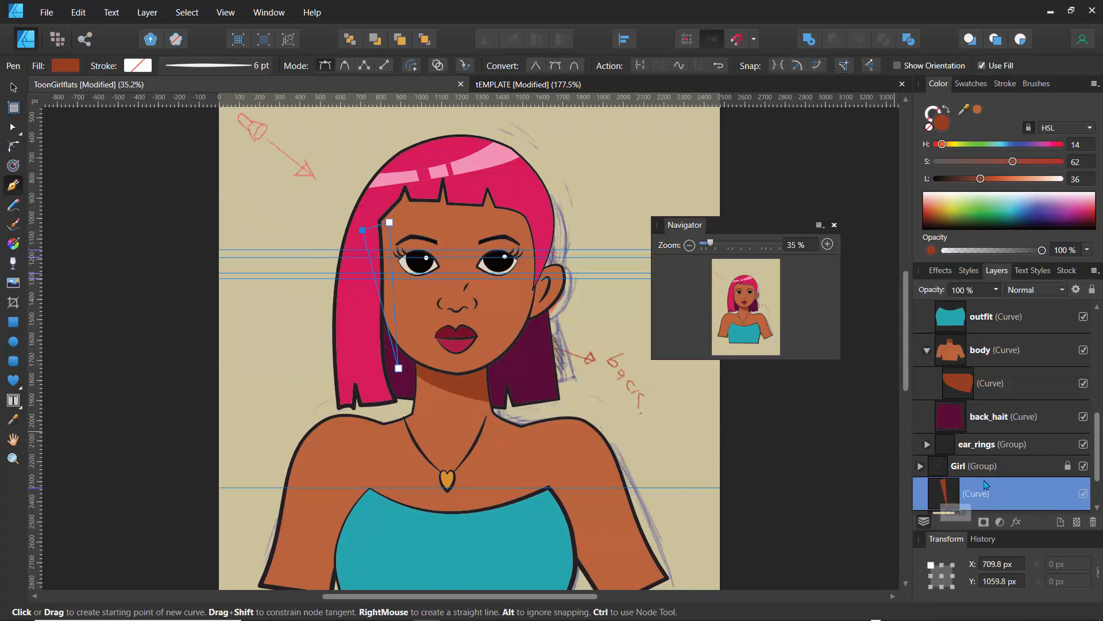
Step: Clip the new triangular shadow inside the face curve
mouse_move(1098, 454)
left_mouse_down()
mouse_move(1099, 418)
mouse_move(1099, 433)
left_mouse_up()
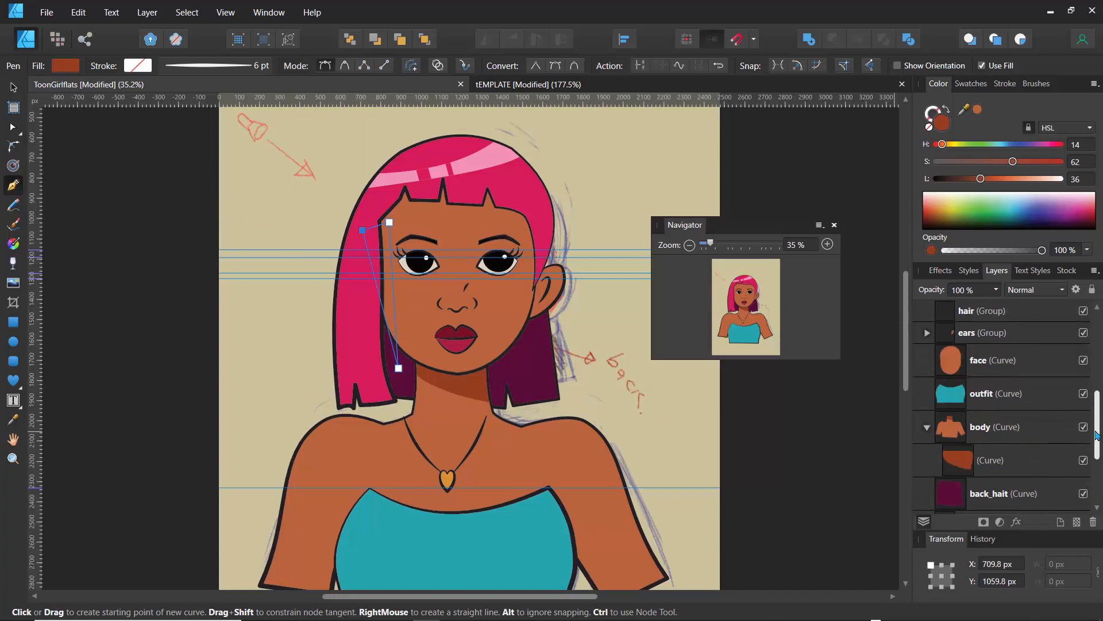
scroll(1023, 469, "down", 3)
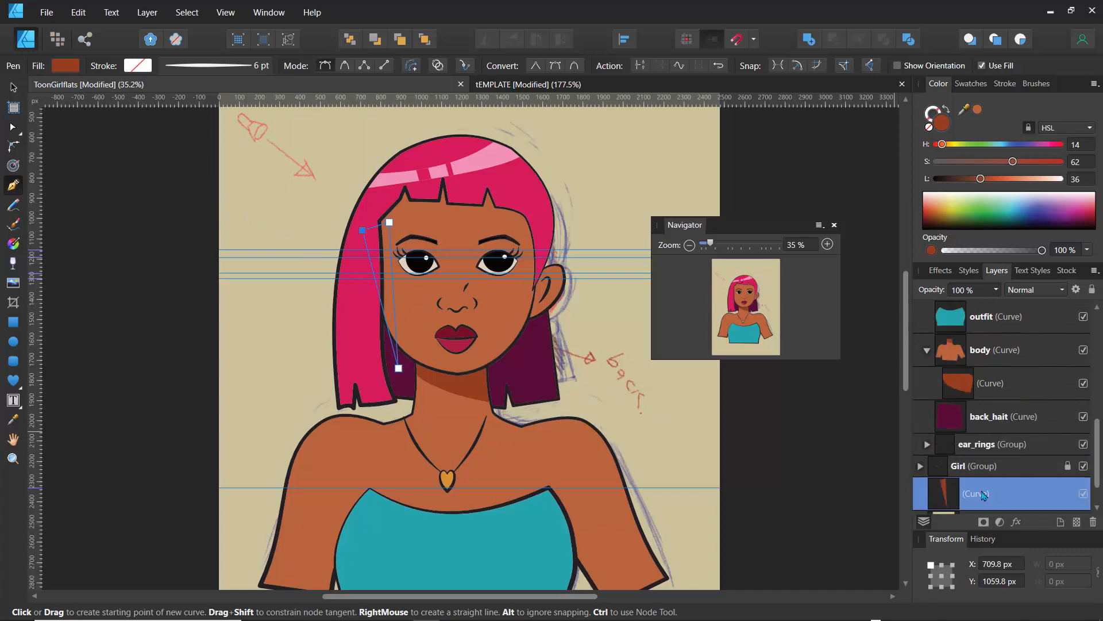
left_click_drag(948, 494, 961, 441)
left_click(952, 422)
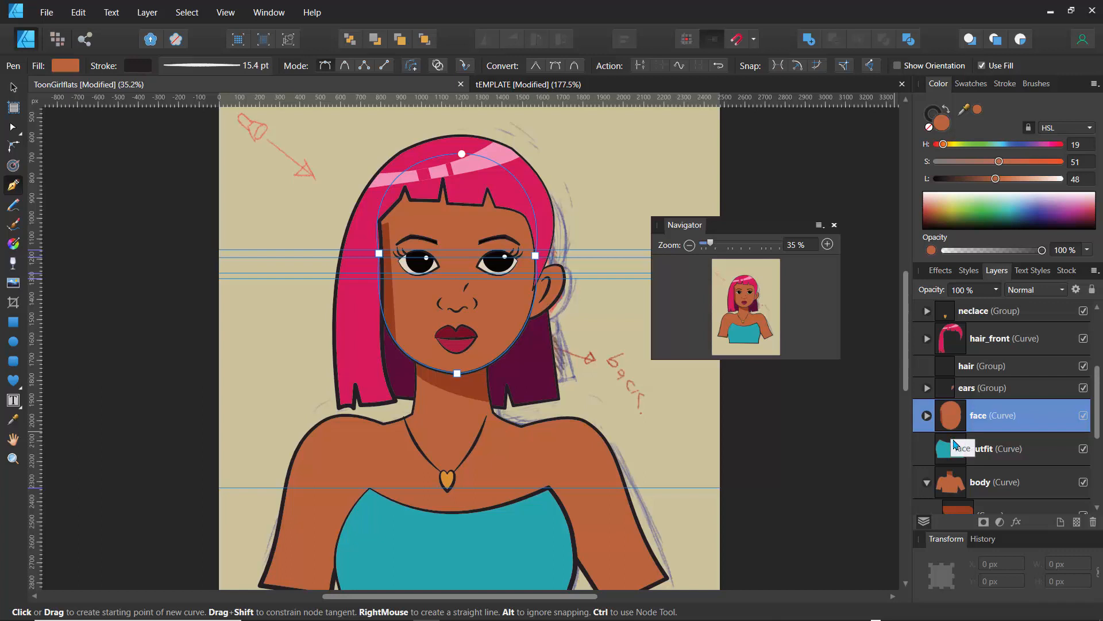
Step: Reshape the clipped face shadow by extending its corners past the face outline and bending its edges into a crescent down to the chin
left_click(928, 416)
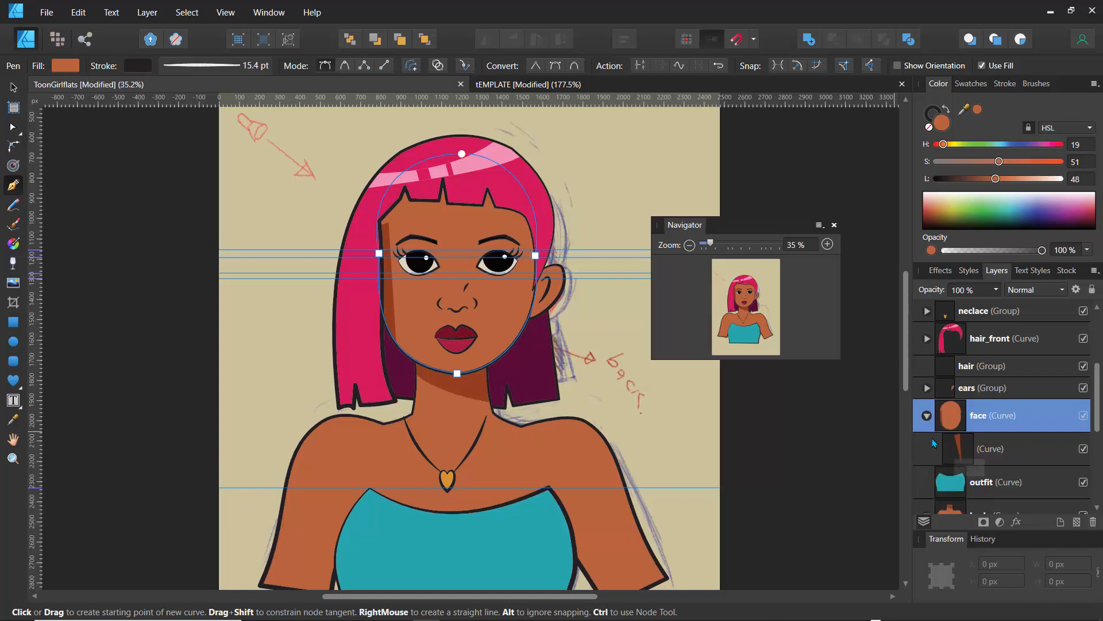
left_click(957, 457)
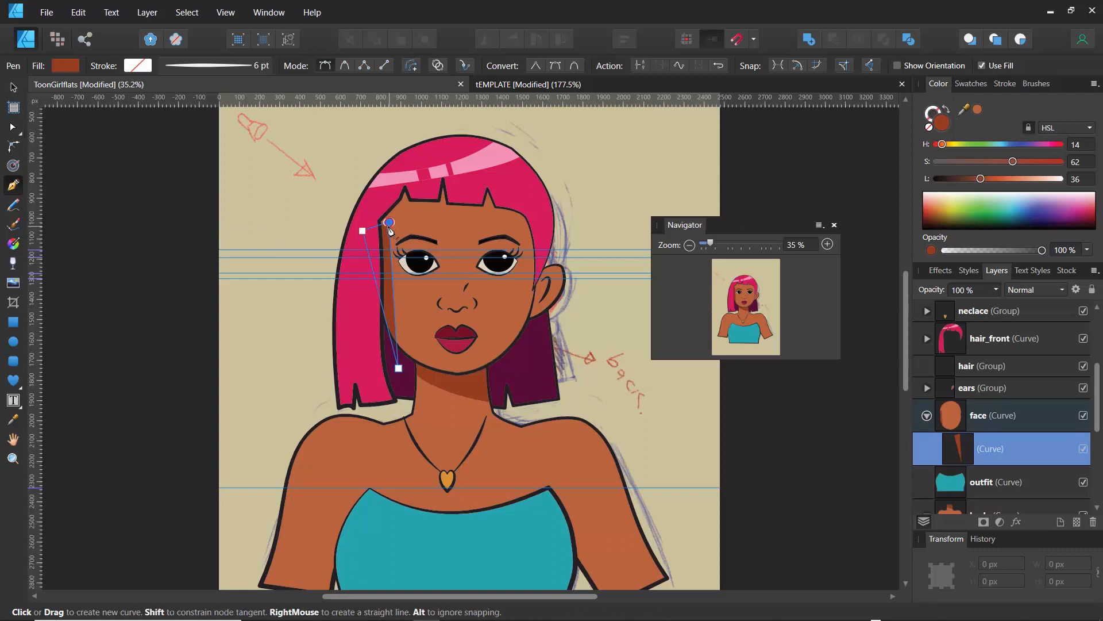
mouse_move(389, 225)
left_mouse_down()
mouse_move(405, 213)
mouse_move(397, 218)
left_mouse_up()
left_click(13, 127)
left_click_drag(390, 223, 343, 220)
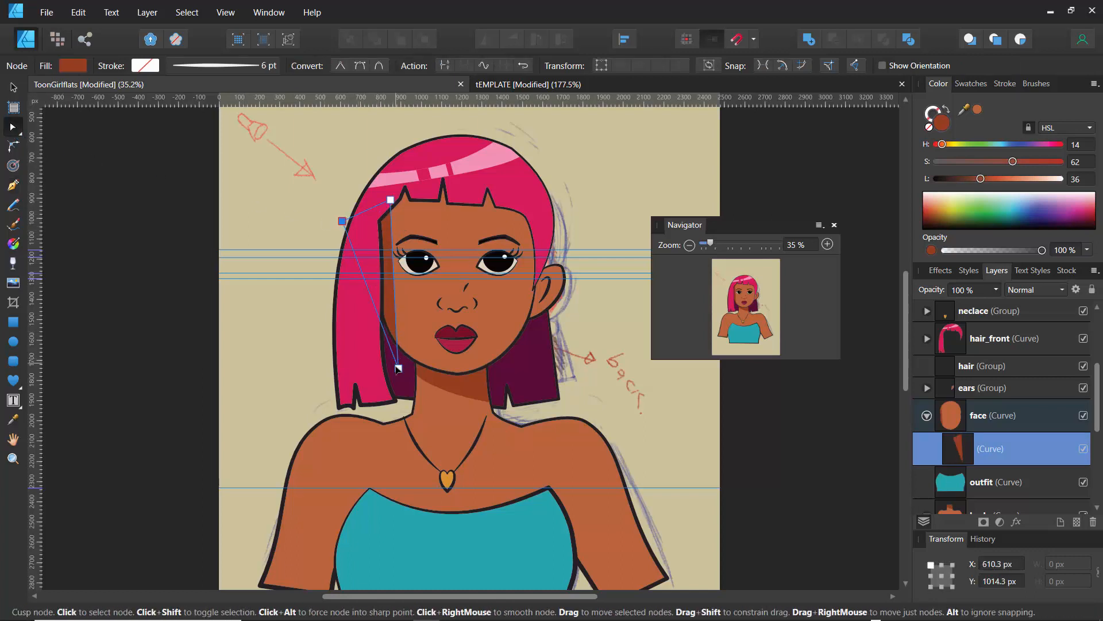
left_click_drag(398, 368, 433, 391)
left_click_drag(391, 311, 356, 328)
left_click_drag(411, 293, 390, 293)
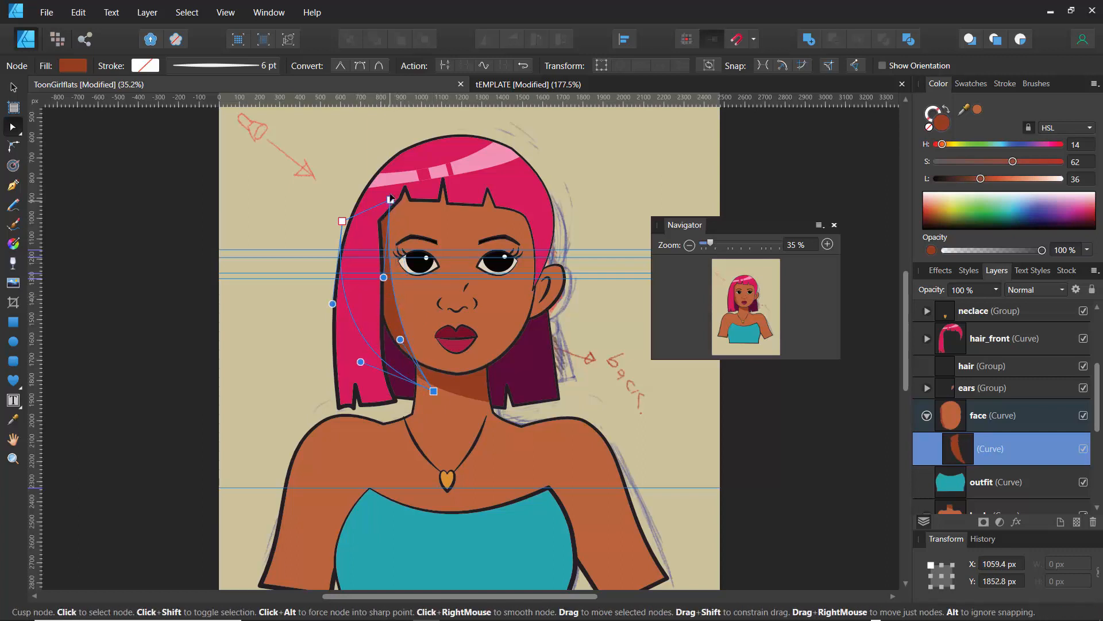
left_click(338, 198)
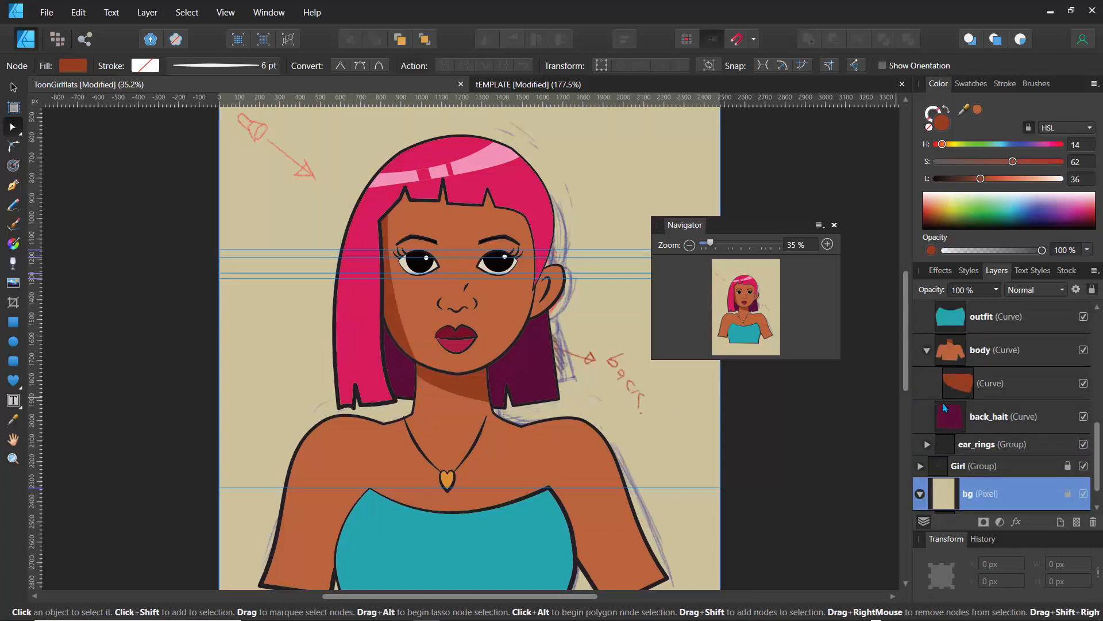
Step: Refine the left face shadow by moving its outer, top and chin nodes and curving its inner edge closer to the jawline
left_click(927, 351)
scroll(1088, 425, "up", 4)
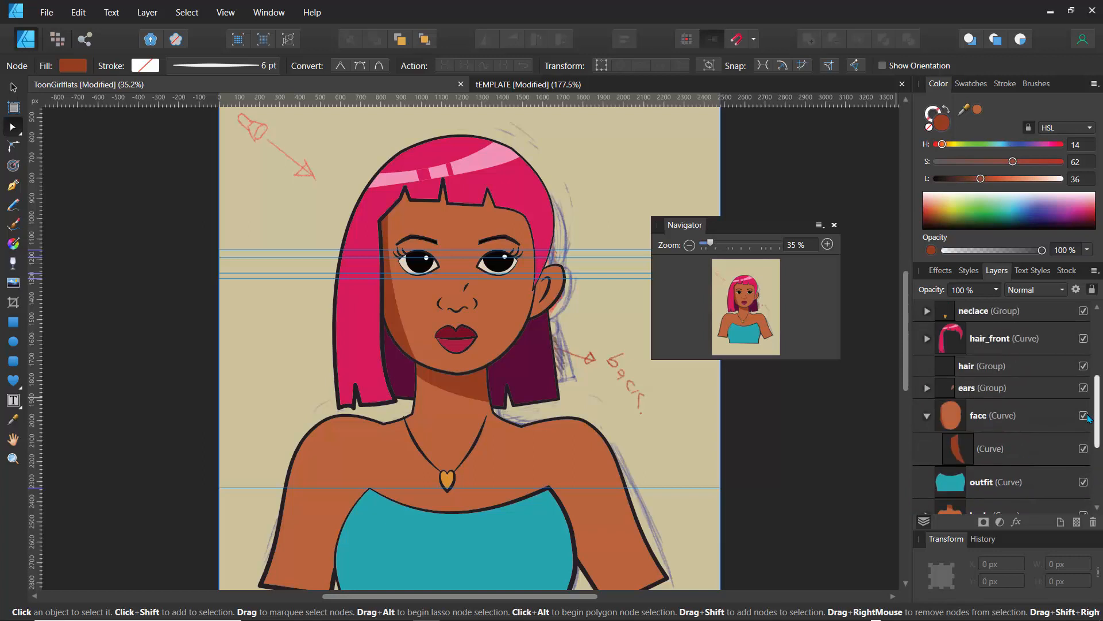
left_click(958, 448)
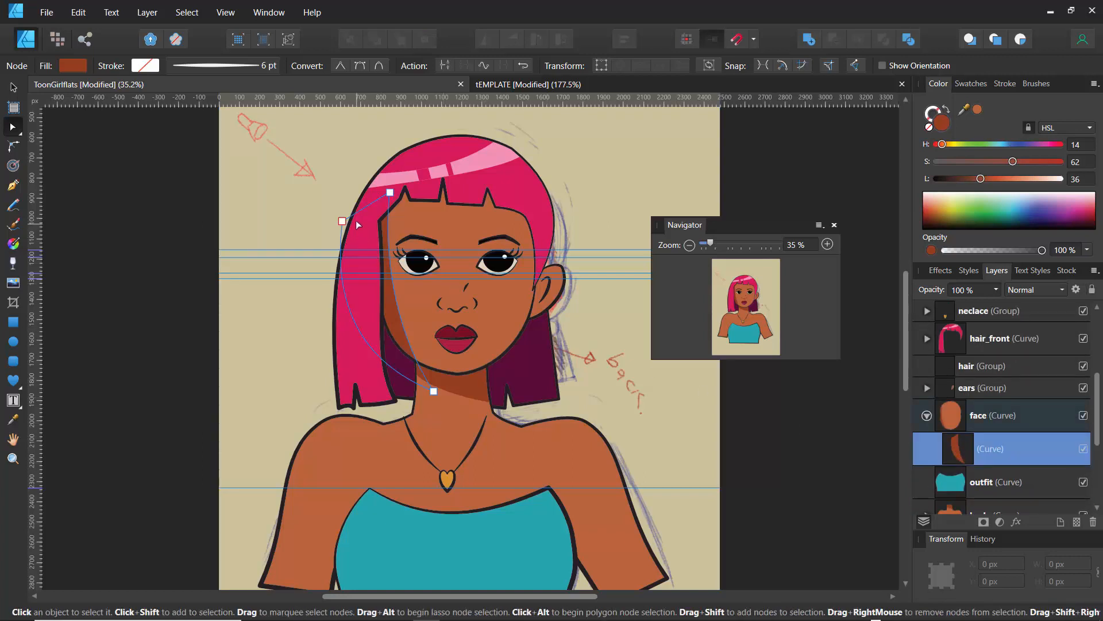
left_click_drag(341, 220, 323, 212)
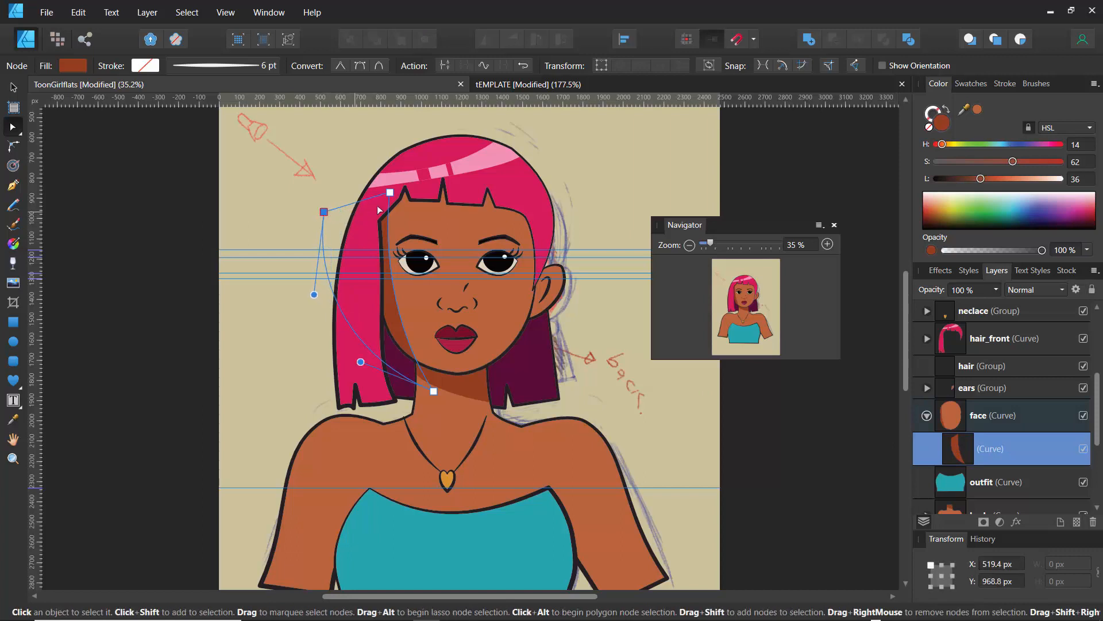
mouse_move(389, 192)
left_mouse_down()
mouse_move(377, 187)
mouse_move(388, 192)
left_mouse_up()
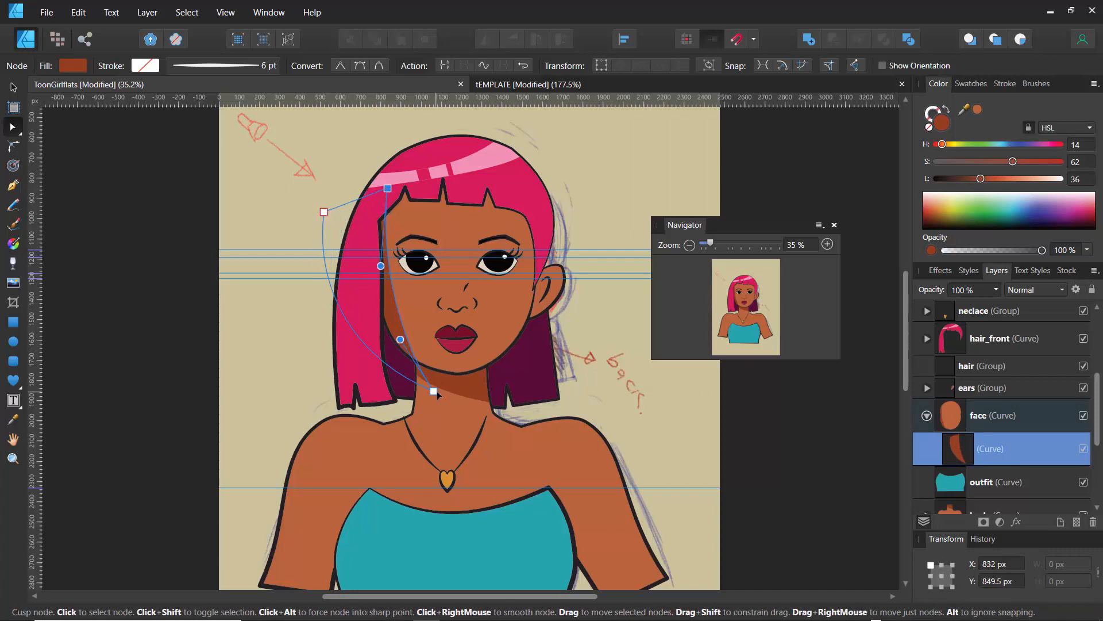
left_click_drag(435, 392, 433, 369)
left_click_drag(412, 328, 377, 323)
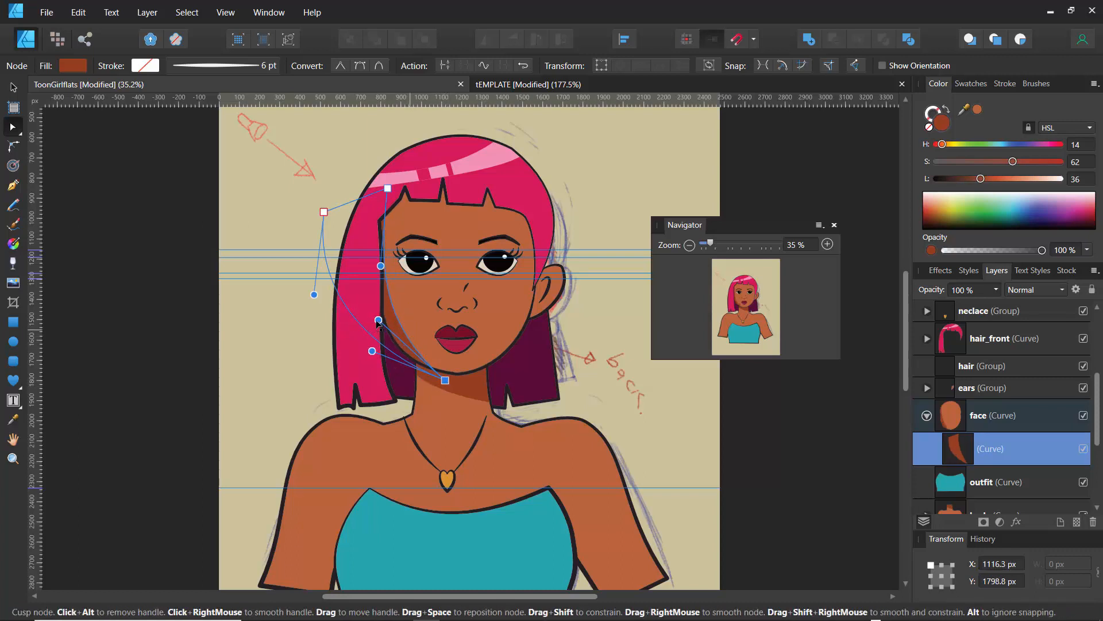
left_click(292, 315)
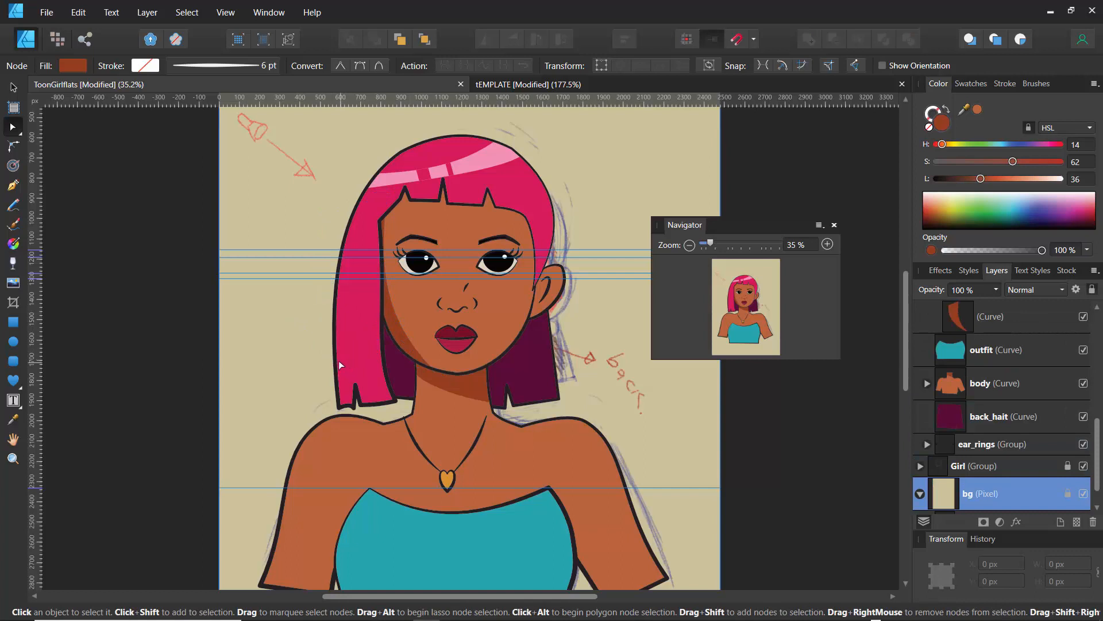
Step: Duplicate the left face shadow, flip the copy horizontally, and move and rotate it to shade the right side of the face
left_click(954, 328)
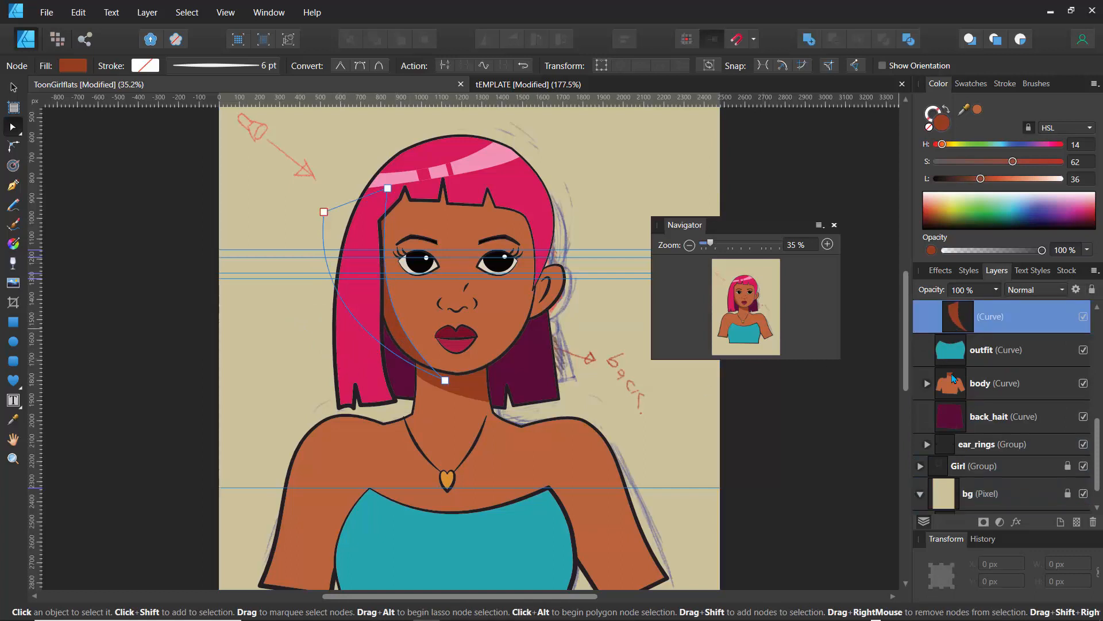
key("ctrl+j")
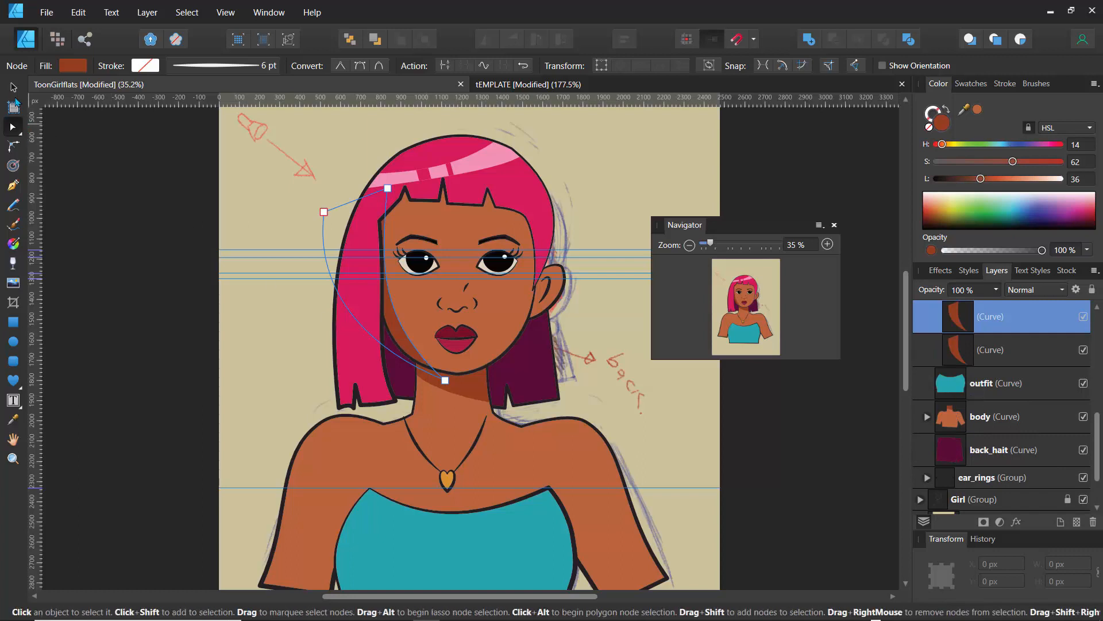
left_click(13, 87)
left_click(486, 40)
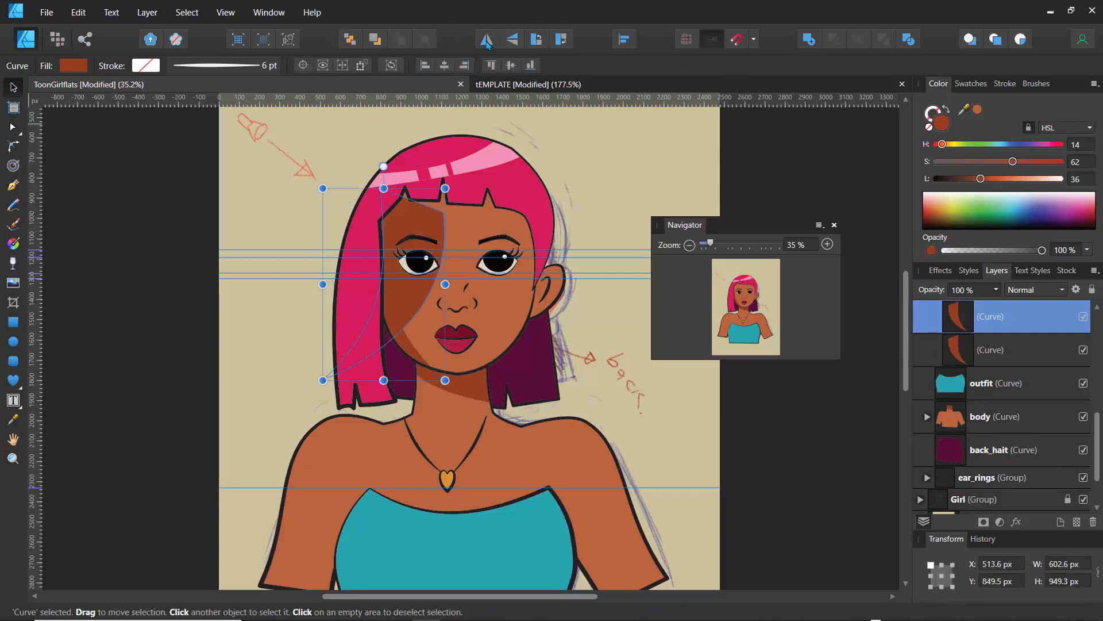
mouse_move(436, 229)
left_mouse_down()
mouse_move(495, 209)
mouse_move(573, 205)
left_mouse_up()
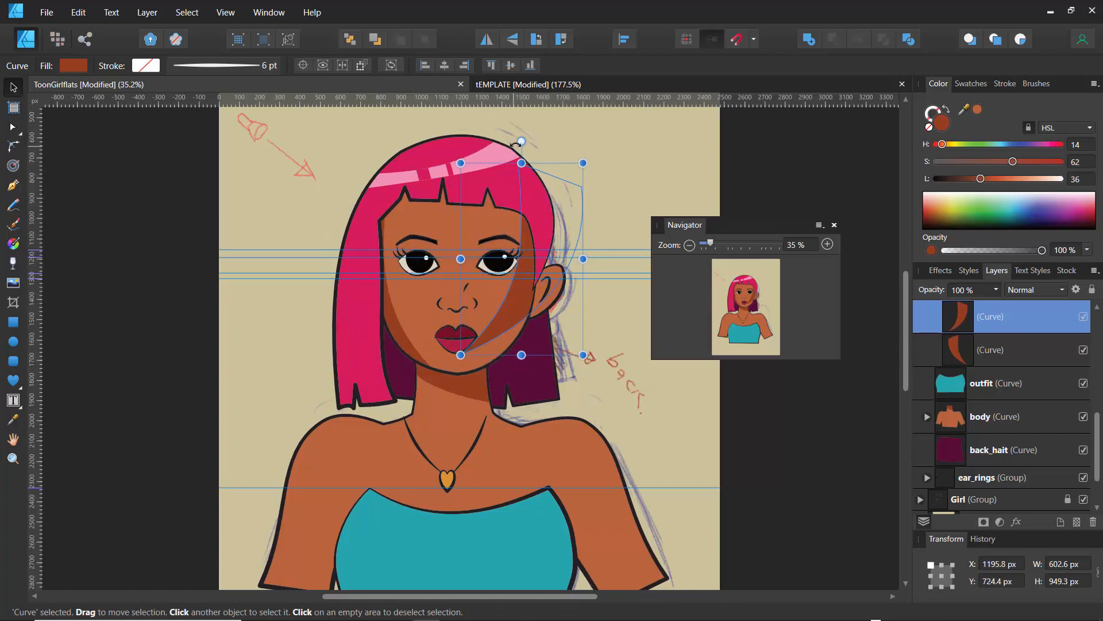
left_click_drag(522, 141, 463, 148)
left_click_drag(544, 237, 554, 224)
left_click(599, 195)
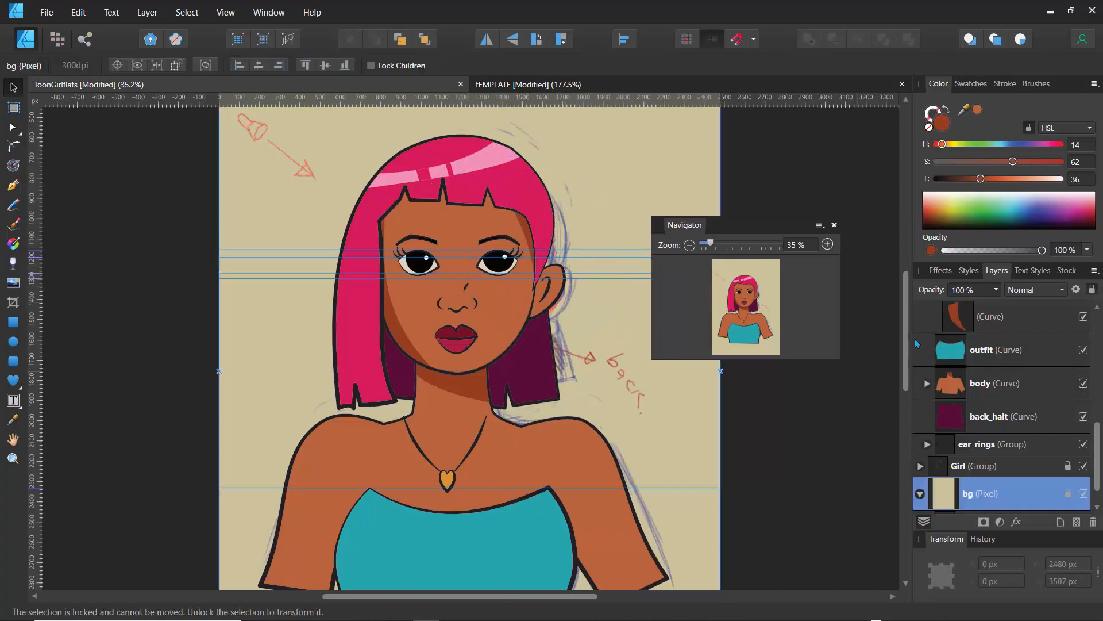
Step: Lower the right face shadow's opacity, and set the left face shadow's opacity to 59%
scroll(1029, 397, "up", 4)
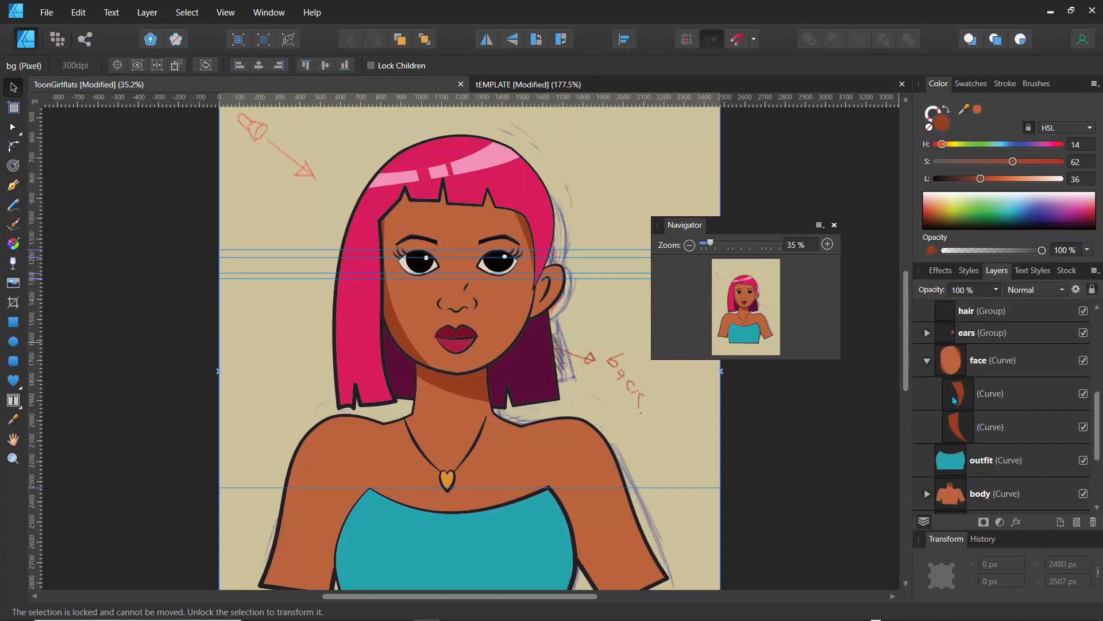
left_click(956, 403)
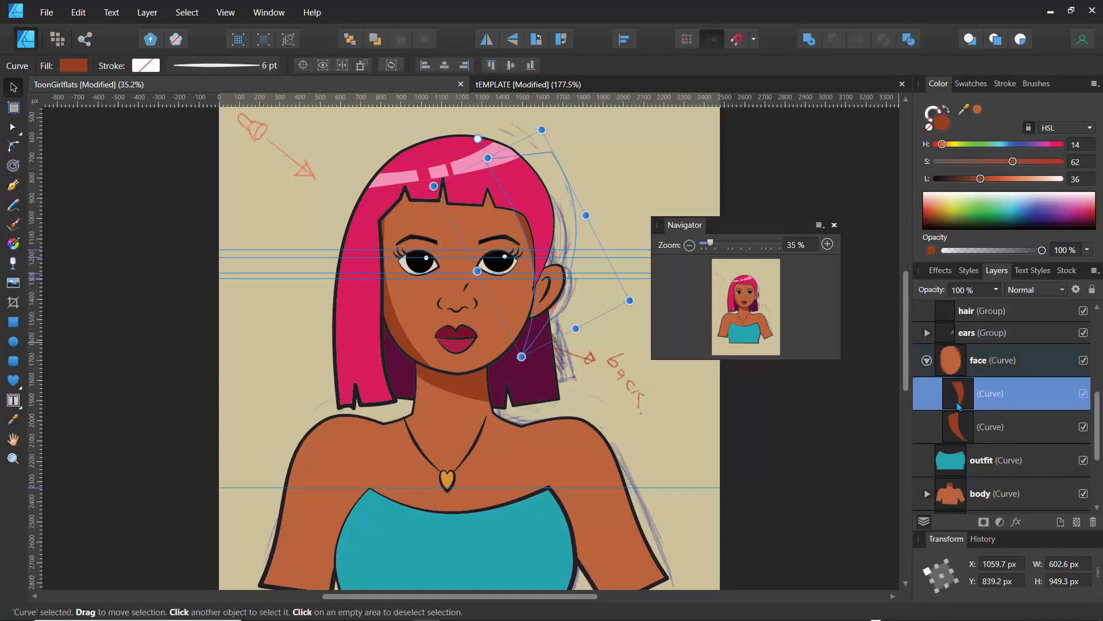
left_click(997, 290)
left_click_drag(992, 310, 969, 315)
left_click(957, 435)
left_click(1000, 291)
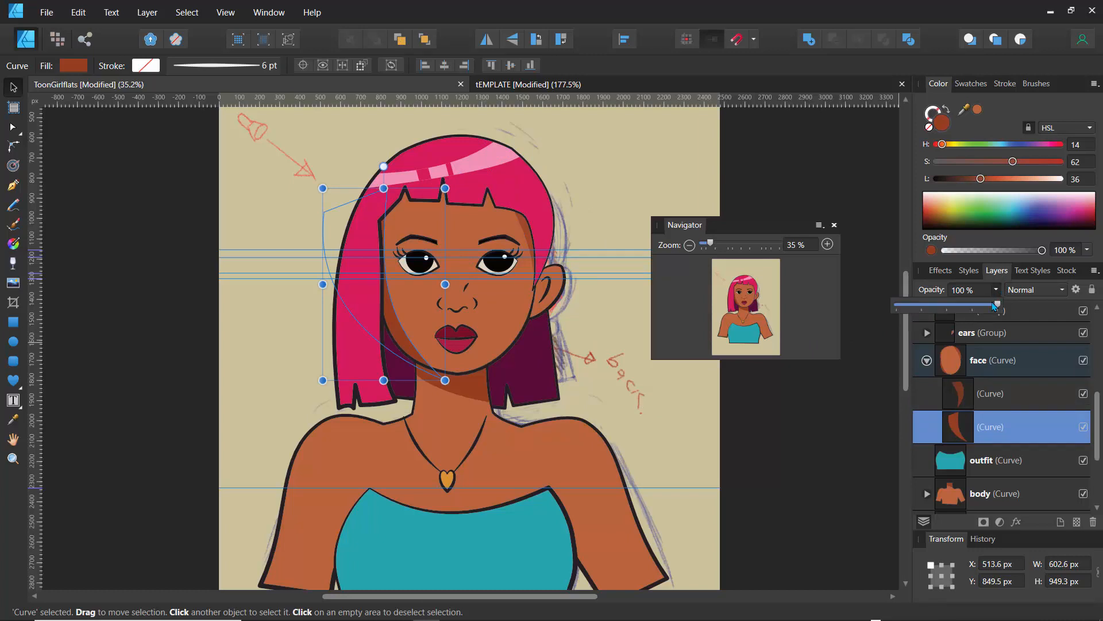
left_click_drag(997, 305, 958, 317)
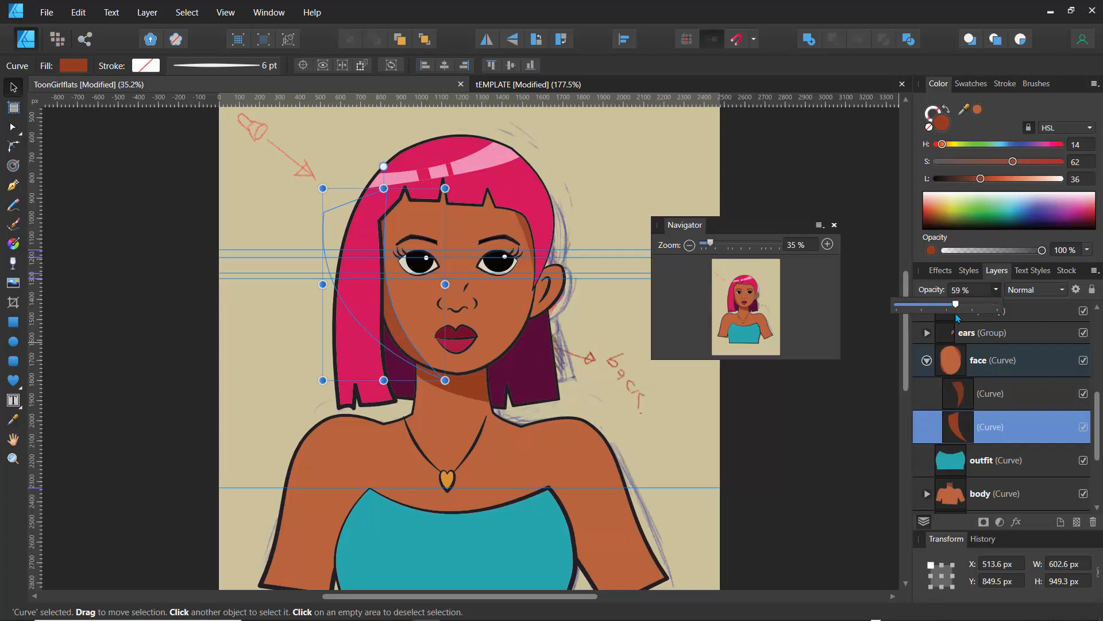
left_click(708, 419)
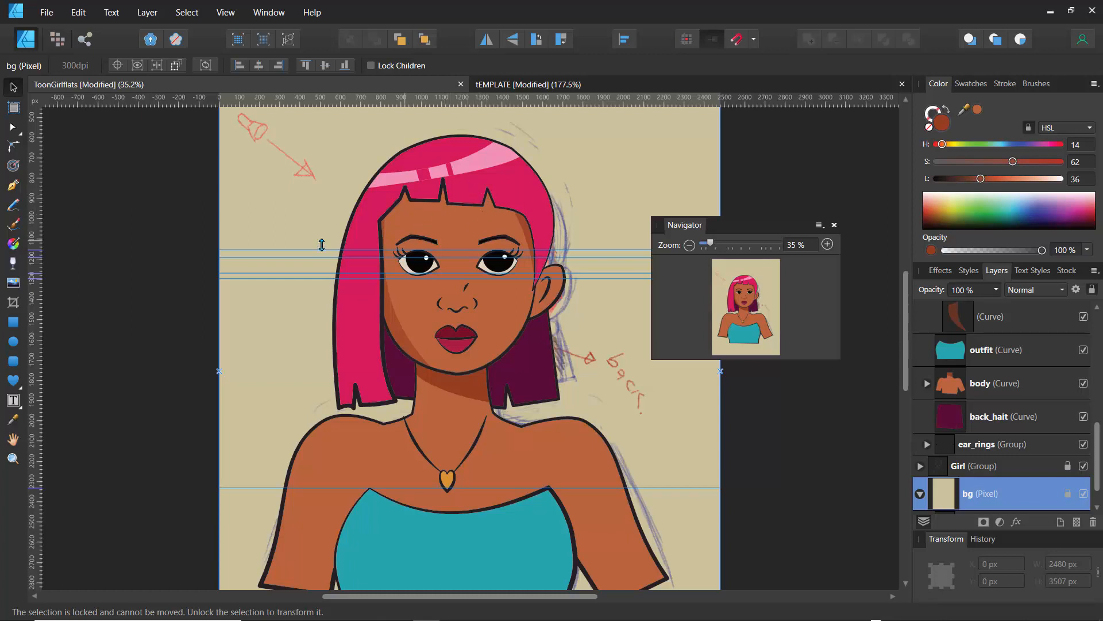
Step: Draw a wavy freehand shadow outline along the hair fringe with the Pencil tool and clip it inside the face
left_click(16, 205)
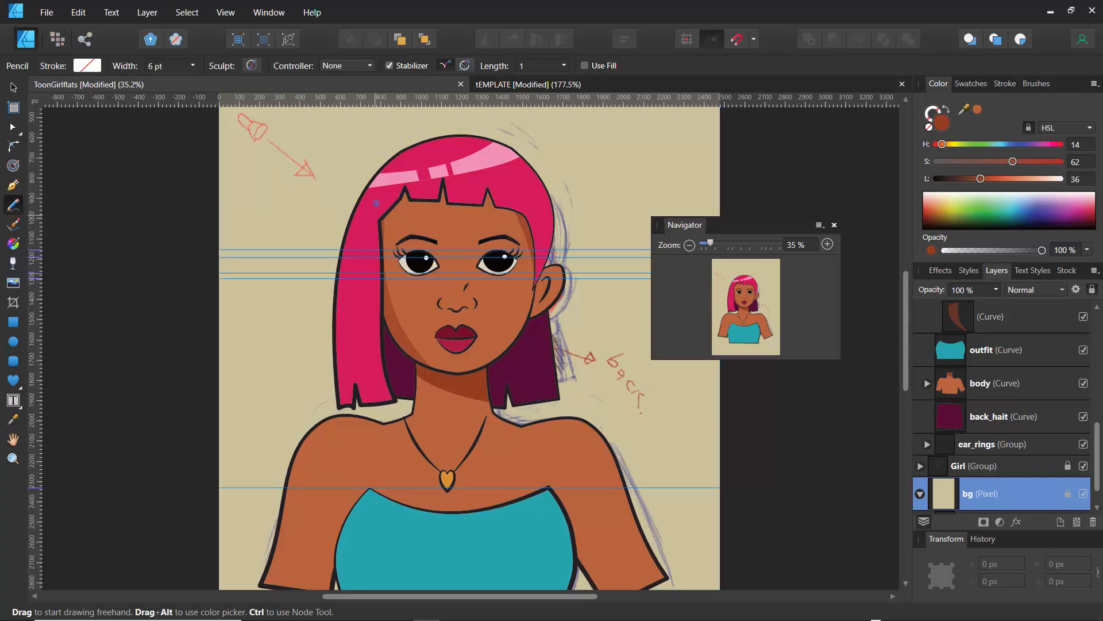
left_click_drag(377, 203, 513, 202)
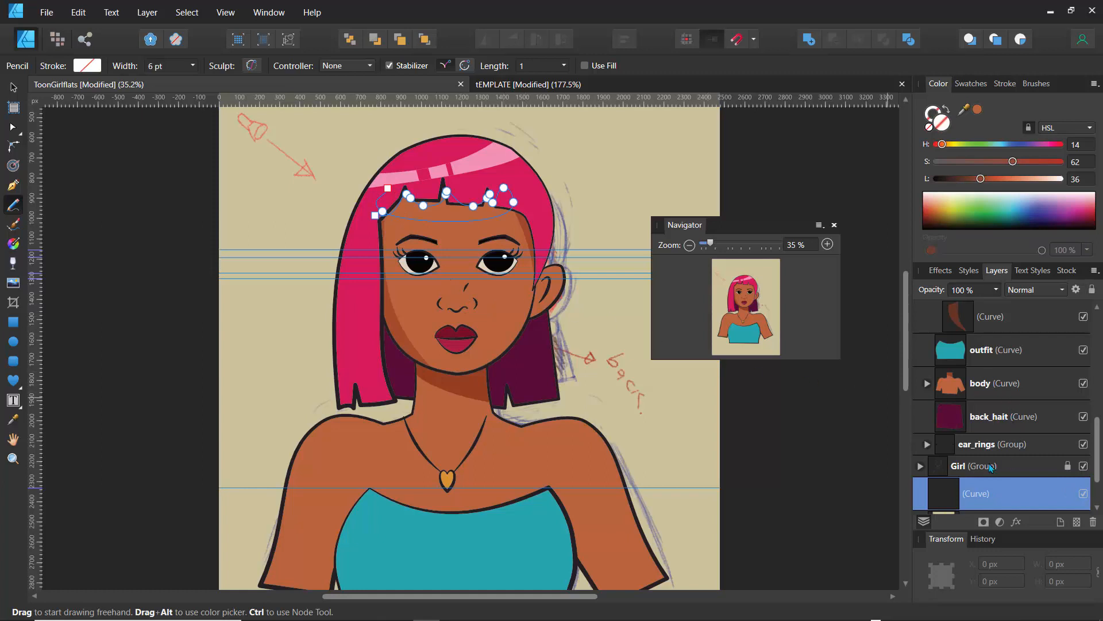
left_click_drag(951, 498, 965, 337)
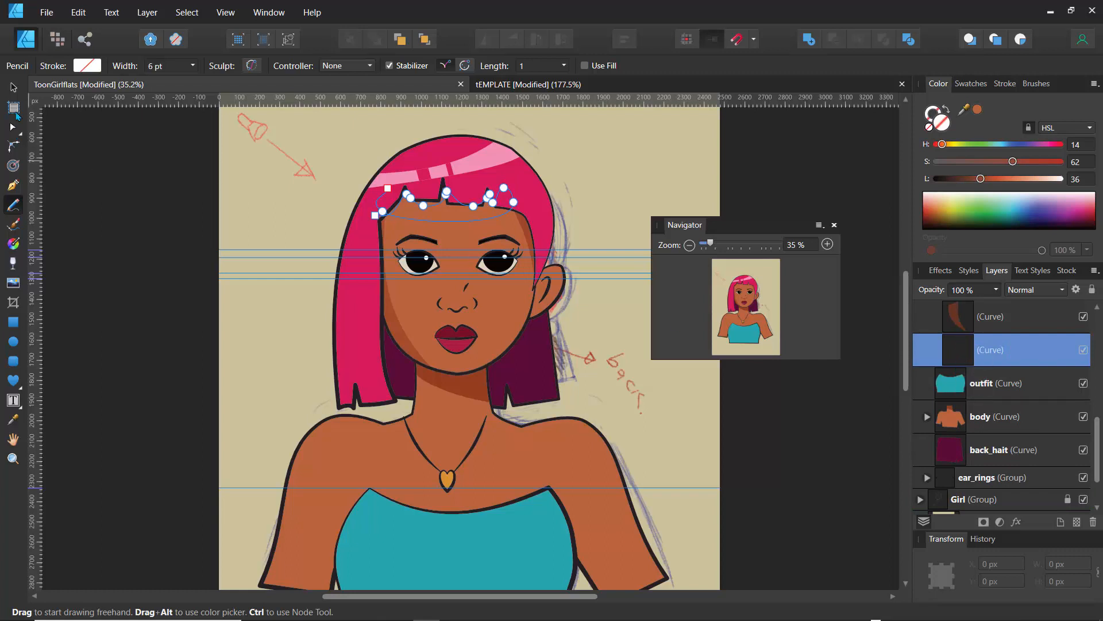
Step: Shift the fringe shadow outline slightly up and toward the ear, and fill it with the recently used dark brown
left_click(12, 88)
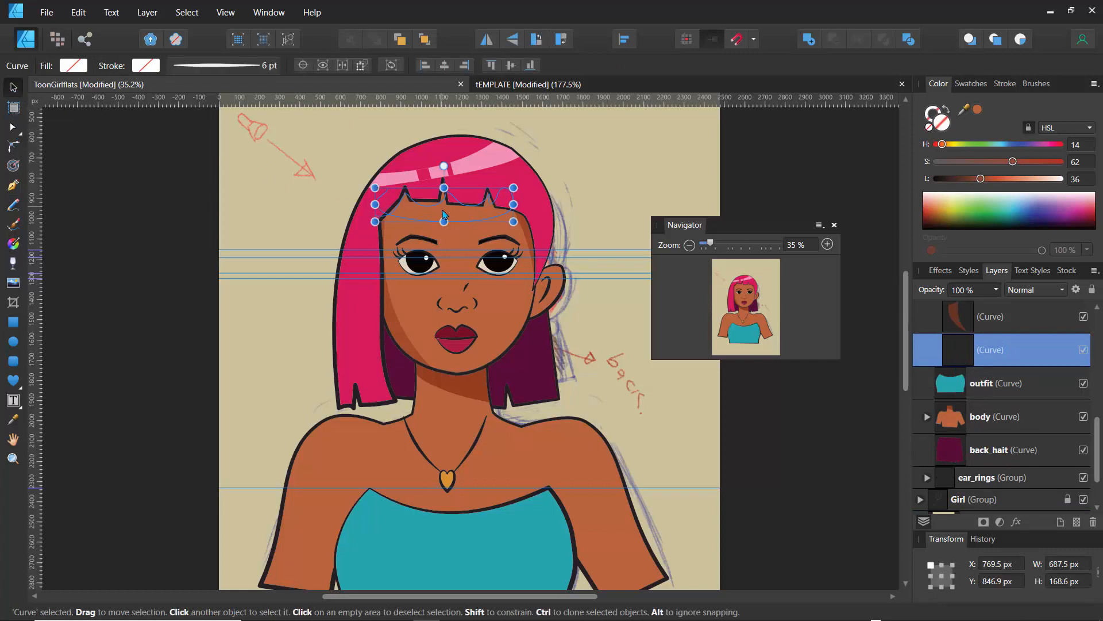
mouse_move(442, 204)
left_mouse_down()
mouse_move(443, 168)
mouse_move(290, 212)
mouse_move(414, 171)
mouse_move(452, 208)
left_mouse_up()
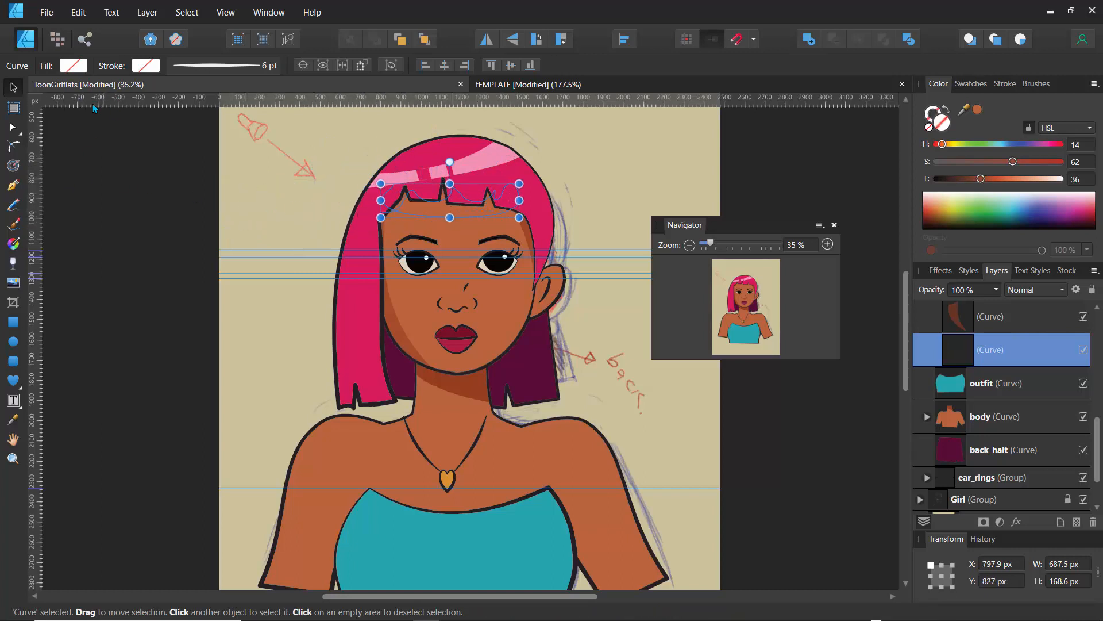
left_click(73, 66)
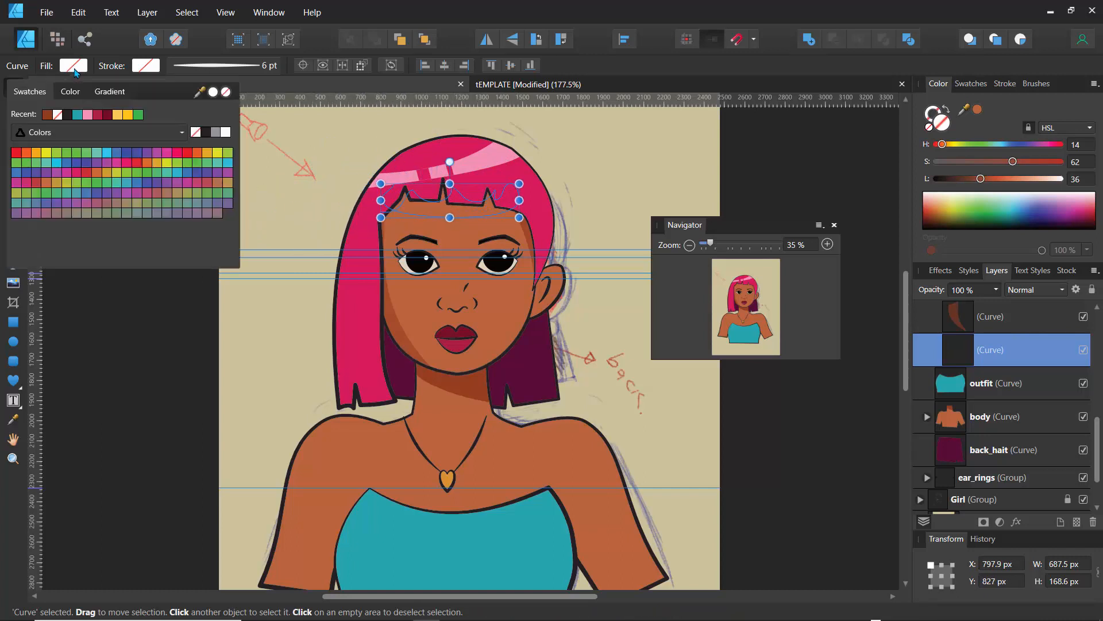
left_click(49, 115)
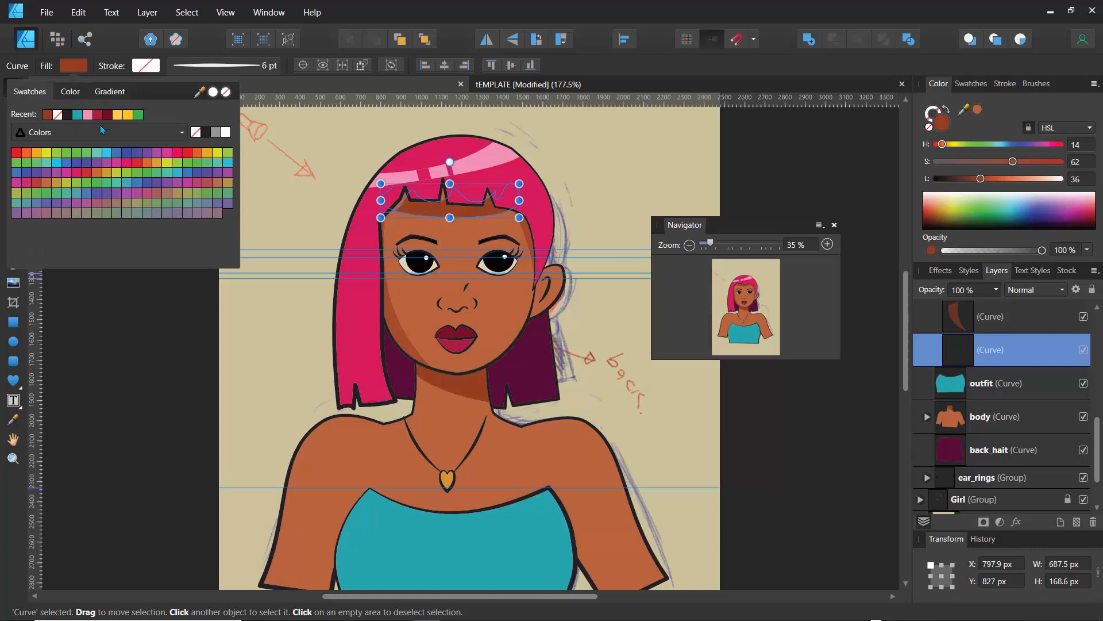
Step: Move the fringe shadow up toward the long side hair and widen it to about 736 px
mouse_move(421, 203)
left_mouse_down()
mouse_move(403, 179)
mouse_move(401, 196)
left_mouse_up()
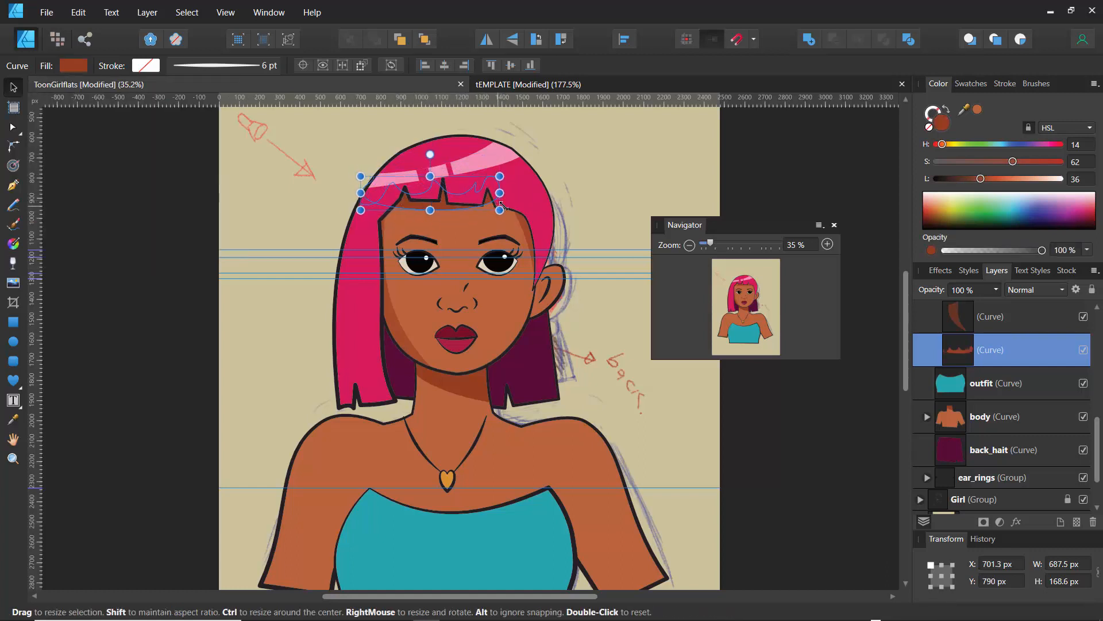
left_click_drag(500, 210, 507, 206)
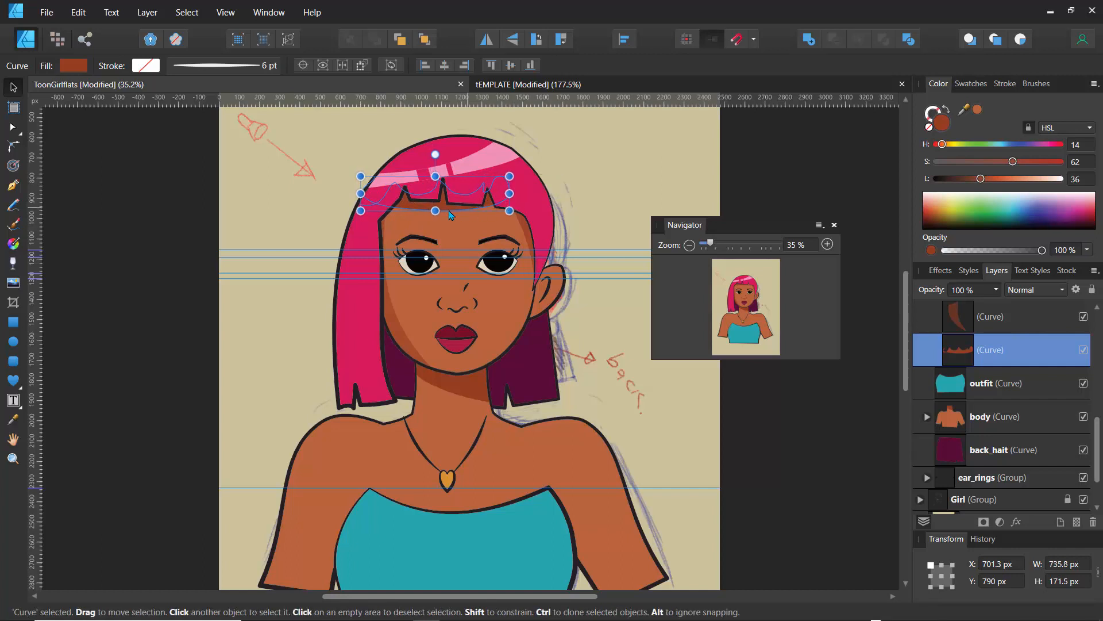
left_click(355, 161)
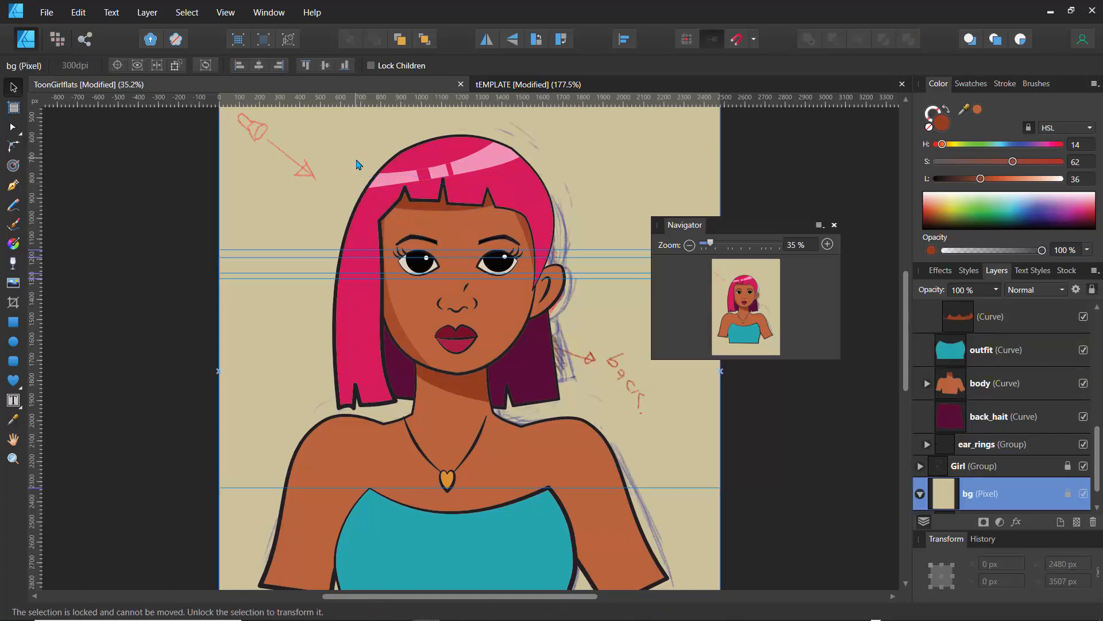
Step: Rotate the fringe shadow about half a turn so its wavy edge faces down onto the forehead
double_click(431, 204)
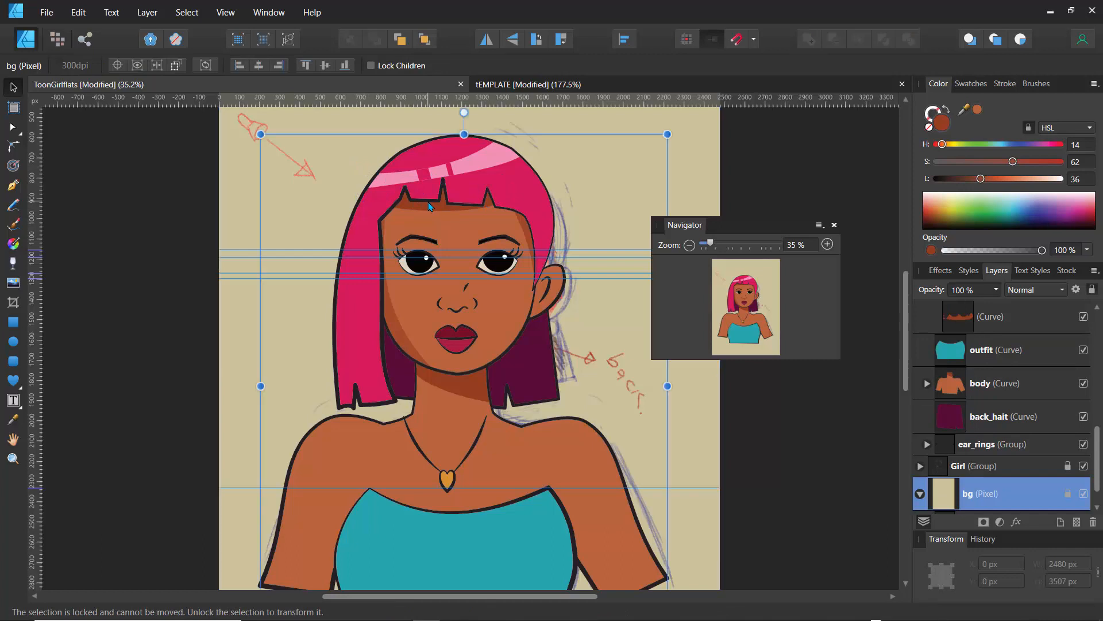
double_click(434, 208)
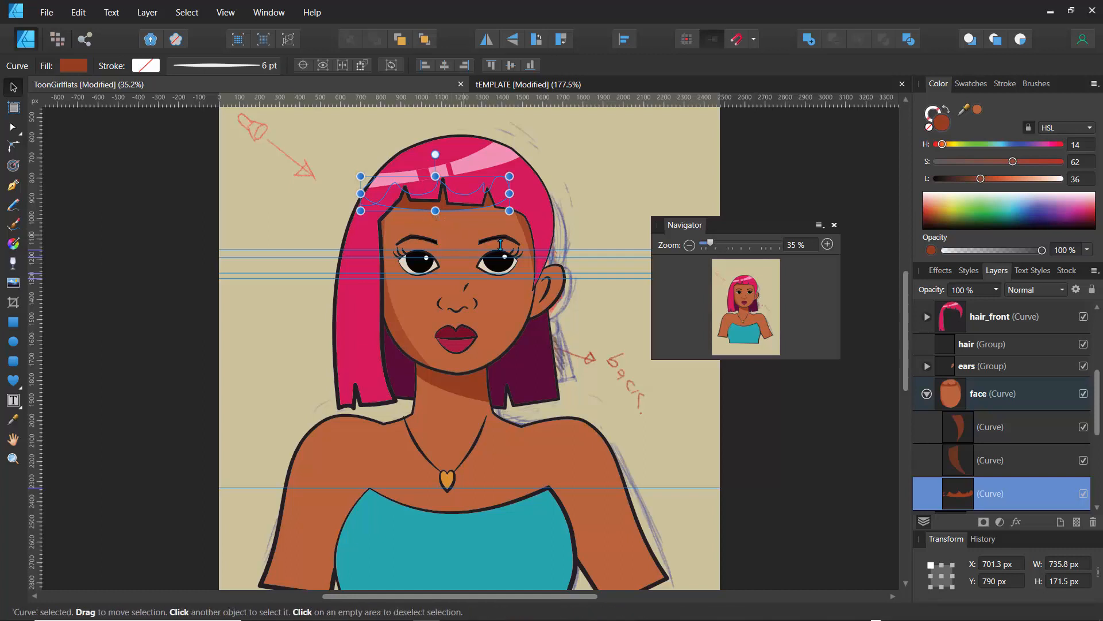
left_click_drag(435, 153, 459, 200)
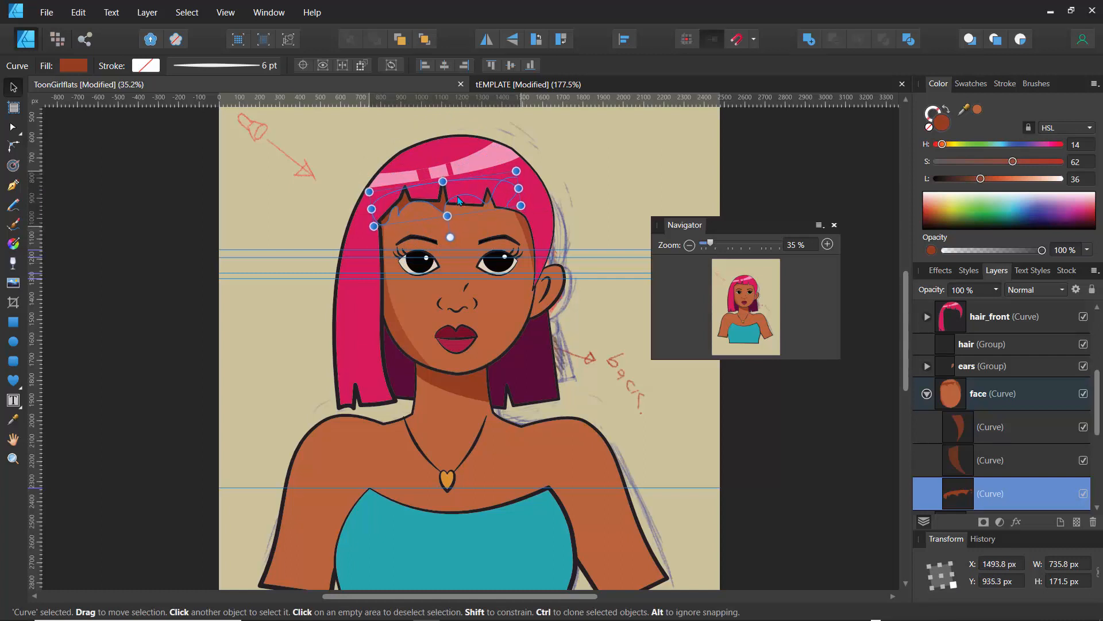
Step: Reshape the fringe shadow under the middle and right hair notches by moving its nodes and deleting the extra middle node
left_click(13, 126)
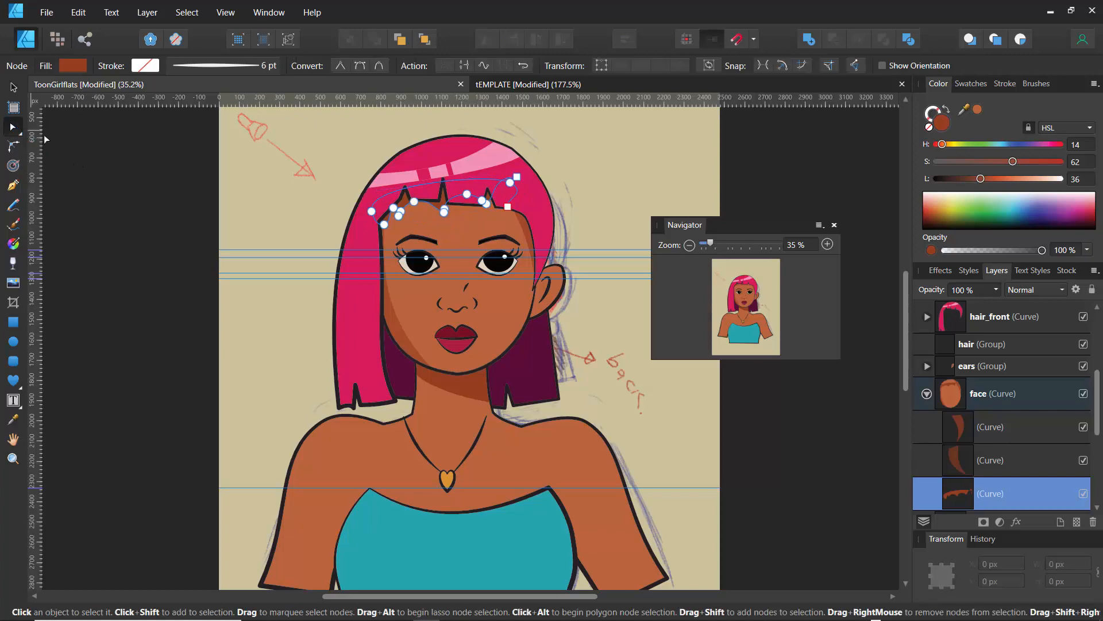
left_click_drag(711, 244, 743, 244)
left_click_drag(753, 303, 754, 291)
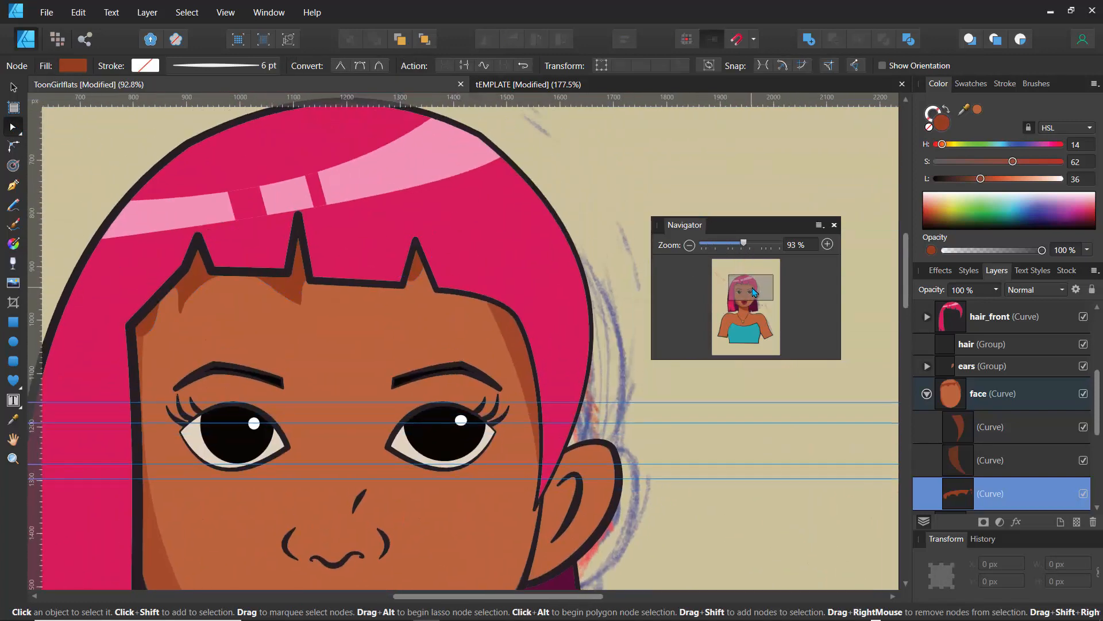
left_click_drag(412, 282, 397, 253)
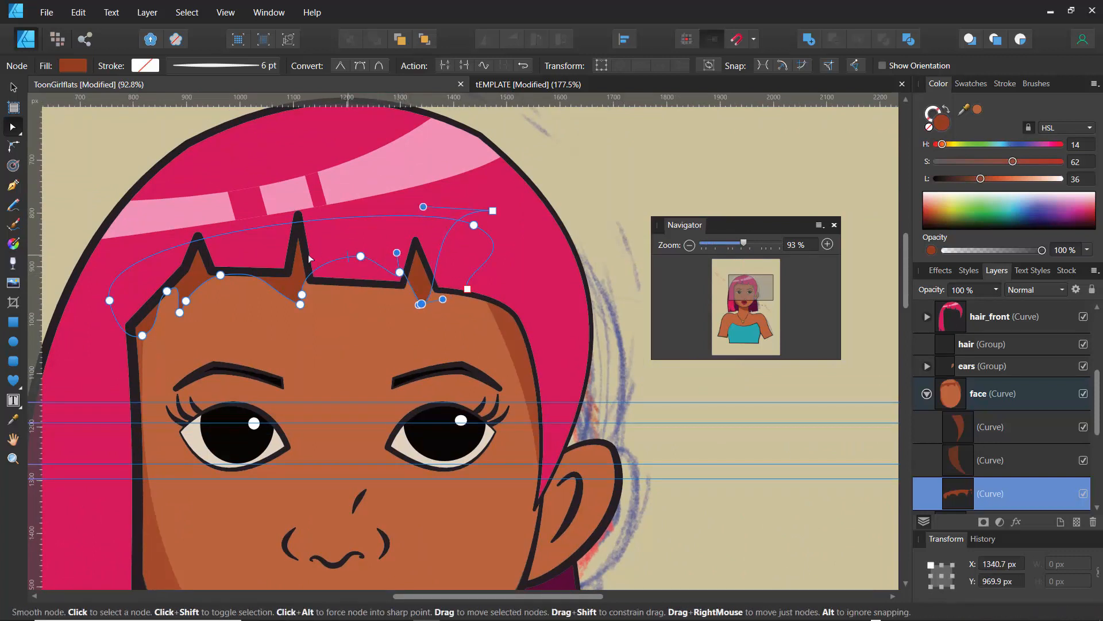
mouse_move(302, 294)
left_mouse_down()
mouse_move(321, 307)
mouse_move(302, 306)
left_mouse_up()
left_click(300, 305)
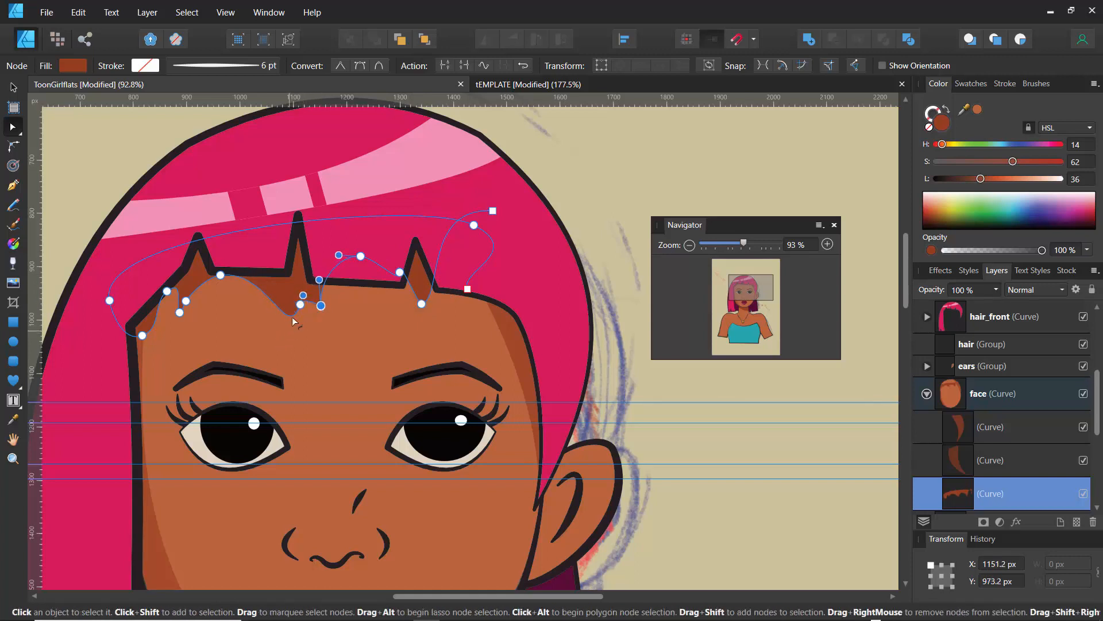
left_click(301, 305)
key("Delete")
left_click_drag(321, 305, 309, 303)
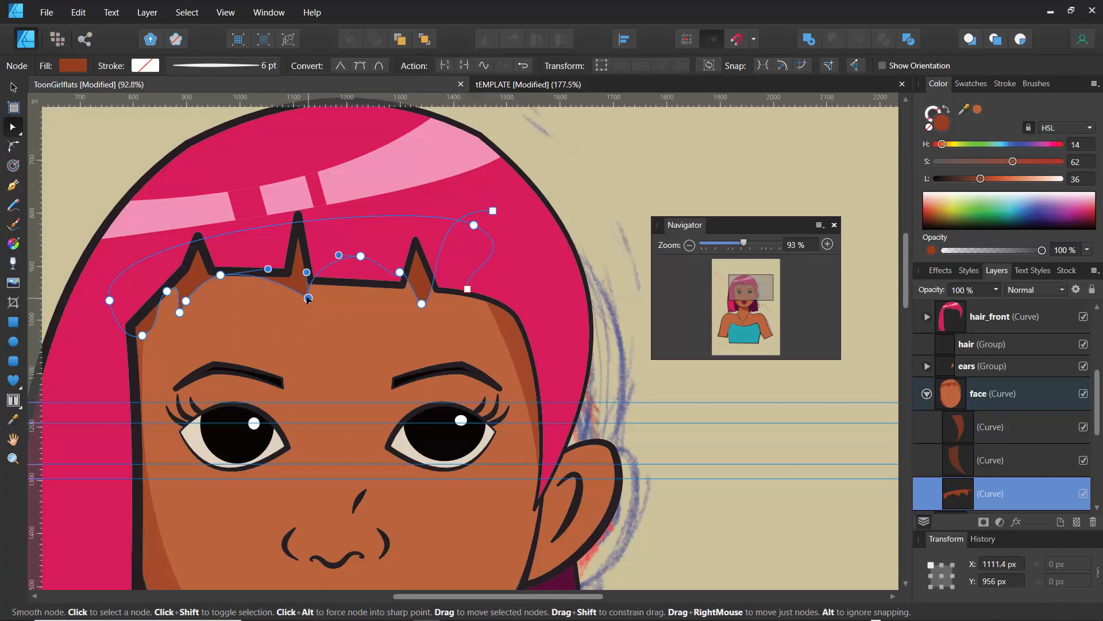
Step: Smooth the left part of the fringe shadow by deleting surplus nodes, moving the outer ones under the hair and curving the lower edge
left_click(185, 300)
key("Delete")
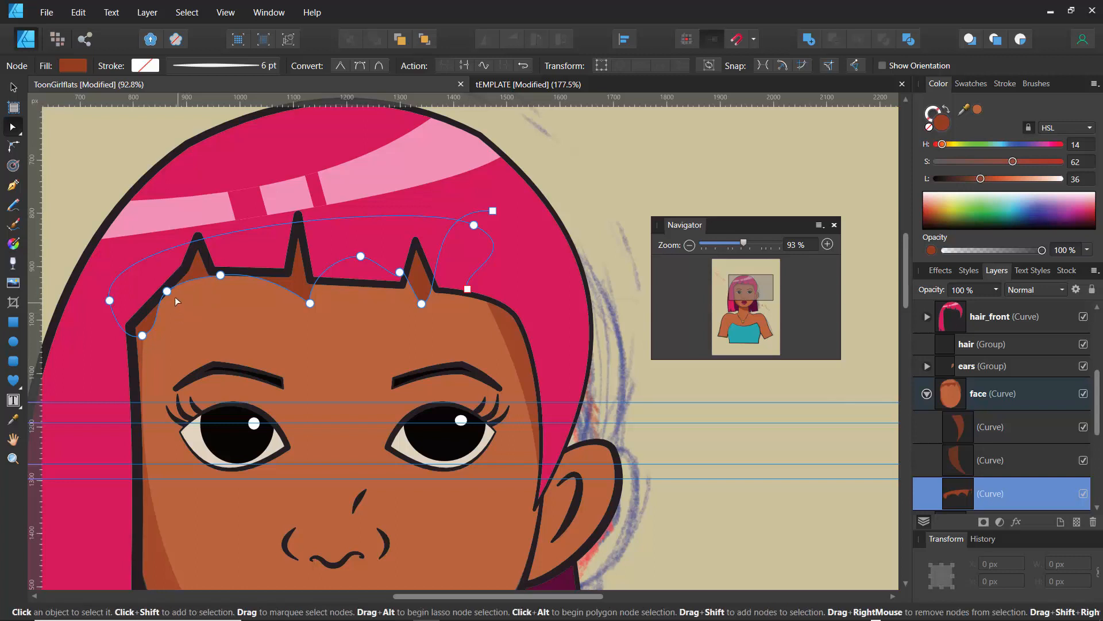
left_click_drag(109, 301, 78, 231)
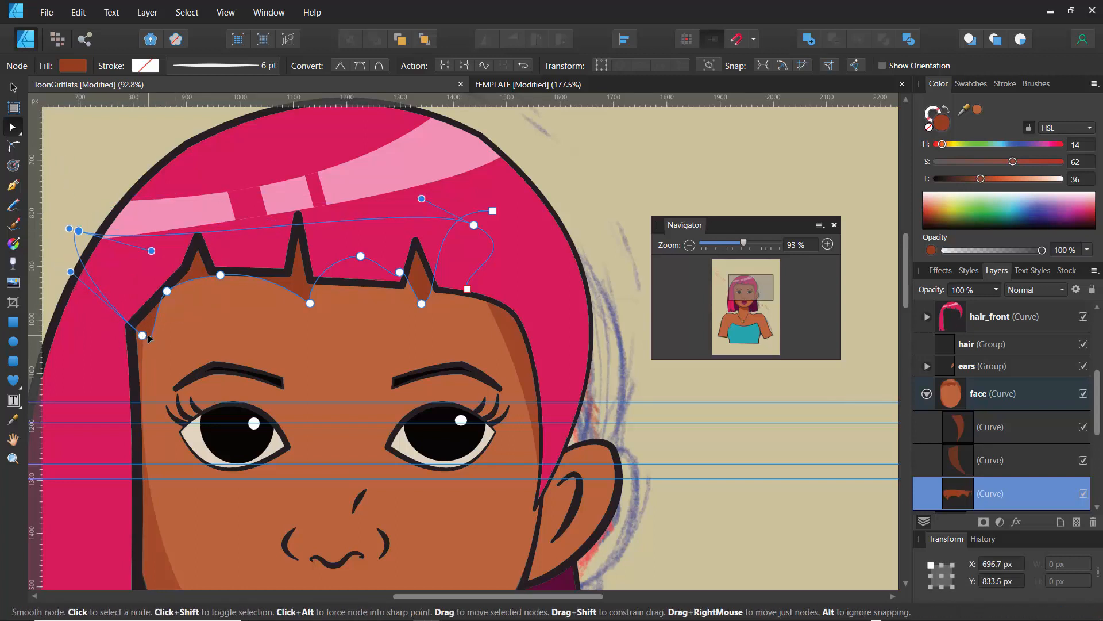
left_click_drag(142, 335, 105, 301)
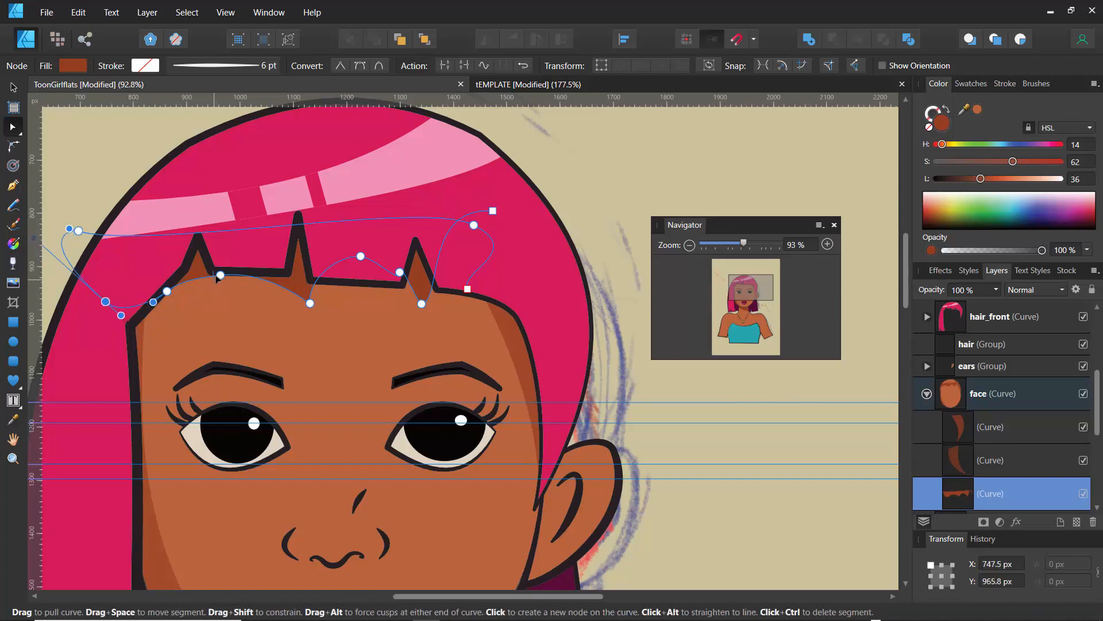
left_click_drag(220, 275, 204, 301)
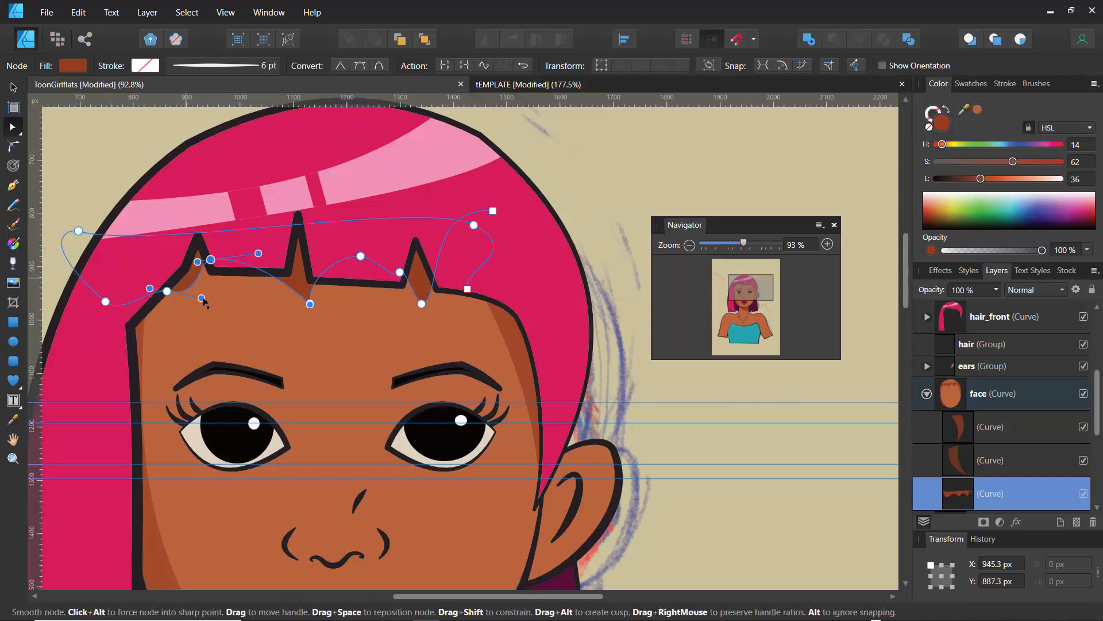
left_click(310, 304)
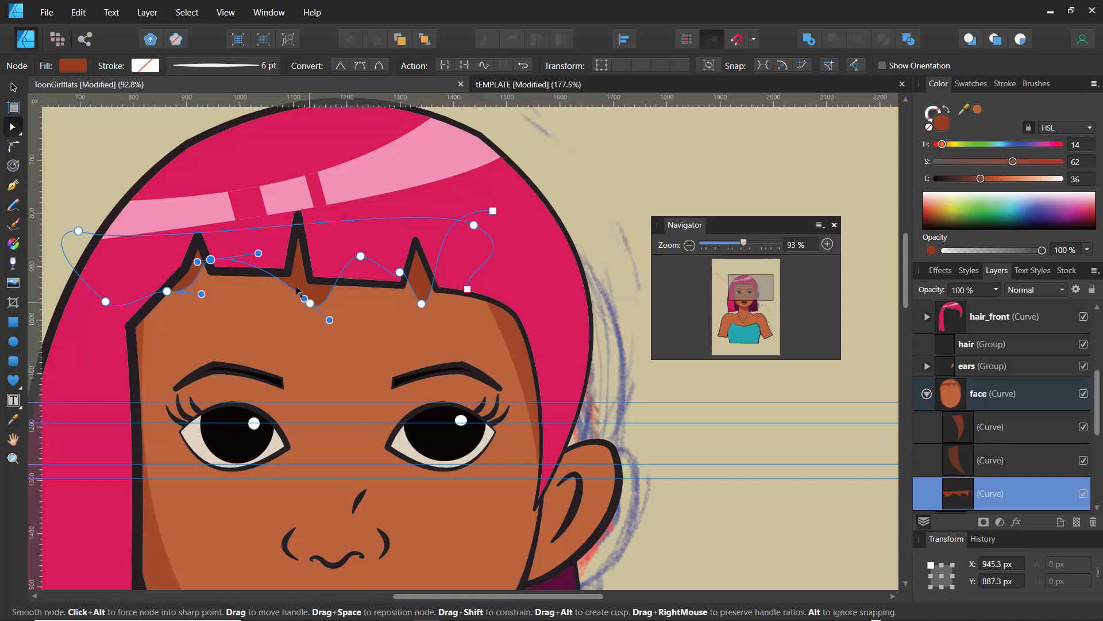
left_click_drag(211, 260, 214, 280)
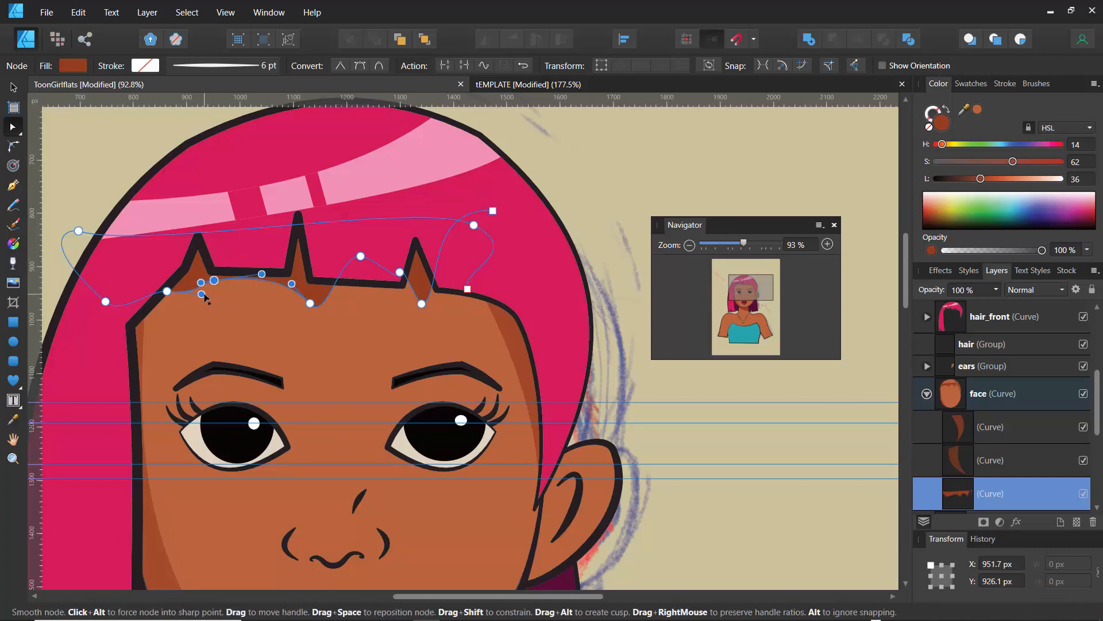
mouse_move(201, 282)
left_mouse_down()
mouse_move(209, 300)
mouse_move(195, 266)
mouse_move(213, 284)
left_mouse_up()
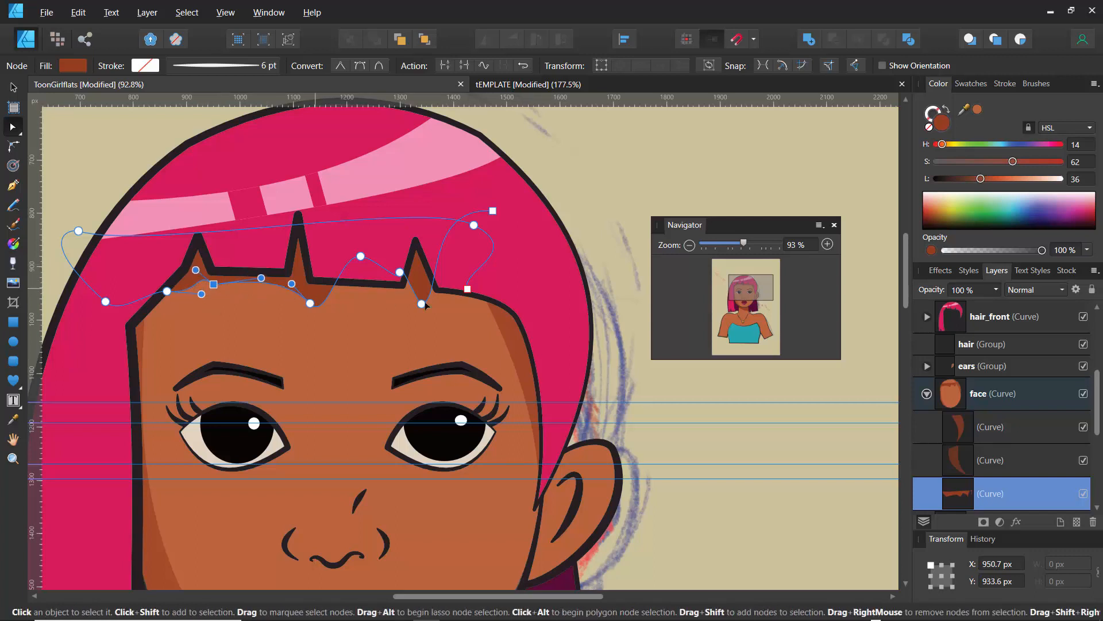
left_click(584, 237)
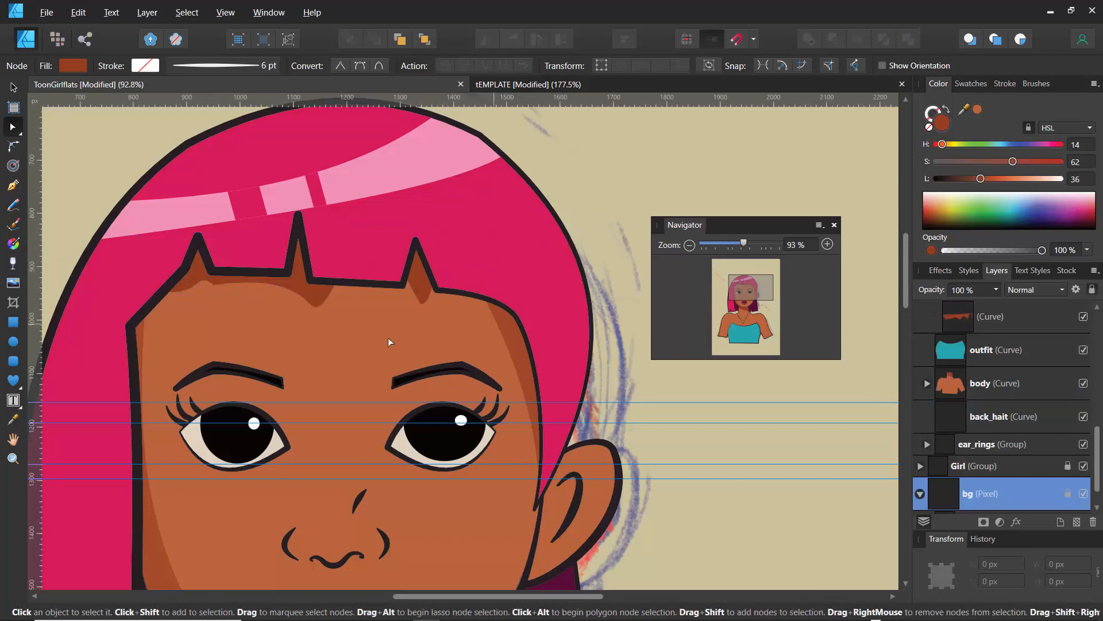
Step: Draw a closed brown zigzag shape with the Pen tool on the background beside the top of the hair
scroll(331, 346, "down", 4)
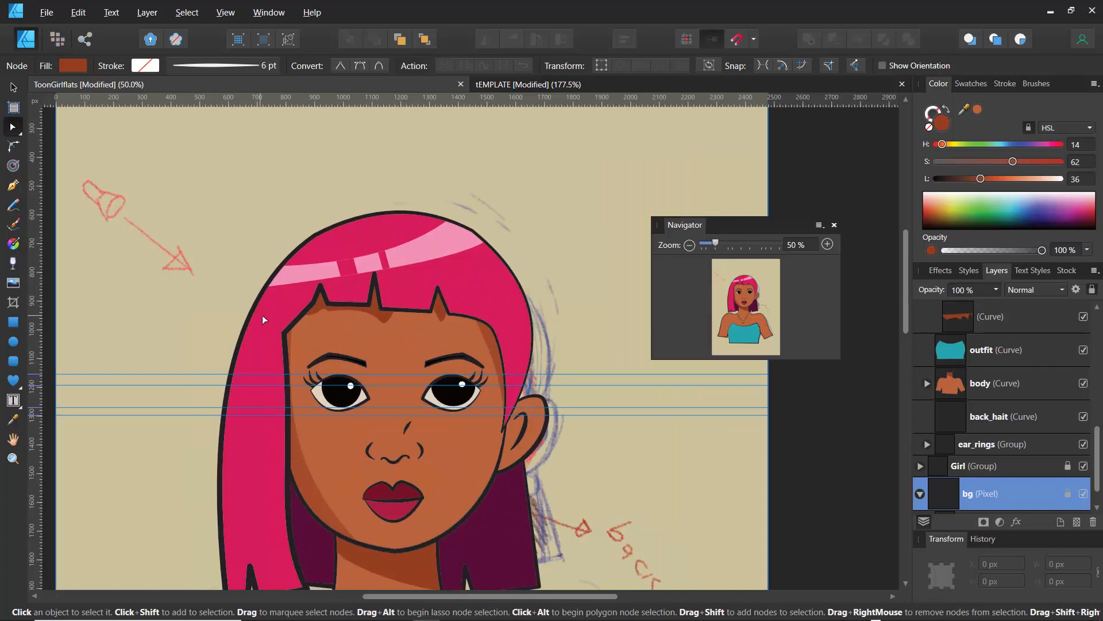
key("p")
left_click(163, 214)
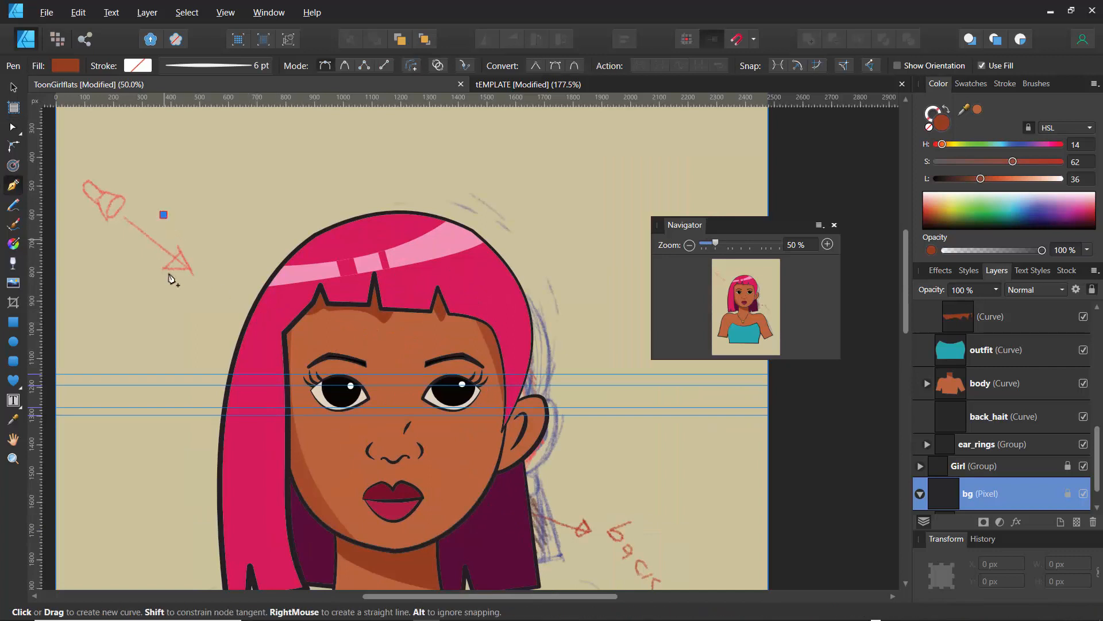
left_click(170, 289)
left_click_drag(187, 234, 212, 260)
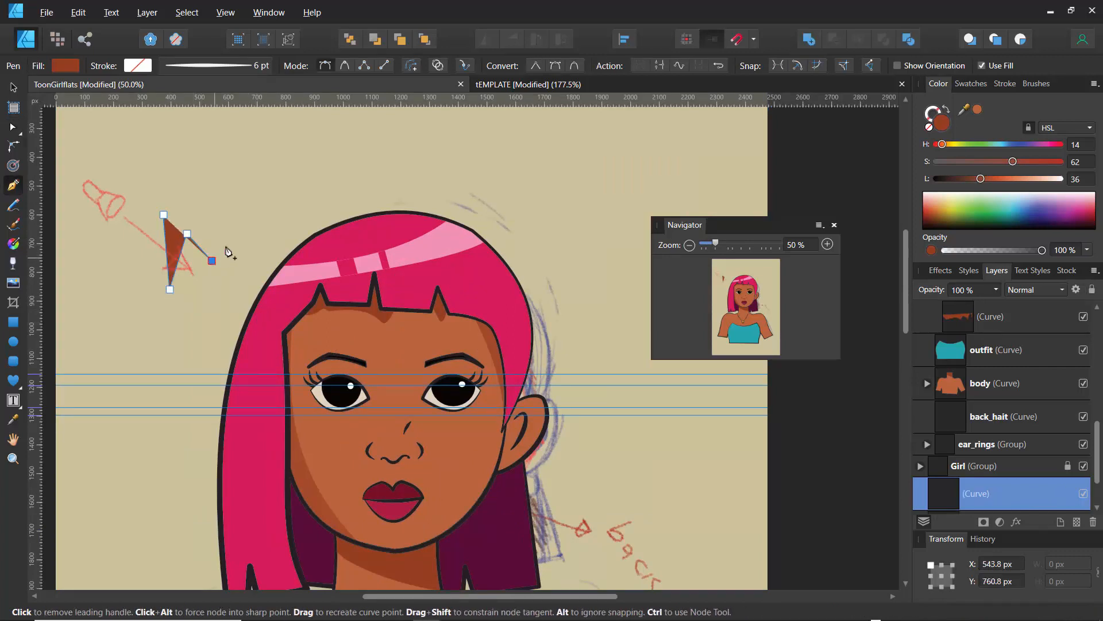
left_click(239, 223)
left_click(269, 257)
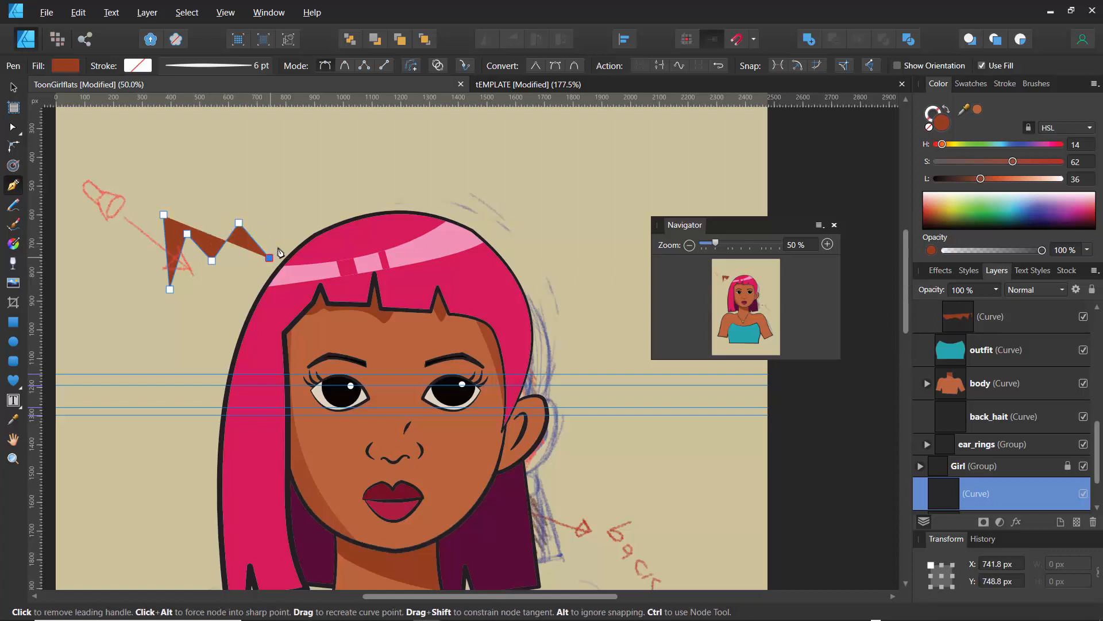
left_click(300, 221)
left_click(328, 262)
left_click(316, 201)
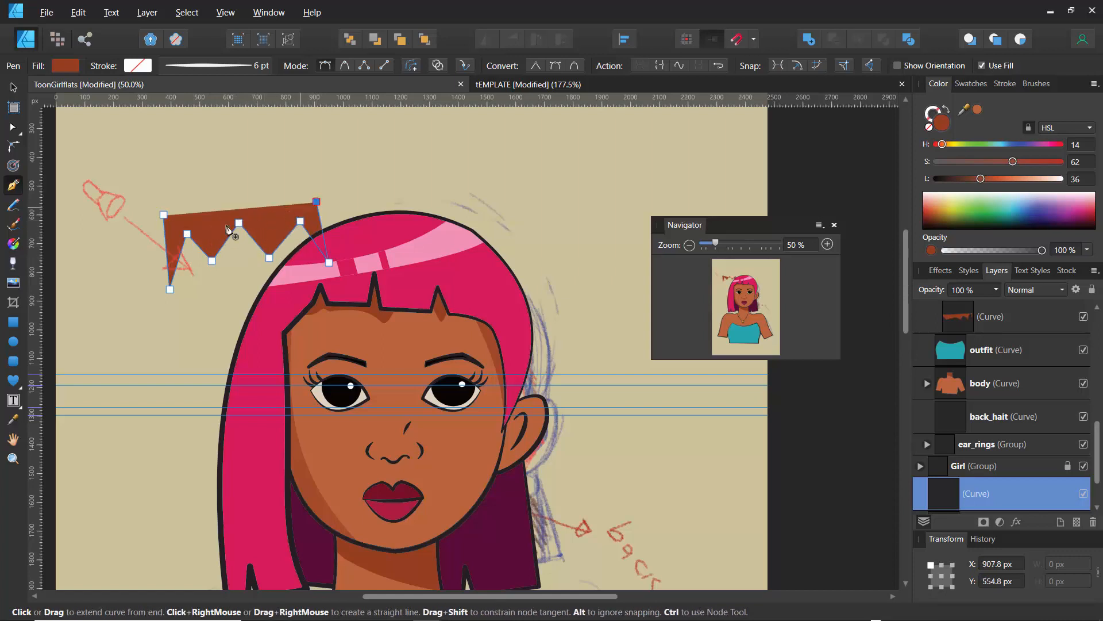
left_click(168, 220)
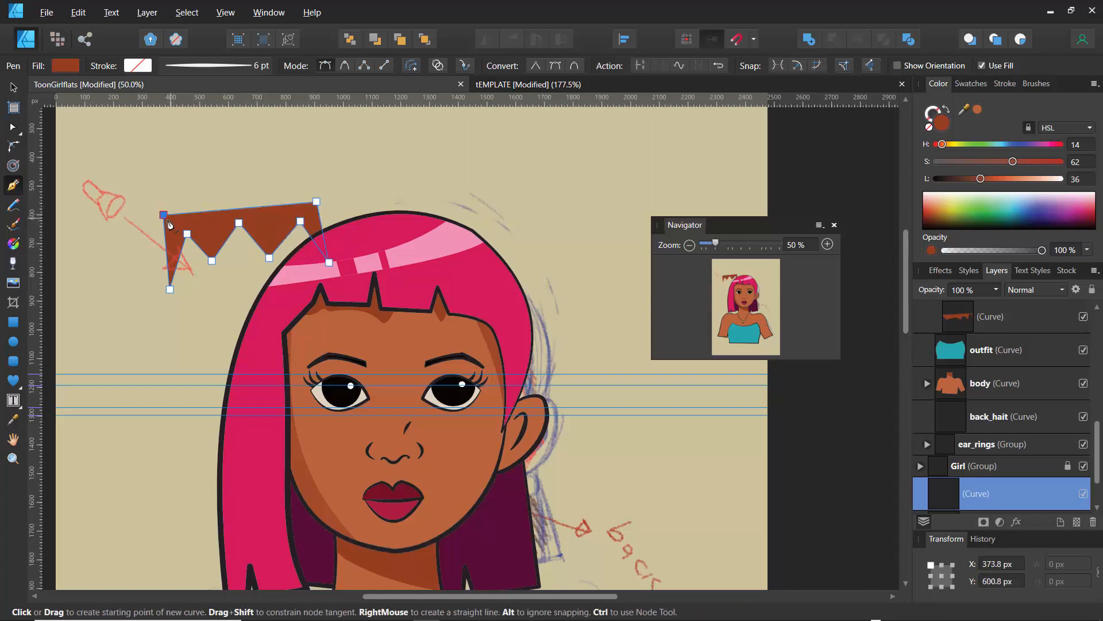
Step: Delete the brown zigzag shape from the background
left_click(157, 261, "ctrl")
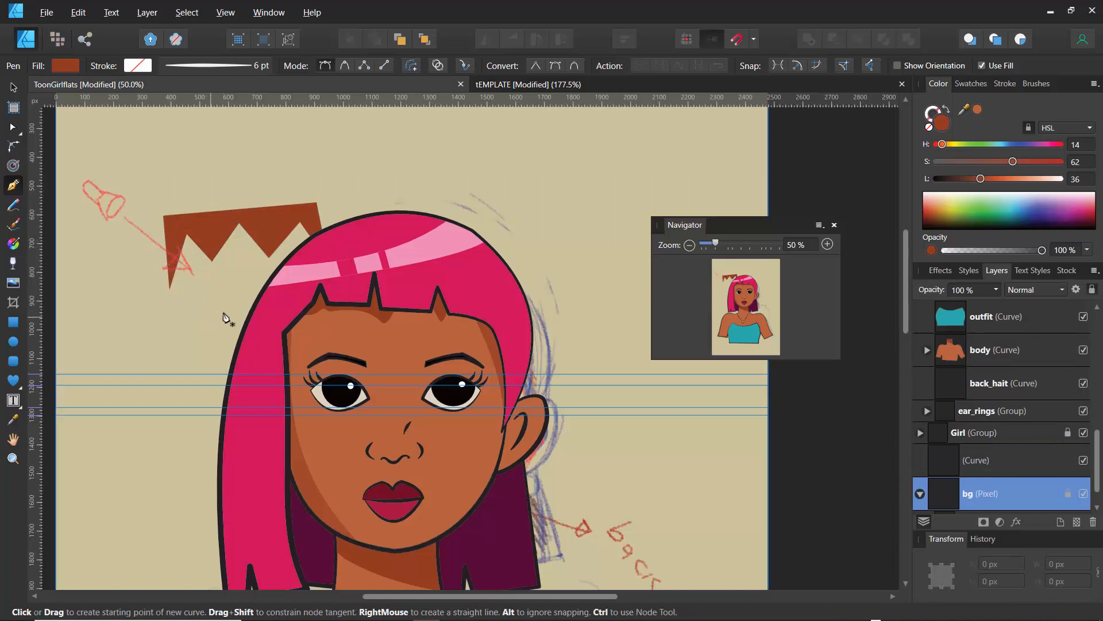
left_click(14, 87)
left_click(184, 224)
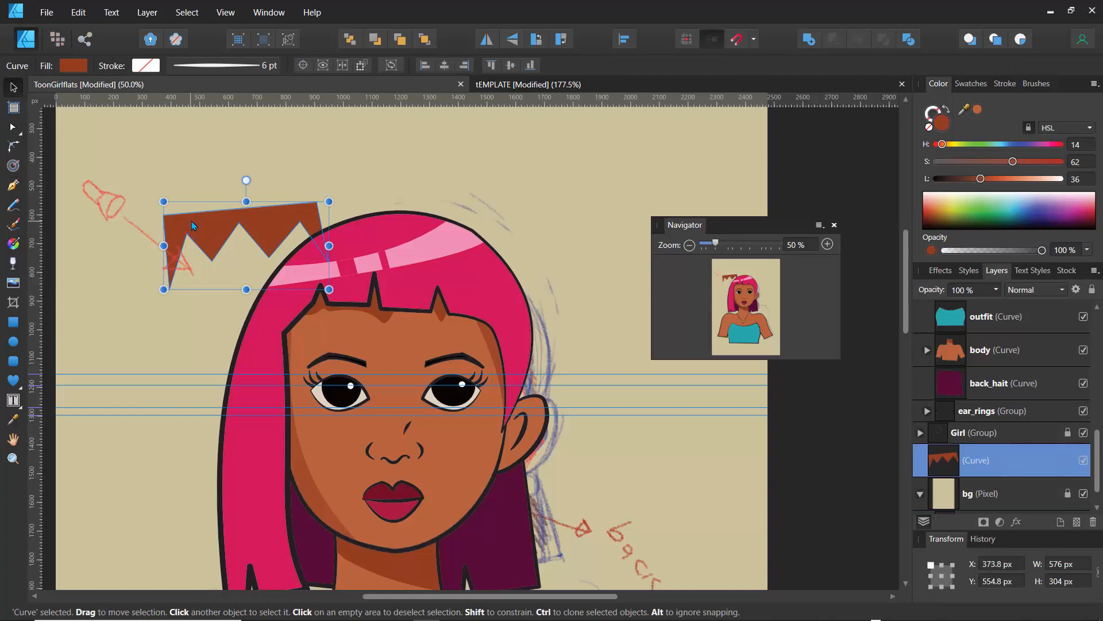
key("Delete")
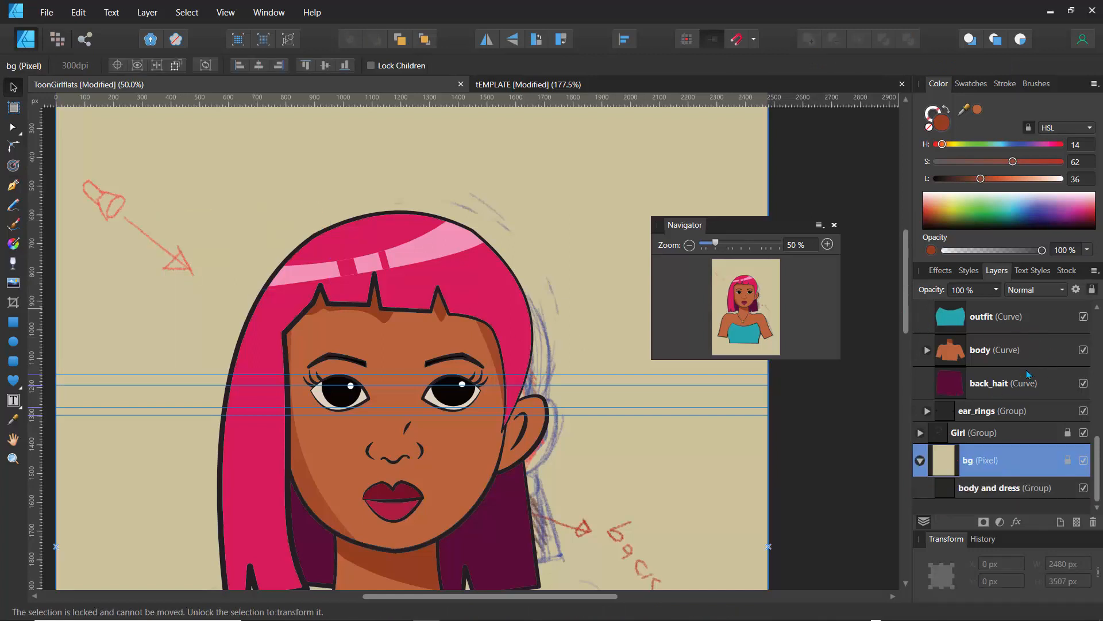
Step: Sketch a closed freehand shadow outline over the outer upper edge of the visible ear with the Pencil tool
scroll(1096, 441, "up", 4)
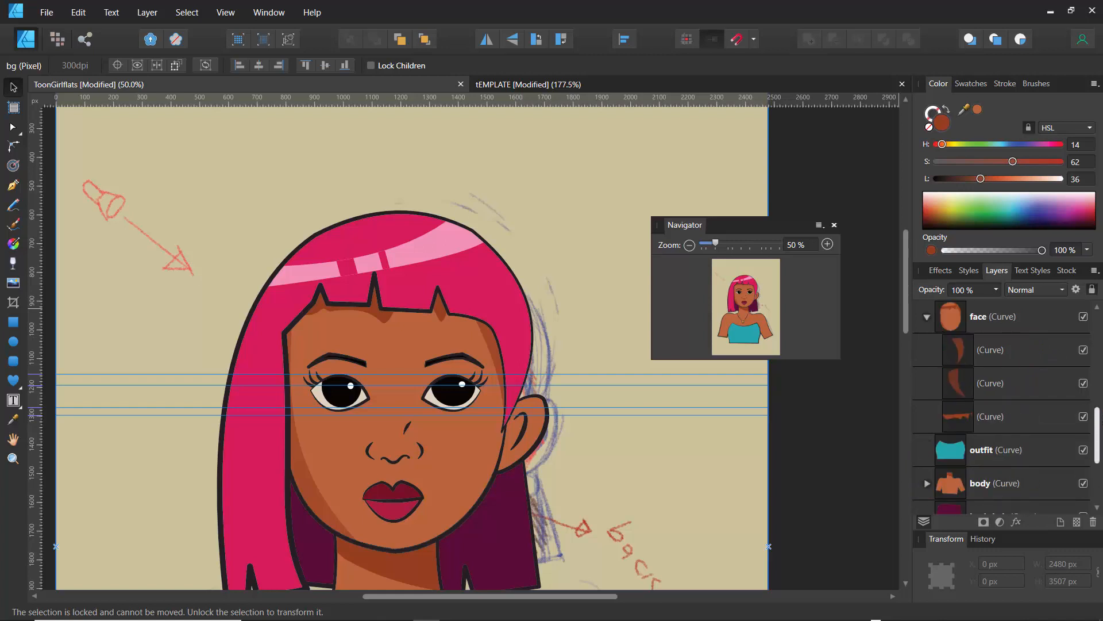
scroll(1018, 385, "down", 1)
scroll(1016, 389, "up", 2)
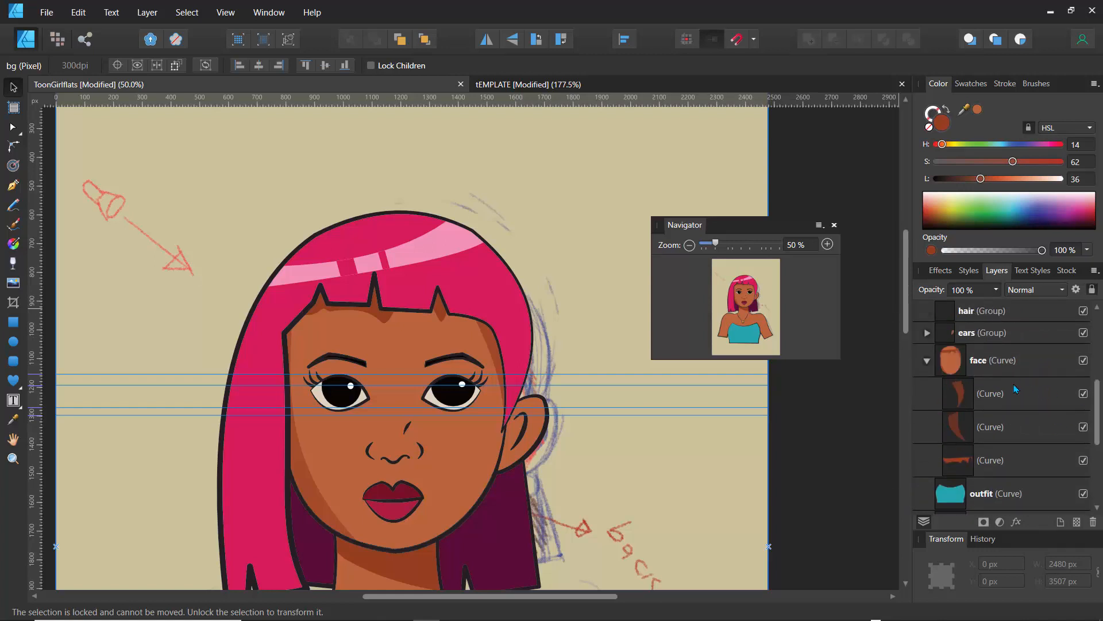
left_click(927, 361)
left_click(927, 333)
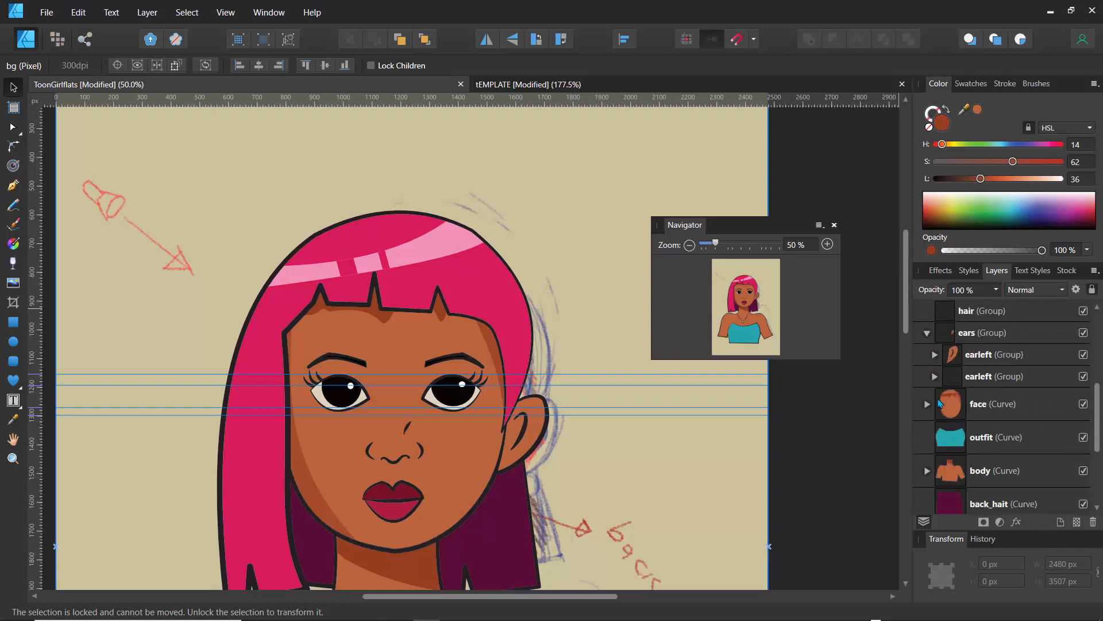
left_click(952, 357)
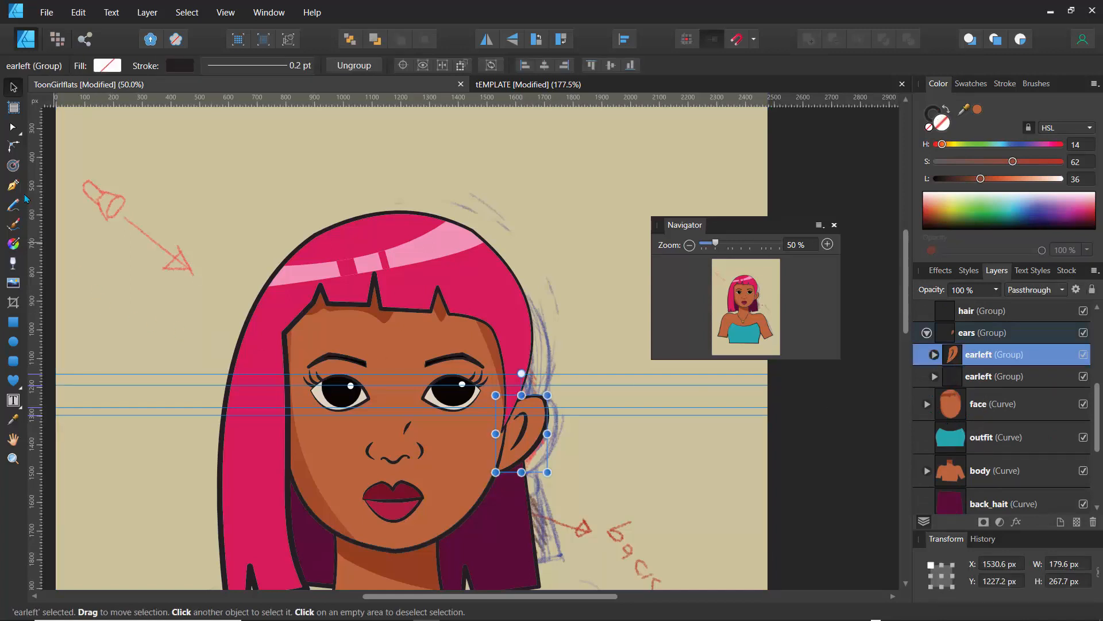
left_click(13, 208)
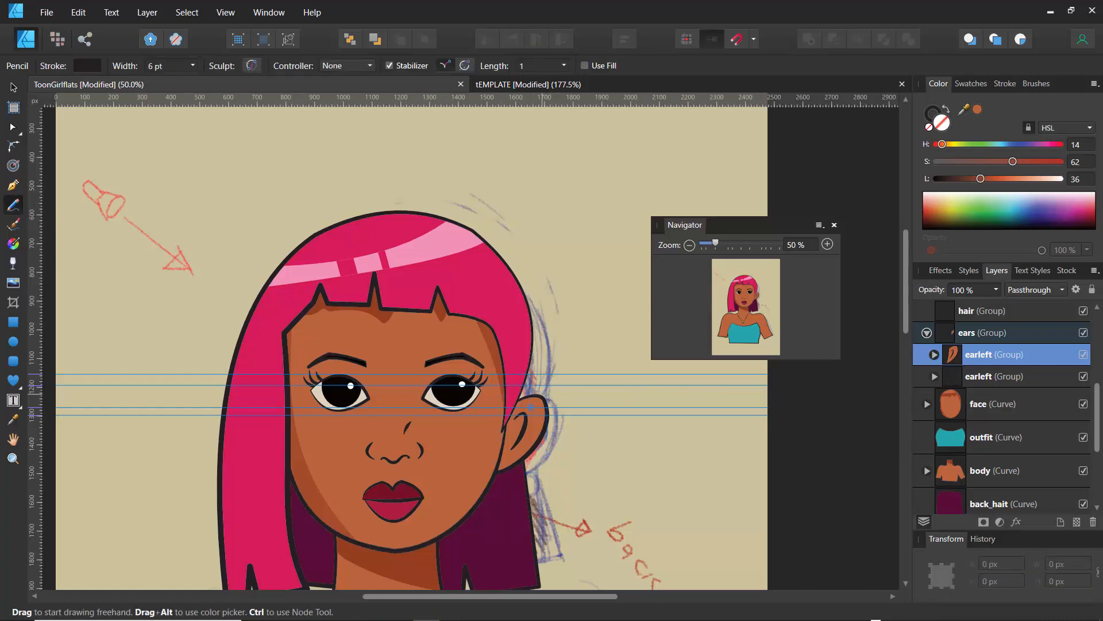
left_click_drag(542, 389, 544, 444)
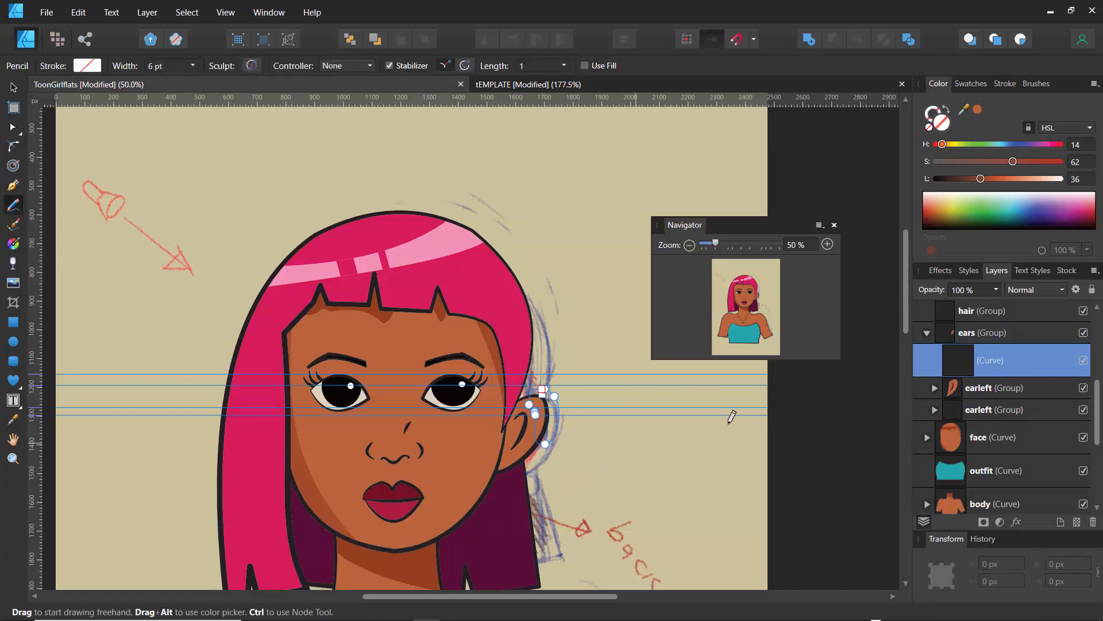
Step: Fill the ear shadow outline with dark brown and clip it inside the skin-coloured ear curve of the earleft group
mouse_move(960, 369)
left_mouse_down()
mouse_move(976, 402)
mouse_move(963, 375)
left_mouse_up()
left_click(1083, 388)
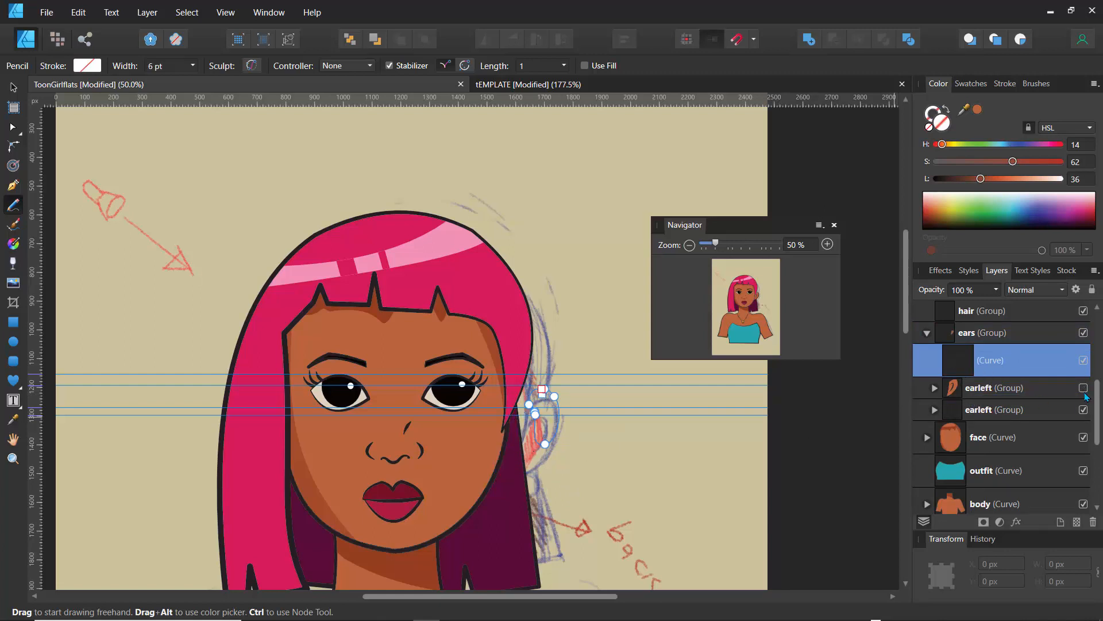
left_click(1084, 389)
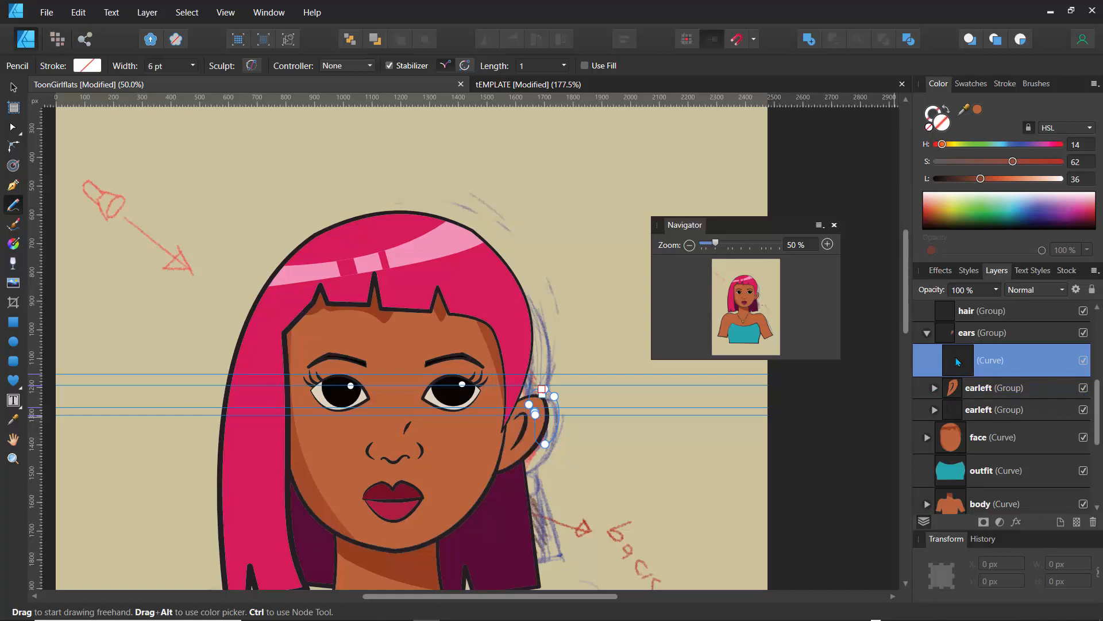
left_click_drag(958, 361, 946, 396)
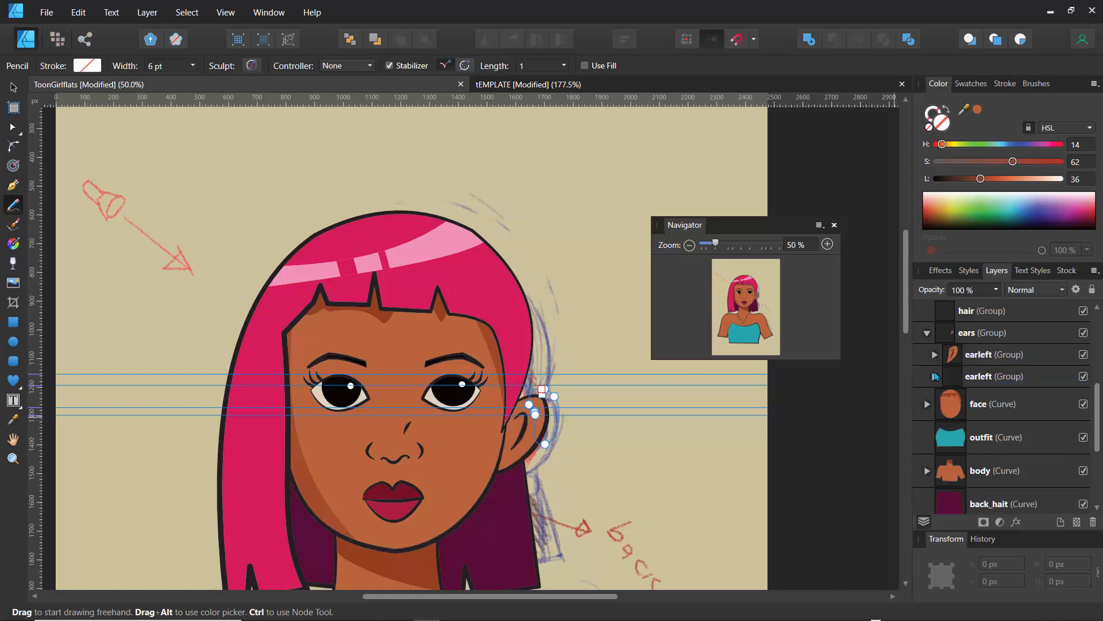
left_click(935, 355)
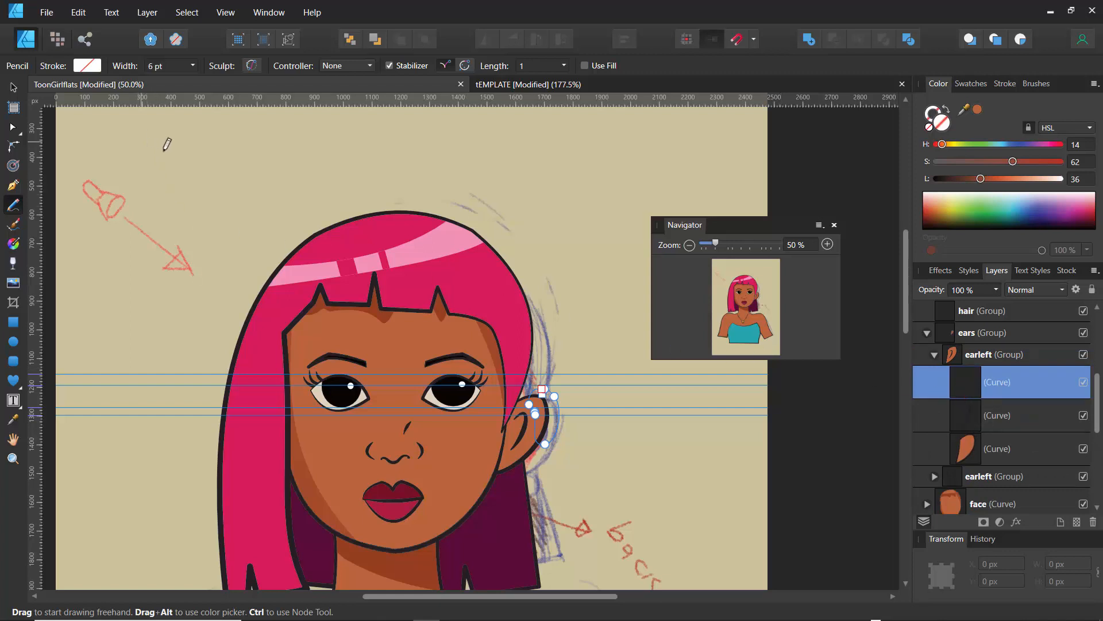
left_click(585, 66)
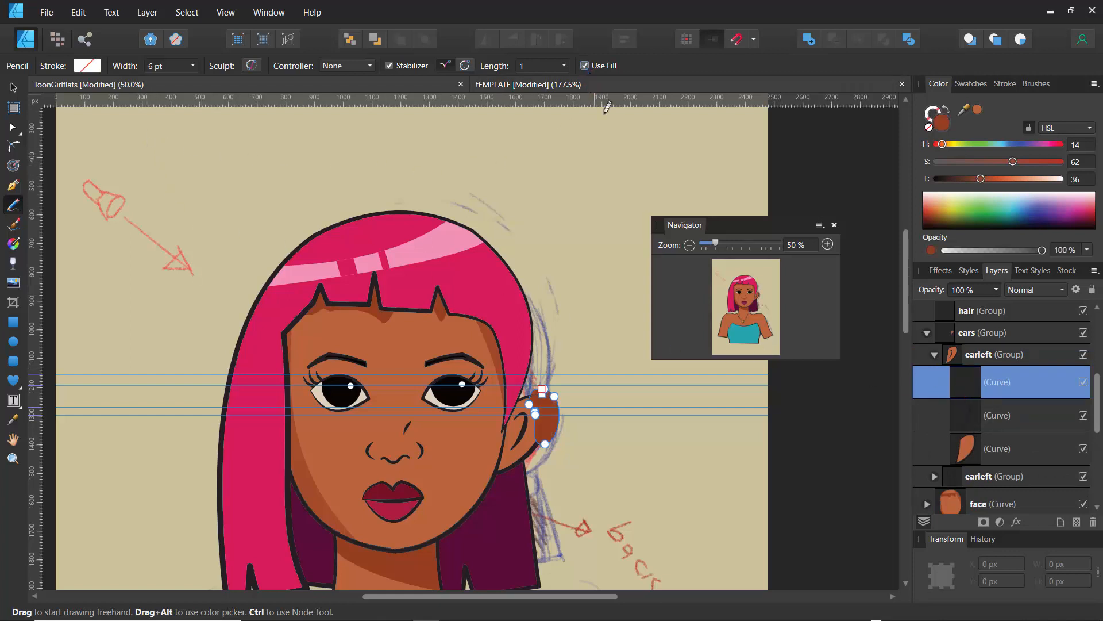
left_click_drag(968, 392, 985, 467)
left_click(967, 424)
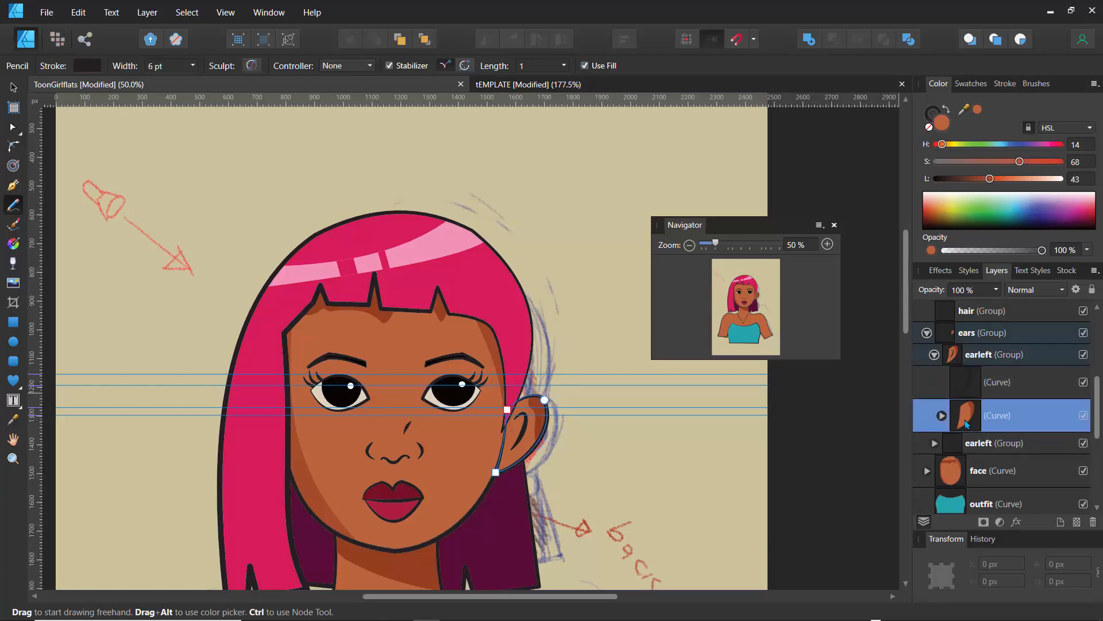
Step: Reduce the clipped ear shadow's layer opacity to 65% and deselect it
left_click(1083, 417)
left_click(1082, 419)
left_click(942, 415)
left_click(971, 448)
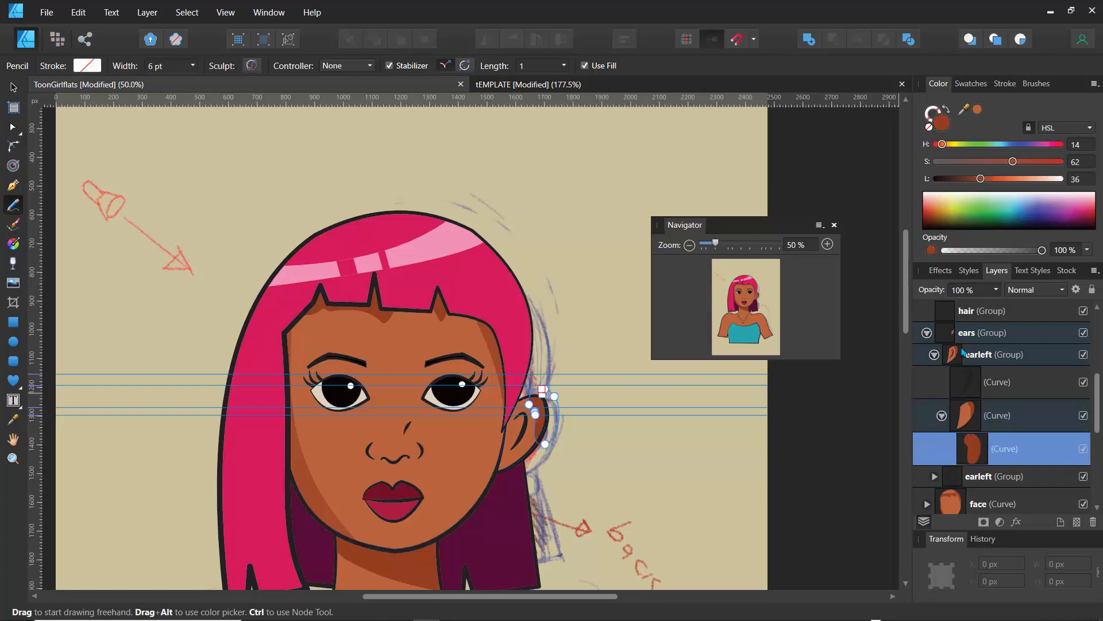
left_click(996, 290)
left_click_drag(999, 308, 962, 319)
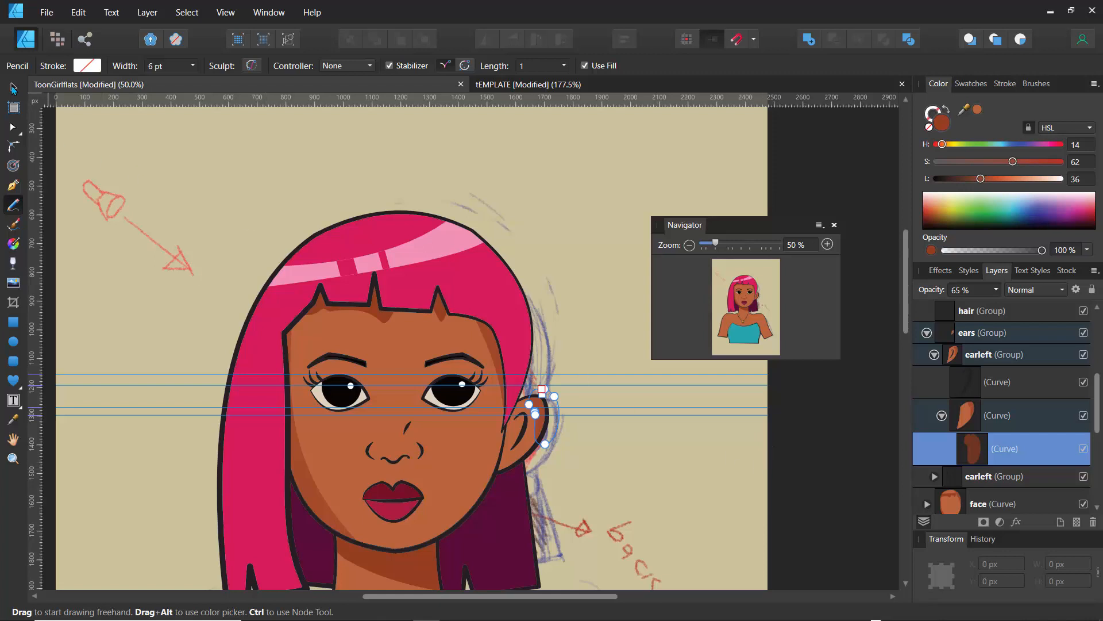
left_click(13, 87)
left_click(111, 194)
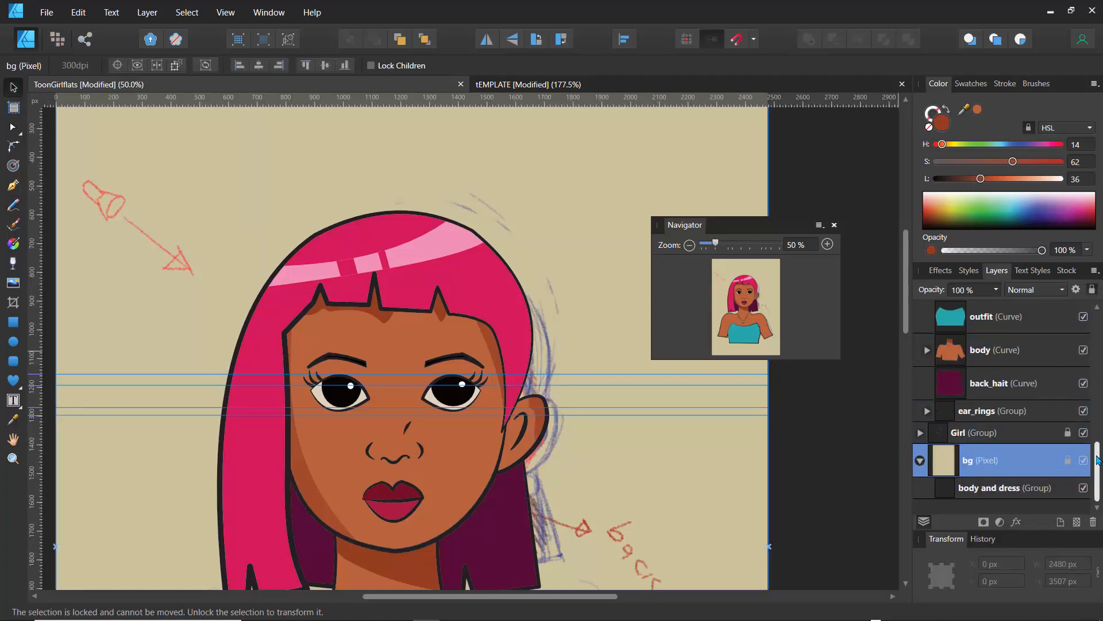
Step: Temporarily hide the Girl_lines group to examine the shading marked on the underlying sketch
scroll(1058, 333, "up", 5)
left_click(920, 344)
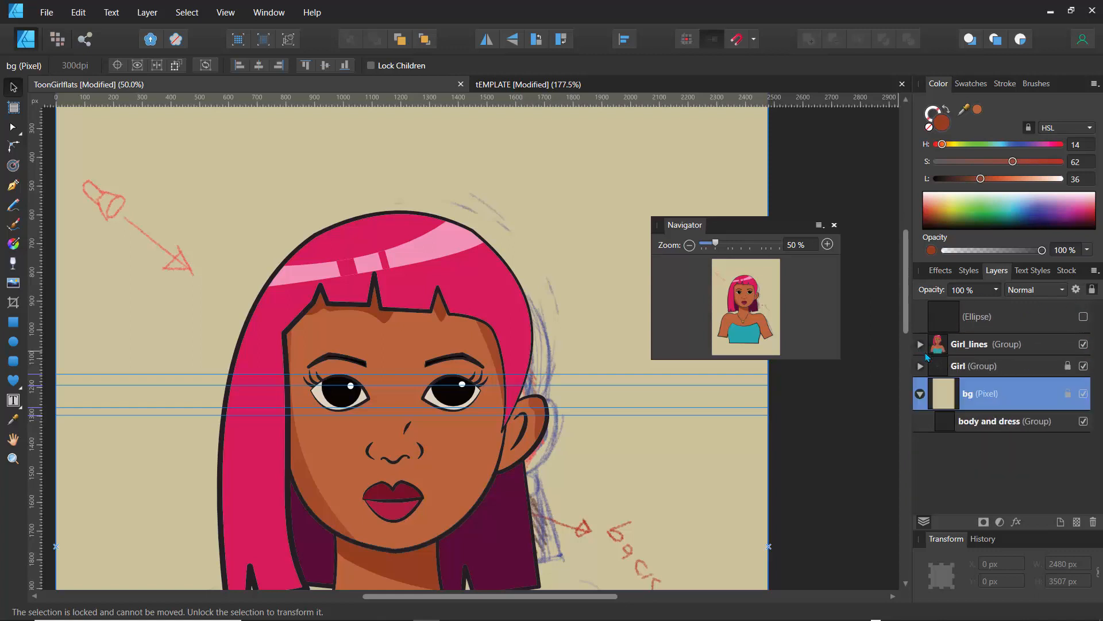
left_click(1083, 345)
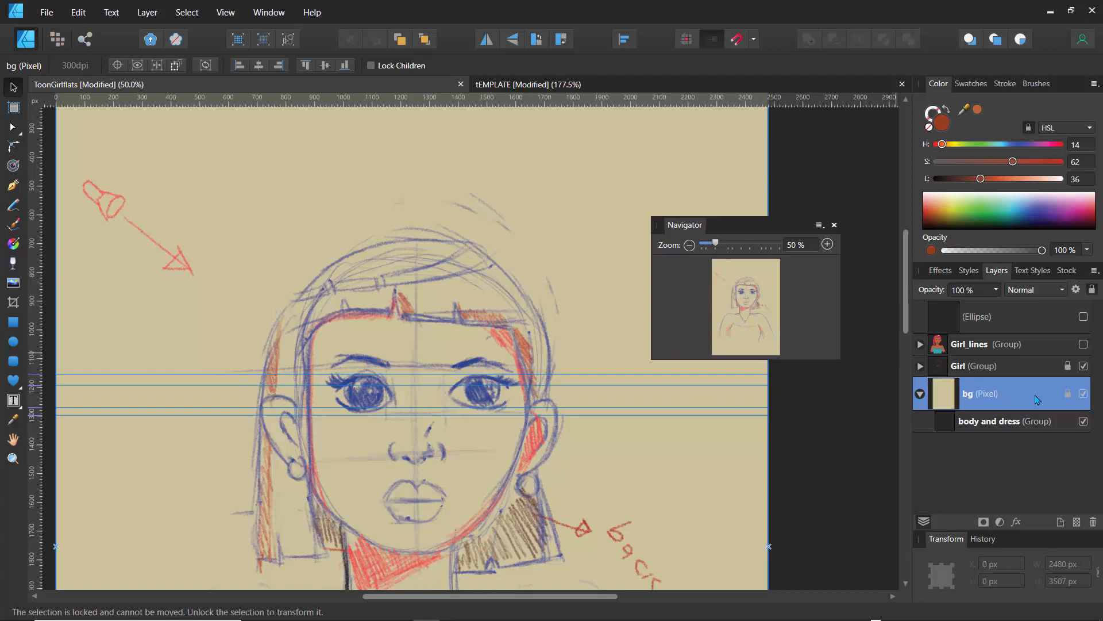
left_click(1084, 345)
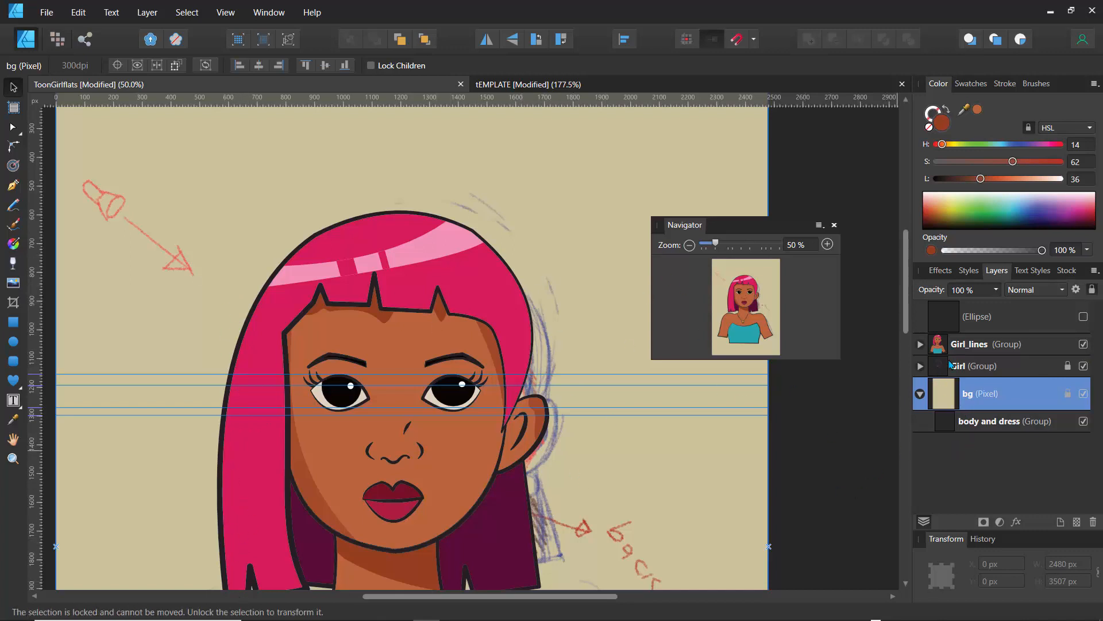
Step: Expand the Girl_lines group, collapse the earleft group inside it and hide the guides across the canvas
left_click(920, 345)
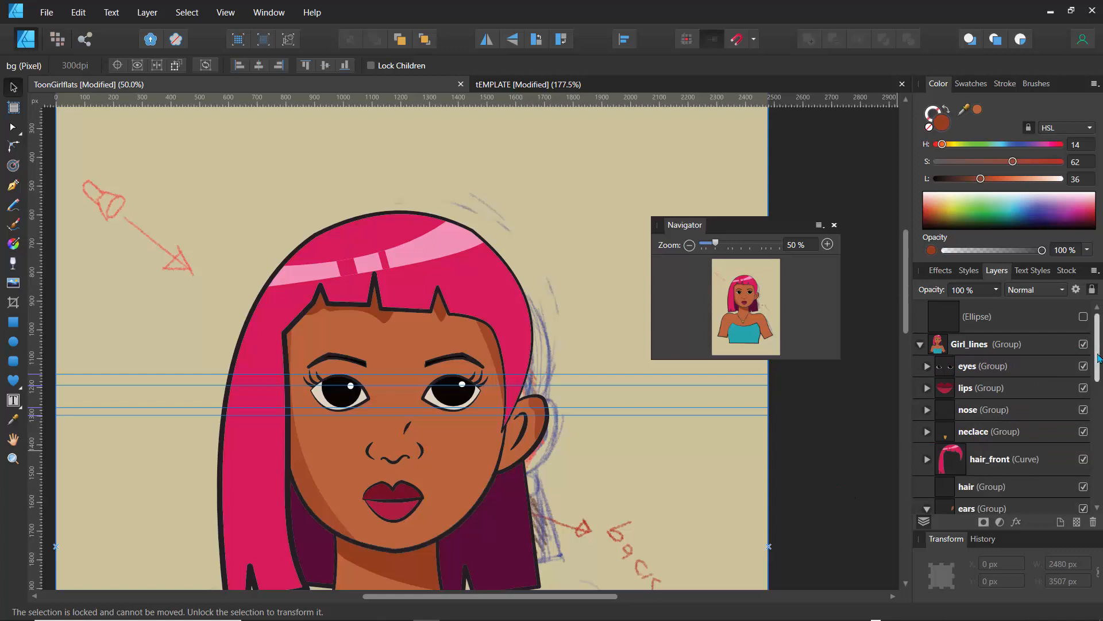
scroll(1097, 386, "down", 1)
left_click_drag(1098, 386, 1087, 409)
left_click(934, 355)
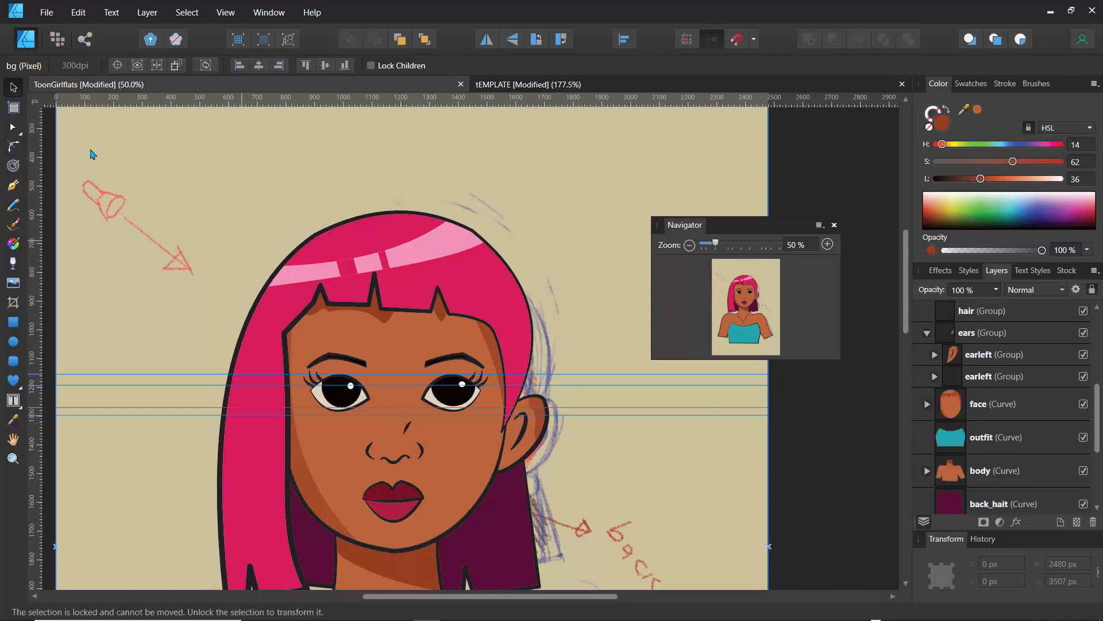
left_click(225, 12)
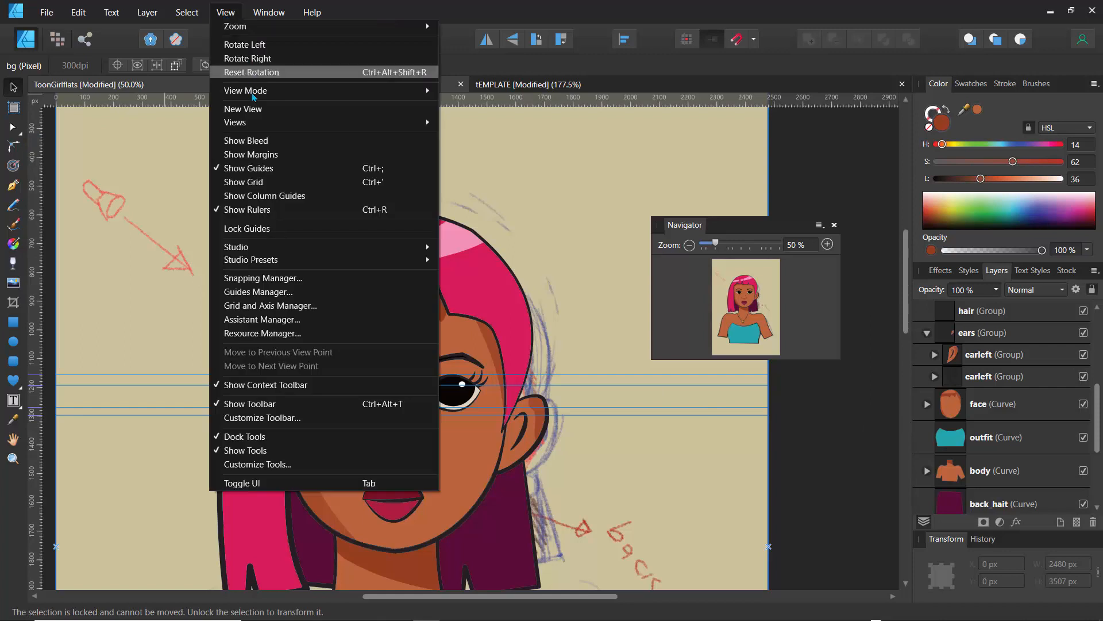
left_click(261, 169)
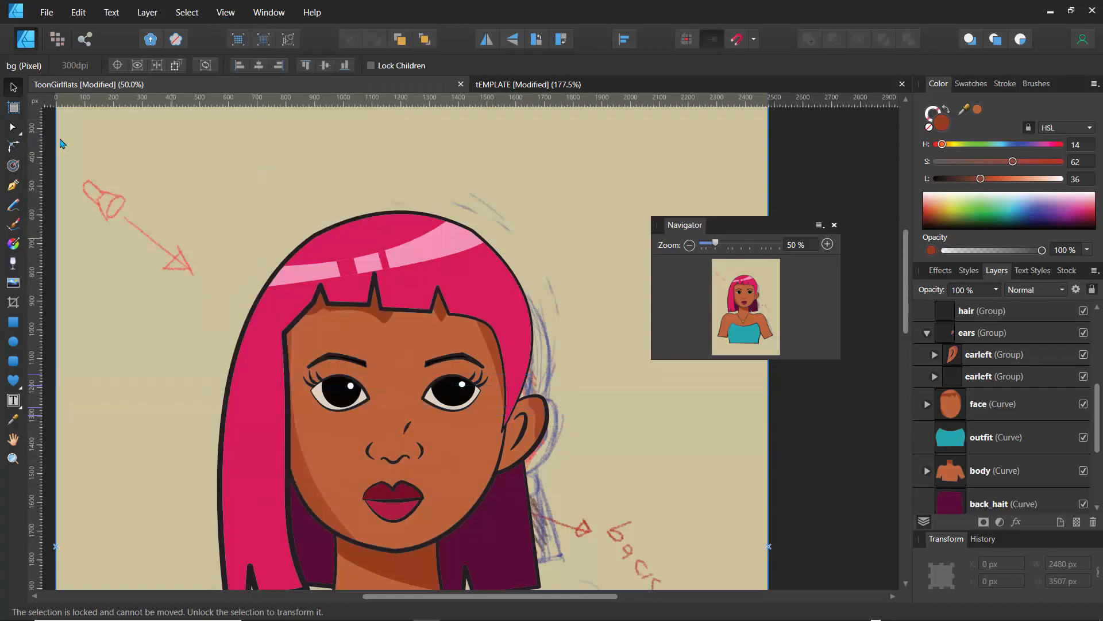
left_click(12, 126)
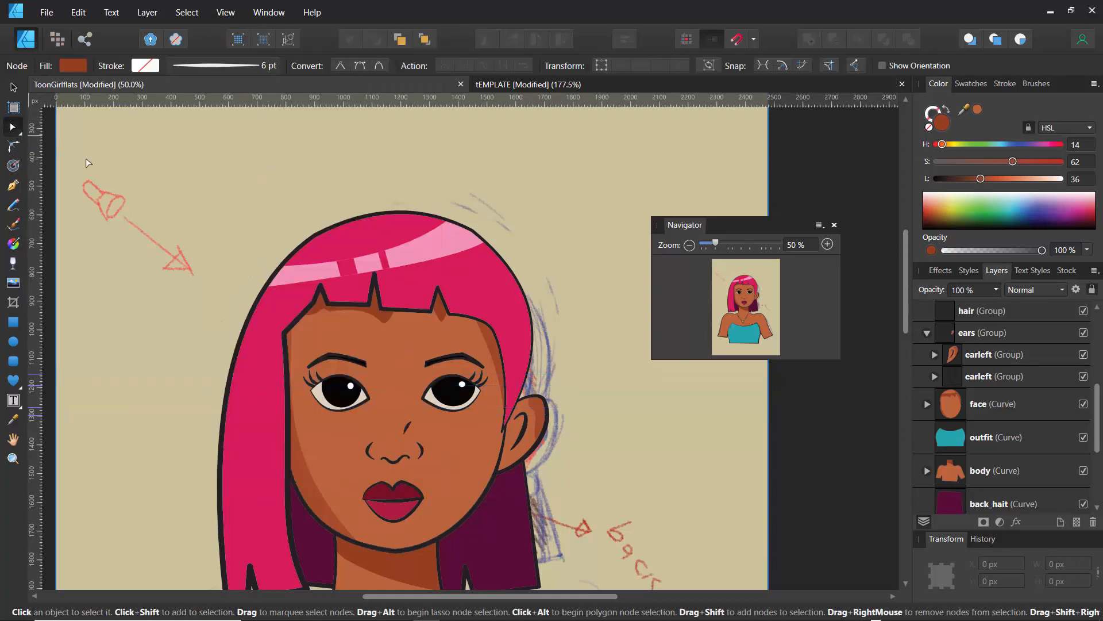
left_click(373, 456)
left_click(370, 456)
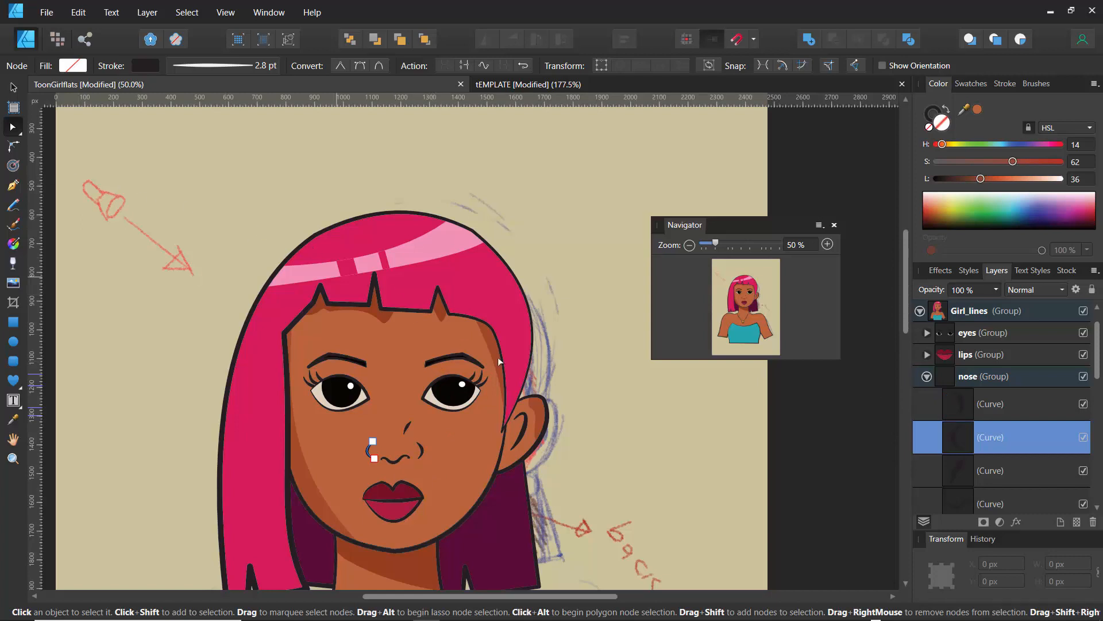
left_click(468, 363)
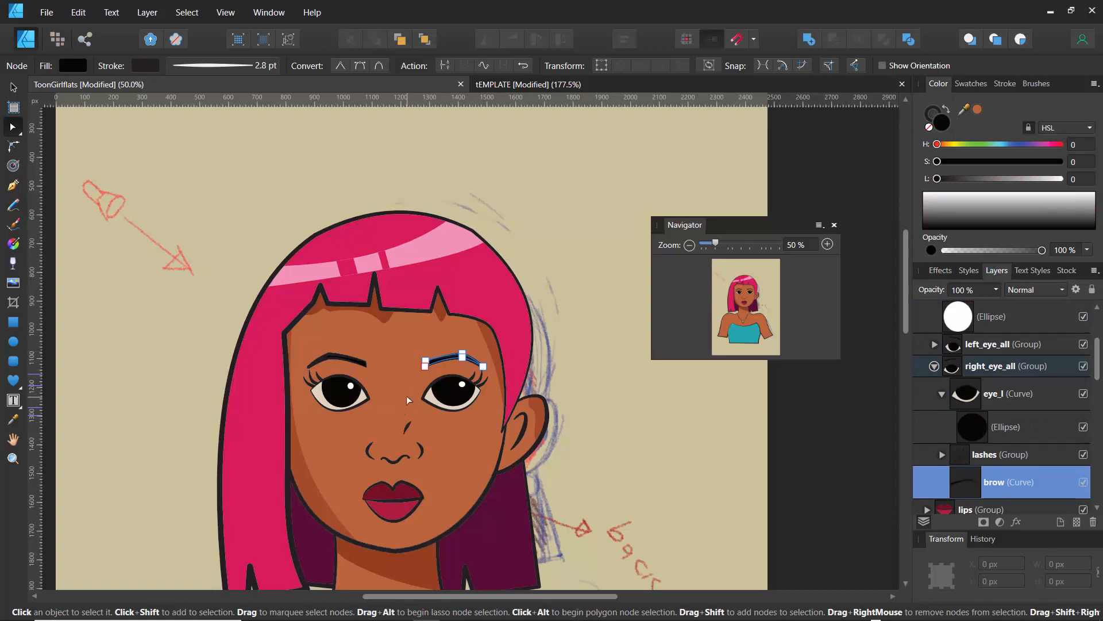
Step: Enlarge the whole necklace group to about 441 × 402 px and shift it sideways to centre it under the neck
left_click_drag(756, 315, 700, 350)
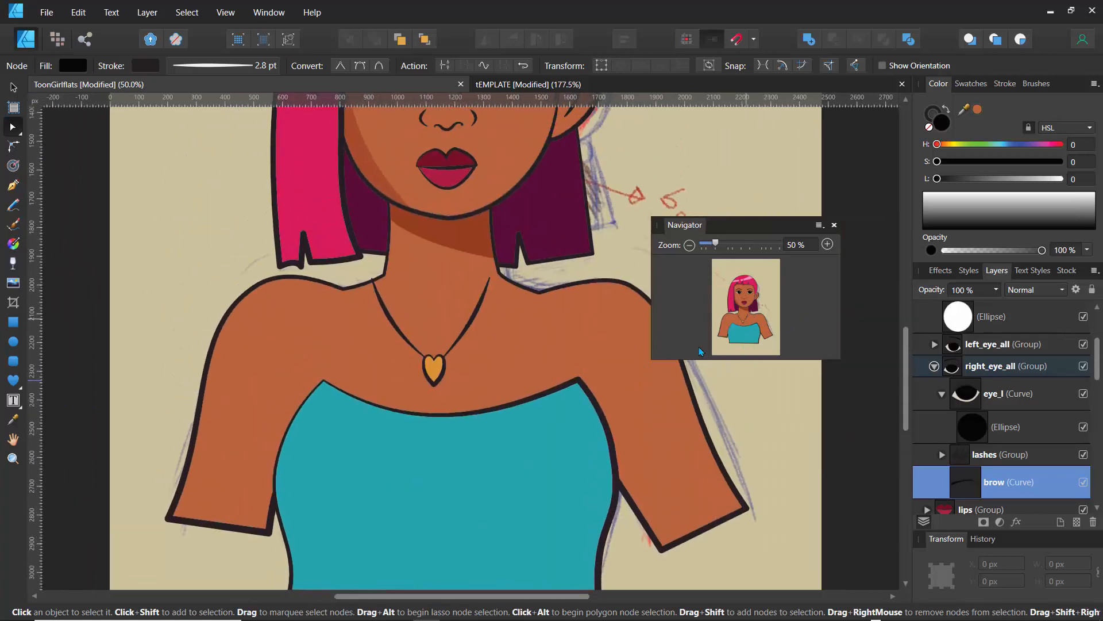
left_click(438, 376)
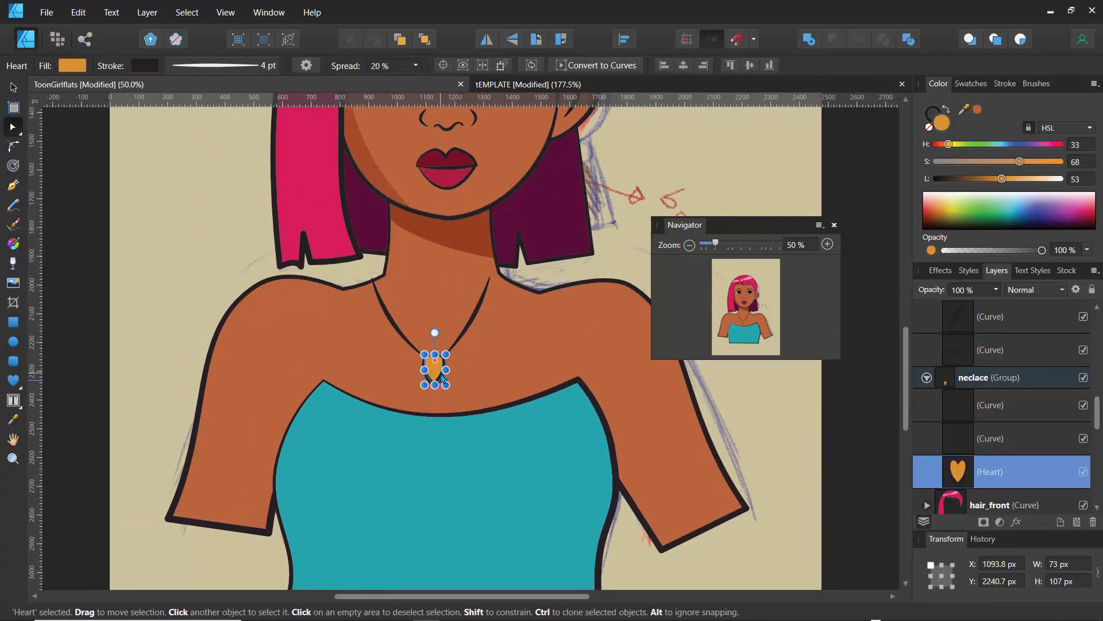
left_click(927, 377)
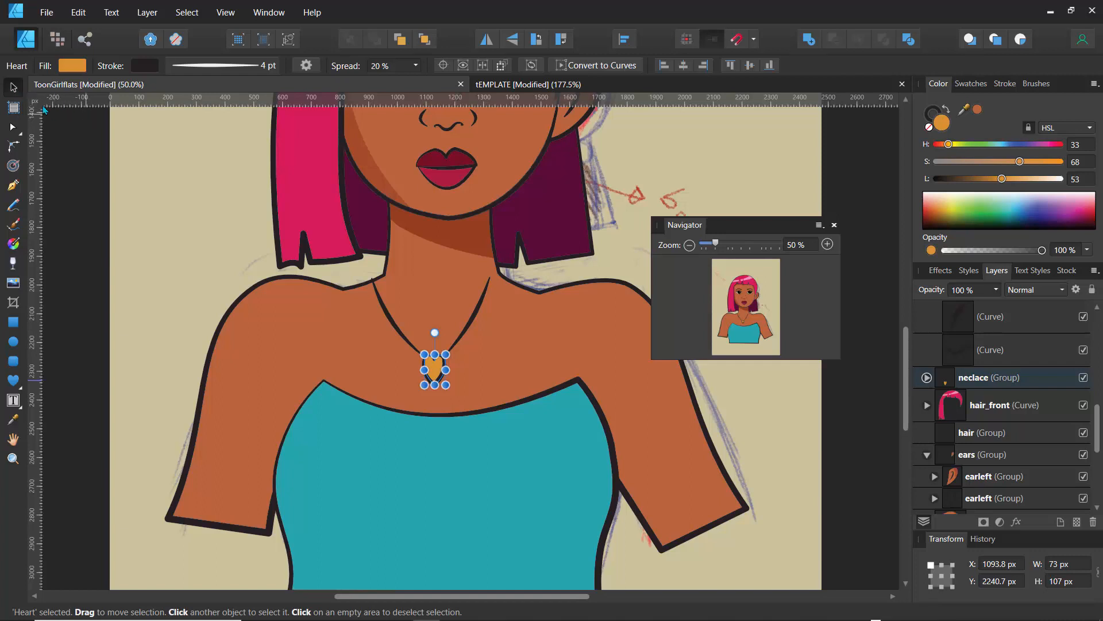
left_click(950, 384)
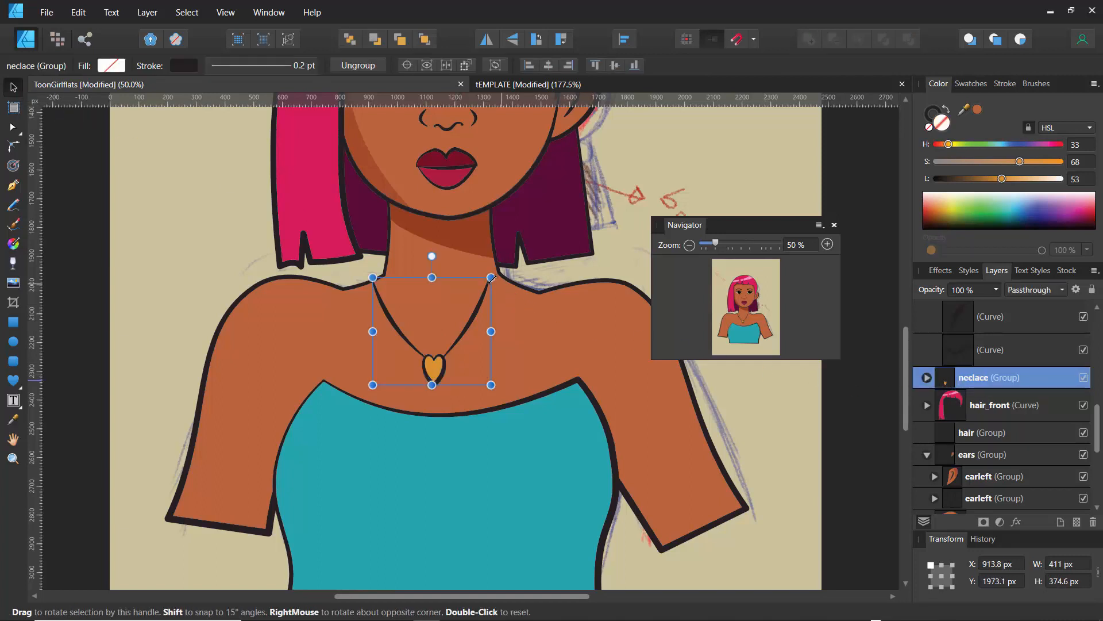
left_click_drag(491, 278, 499, 269)
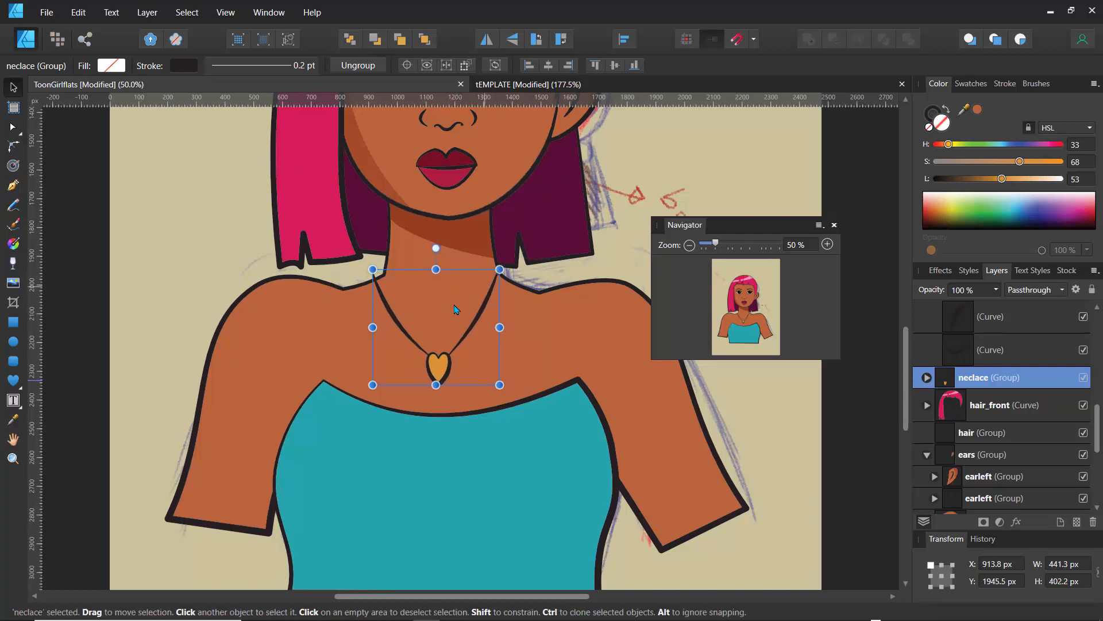
left_click_drag(450, 311, 460, 315)
left_click(362, 283)
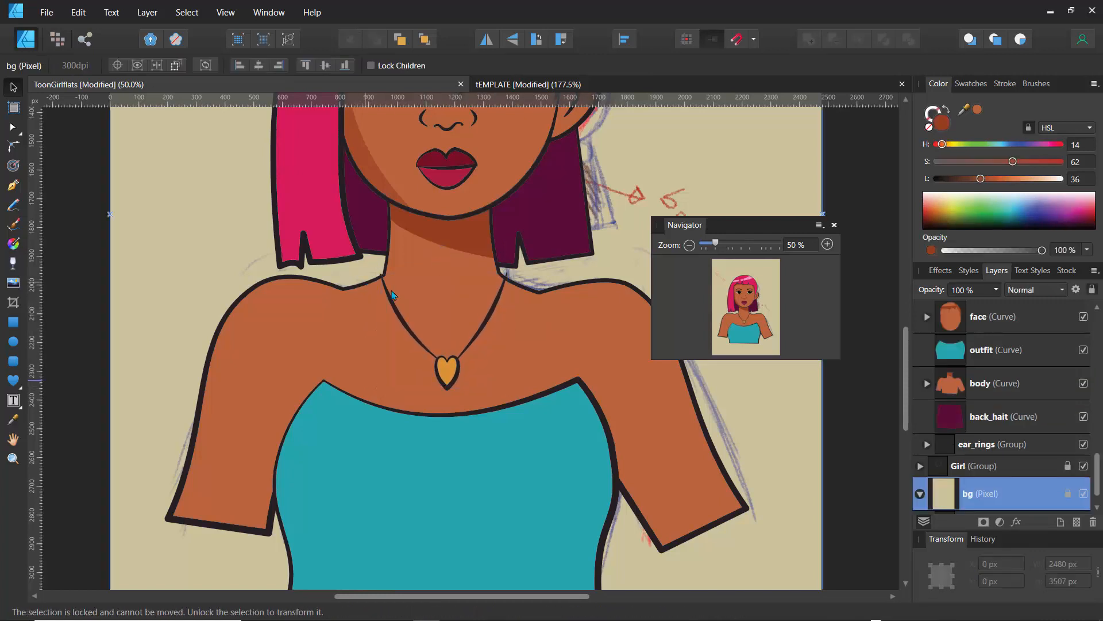
Step: Nudge the necklace group down to about Y 1972 px so its chain ends meet the neck and shoulder outlines
left_click_drag(718, 246, 762, 244)
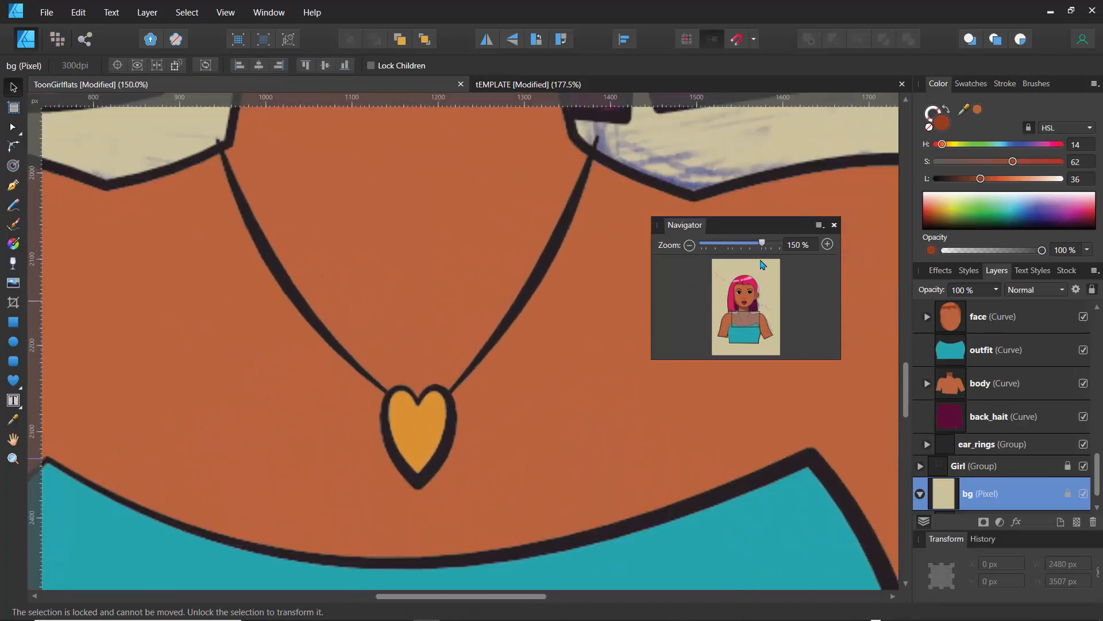
left_click(484, 360)
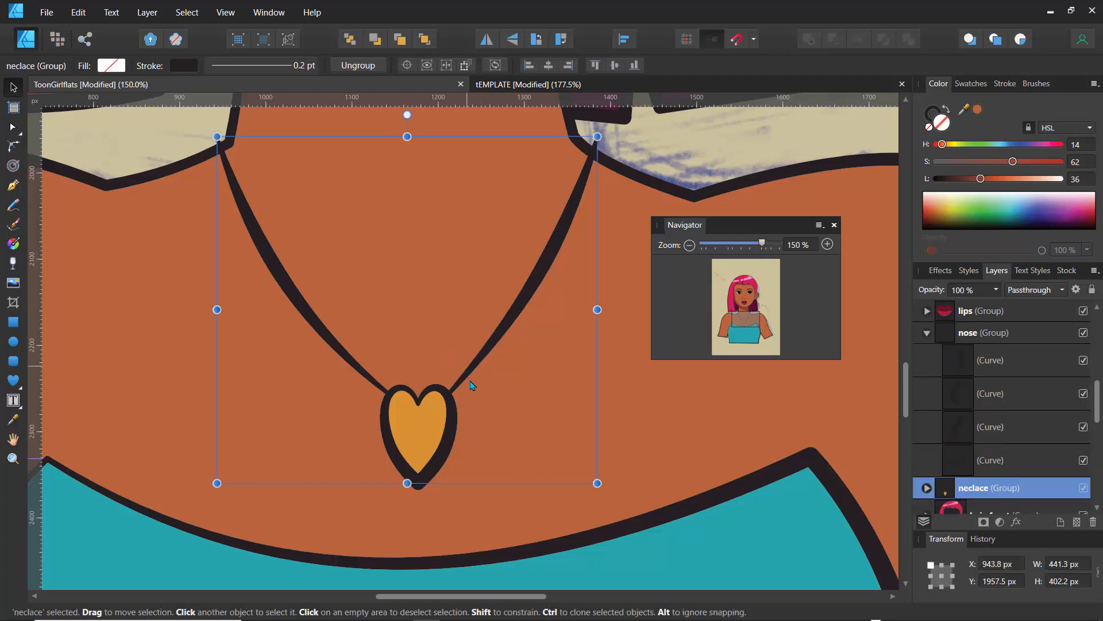
left_click_drag(468, 370, 468, 384)
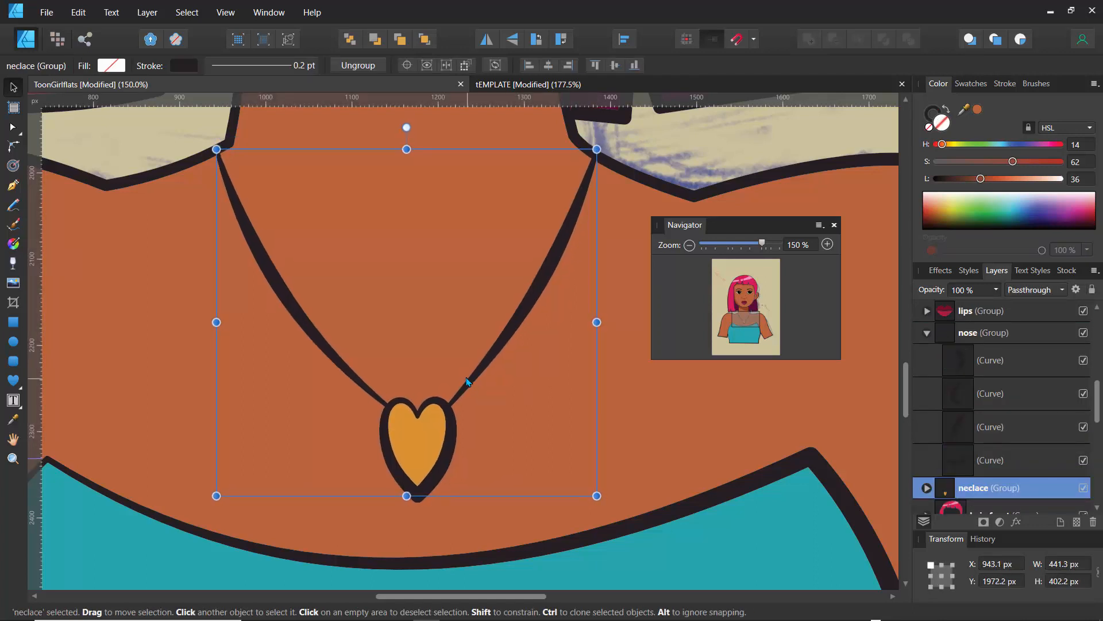
left_click(135, 161)
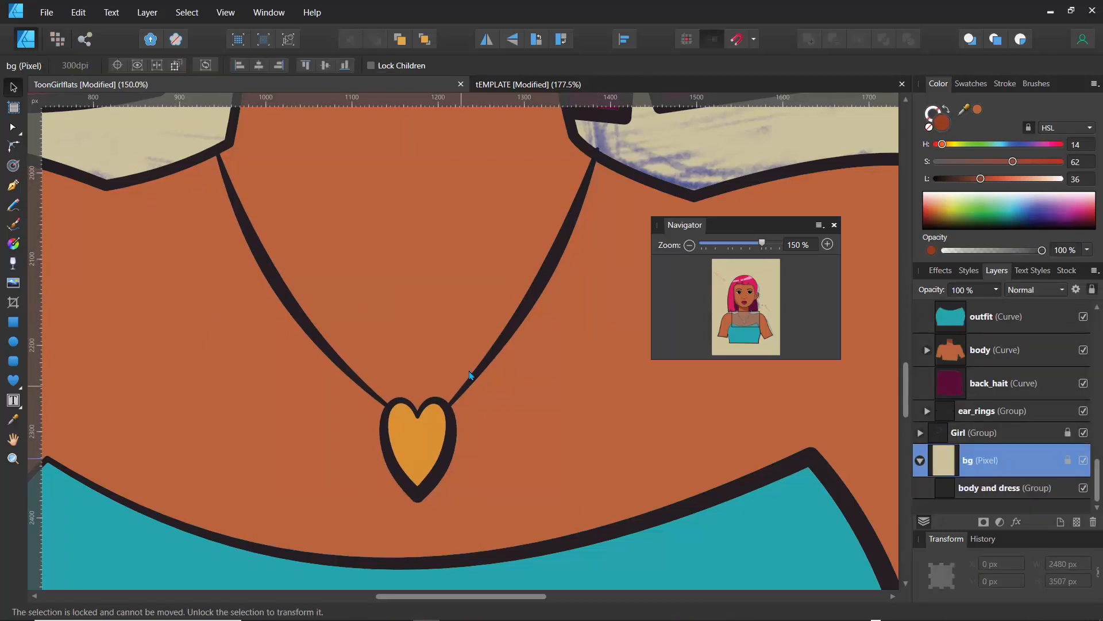
Step: Nudge the necklace group to X 940.5 px, Y 1974.8 px and expand the group to list its parts
left_click(475, 381)
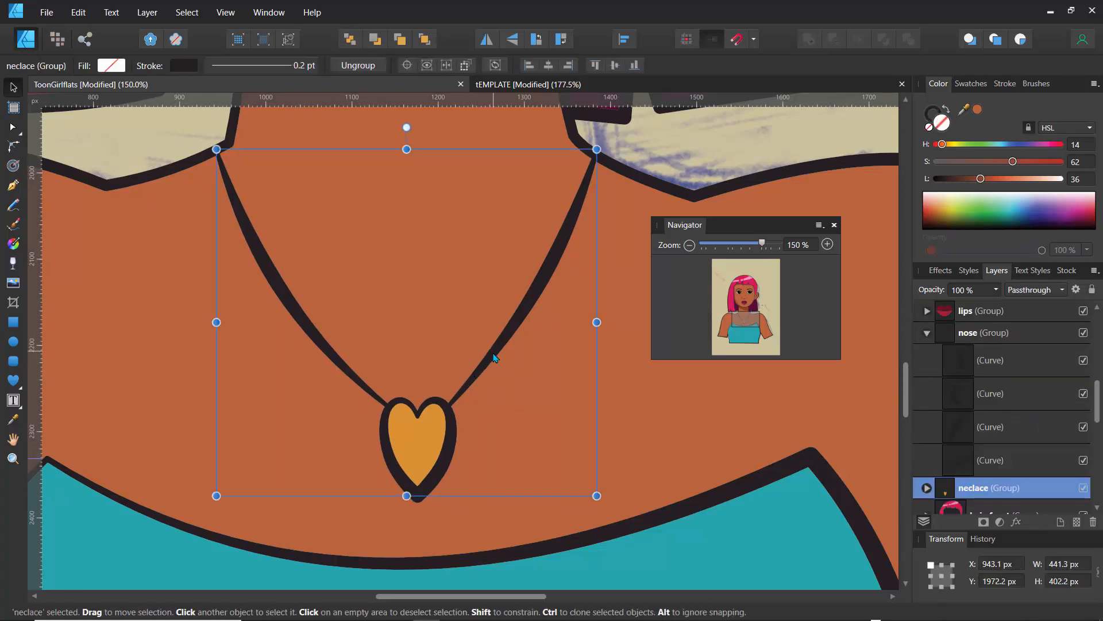
left_click_drag(493, 358, 493, 360)
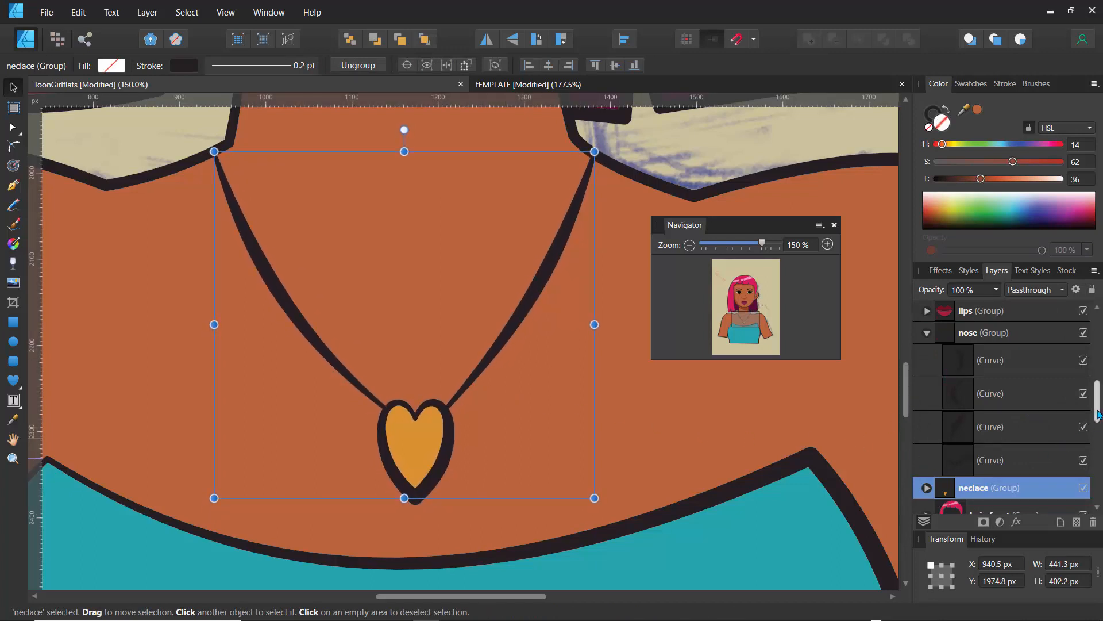
mouse_move(1098, 414)
left_mouse_down()
mouse_move(1098, 460)
mouse_move(1098, 431)
left_mouse_up()
left_click(927, 345)
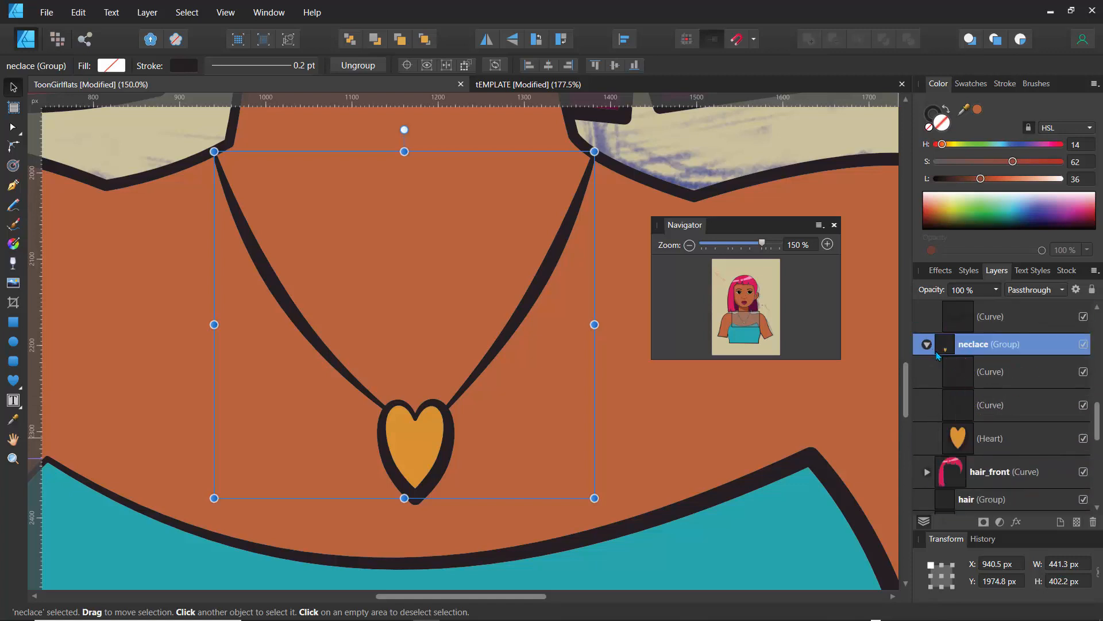
Step: Recolour the stroke of the right necklace strand to golden yellow FFBA1A
left_click(958, 384)
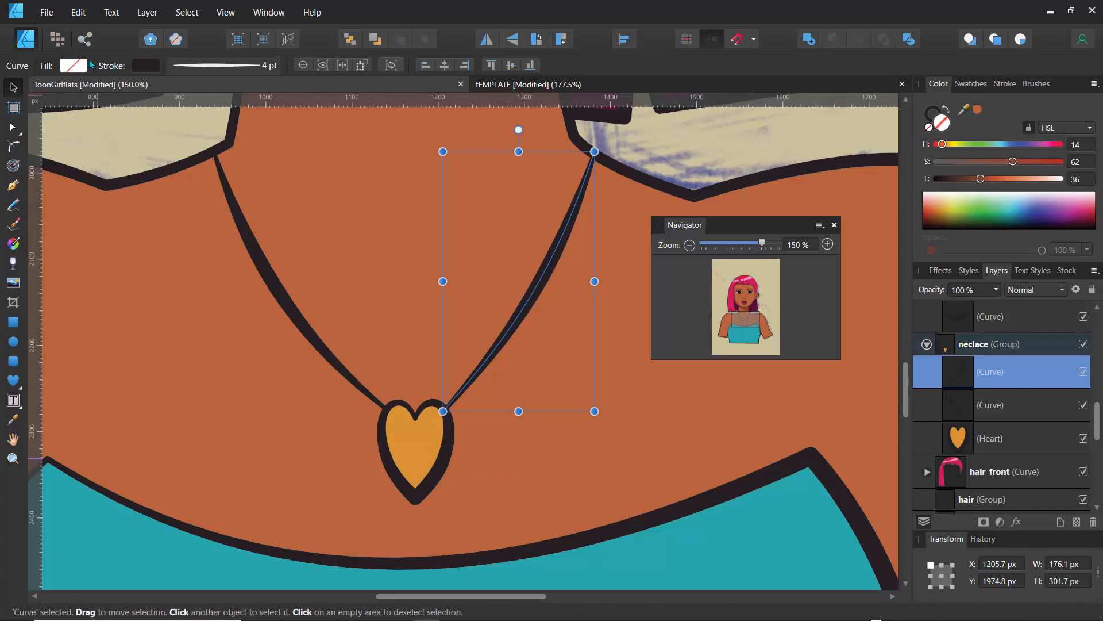
left_click(146, 69)
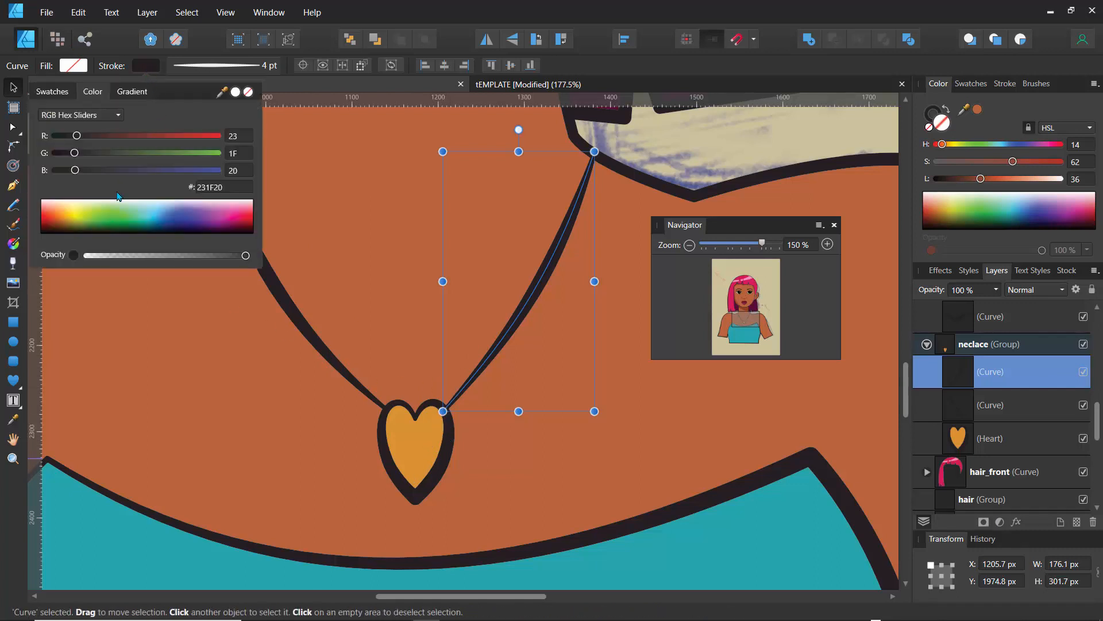
left_click(79, 222)
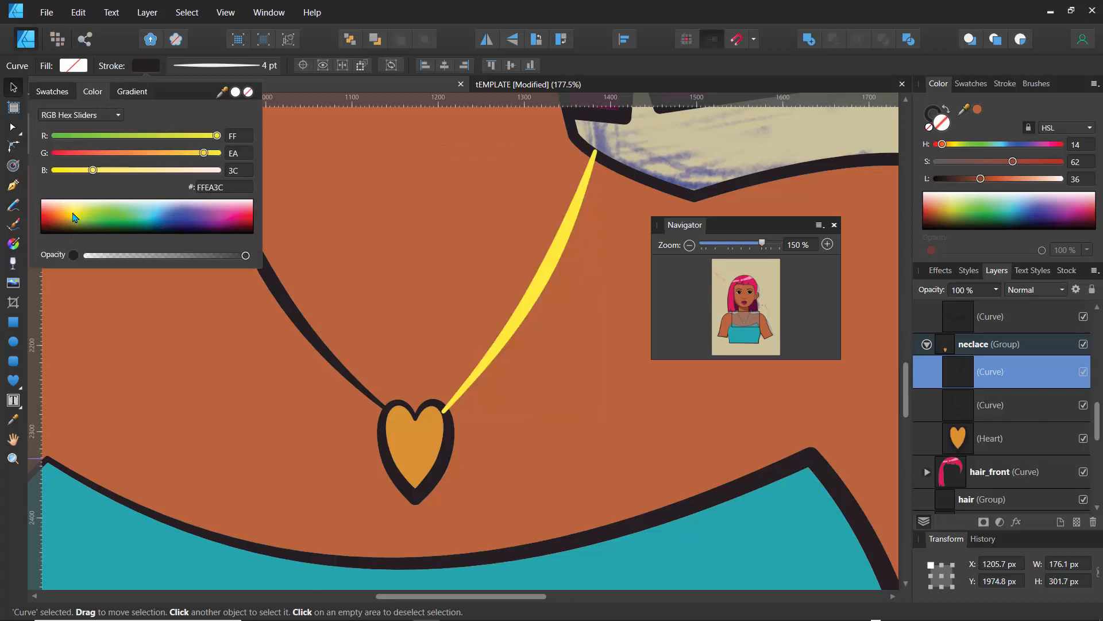
left_click_drag(77, 221, 76, 222)
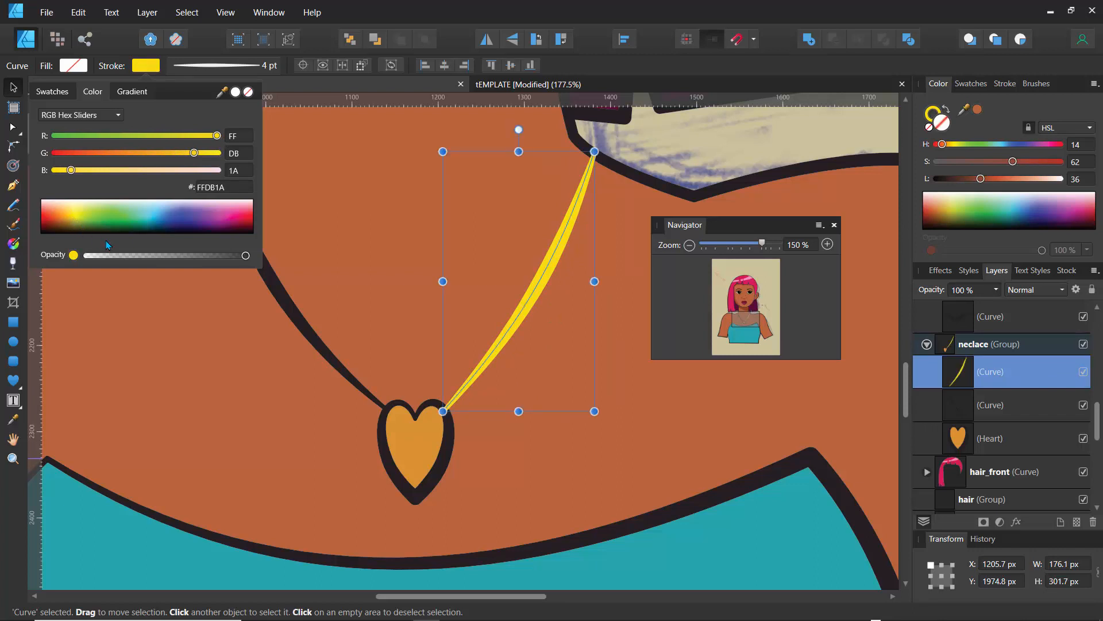
mouse_move(191, 154)
left_mouse_down()
mouse_move(170, 163)
mouse_move(180, 167)
left_mouse_up()
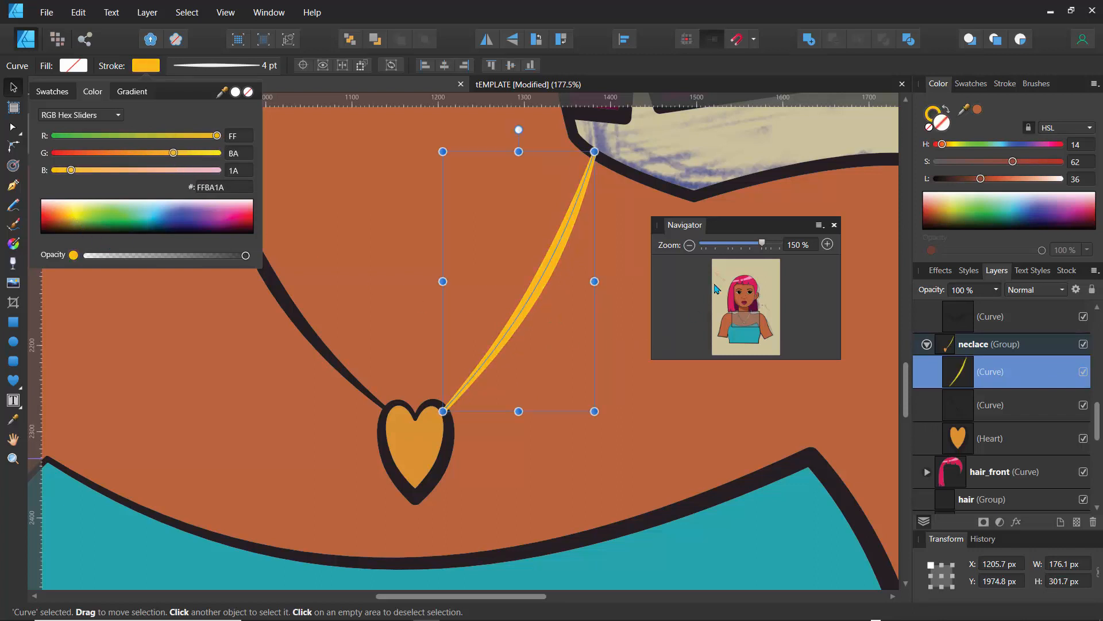
left_click(707, 196)
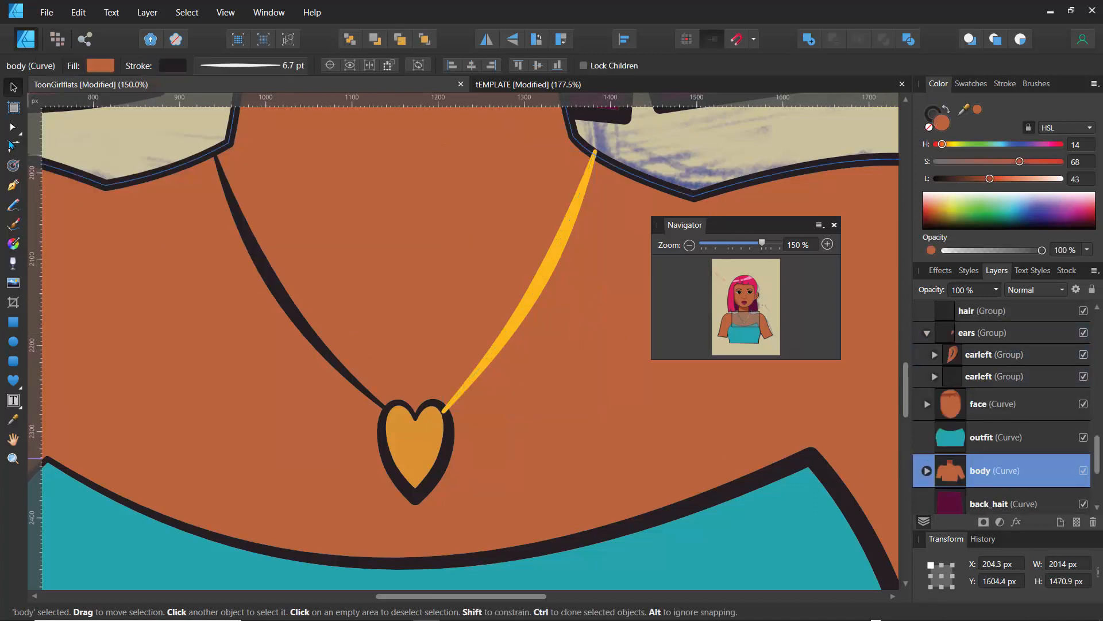
Step: With the left necklace strand selected, sample the right strand's golden yellow and reset the left strand's fill to none
key("a")
left_click(259, 253)
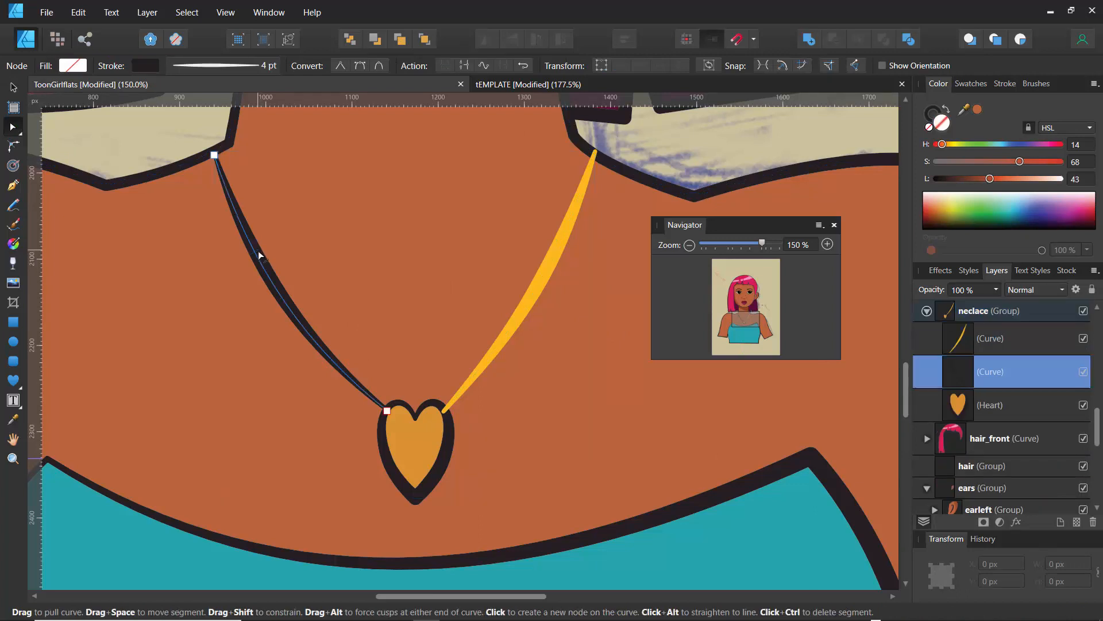
left_click(13, 420)
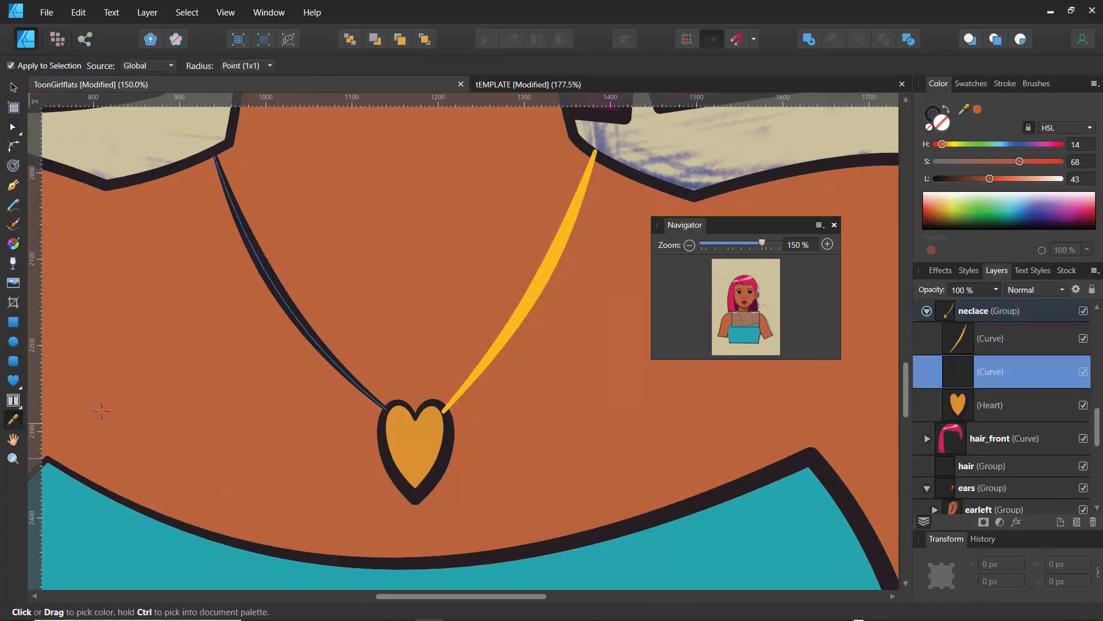
left_click(488, 357)
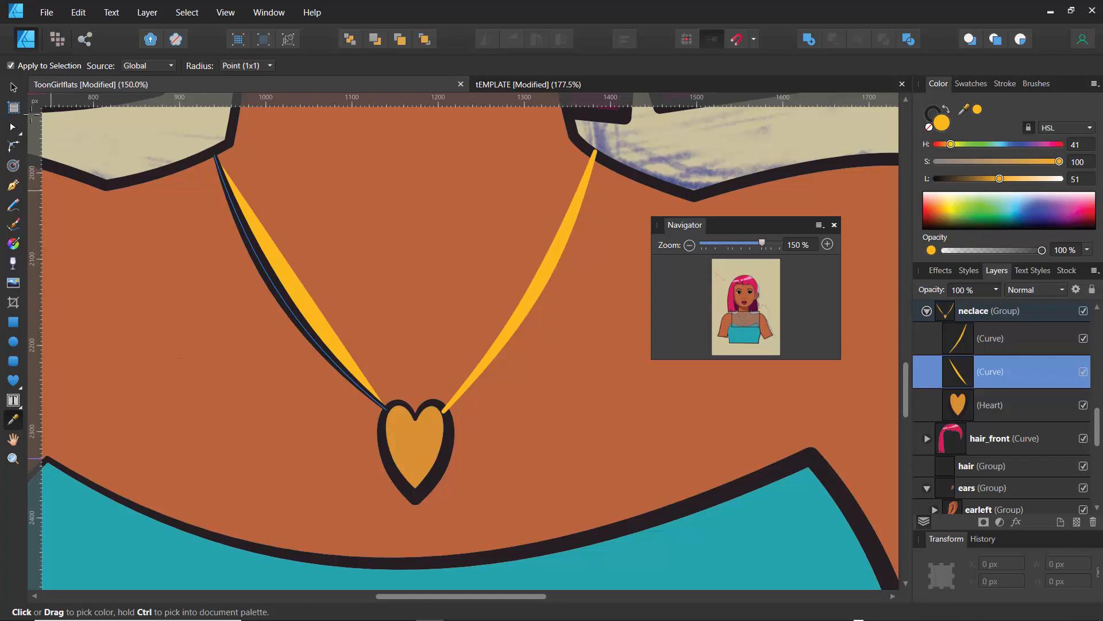
left_click(14, 88)
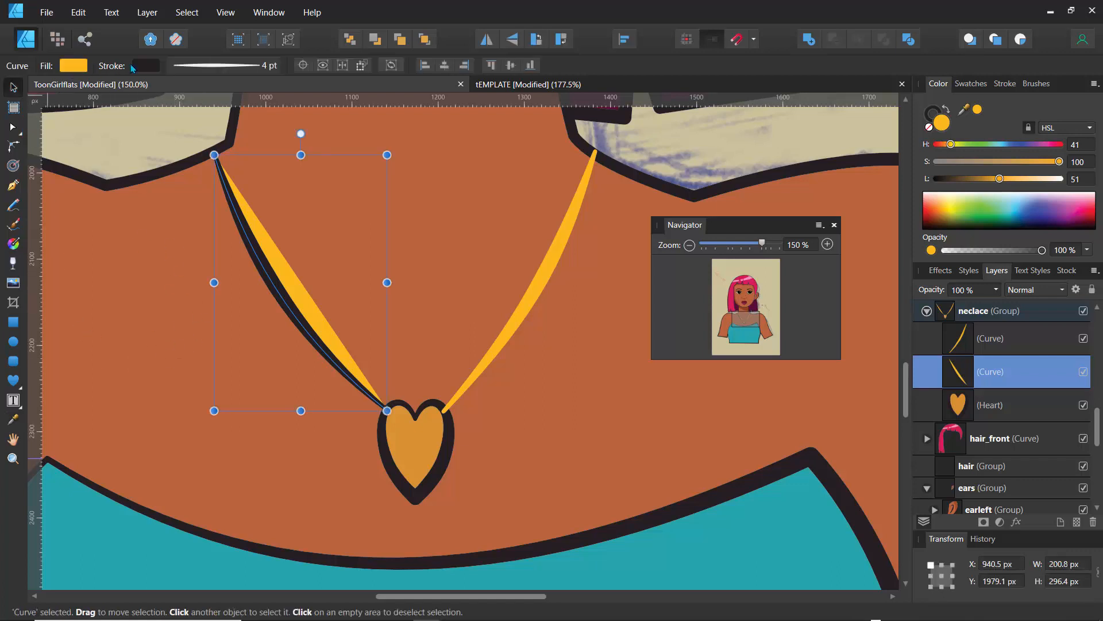
left_click(73, 66)
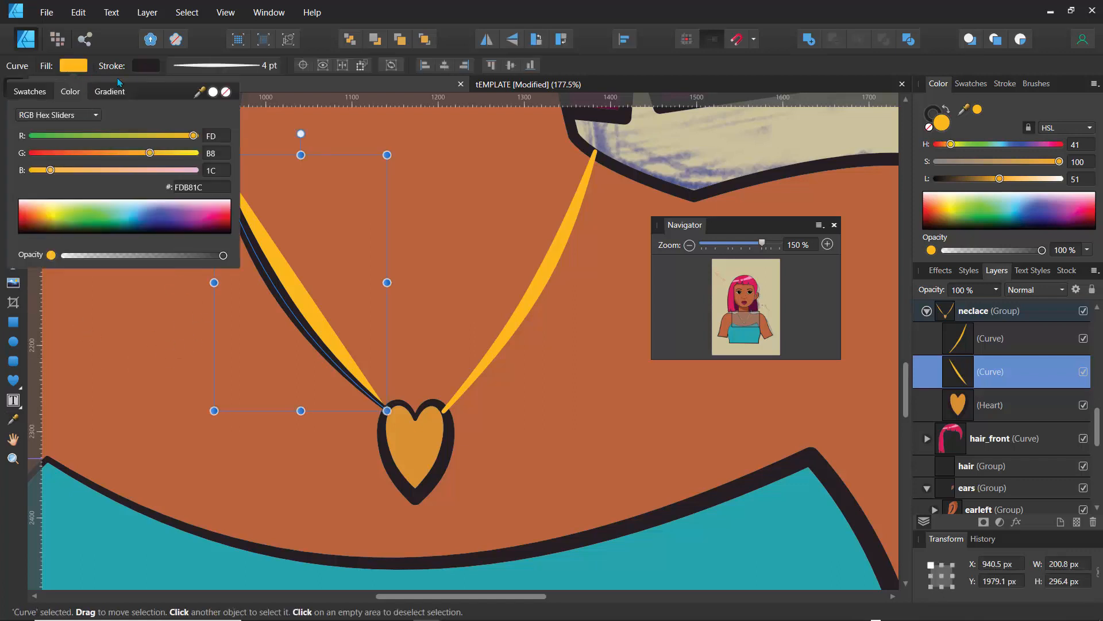
left_click(224, 93)
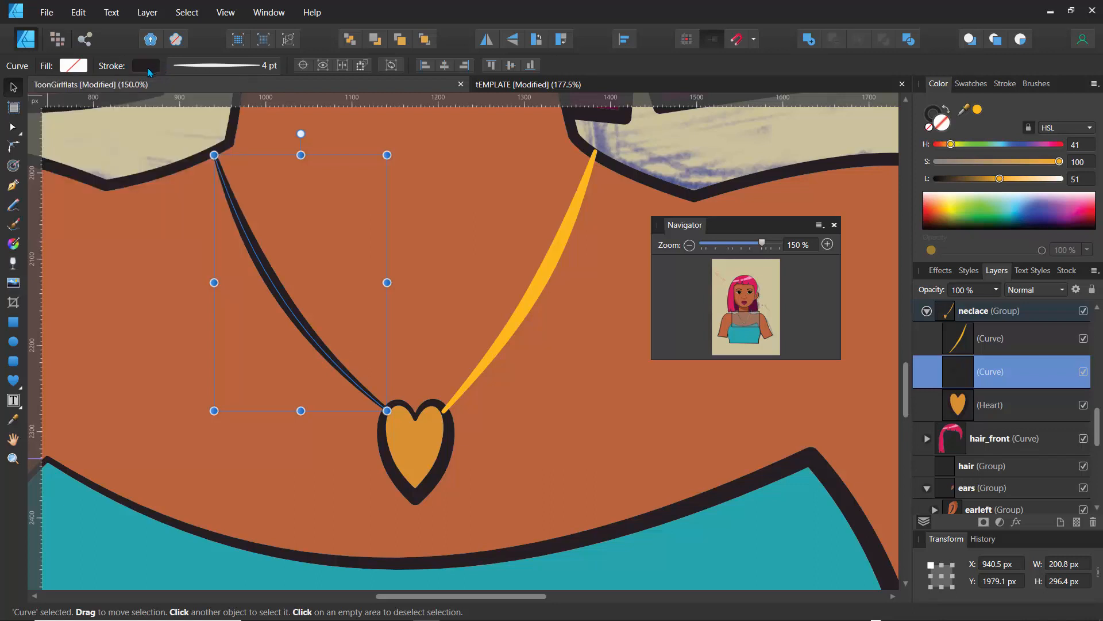
Step: Apply the sampled golden yellow swatch to the left necklace strand's stroke and deselect the strand
left_click(146, 66)
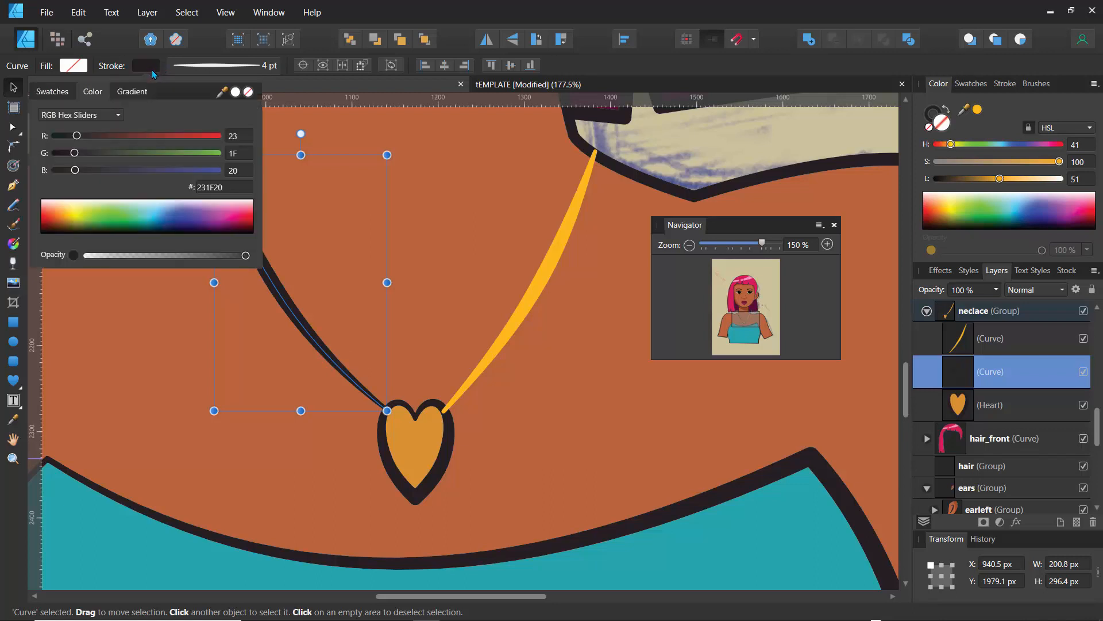
left_click(53, 95)
left_click(80, 116)
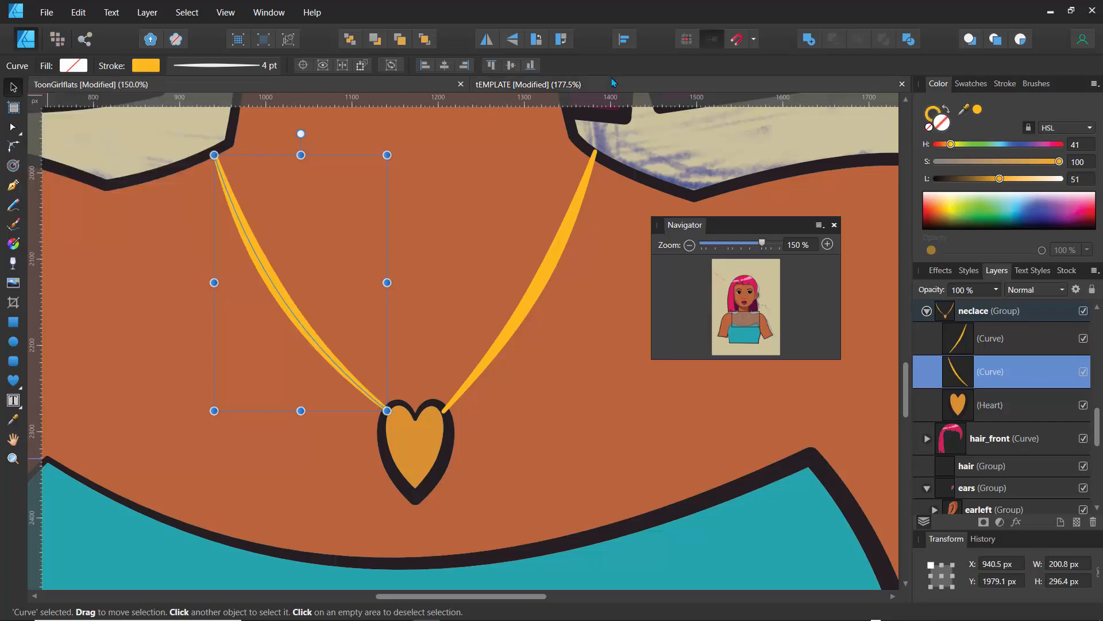
left_click(625, 154)
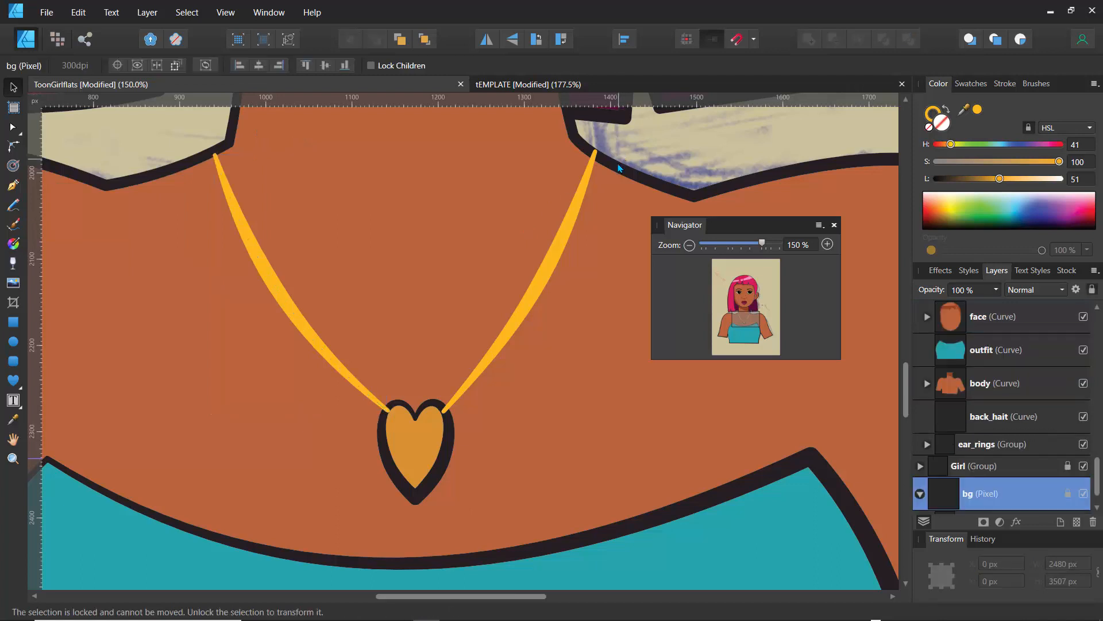
Step: Change the fill of the necklace's heart pendant to yellow D8D336
left_click(419, 448)
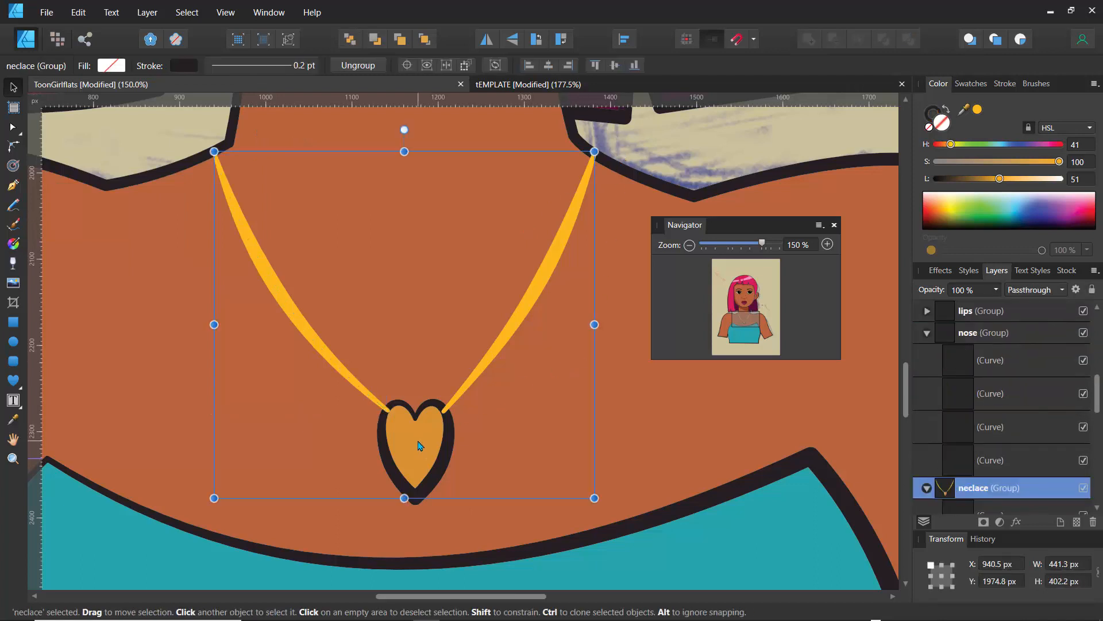
left_click(419, 441)
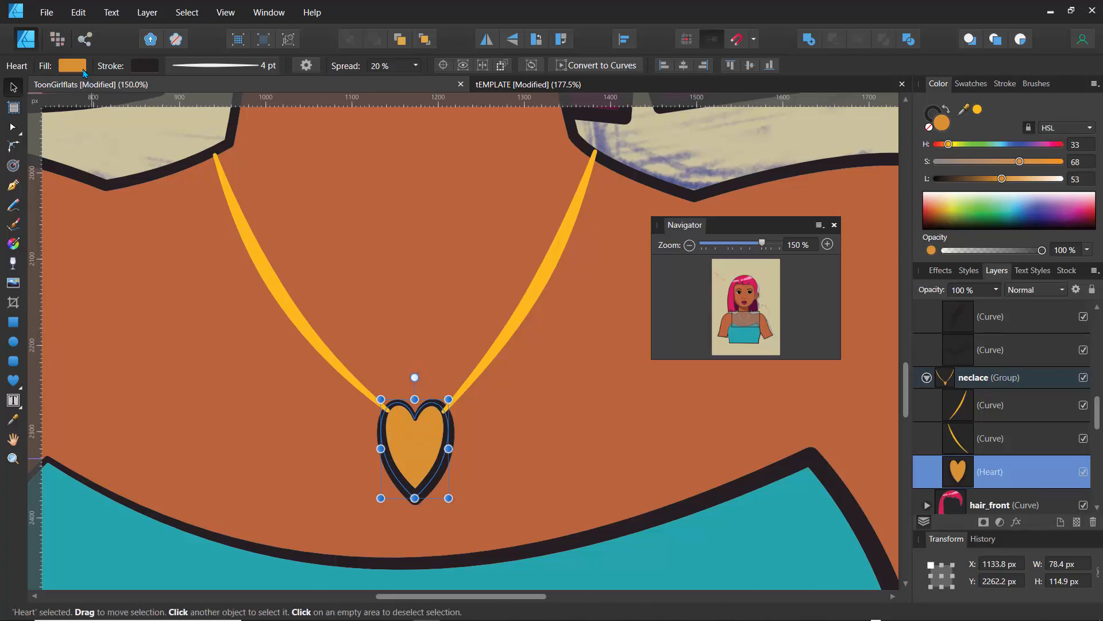
left_click(72, 66)
left_click_drag(128, 155, 171, 167)
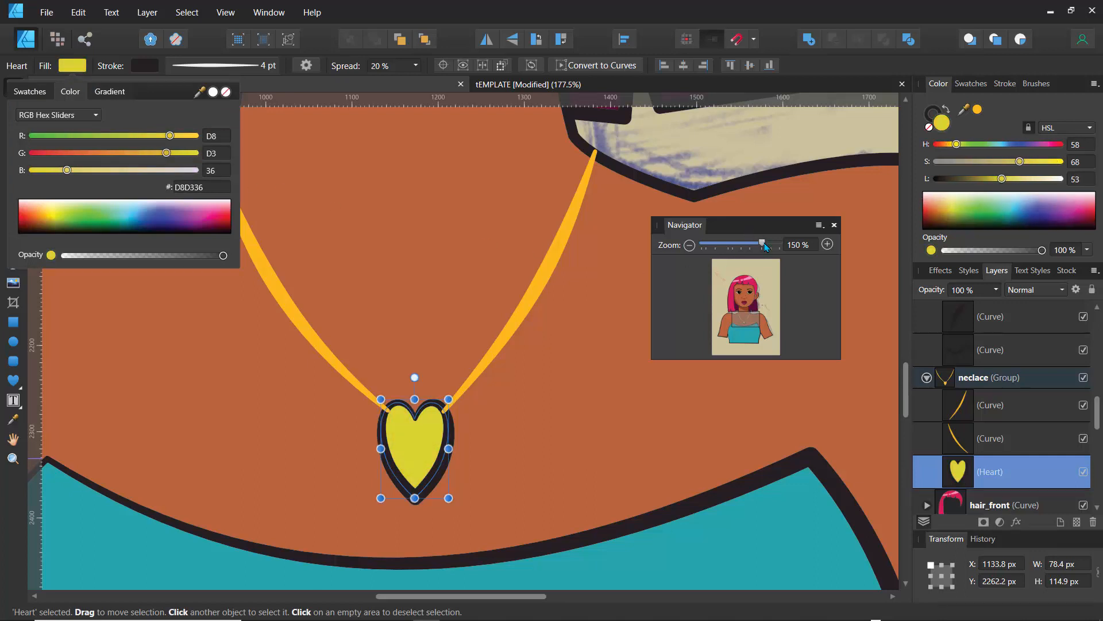
left_click_drag(755, 247, 711, 246)
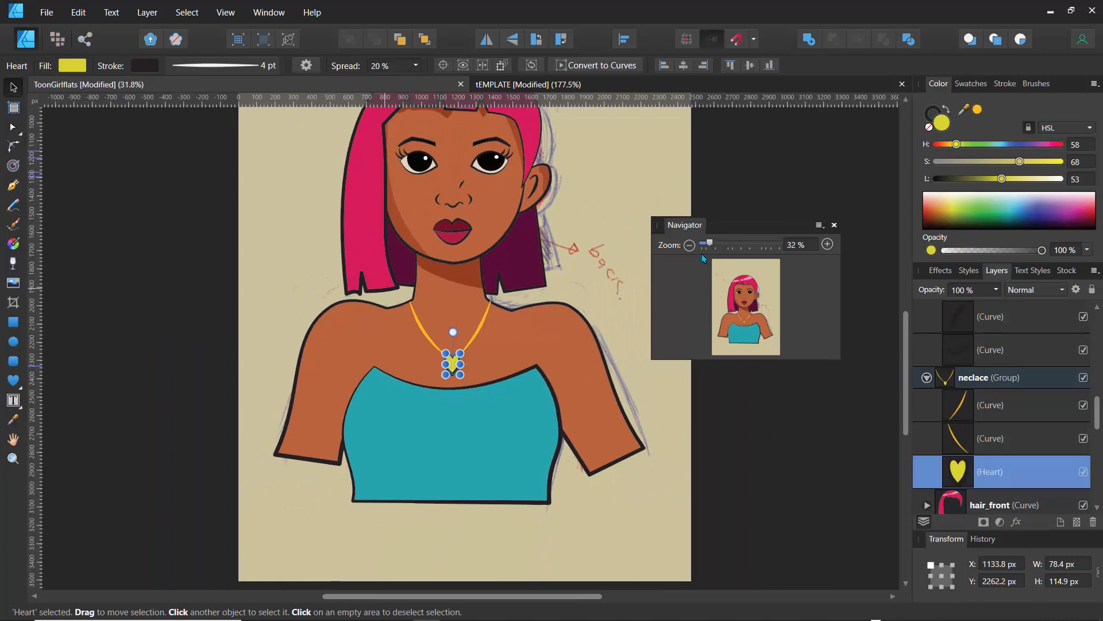
Step: Select the nose group and collapse both the nose and neclace groups in the layer list
double_click(438, 201)
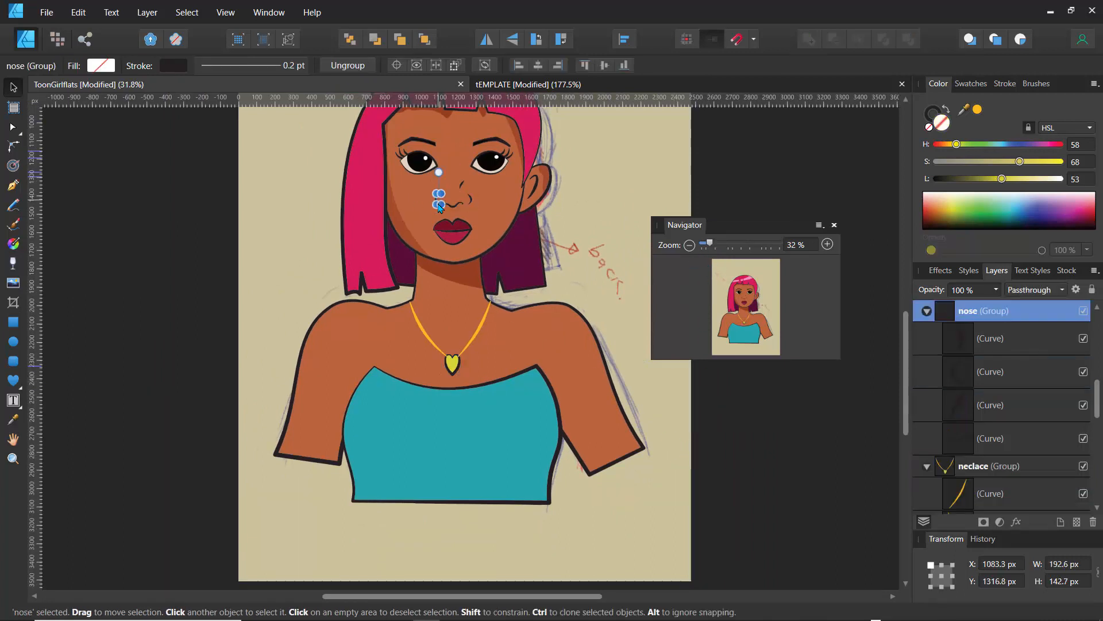
left_click(928, 312)
left_click(927, 334)
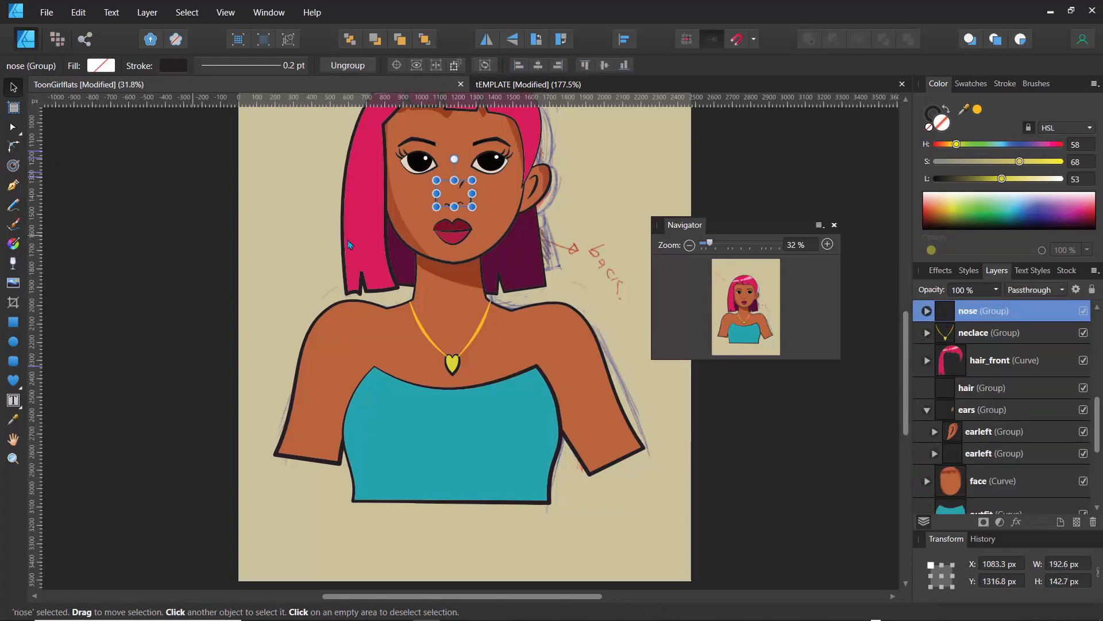
Step: Try to draw a small freehand shape over the tip of the nose with the Pencil tool, and undo it
left_click_drag(715, 244, 739, 244)
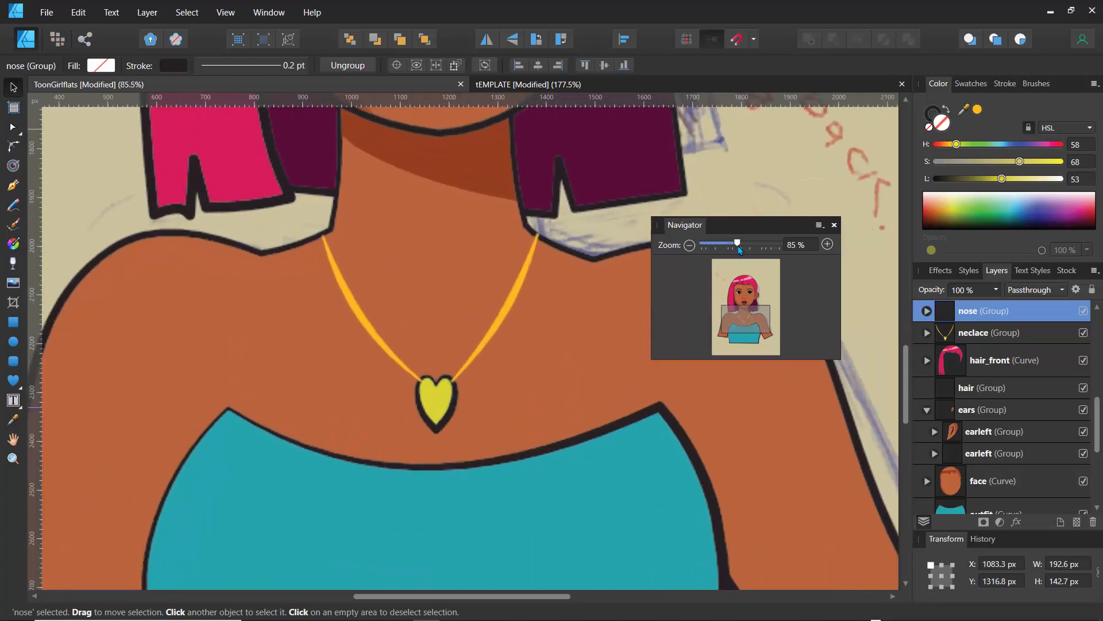
mouse_move(746, 322)
left_mouse_down()
mouse_move(747, 299)
mouse_move(750, 308)
left_mouse_up()
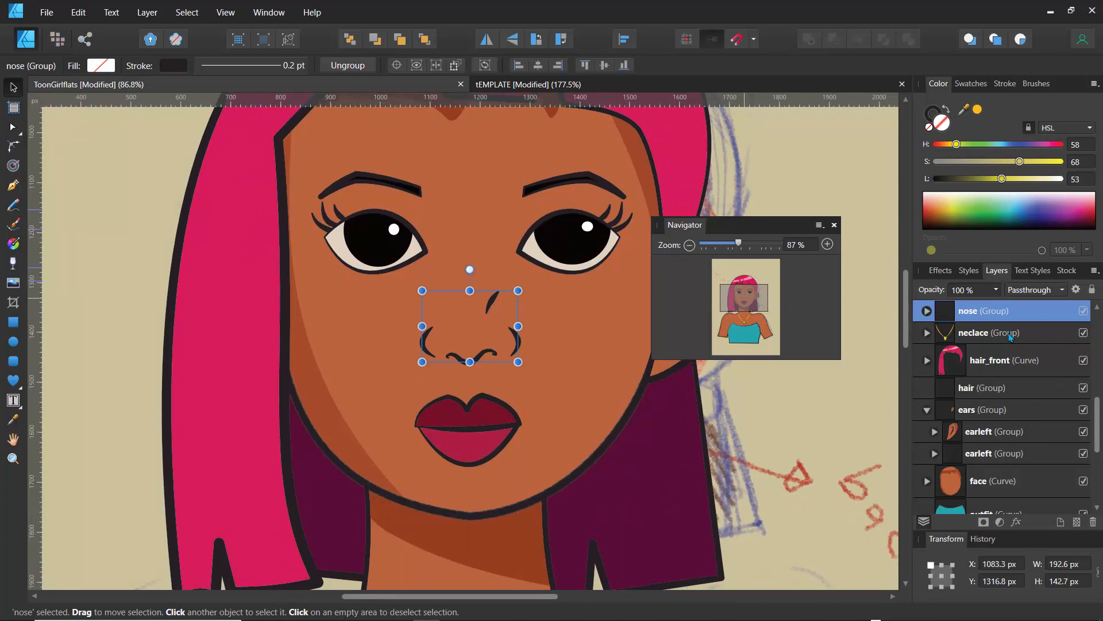
scroll(1043, 345, "up", 5)
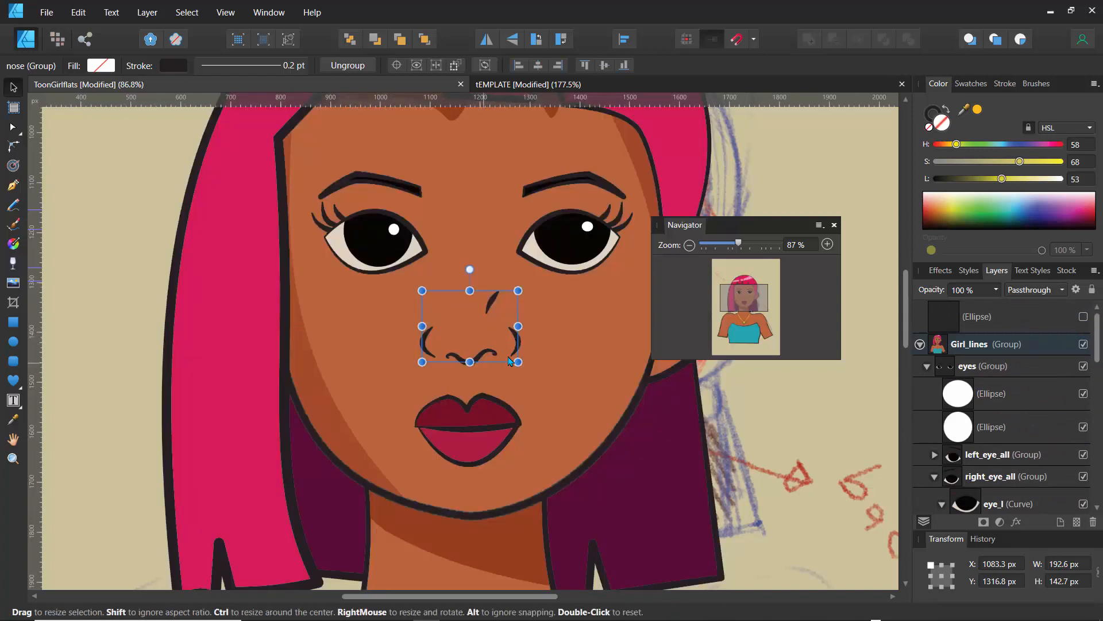
left_click(13, 205)
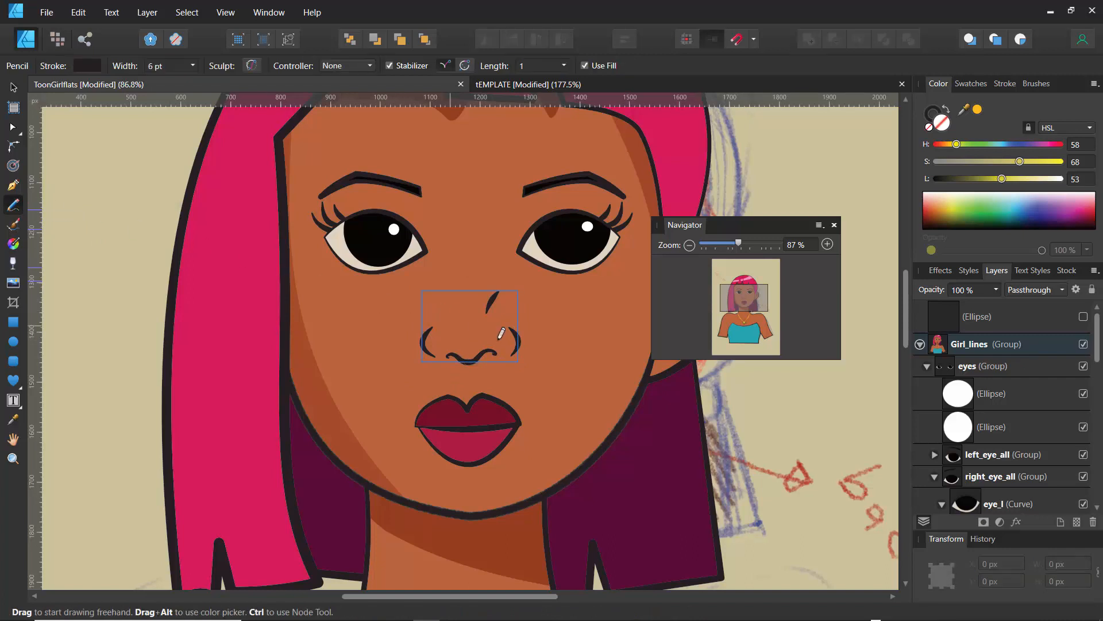
mouse_move(493, 328)
left_mouse_down()
mouse_move(459, 344)
mouse_move(450, 360)
mouse_move(482, 364)
mouse_move(490, 332)
left_mouse_up()
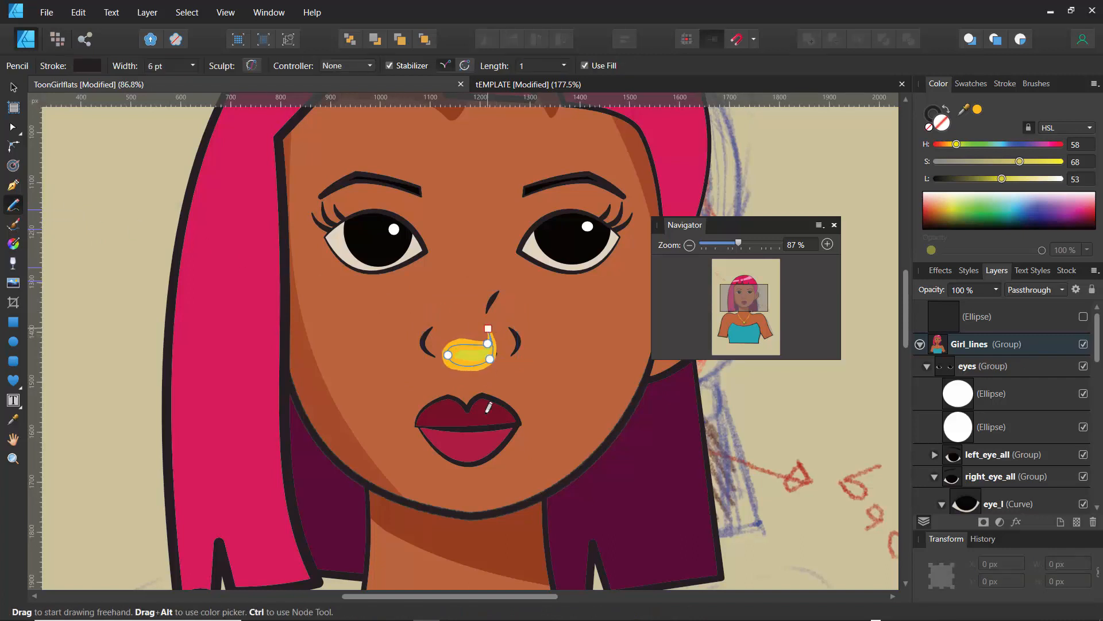
key("ctrl+z")
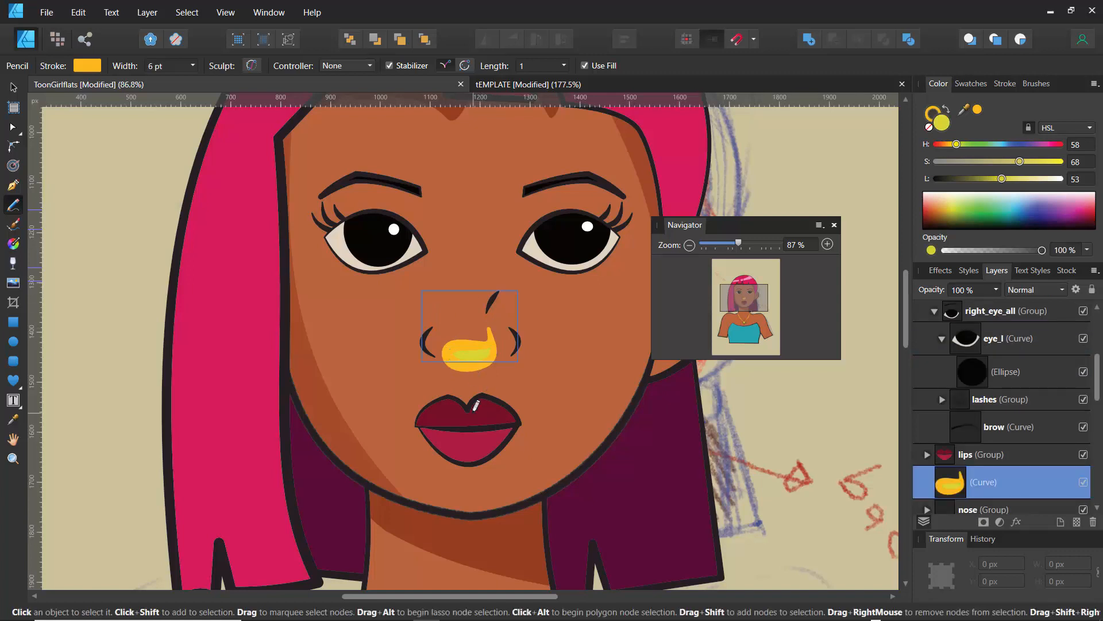
key("ctrl+z")
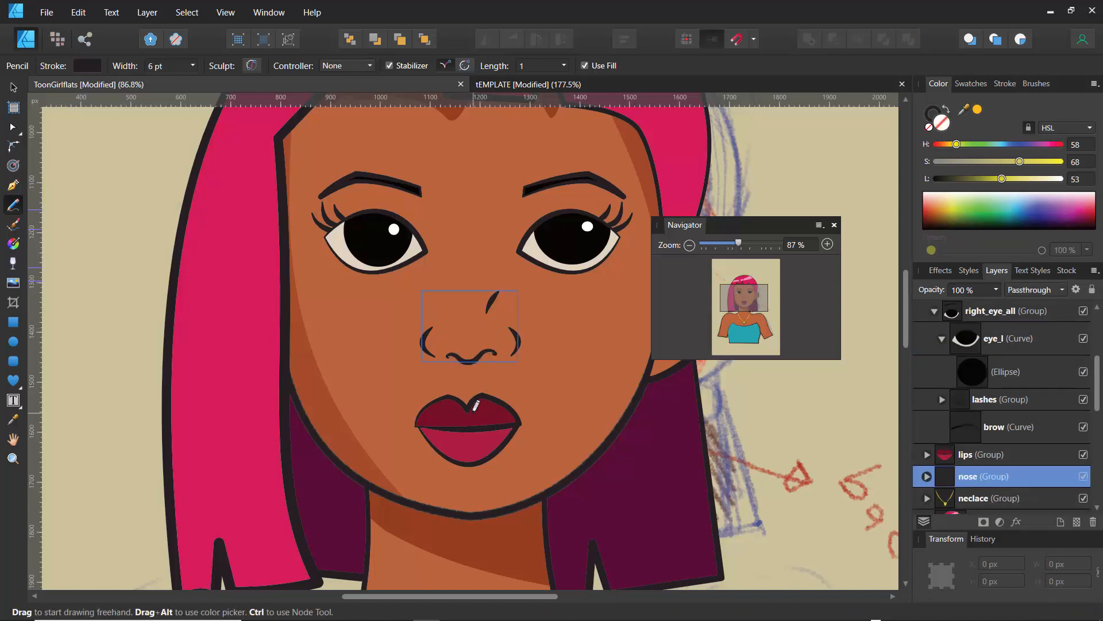
Step: Try setting the stroke to none while the nose group is selected, and undo the change
left_click(86, 66)
left_click(226, 92)
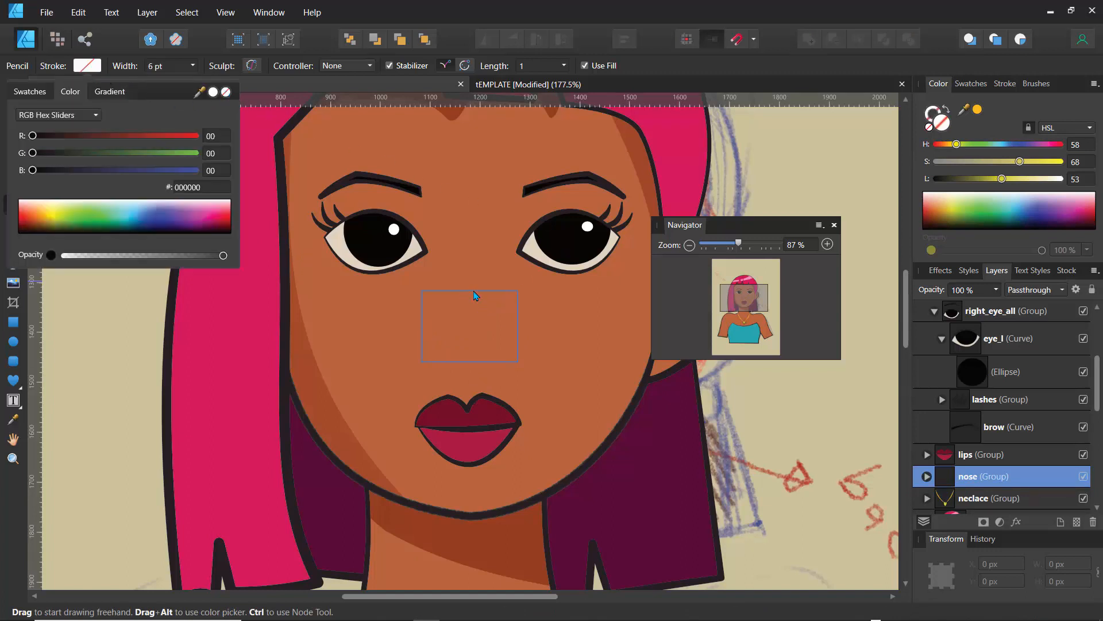
key("ctrl+z")
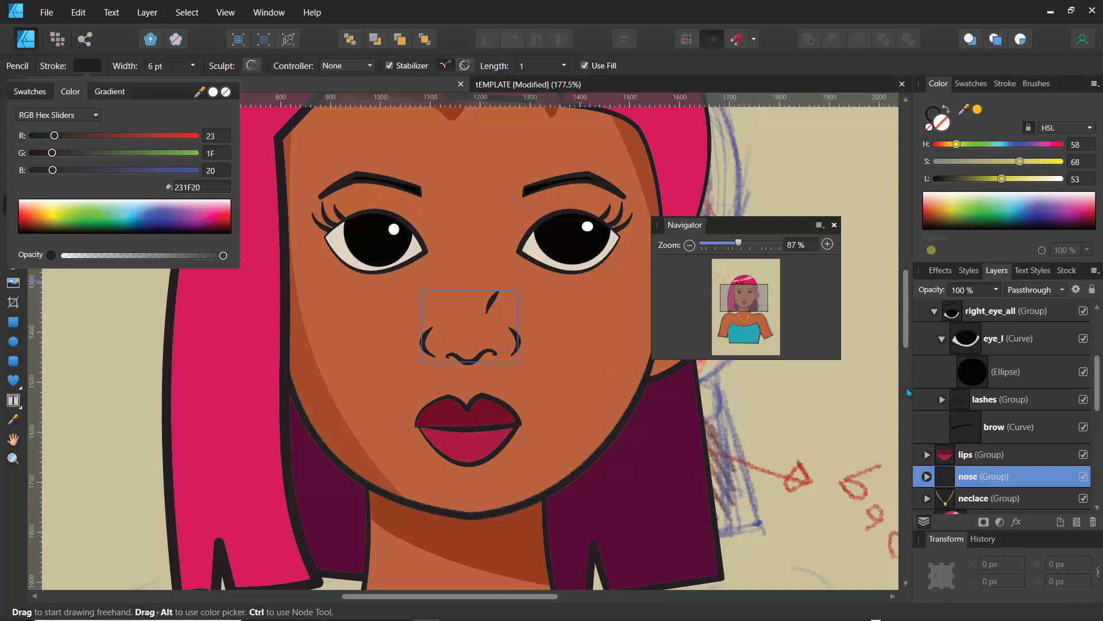
Step: Deselect the nose group by selecting the bg layer instead
left_click(926, 479)
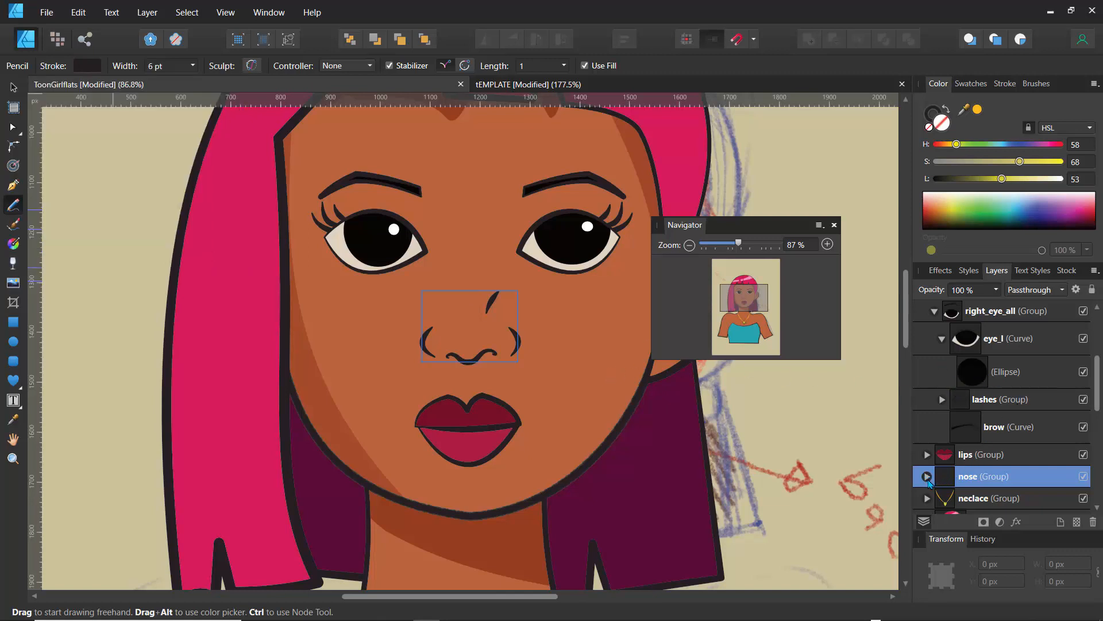
left_click(128, 209, "ctrl")
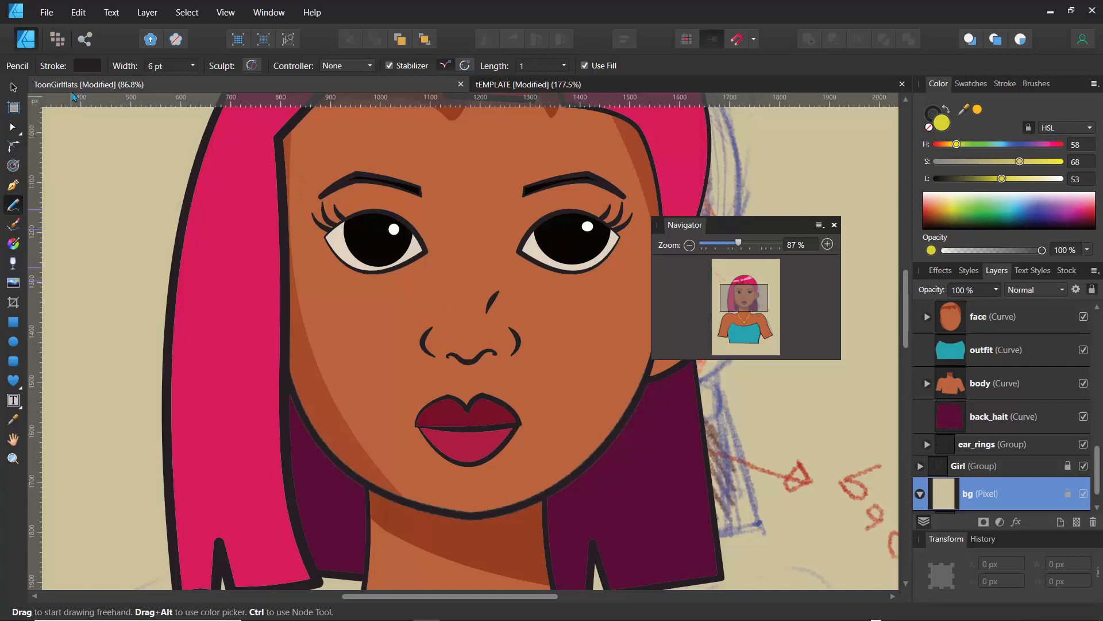
Step: Set the Pencil stroke to none and draw a small filled freehand shape over the underside of the nose
left_click(84, 68)
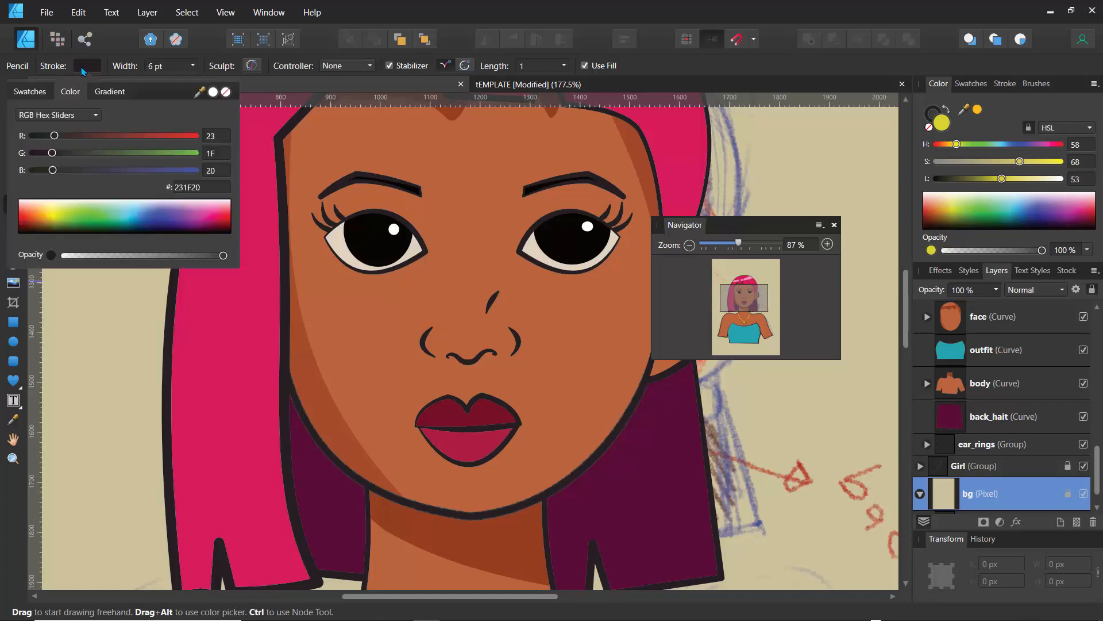
left_click(225, 93)
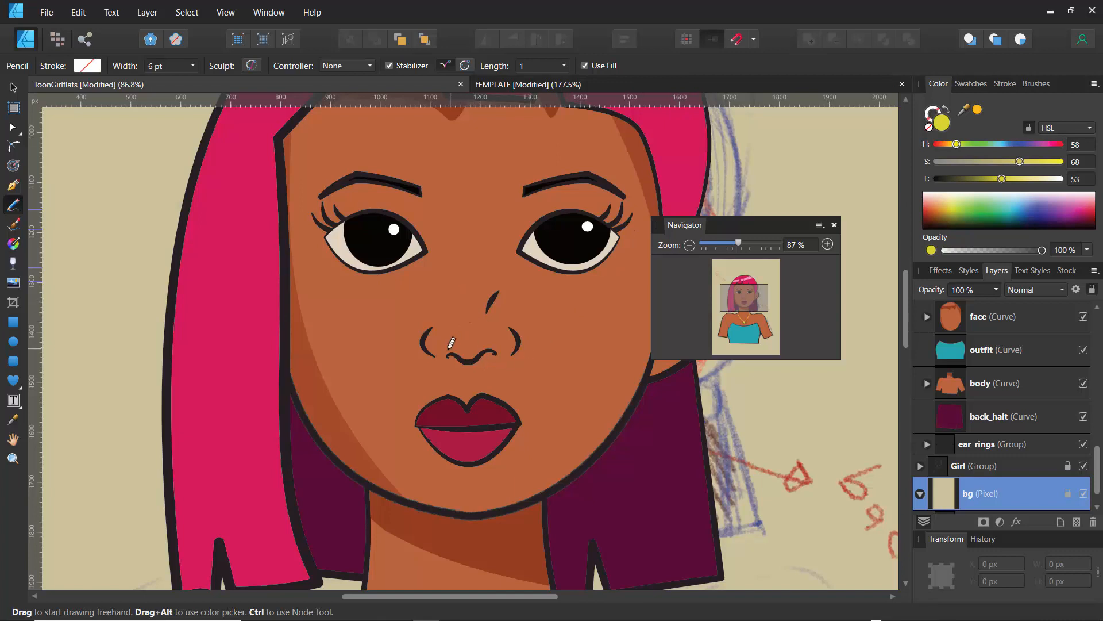
left_click_drag(449, 347, 457, 346)
left_click_drag(454, 342, 454, 360)
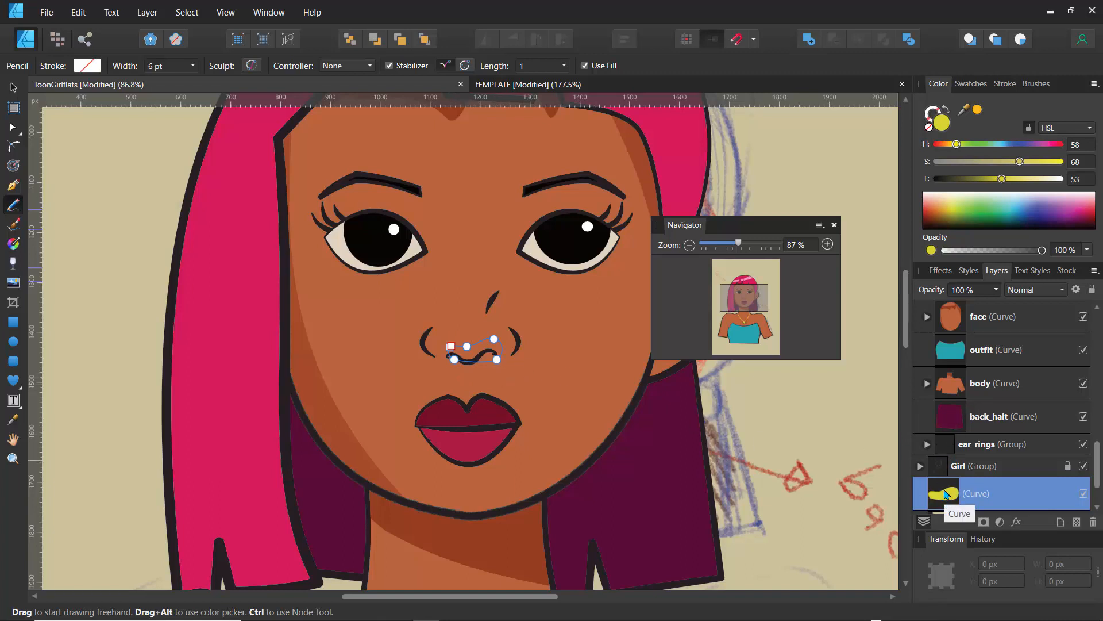
Step: Move the new nose-tip curve into the nose group, beneath the nose line curves
left_click_drag(947, 495, 929, 478)
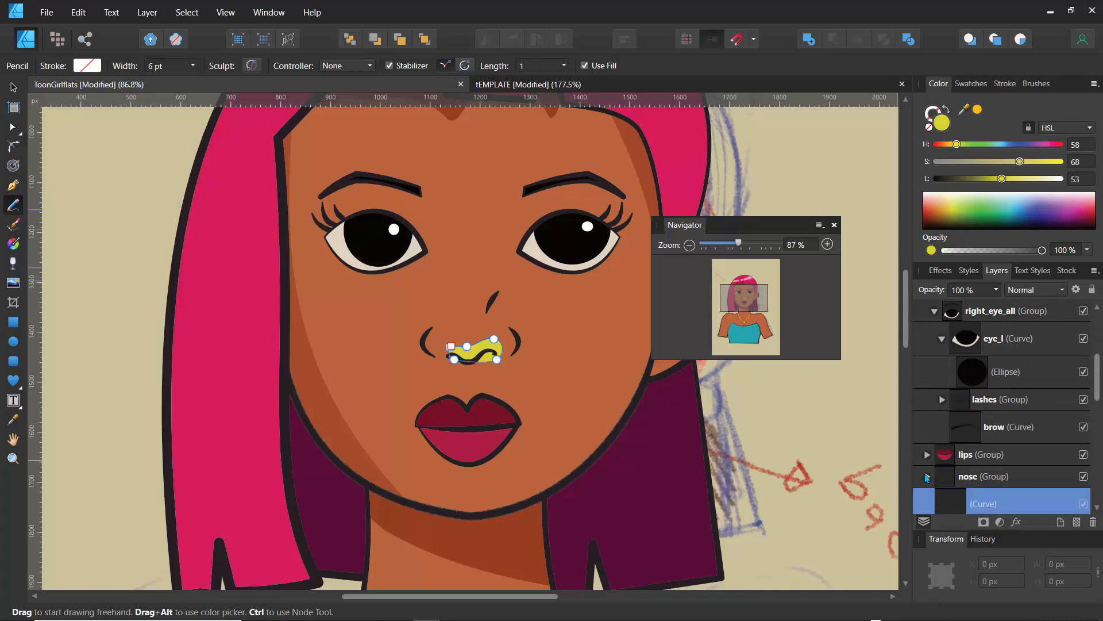
left_click(927, 477)
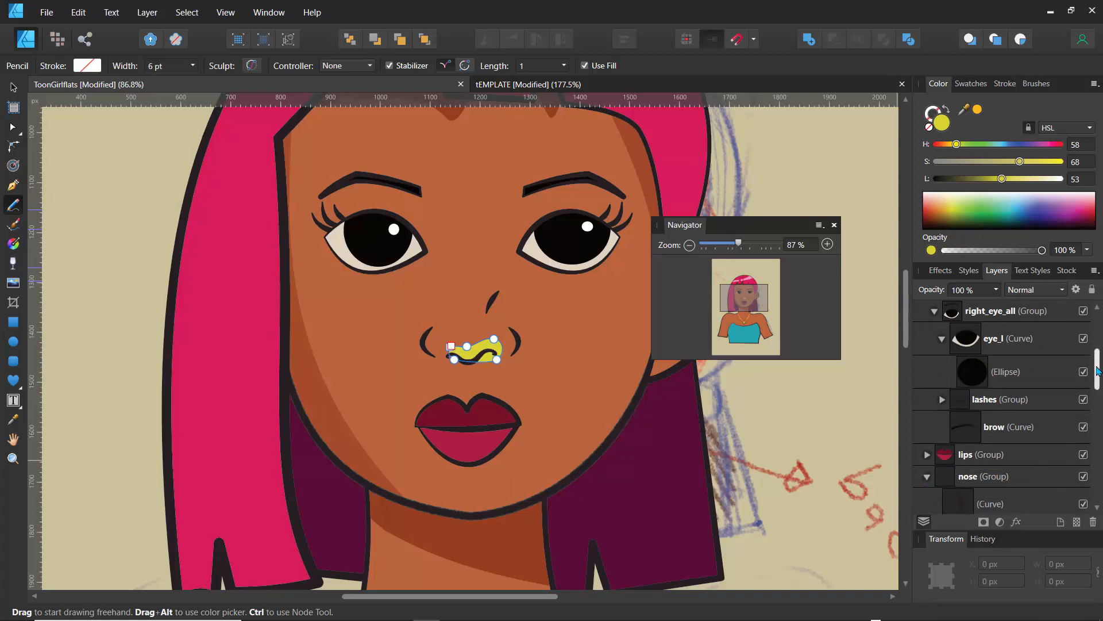
left_click_drag(1096, 368, 1096, 402)
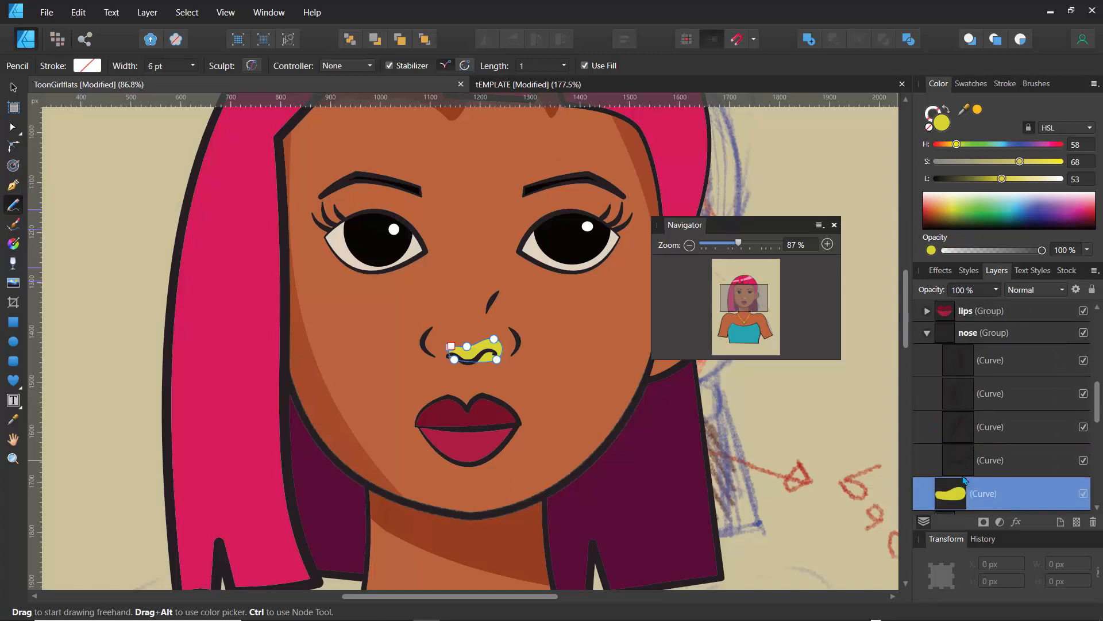
left_click_drag(953, 494, 961, 395)
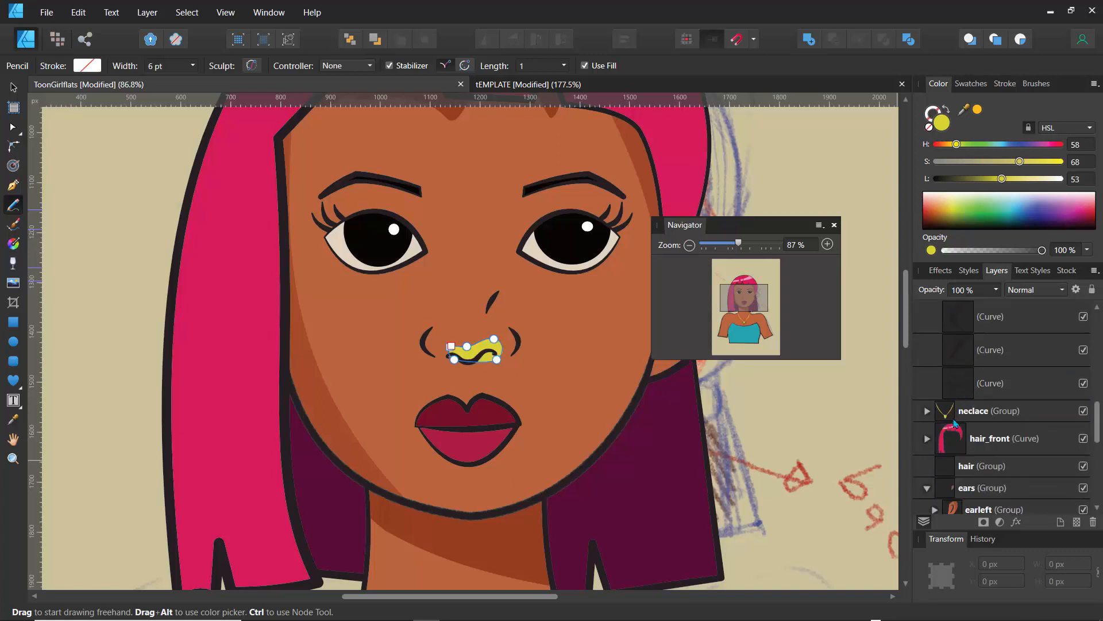
Step: Recolour the nose-tip shape with the sampled skin shadow brown (HSL 14, 84, 33) and widen it to about 138.8 by 54.6 px
left_click(13, 419)
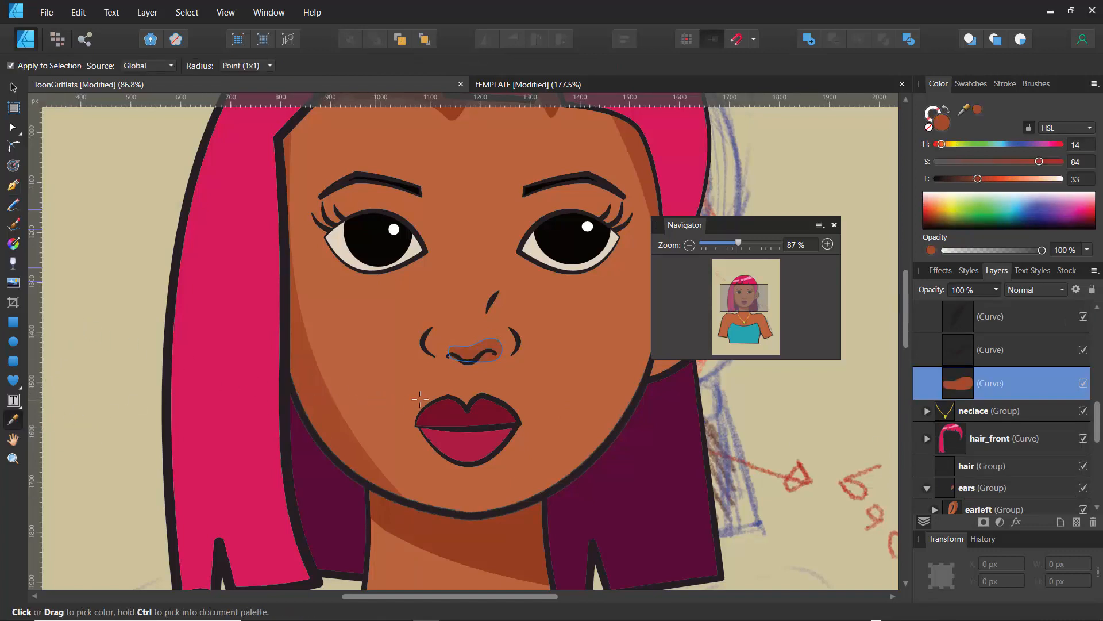
left_click(13, 87)
left_click_drag(439, 350, 429, 350)
left_click_drag(503, 337, 509, 334)
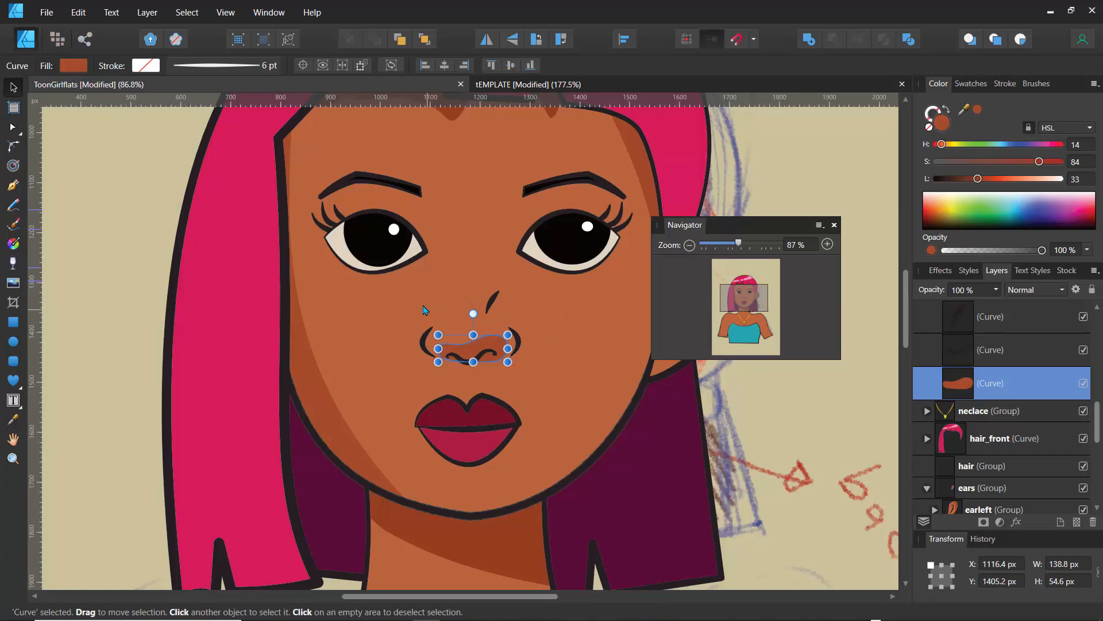
left_click(425, 320)
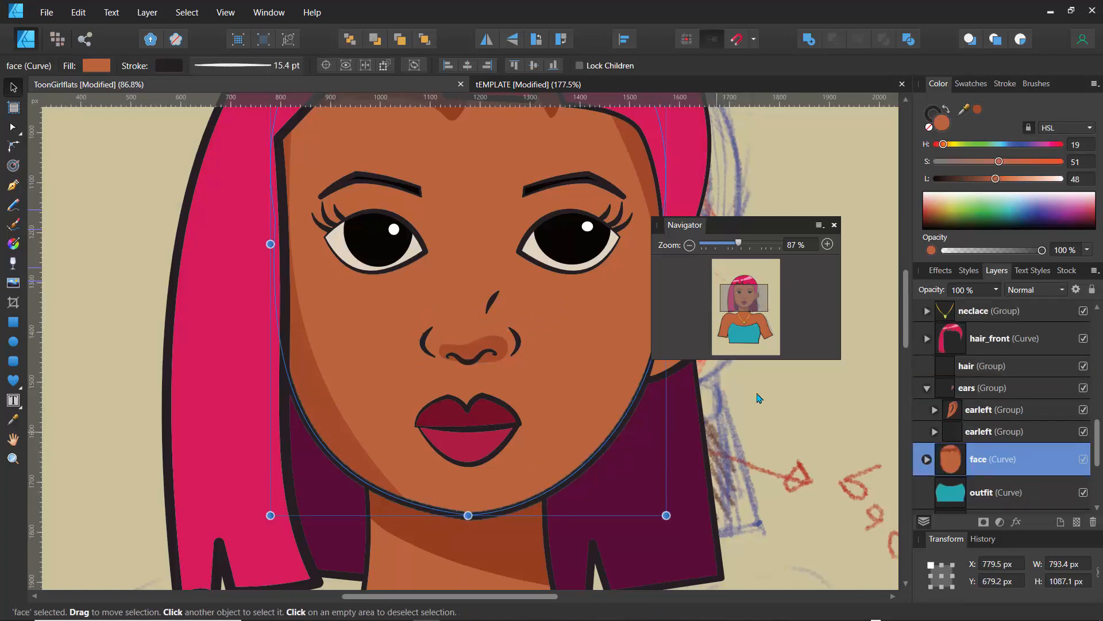
Step: Rotate the nose-tip shadow slightly clockwise and nudge it into place between the nostrils at about X 1113.9, Y 1397.8 px
left_click_drag(738, 244, 727, 285)
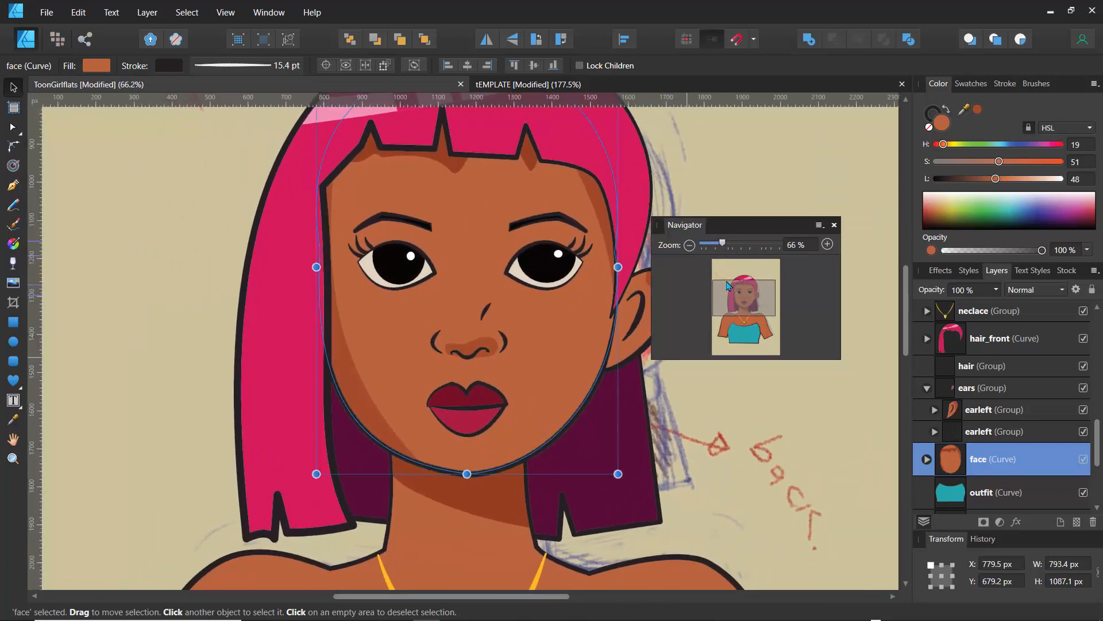
left_click(472, 351)
left_click(471, 351)
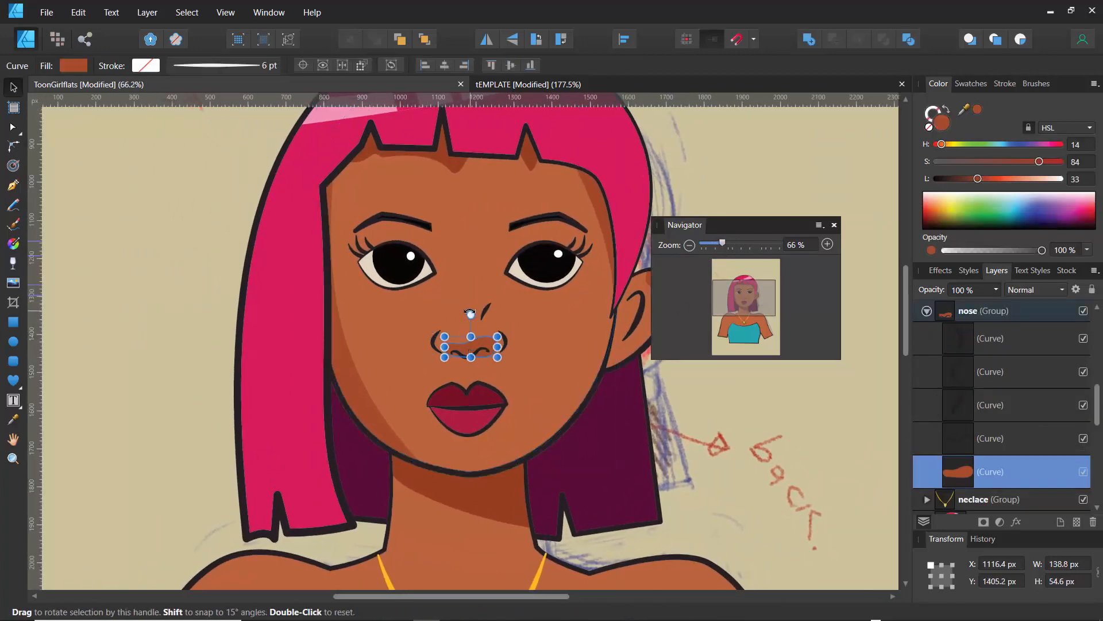
left_click_drag(470, 313, 476, 315)
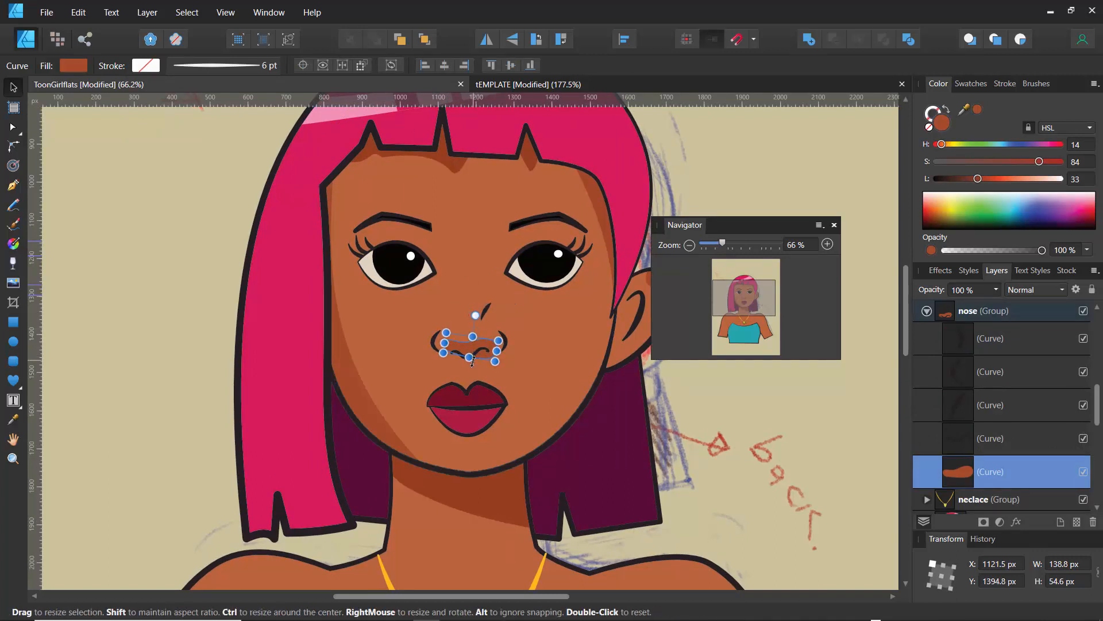
left_click_drag(471, 359, 469, 360)
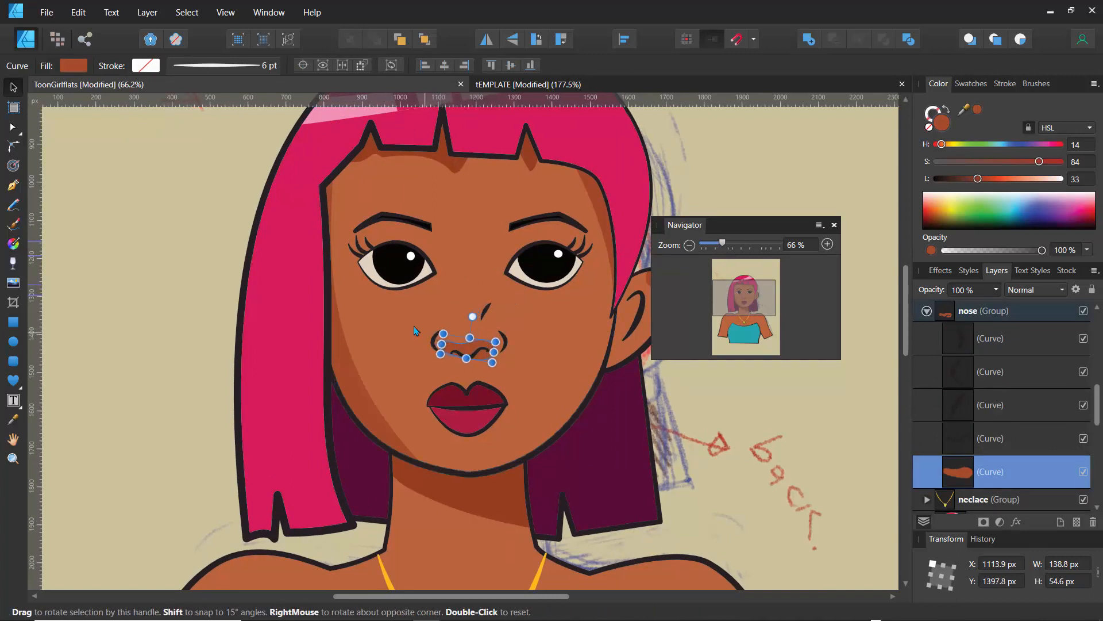
left_click(416, 331)
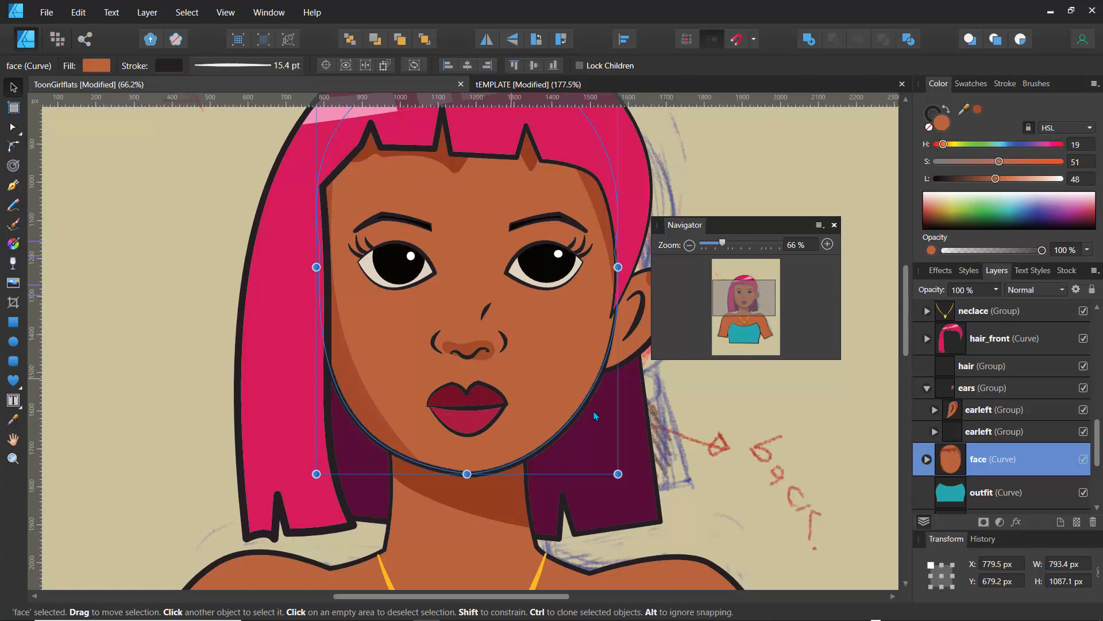
left_click(927, 459)
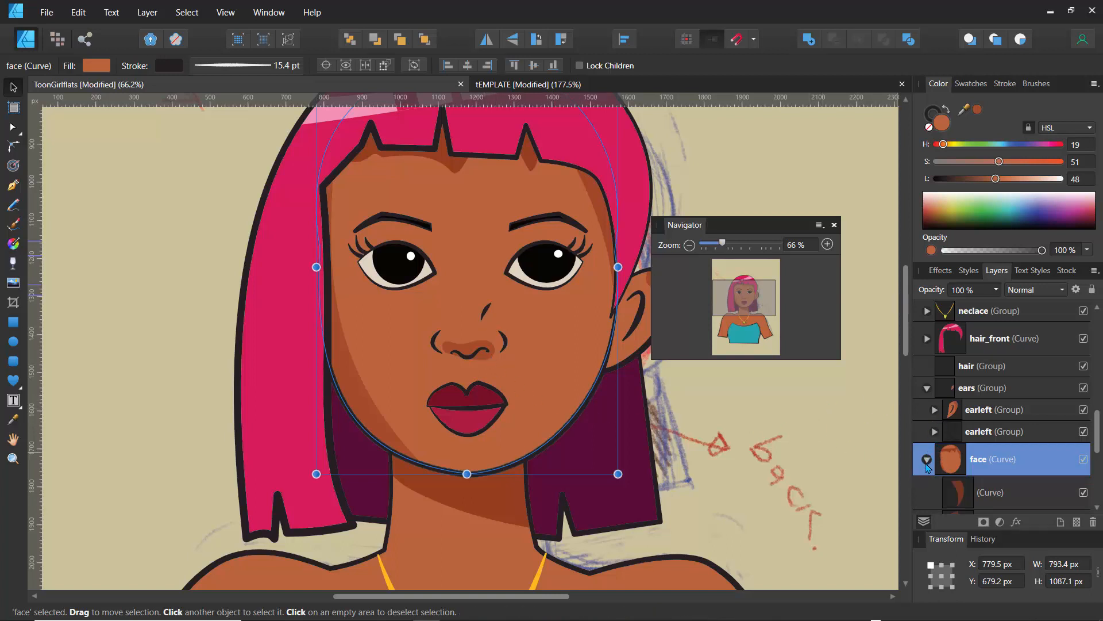
left_click(927, 463)
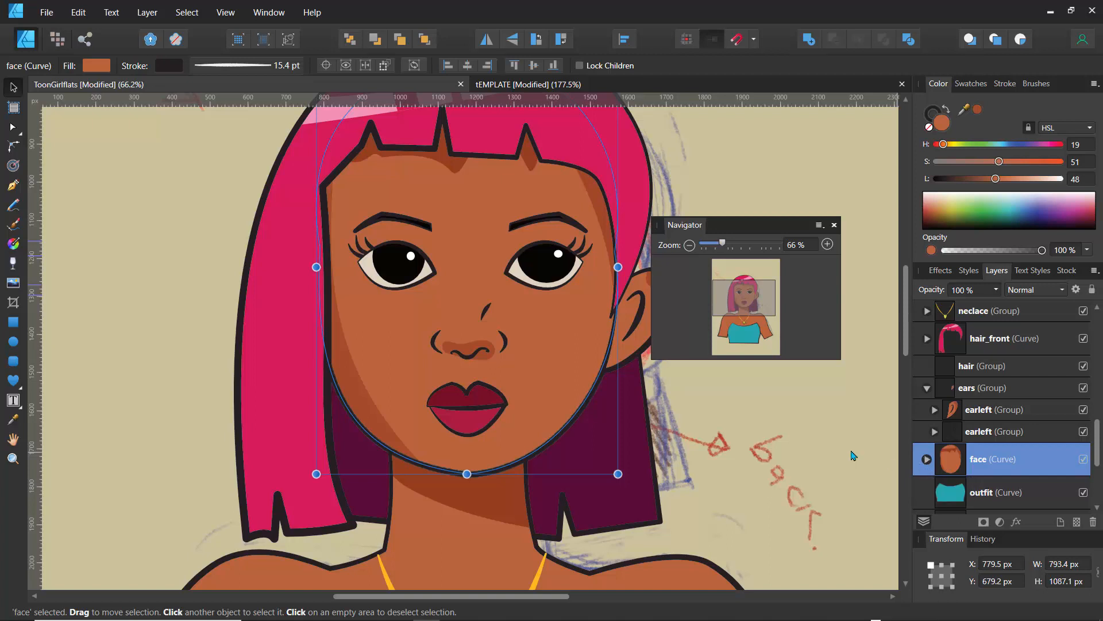
Step: Duplicate the nose-tip shadow, move the copy up to the nose bridge line, and rotate and shrink it to about 64.9 by 32.8 px
left_click(473, 349)
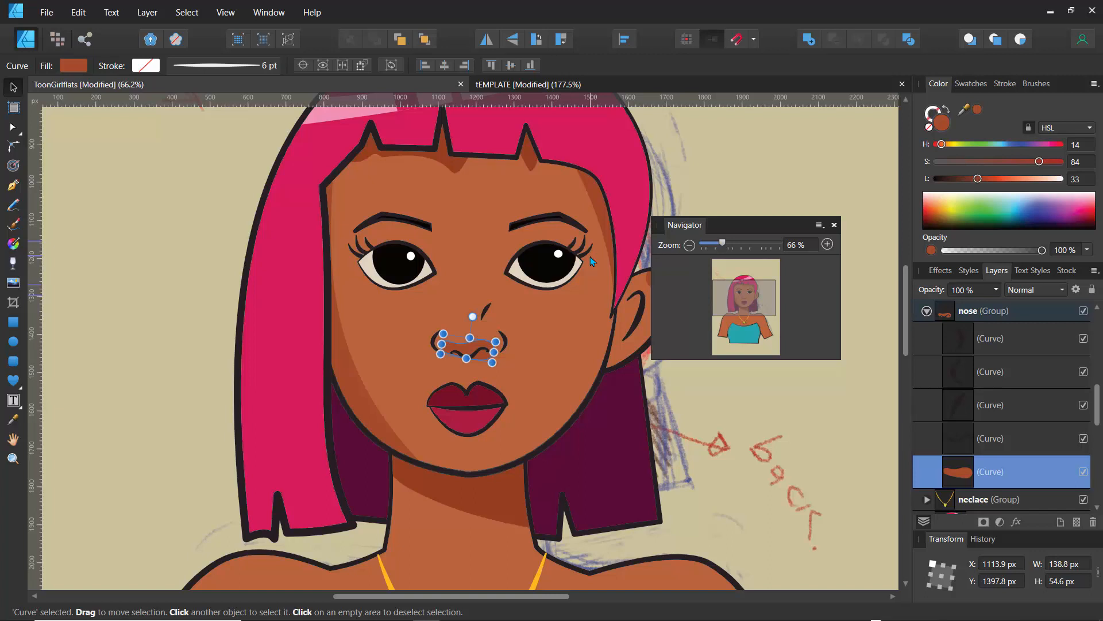
key("ctrl+j")
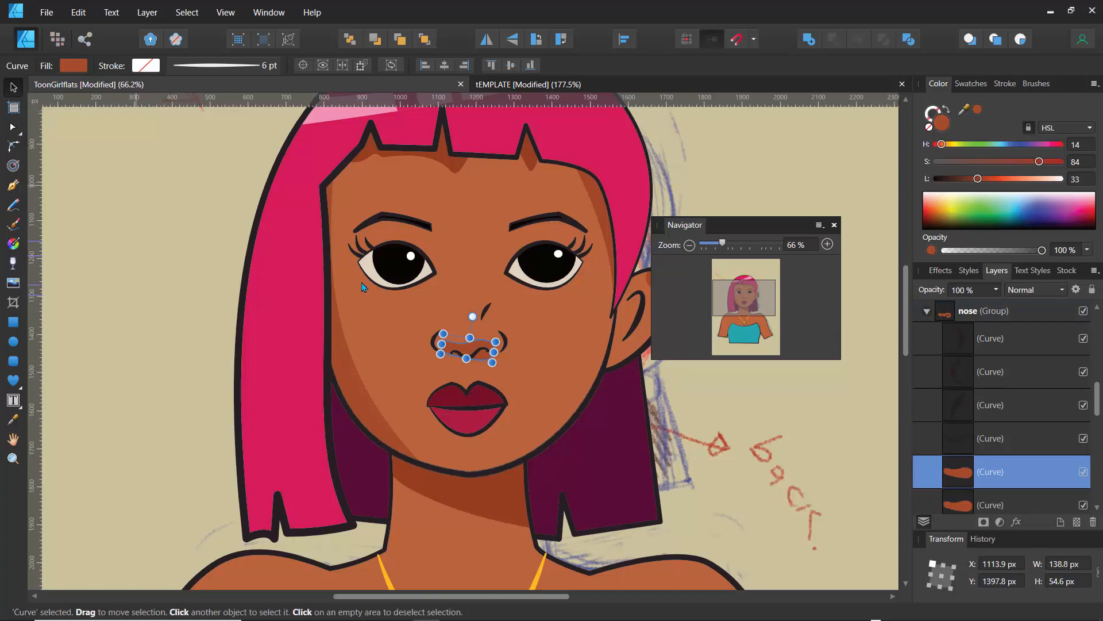
left_click_drag(479, 346, 499, 310)
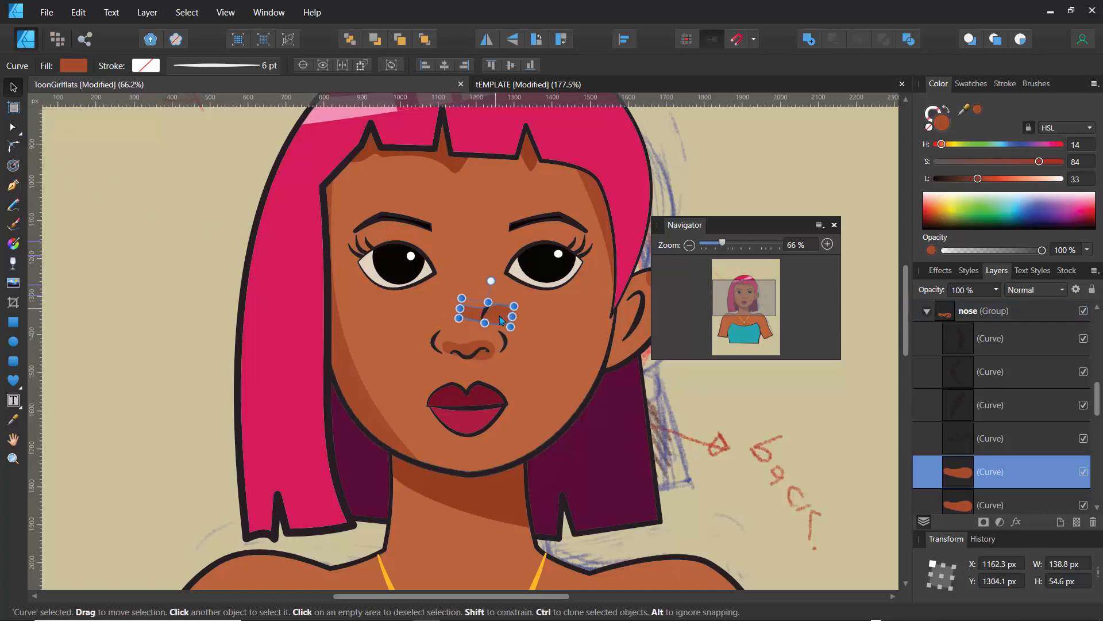
left_click_drag(723, 243, 754, 244)
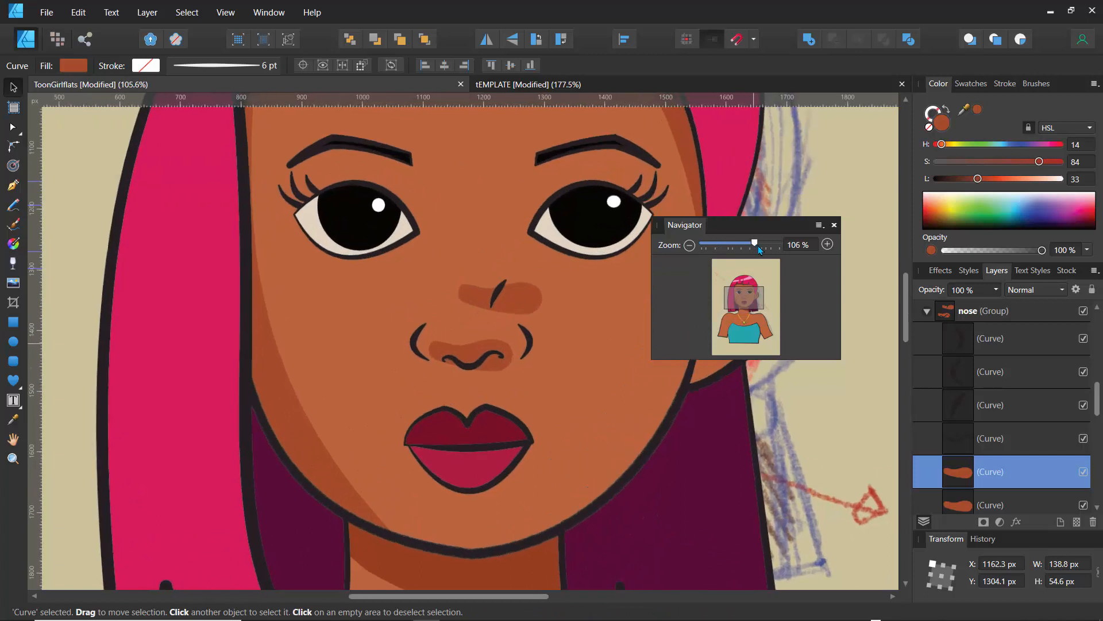
mouse_move(460, 271)
left_mouse_down()
mouse_move(503, 291)
mouse_move(509, 264)
mouse_move(553, 247)
mouse_move(549, 318)
mouse_move(508, 294)
left_mouse_up()
left_click(475, 279)
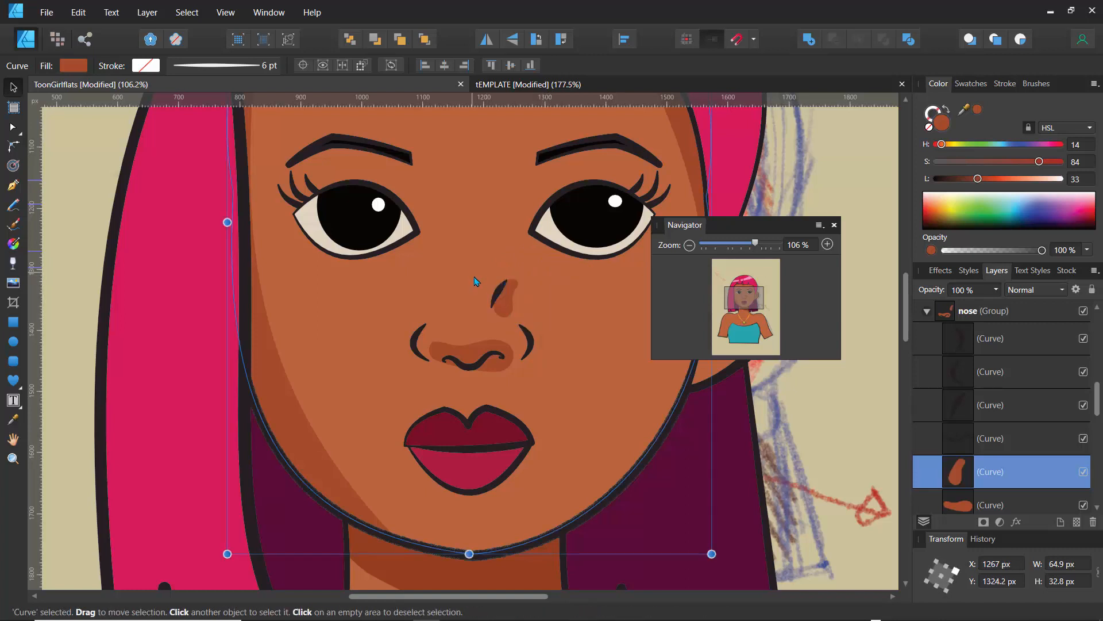
Step: Select the small shadow beside the nose bridge line for node editing
double_click(498, 301)
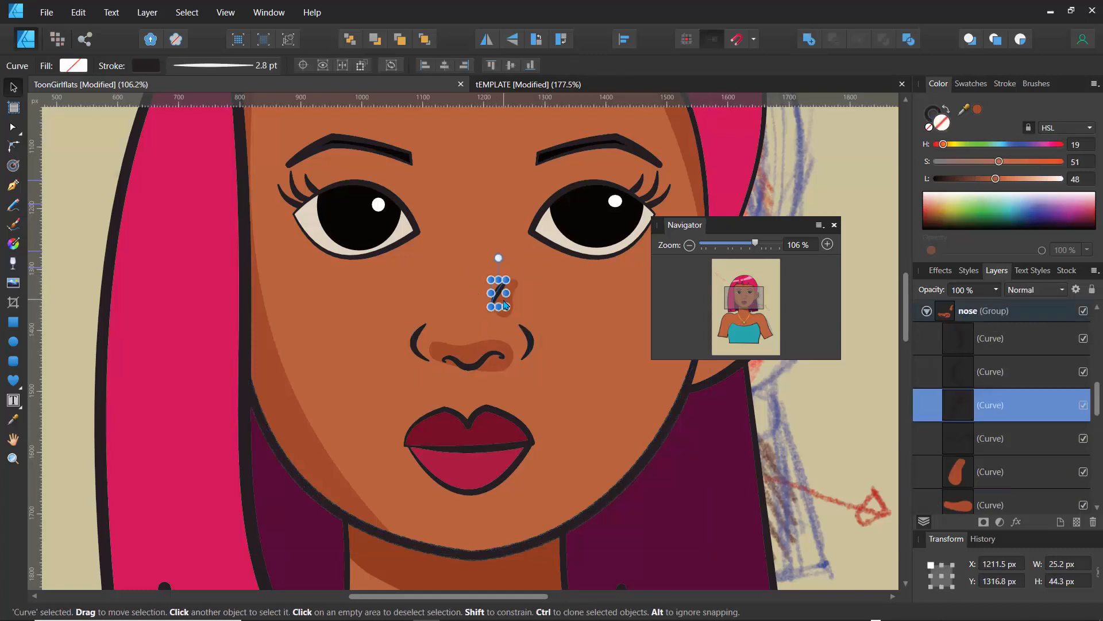
left_click(506, 304)
left_click(13, 127)
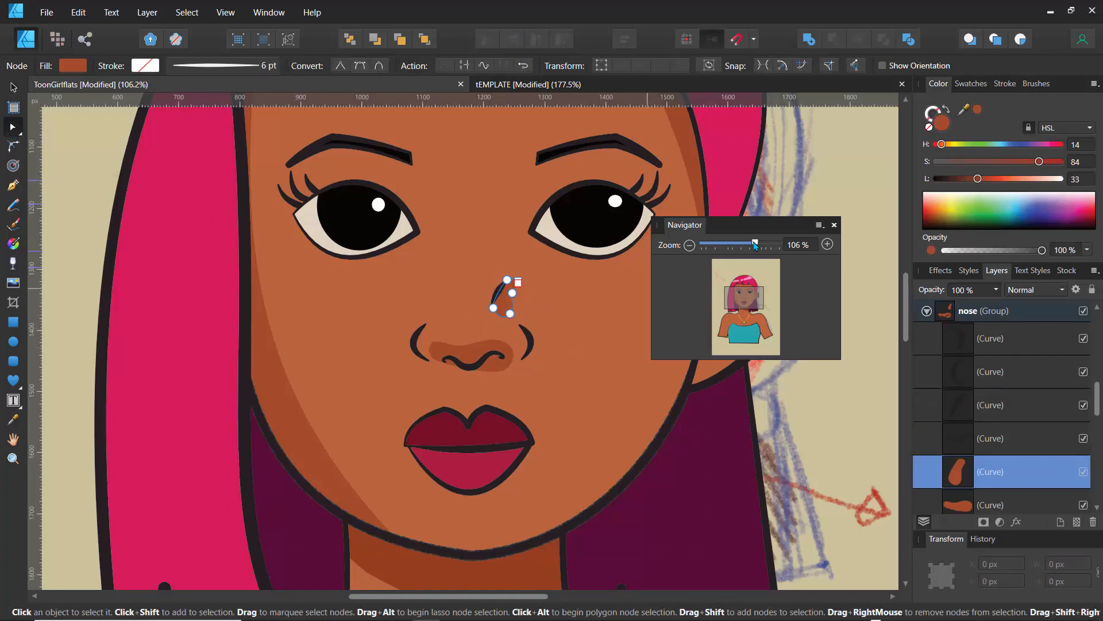
mouse_move(755, 244)
left_mouse_down()
mouse_move(775, 246)
mouse_move(765, 245)
left_mouse_up()
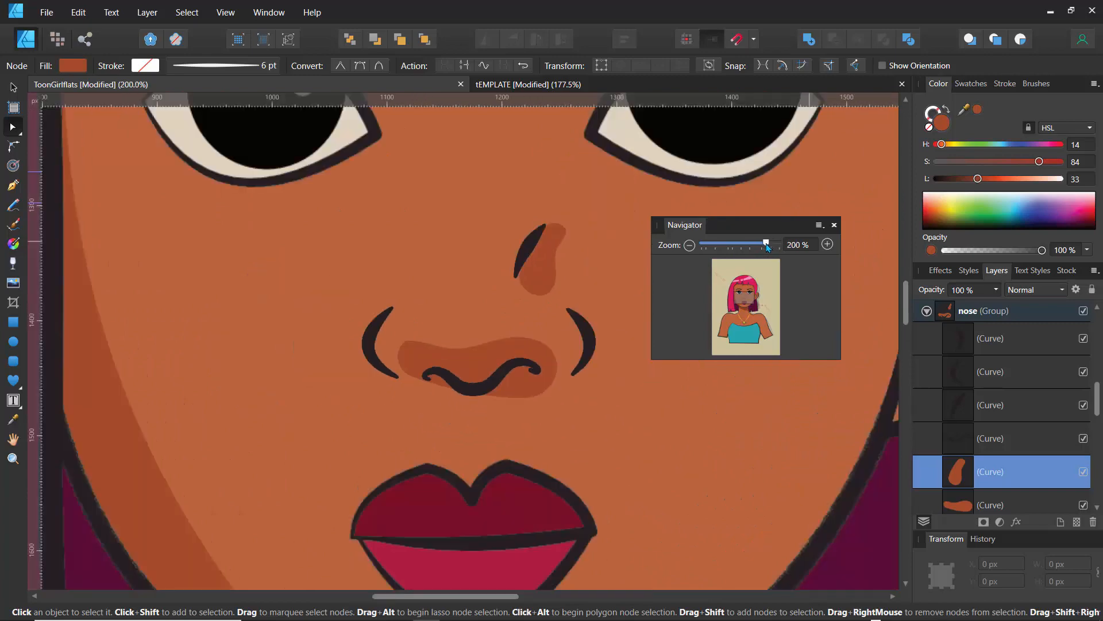
Step: Slim the nose-bridge shadow by deleting its two lower outer nodes and pulling its outer edge in to a straight taper
left_click_drag(745, 300, 745, 296)
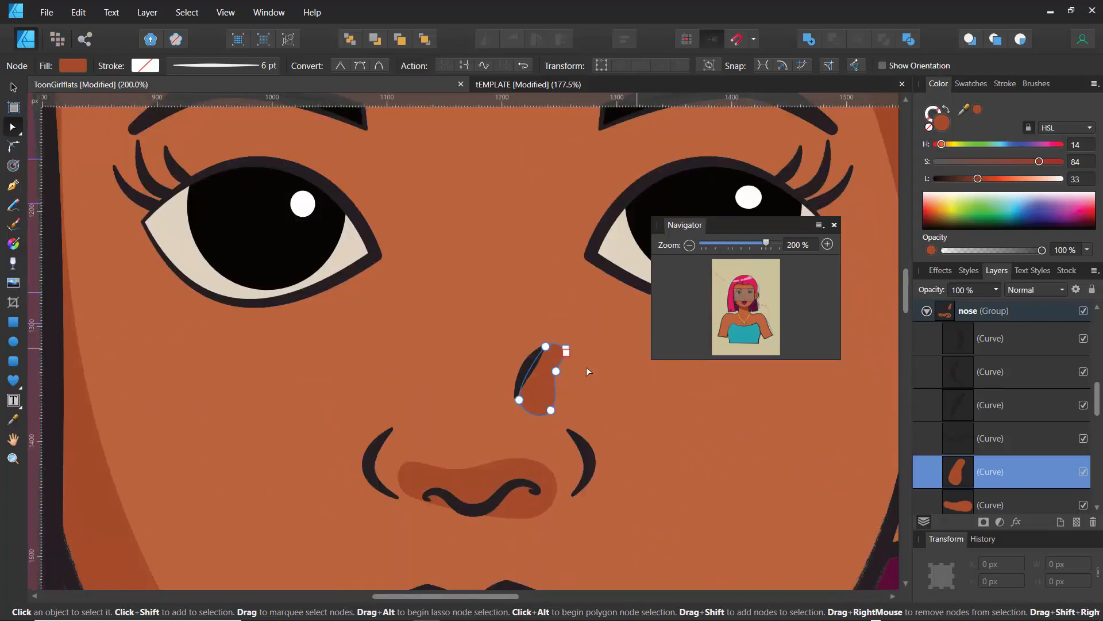
left_click(551, 410)
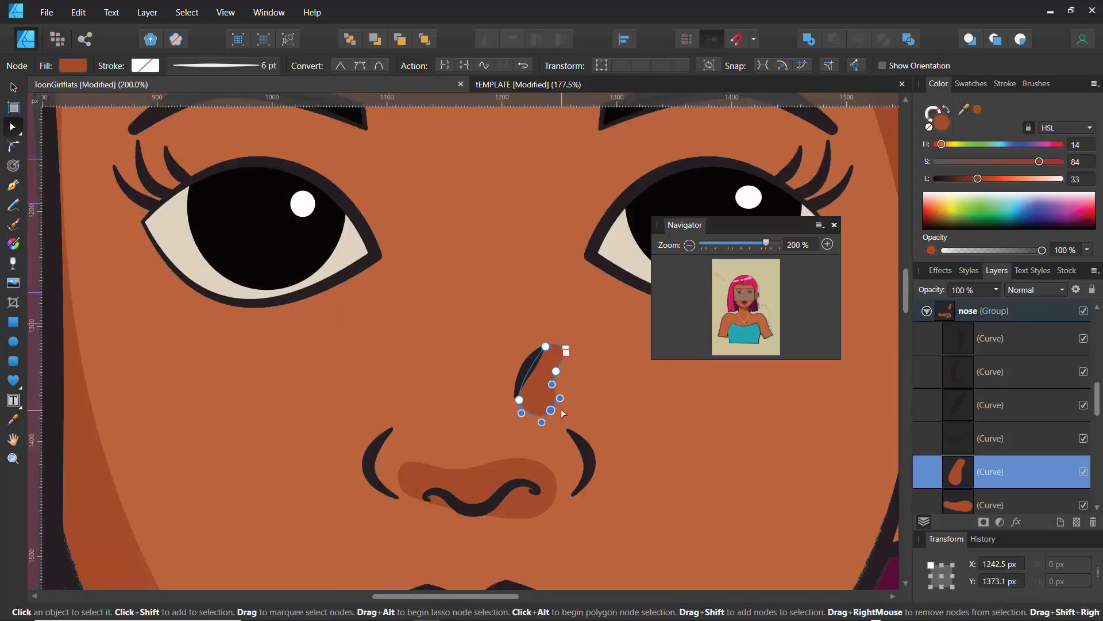
key("Delete")
left_click(555, 372)
key("Delete")
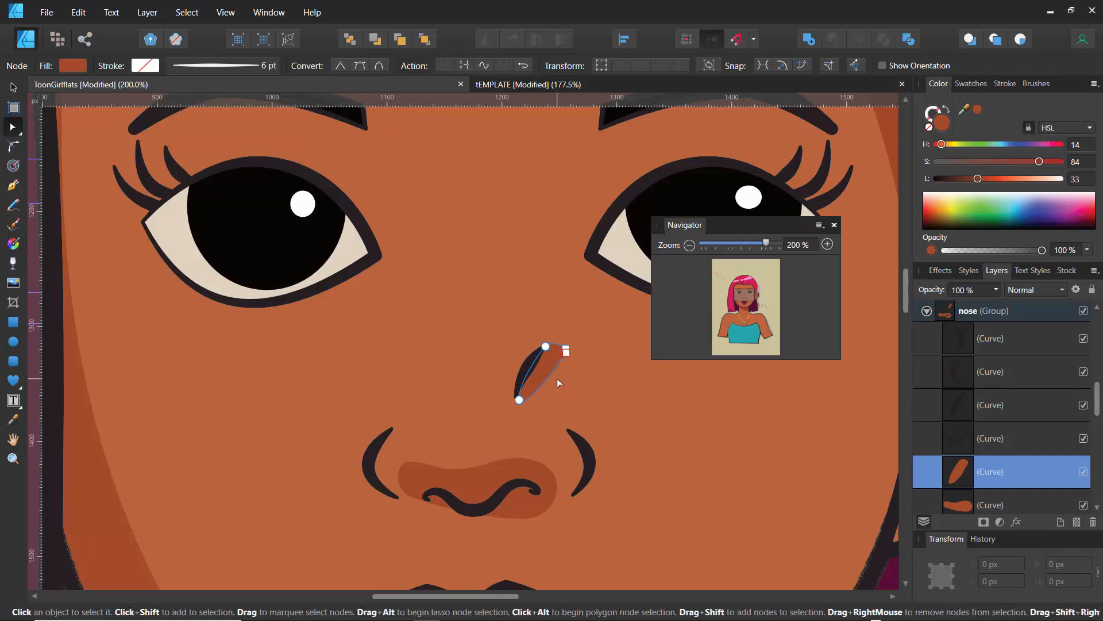
left_click_drag(549, 377, 546, 373)
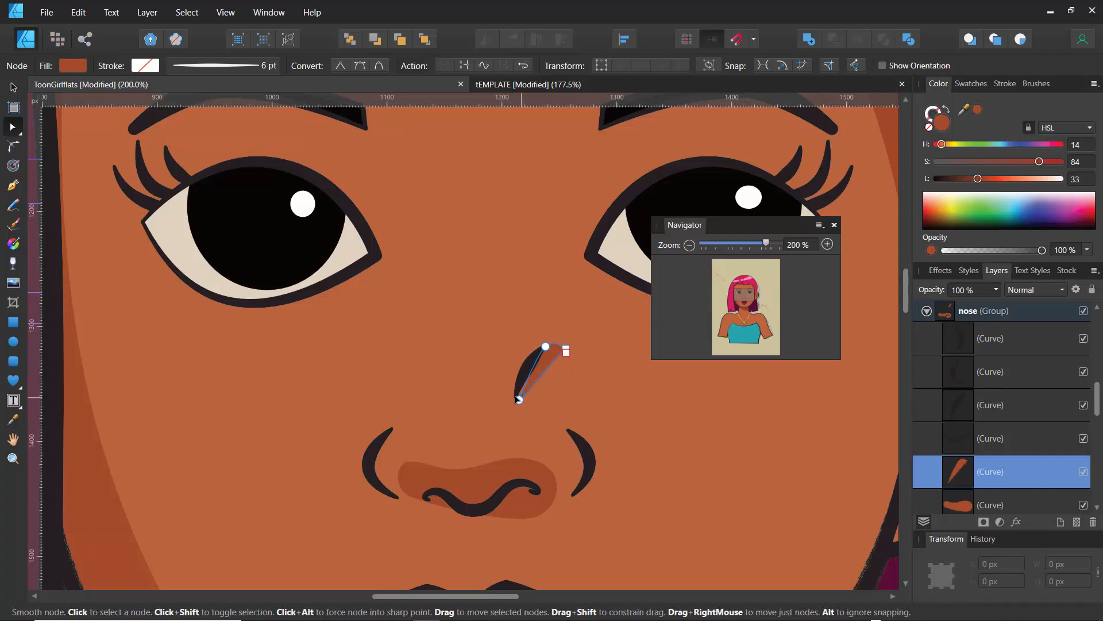
left_click(519, 400)
left_click(503, 368)
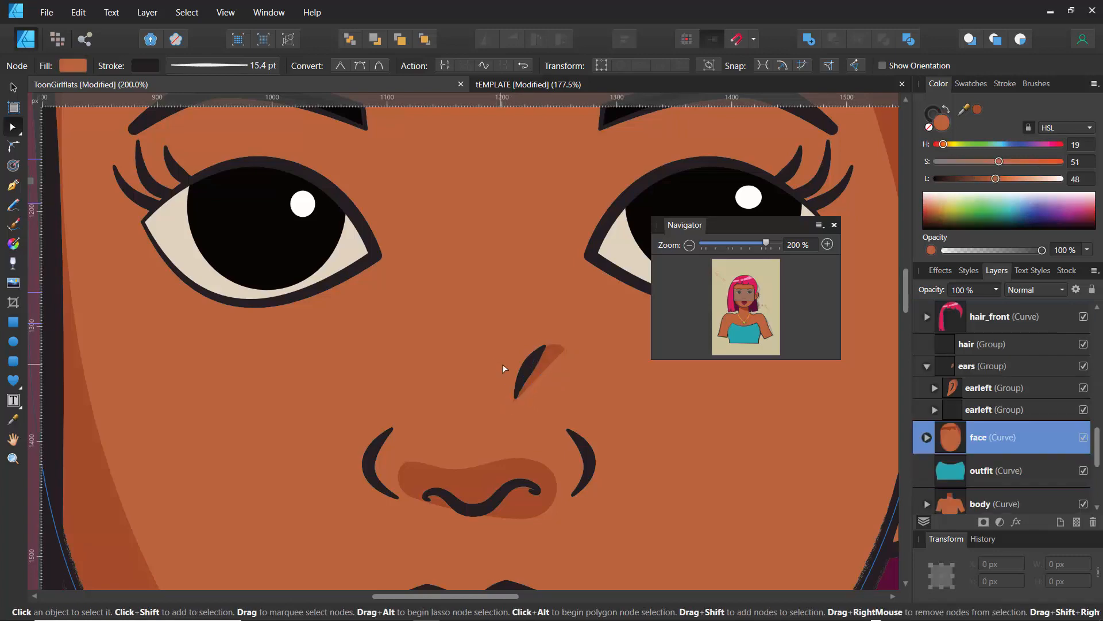
Step: Examine the face and its nose shading at several zoom levels
key("ctrl+minus")
key("ctrl+minus")
key("ctrl+minus")
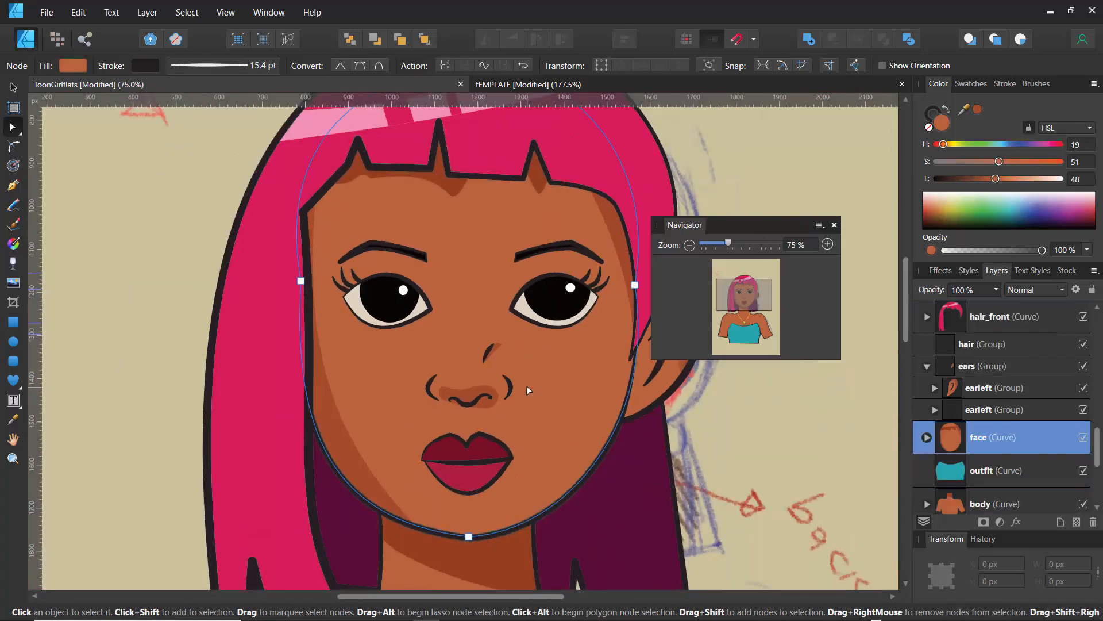
key("ctrl+minus")
key("ctrl+plus")
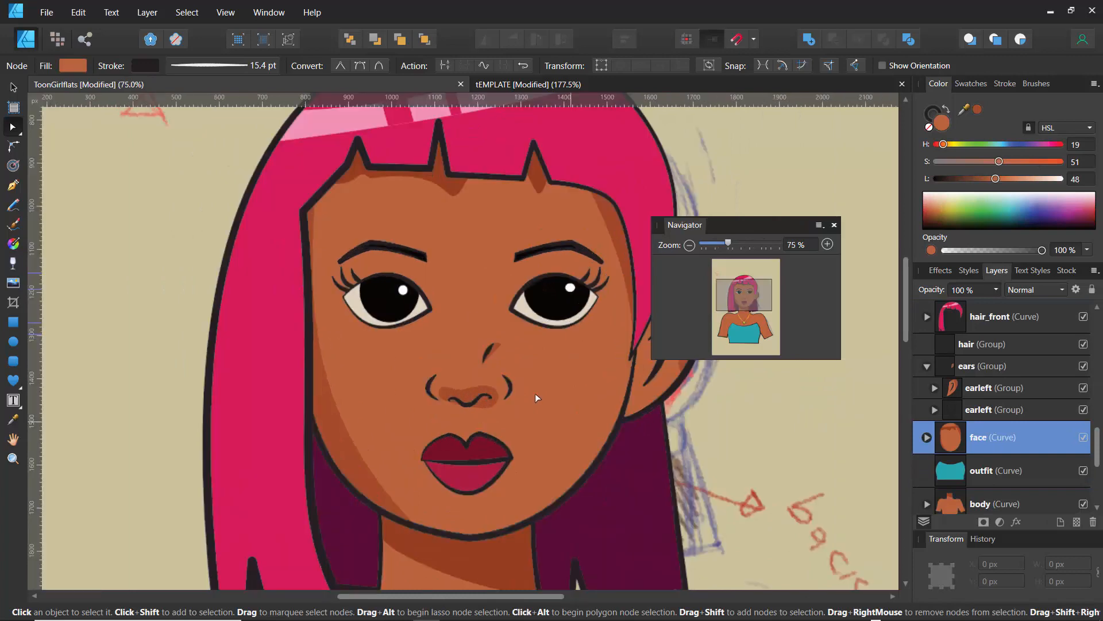
key("ctrl+minus")
key("ctrl+plus")
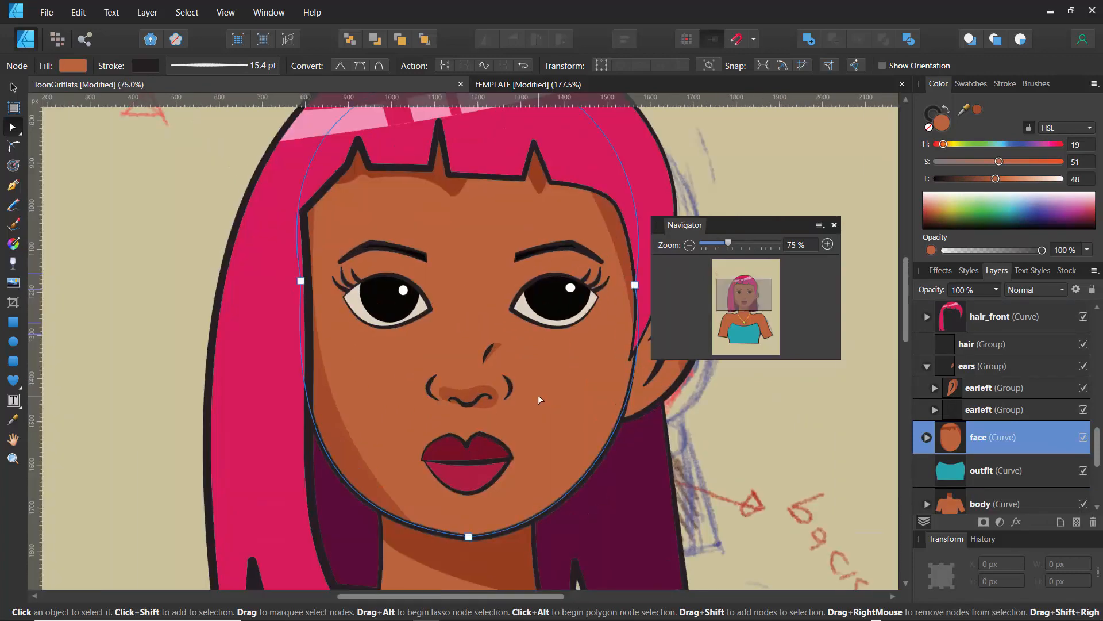
key("ctrl+minus")
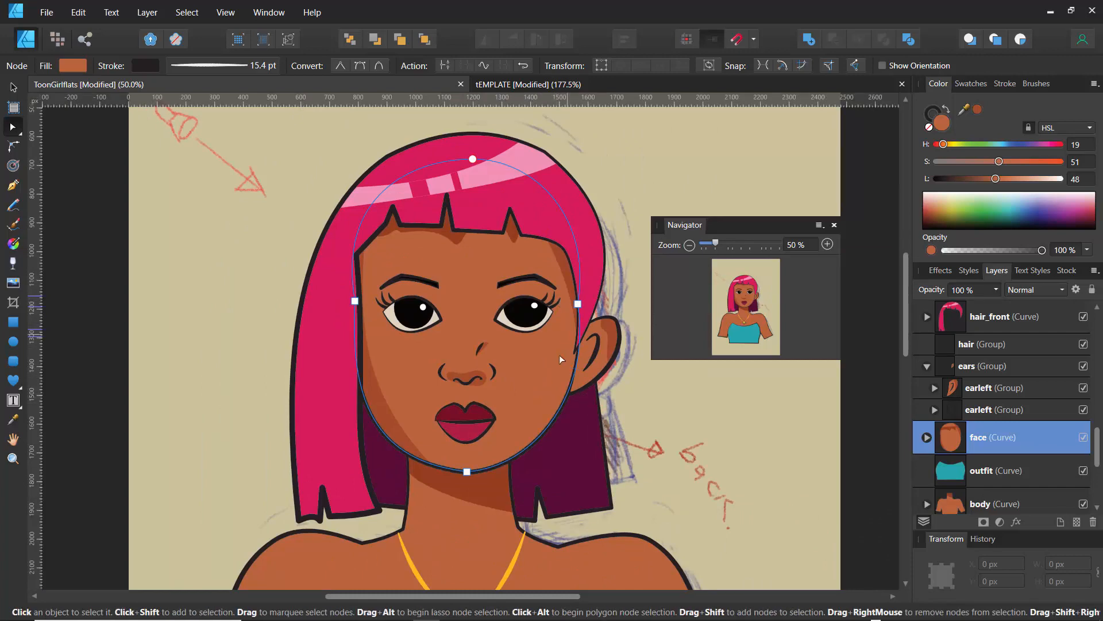
key("ctrl+plus")
key("ctrl+plus")
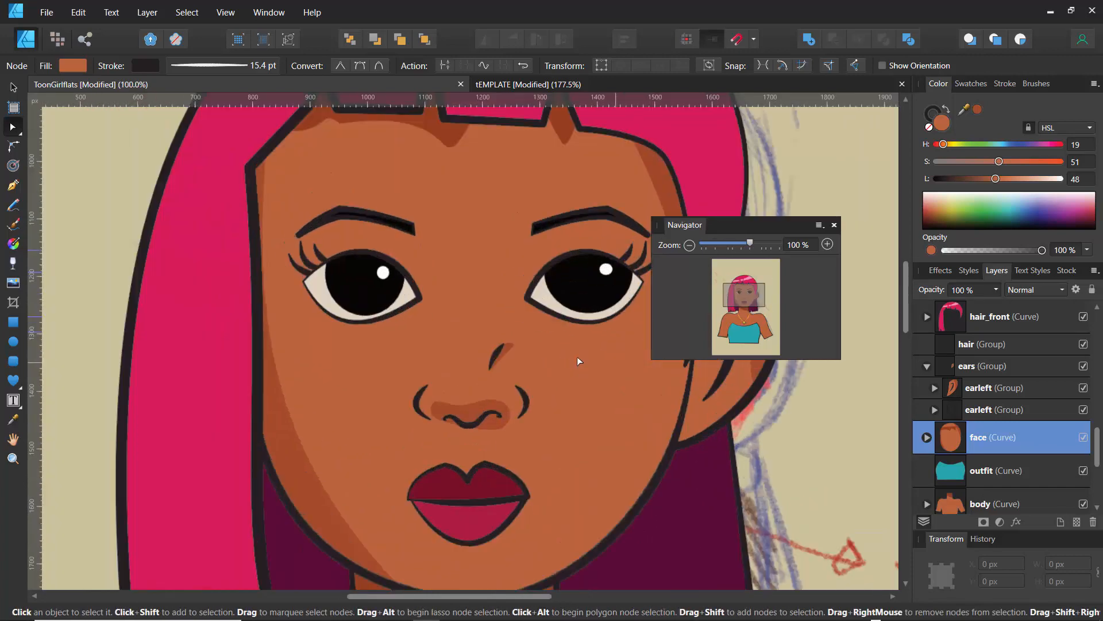
Step: Reshape the hair_front curve beside the ear by moving its pointed tip onto the face outline and adjusting the inner edge's curvature
left_click_drag(596, 366, 455, 379)
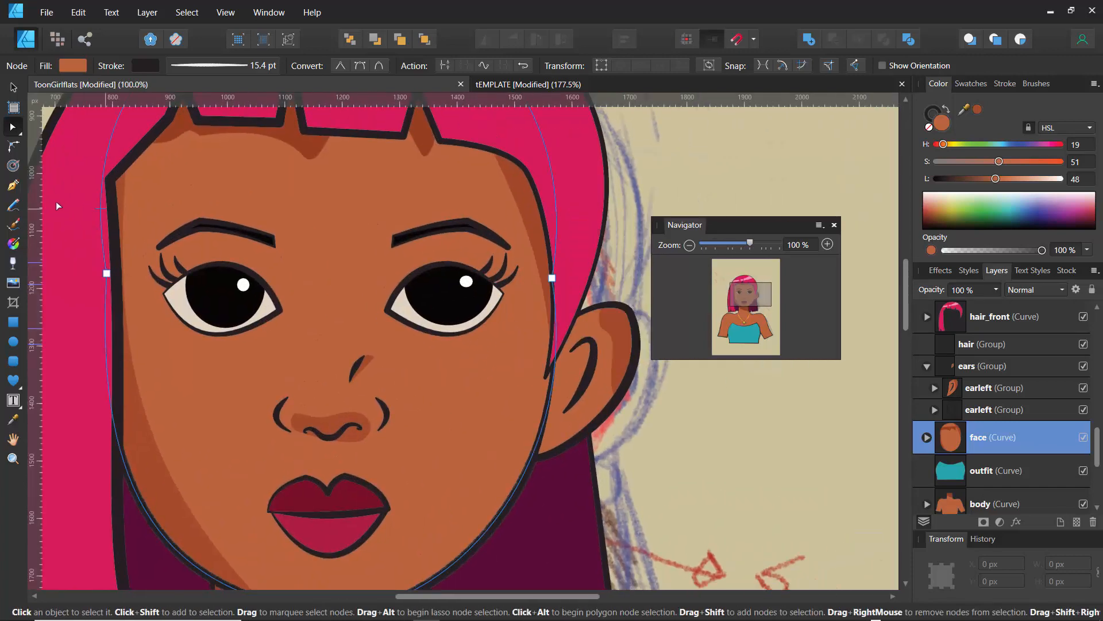
left_click(556, 338)
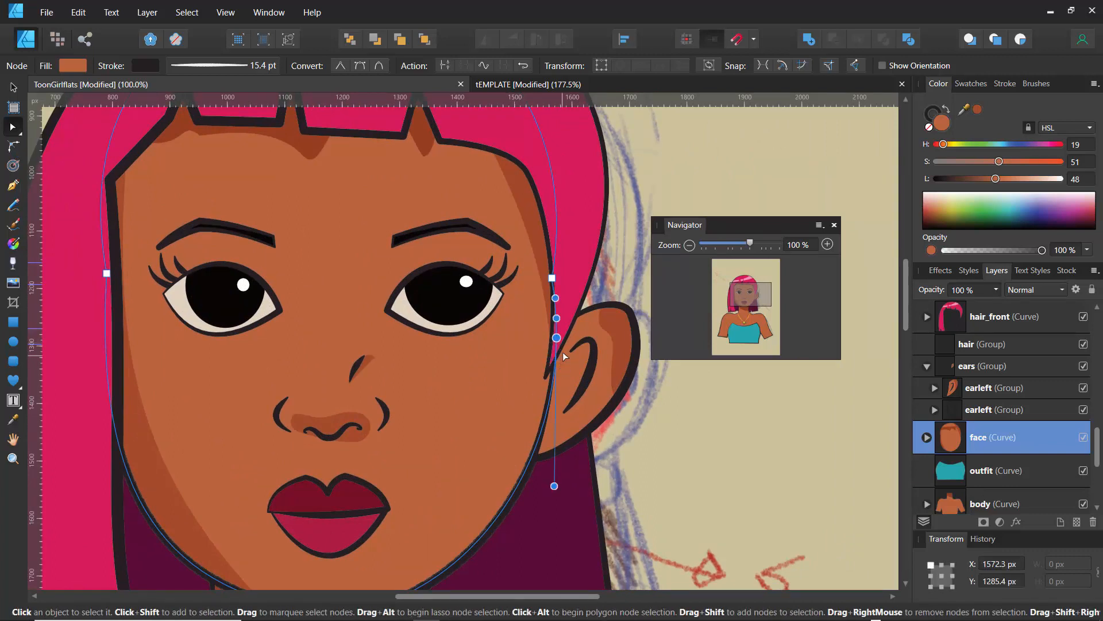
left_click(584, 295)
left_click(584, 295)
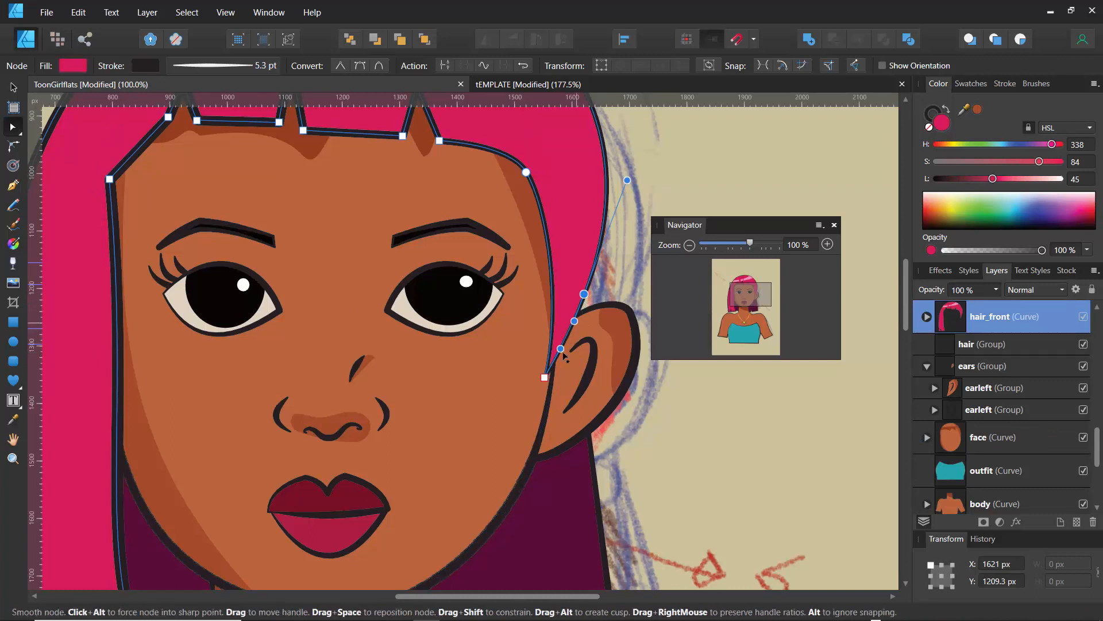
left_click_drag(544, 377, 550, 376)
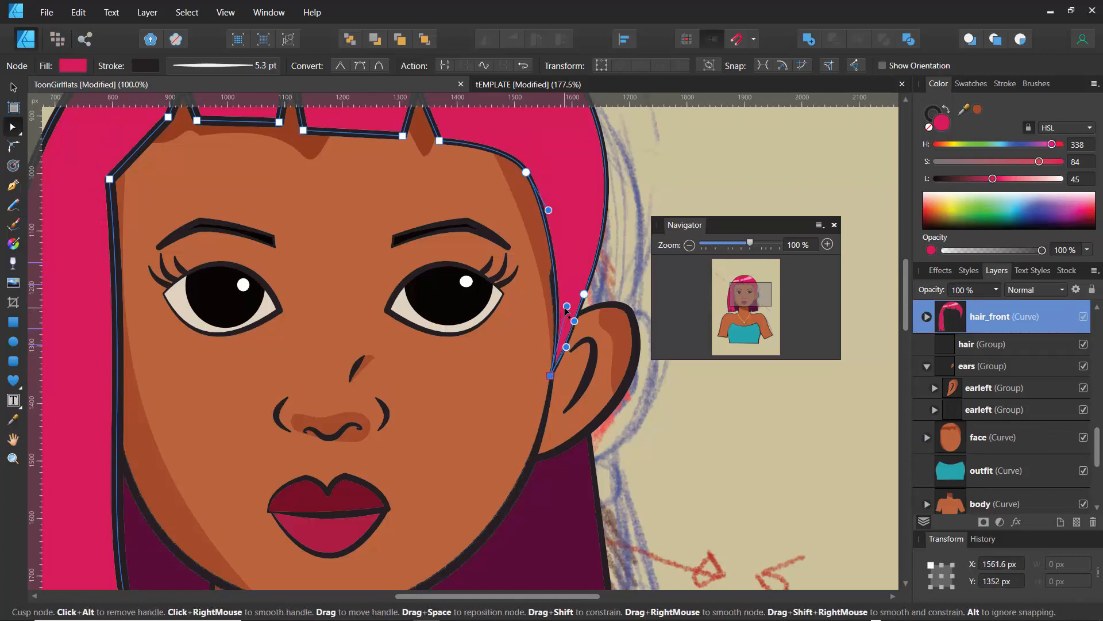
left_click_drag(567, 306, 548, 249)
left_click_drag(526, 172, 511, 167)
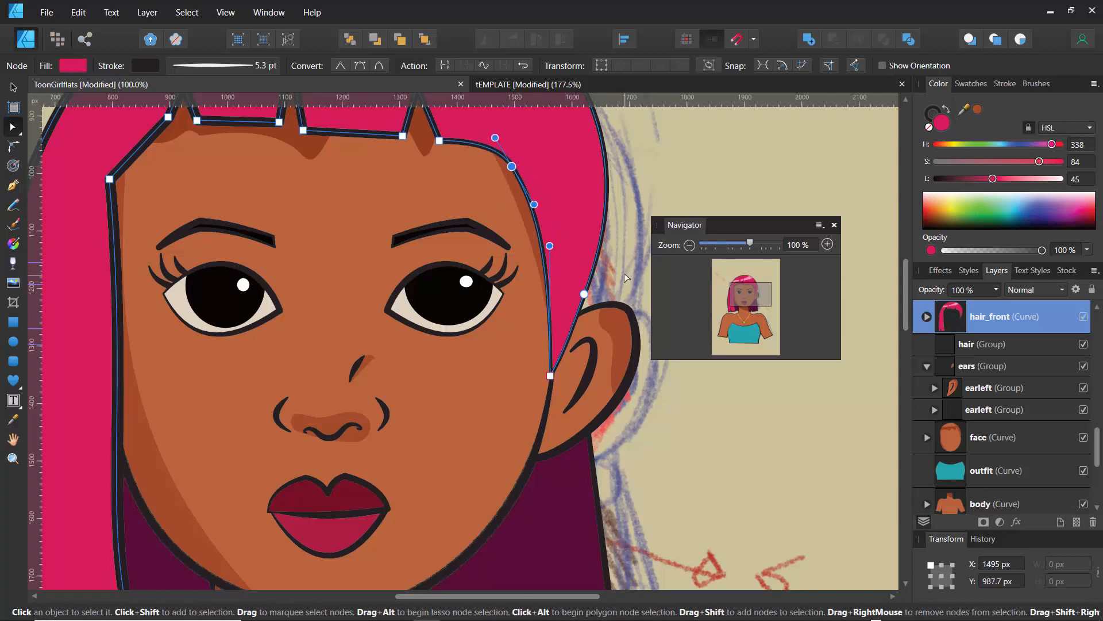
left_click(625, 274)
Step: Draw freehand dark brown shadow shapes with the Pencil tool above the body layer, on both inner arms beside the outfit
key("ctrl+minus")
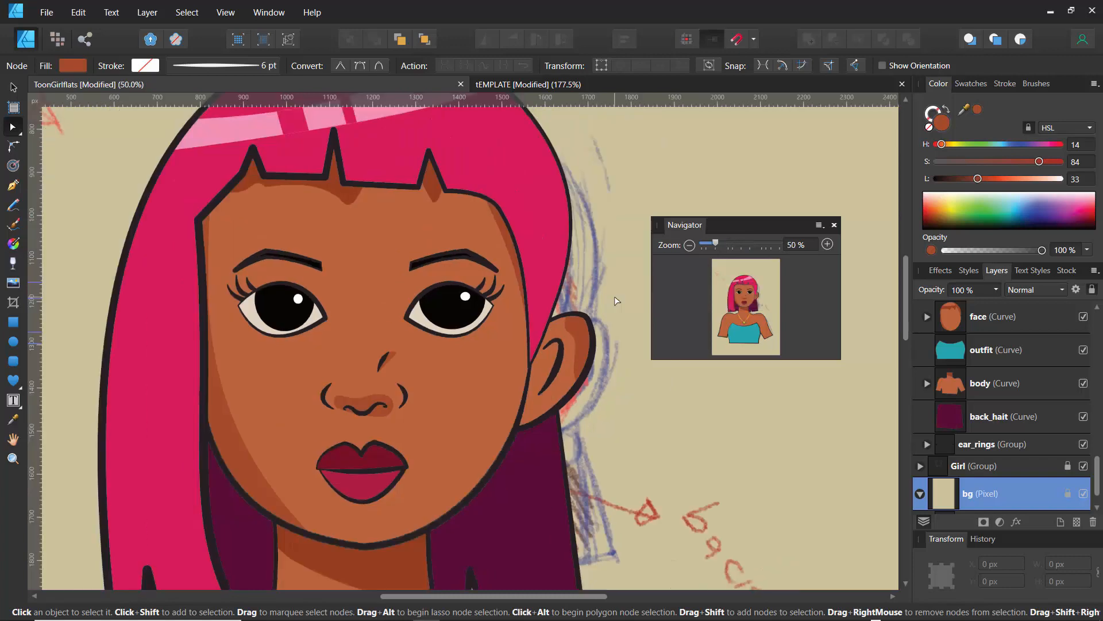
key("ctrl+minus")
key("ctrl+minus")
key("ctrl+plus")
key("space")
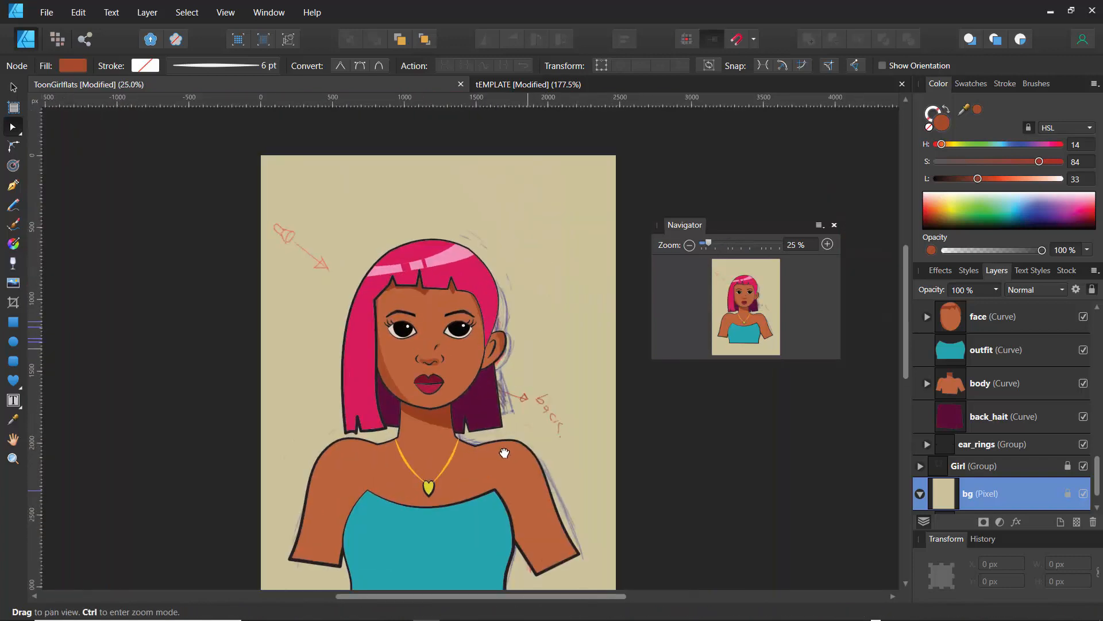
left_click_drag(505, 454, 526, 298)
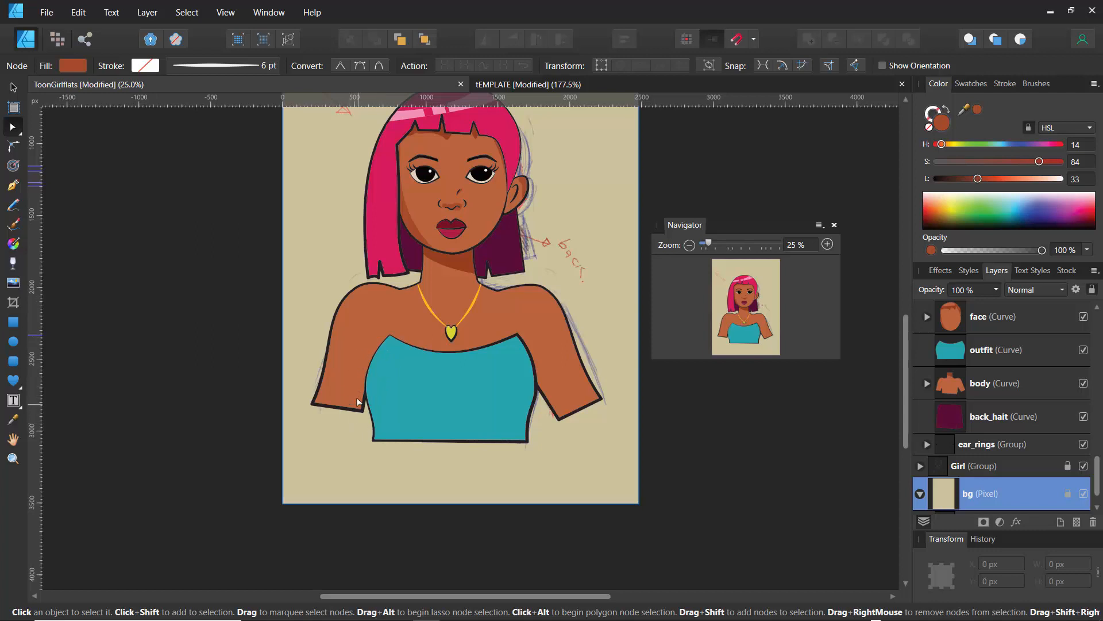
left_click(949, 385)
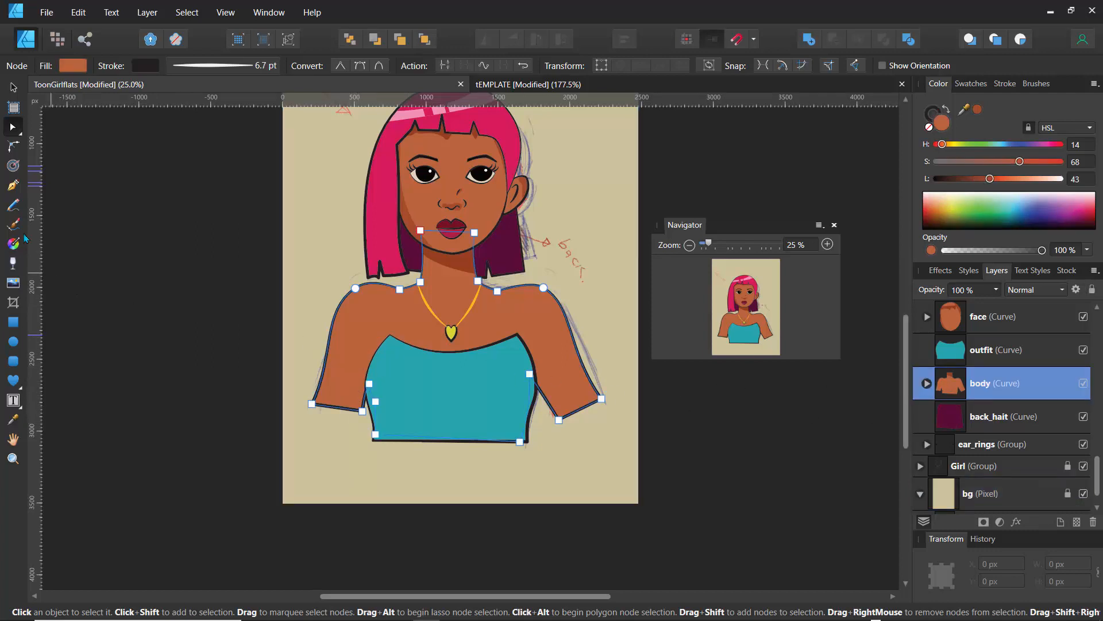
left_click(13, 208)
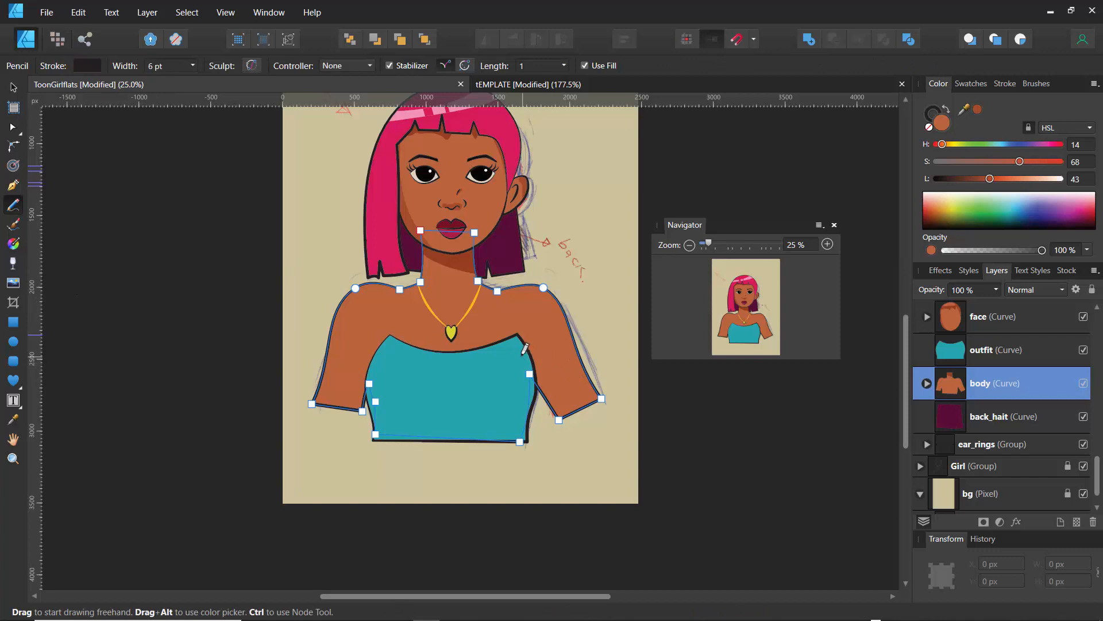
mouse_move(548, 370)
left_mouse_down()
mouse_move(569, 424)
mouse_move(554, 428)
mouse_move(525, 395)
left_mouse_up()
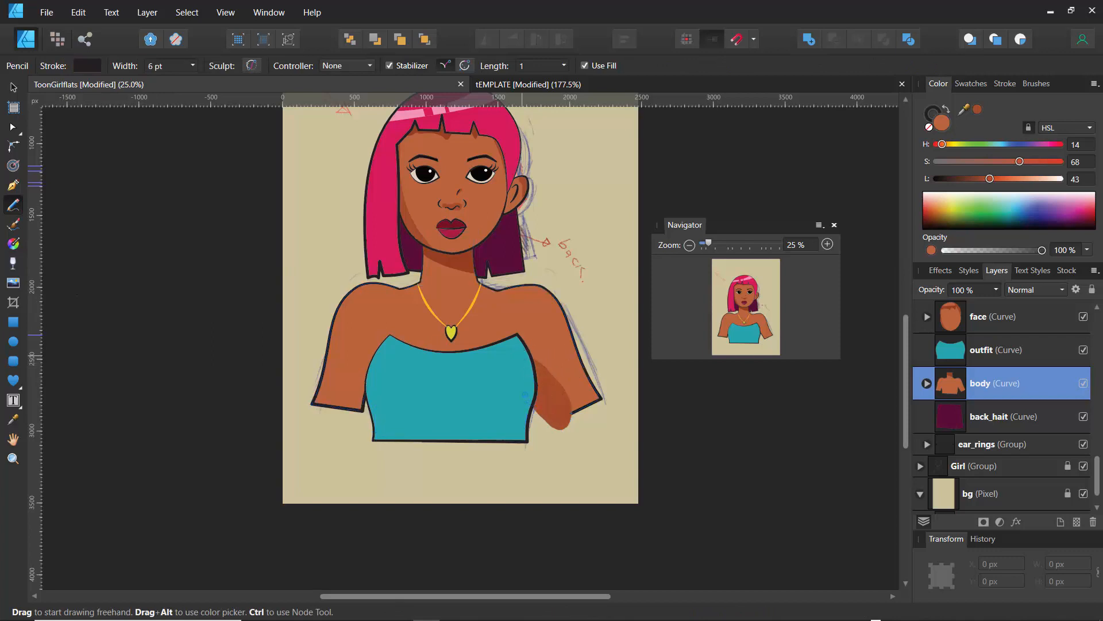
left_click_drag(536, 353, 537, 356)
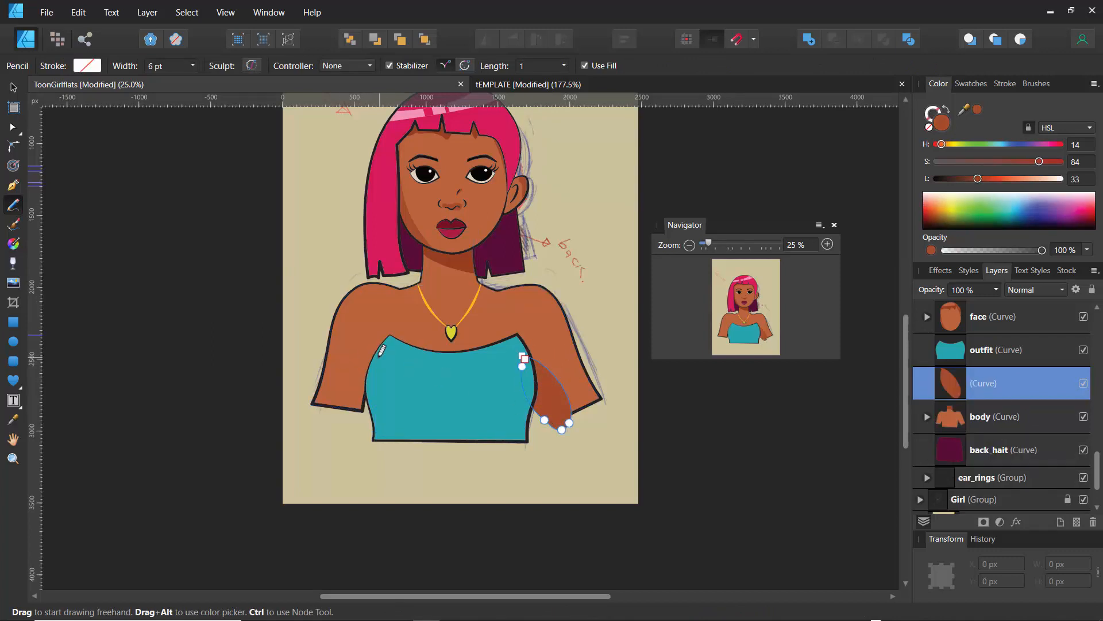
mouse_move(355, 387)
left_mouse_down()
mouse_move(355, 417)
mouse_move(378, 349)
left_mouse_up()
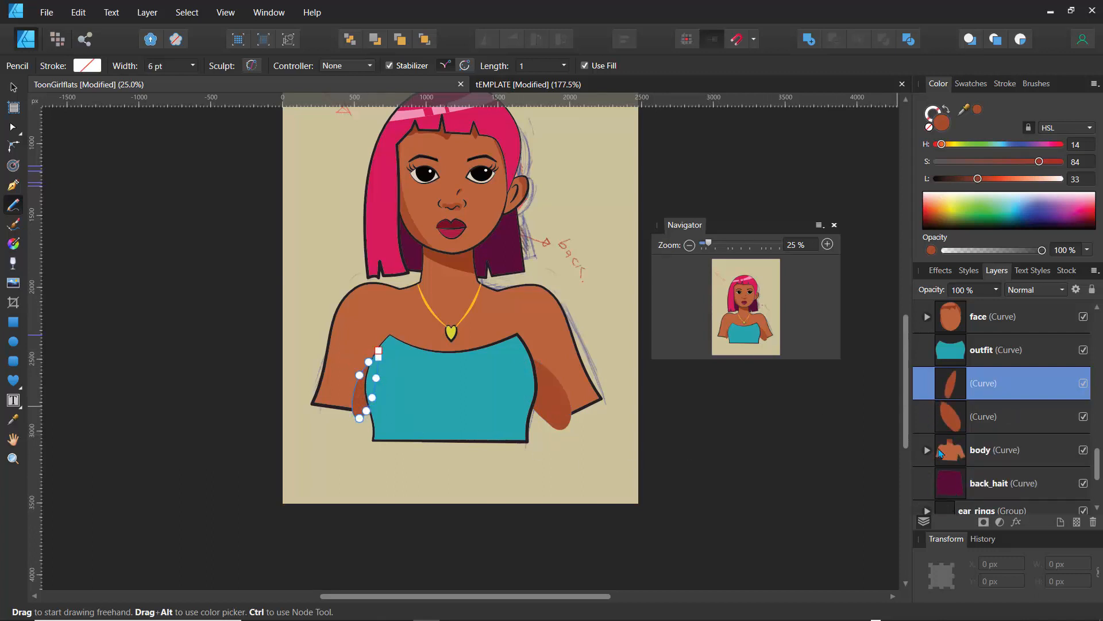
Step: Clip both arm shadow curves inside the body curve and clear the selection
left_click_drag(952, 427, 972, 466)
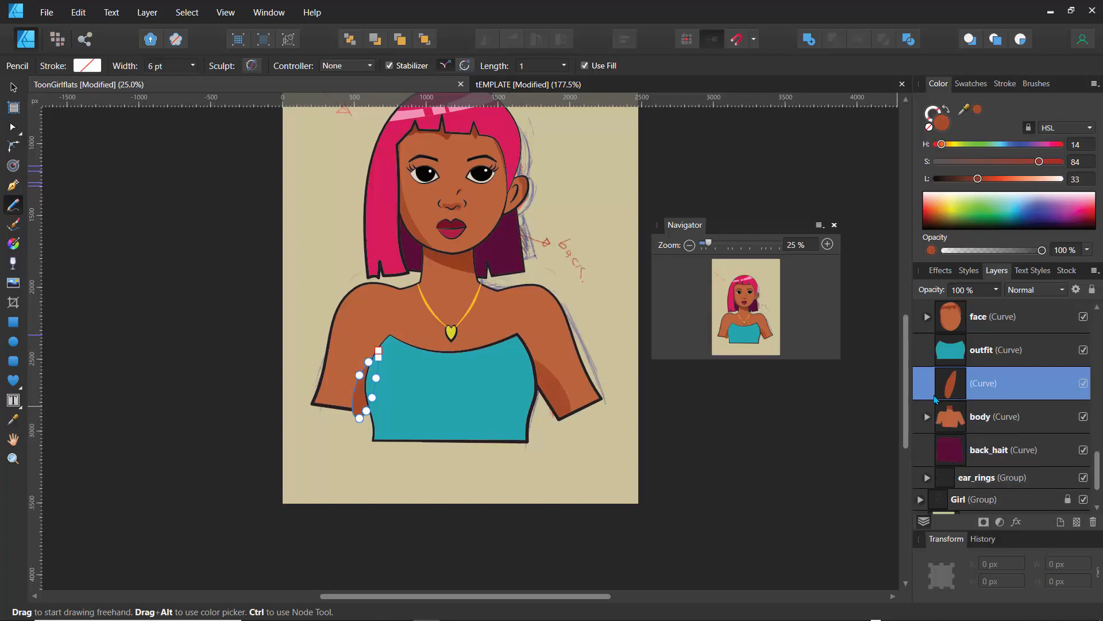
left_click_drag(951, 389, 973, 431)
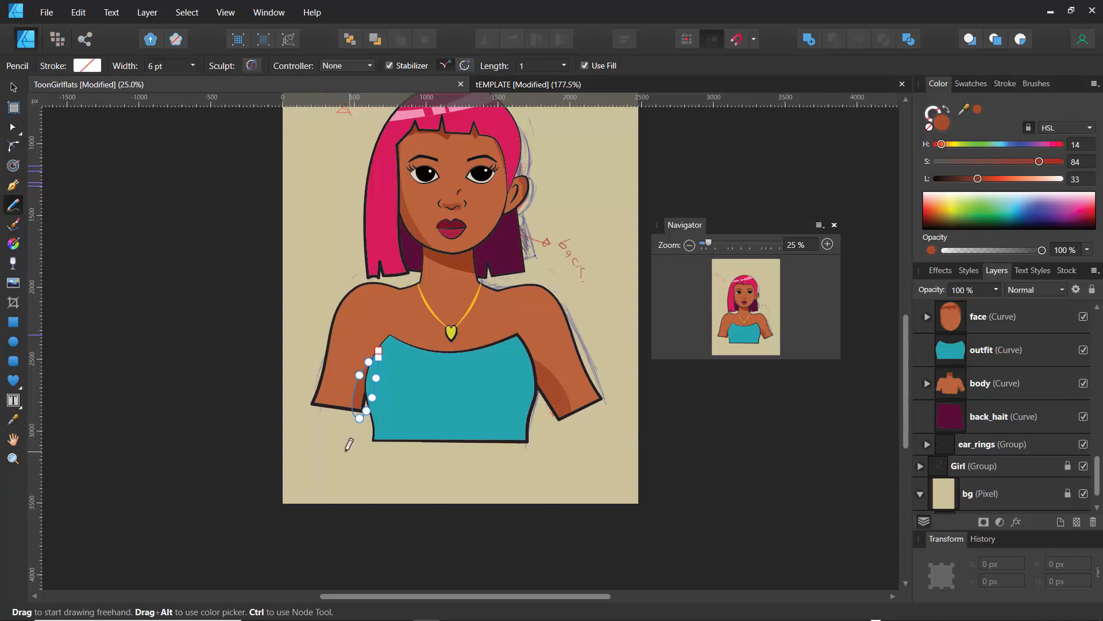
key("v")
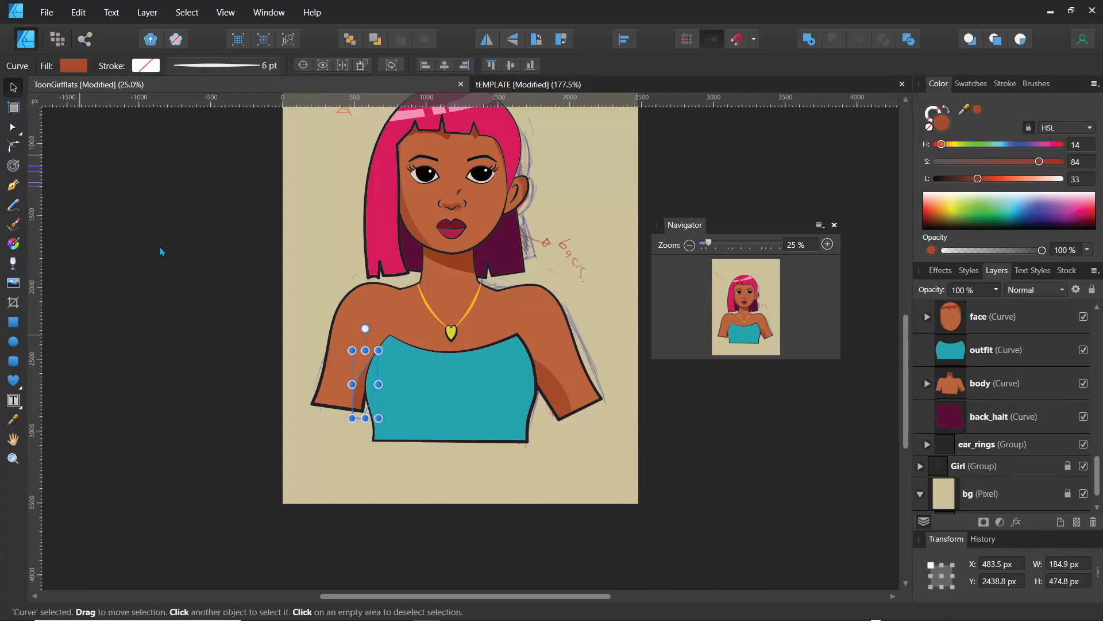
left_click(232, 354)
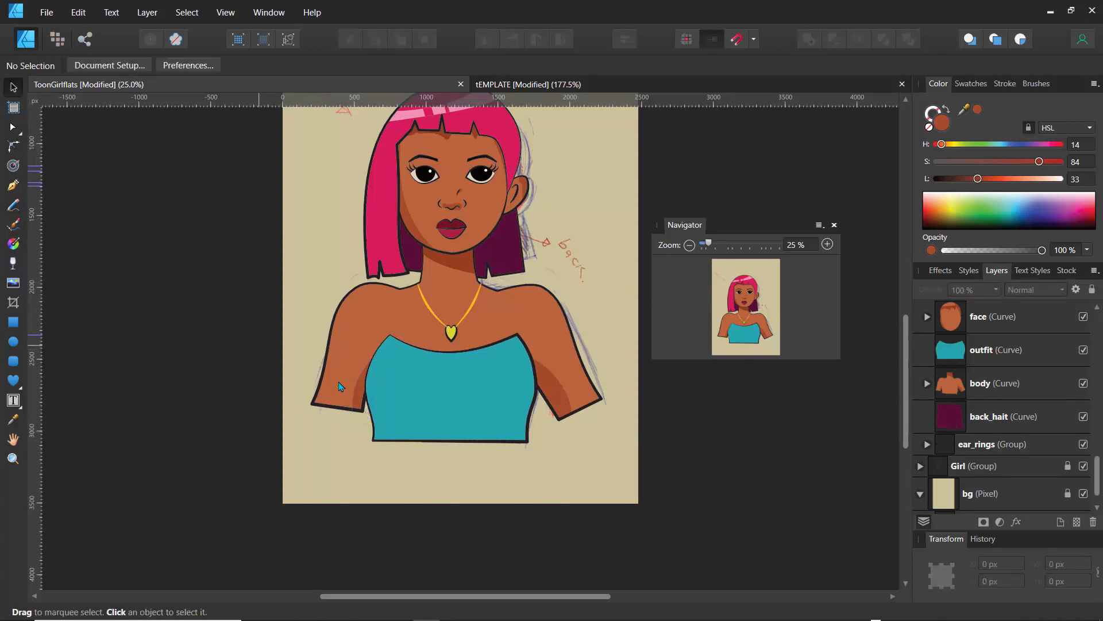
Step: Enlarge the inner-arm shadow on the picture's right side within the body curve so it extends past the arm's lower edge
left_click(927, 383)
left_click(960, 448)
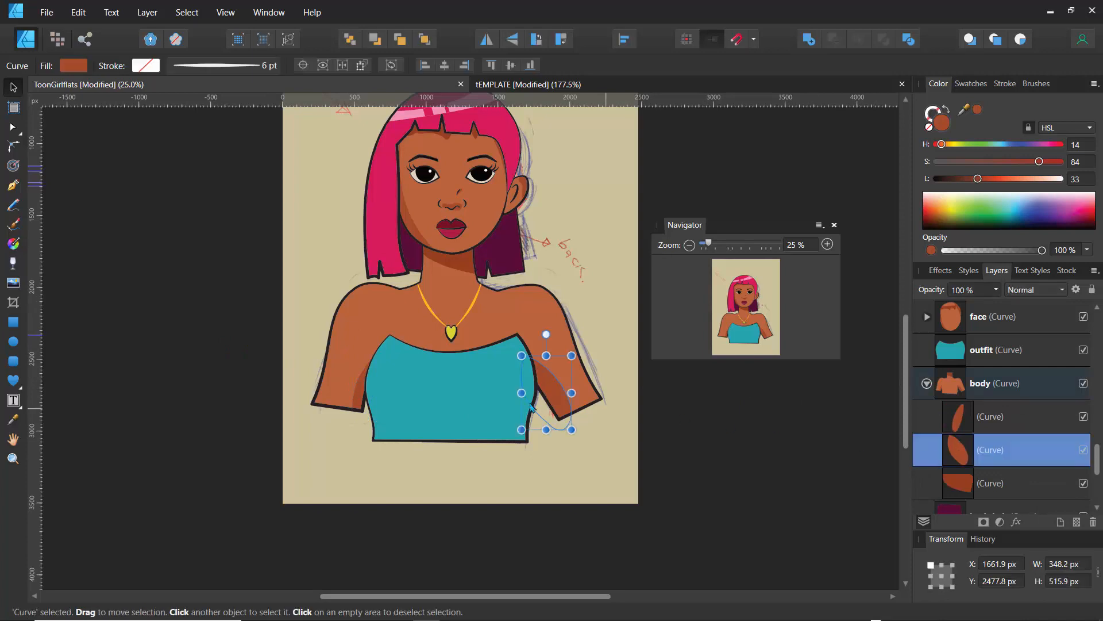
left_click_drag(569, 392, 564, 392)
left_click_drag(577, 443, 586, 464)
left_click_drag(521, 354, 518, 356)
left_click(600, 334)
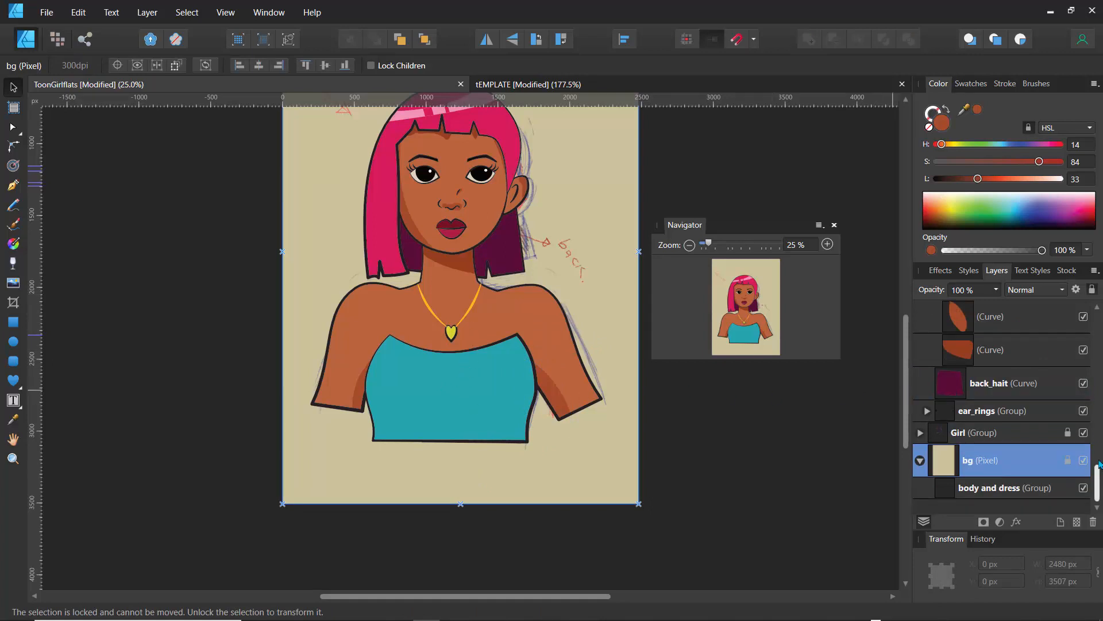
Step: Collapse the Girl_lines group and briefly hide it to compare the artwork with the shading marks in the sketch underneath
left_click_drag(1098, 480, 1090, 314)
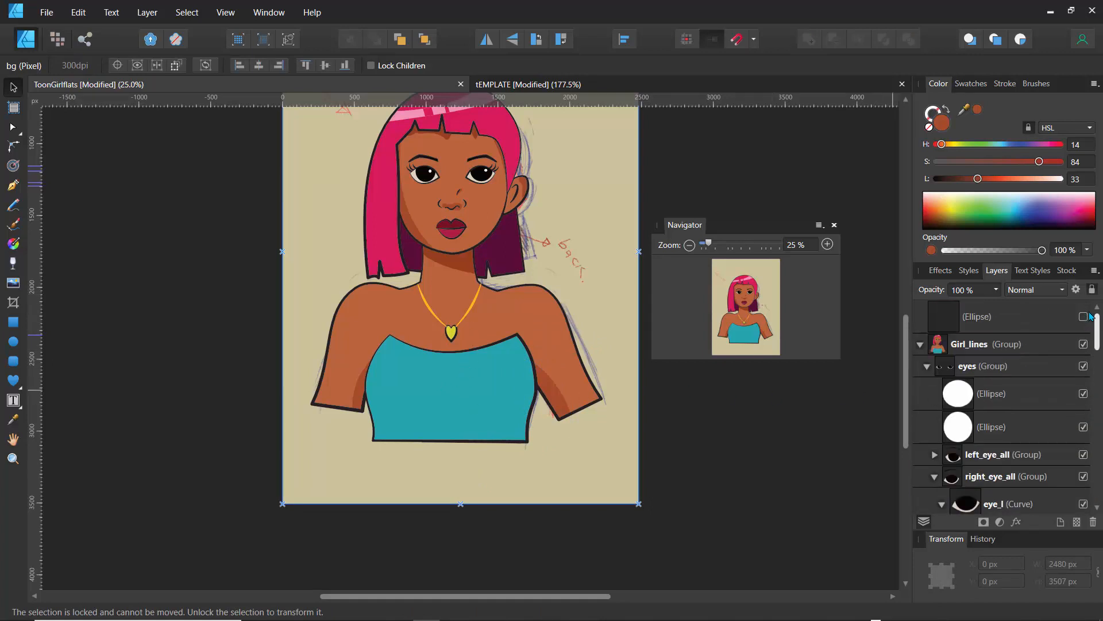
left_click(920, 344)
left_click(1083, 345)
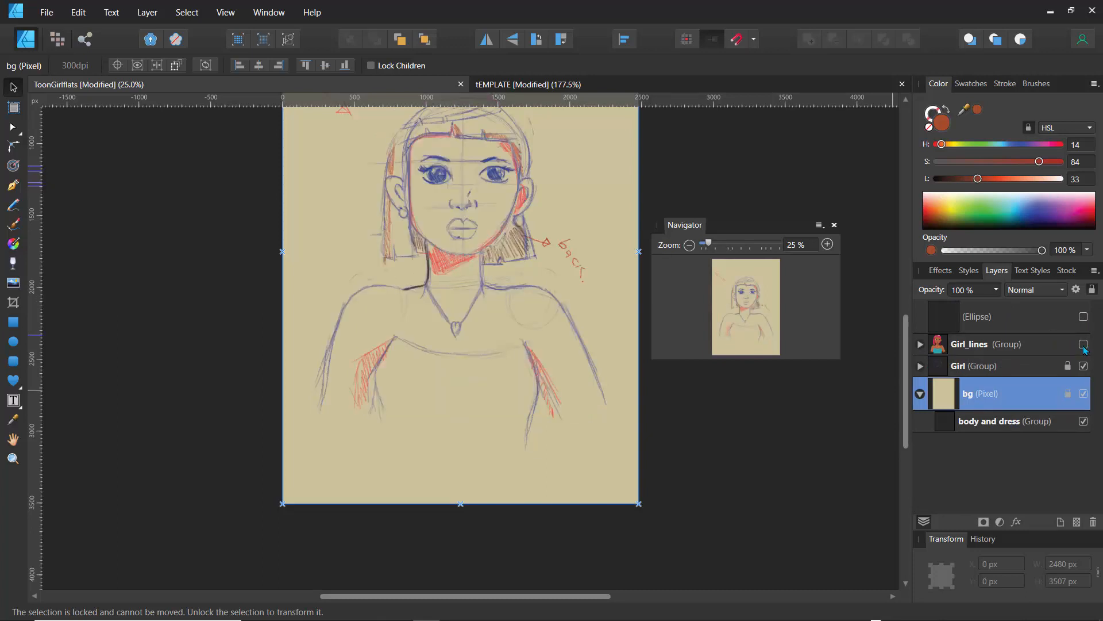
left_click(1083, 345)
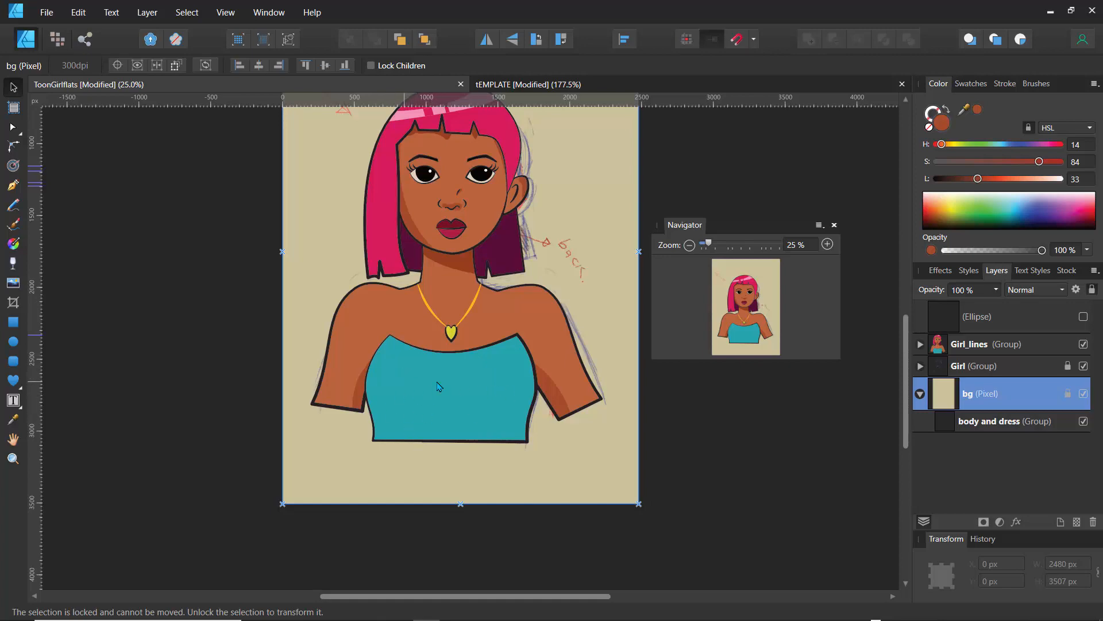
Step: Draw a triangular shadow shape with the Pen tool above the outfit layer, about 341 px wide and 654 px tall, over the outfit's lower-left side
left_click_drag(709, 244, 712, 244)
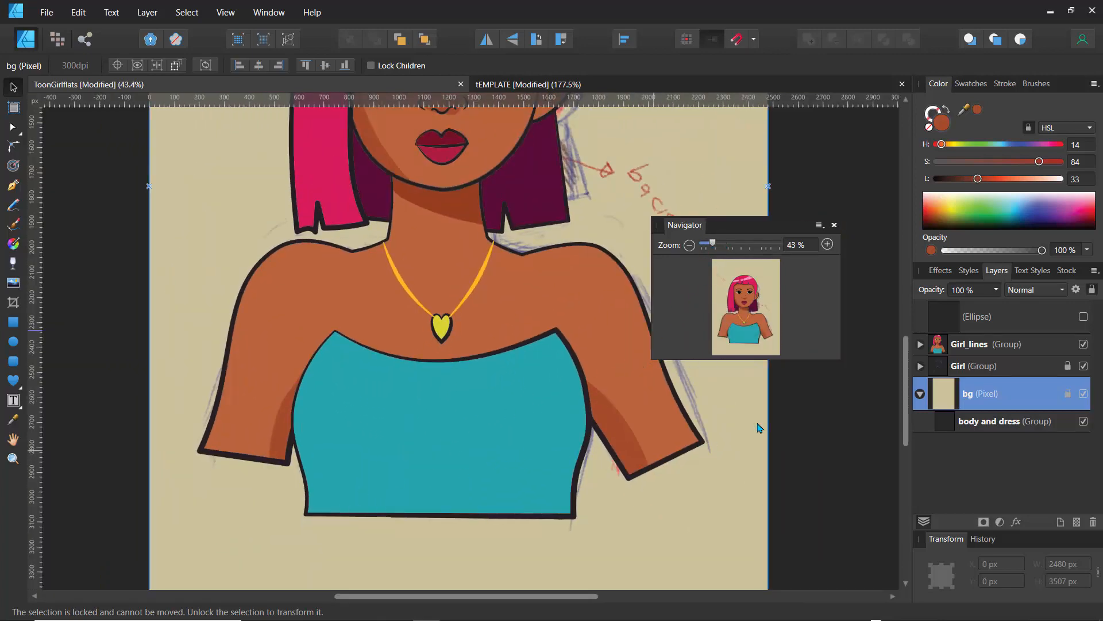
left_click(920, 345)
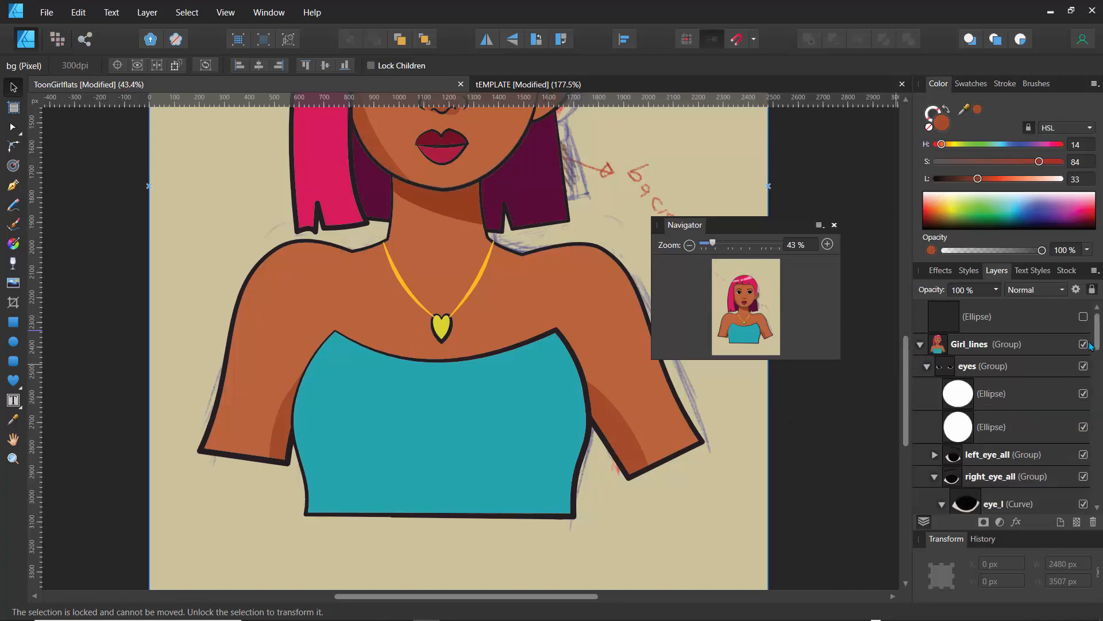
left_click_drag(1097, 344, 1098, 456)
left_click(948, 442)
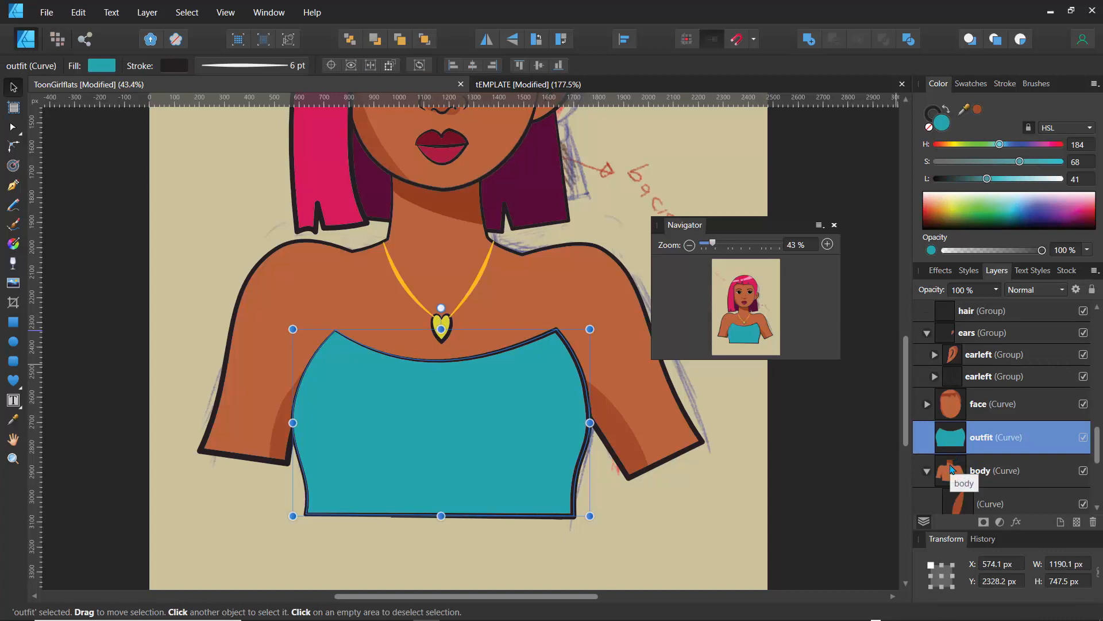
left_click(13, 185)
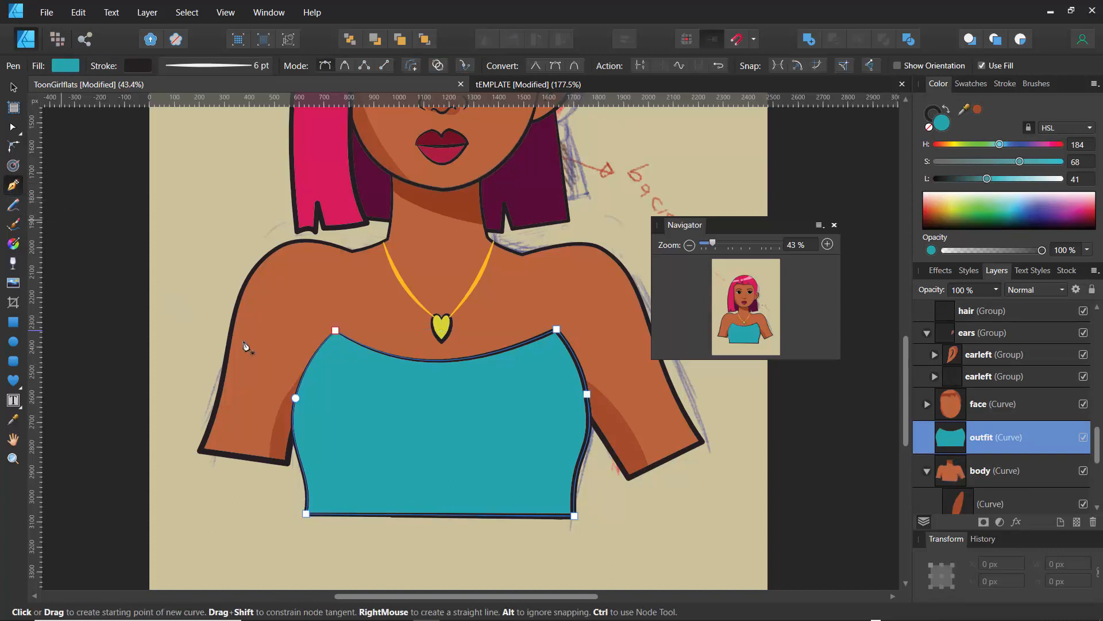
left_click_drag(370, 523, 284, 372)
left_click(288, 536)
left_click(370, 523)
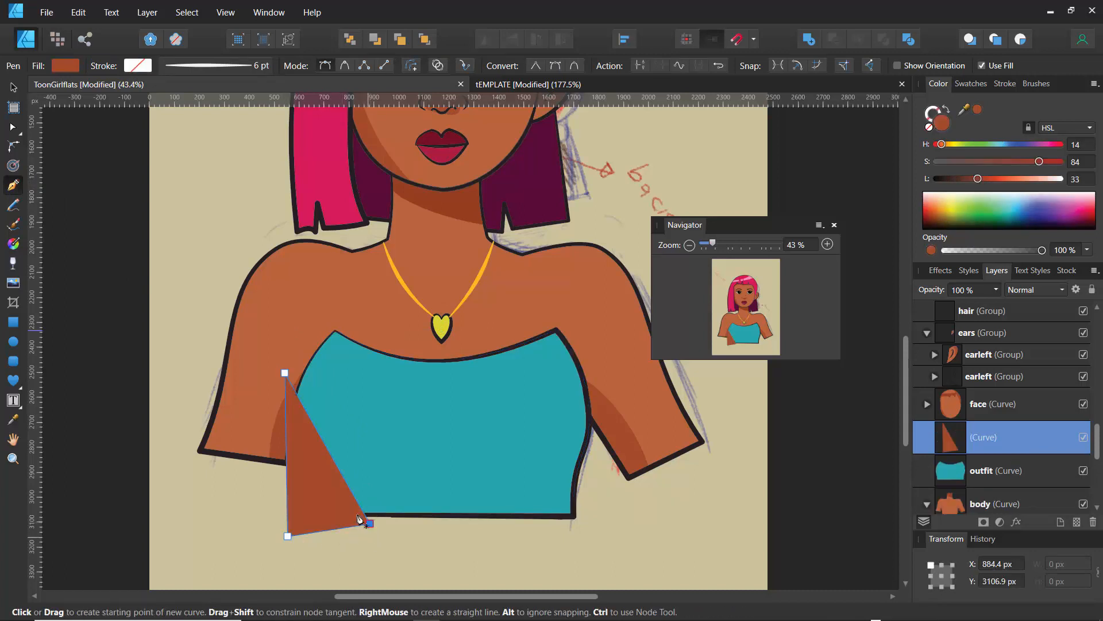
Step: Sample the outfit's teal for the triangle's fill and darken it to hue 179, saturation 72, lightness 30
left_click(13, 421)
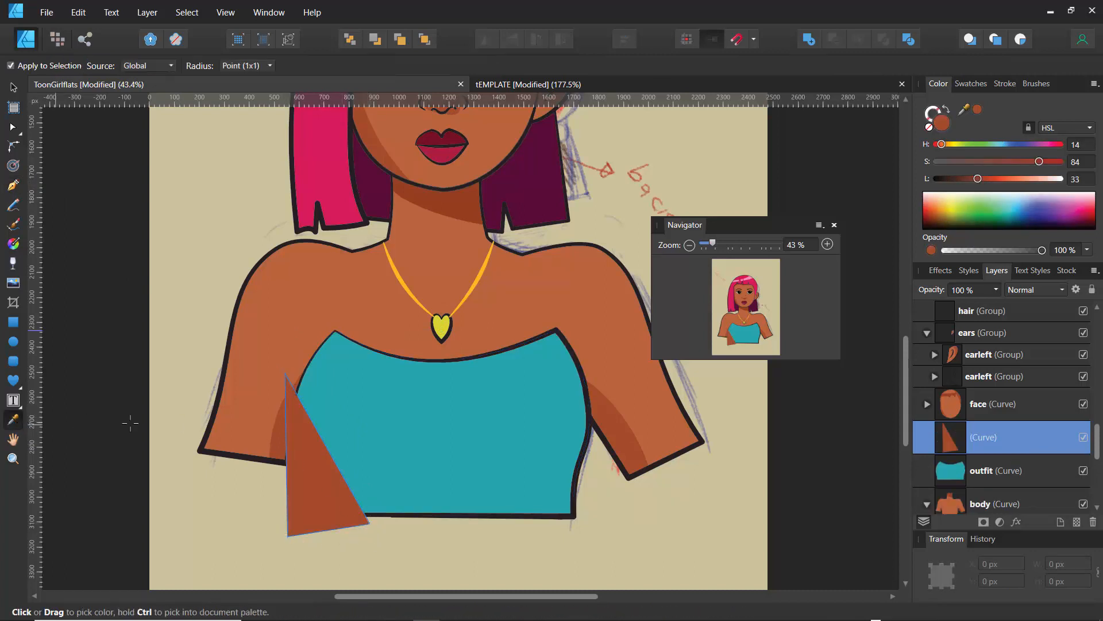
left_click(320, 408)
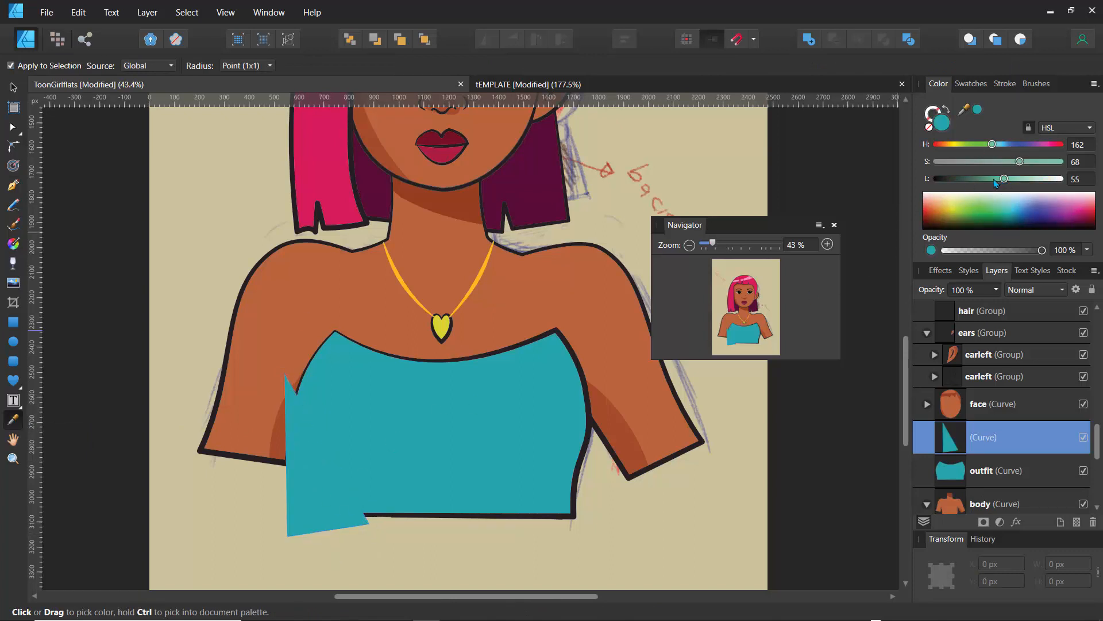
left_click_drag(996, 183, 976, 189)
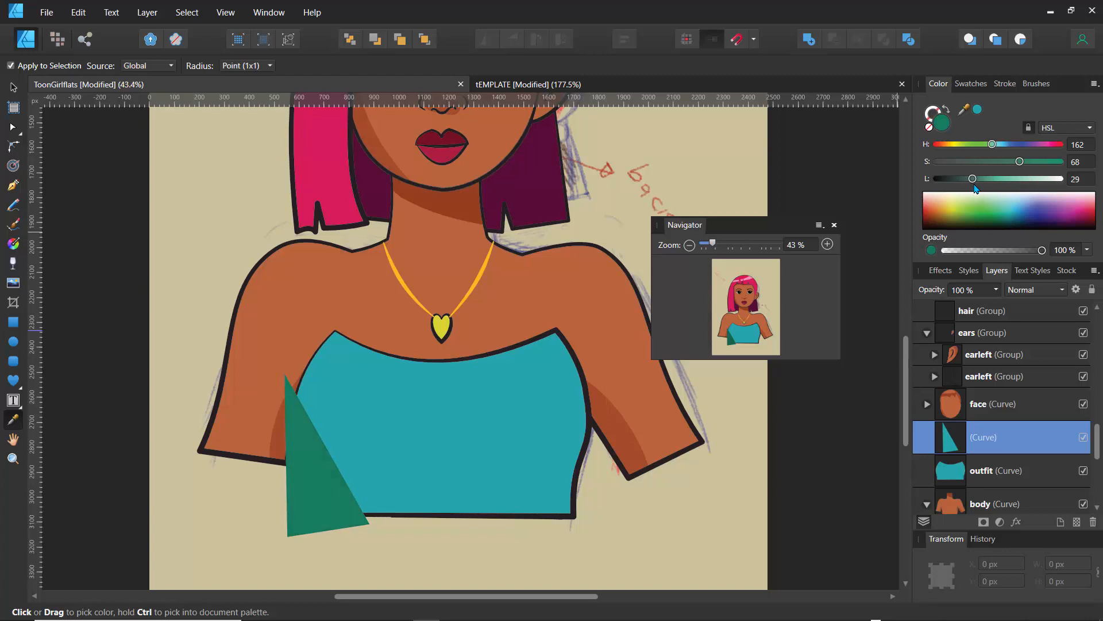
left_click_drag(993, 144, 998, 144)
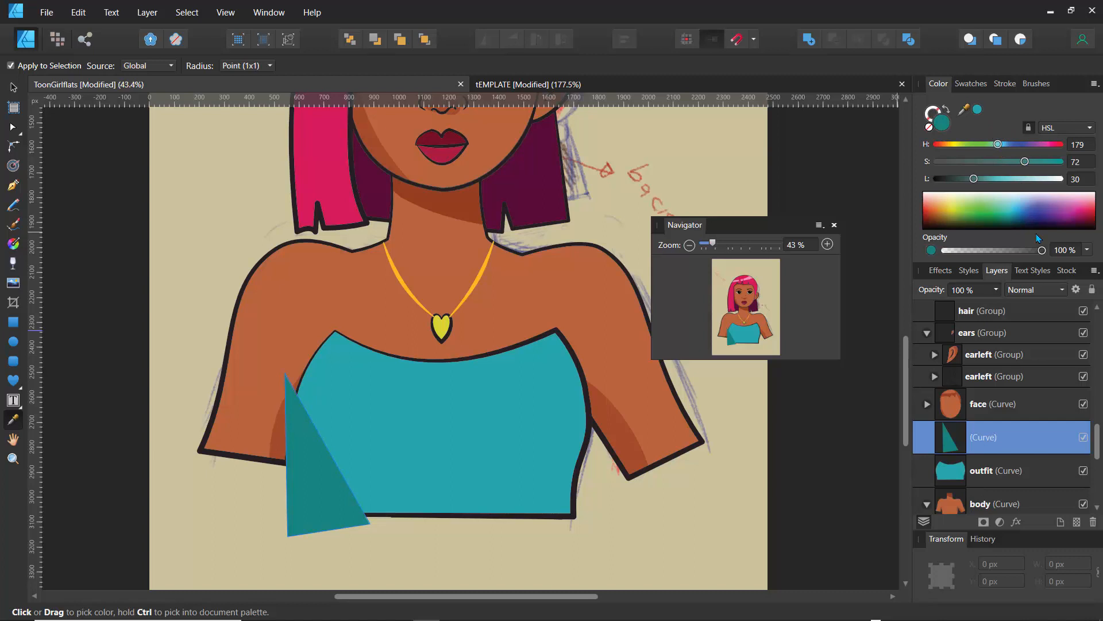
left_click(1066, 128)
left_click(1059, 159)
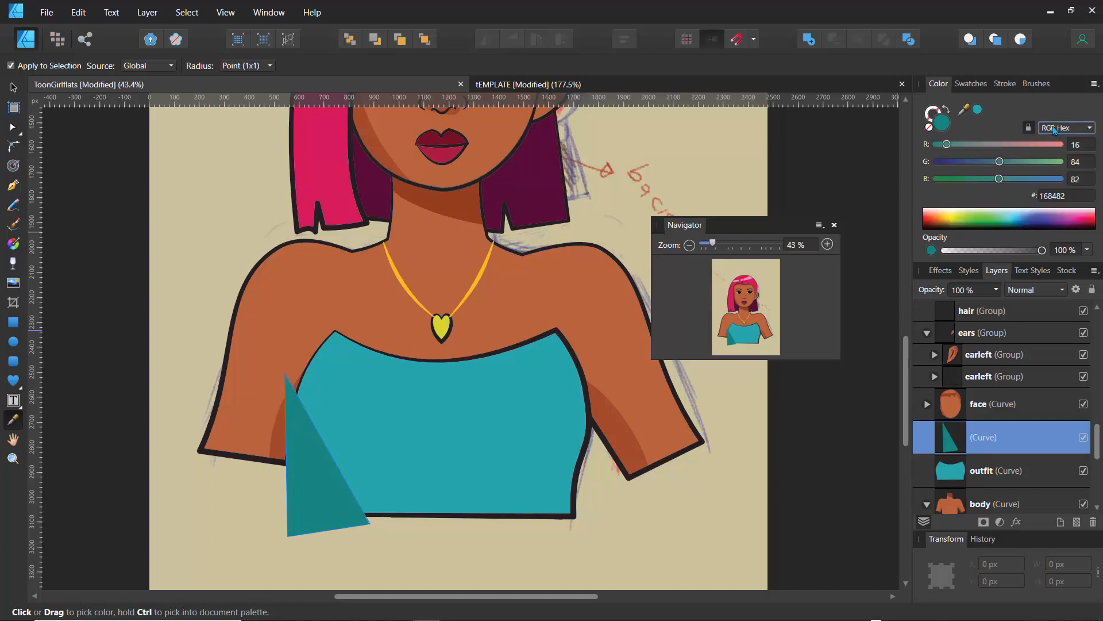
left_click(1055, 129)
left_click(1049, 174)
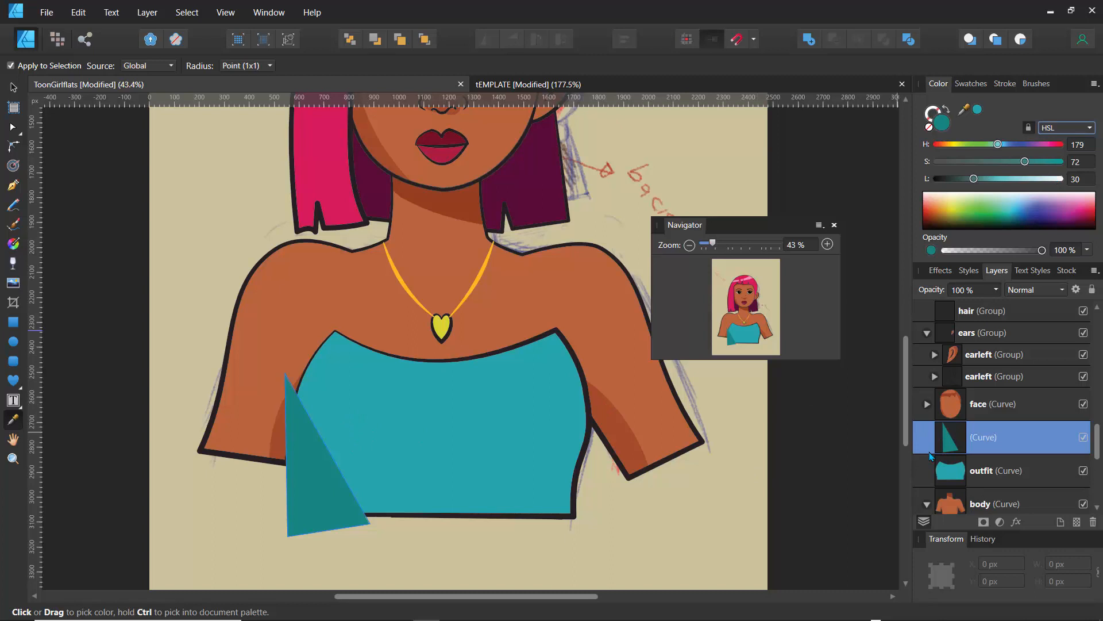
Step: Duplicate the dark teal triangle and clip both copies inside the outfit curve
key("ctrl+j")
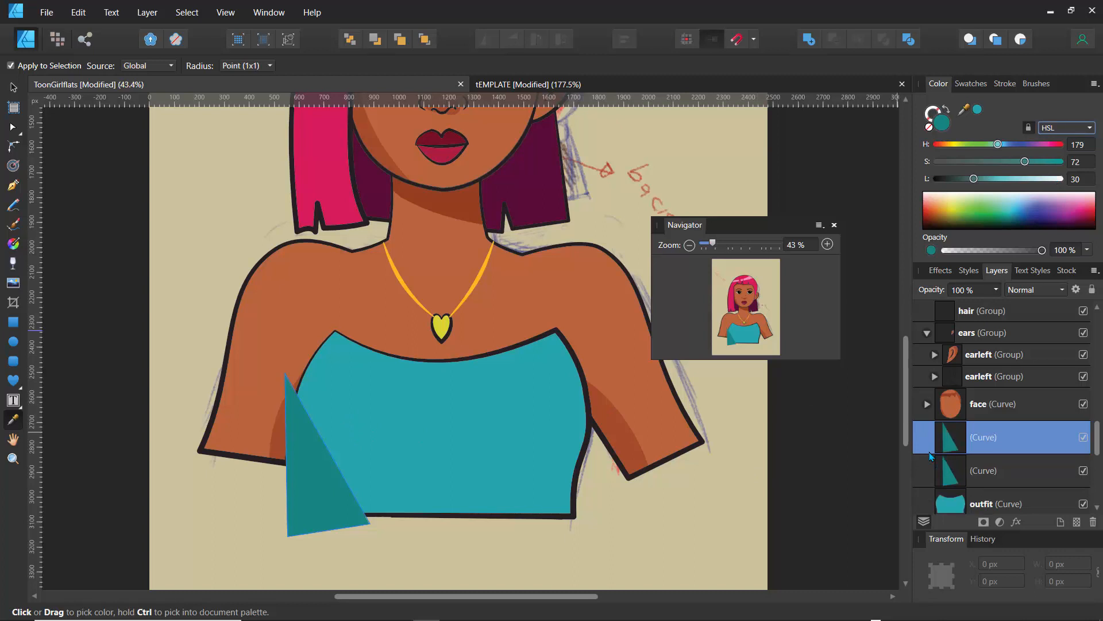
left_click(12, 88)
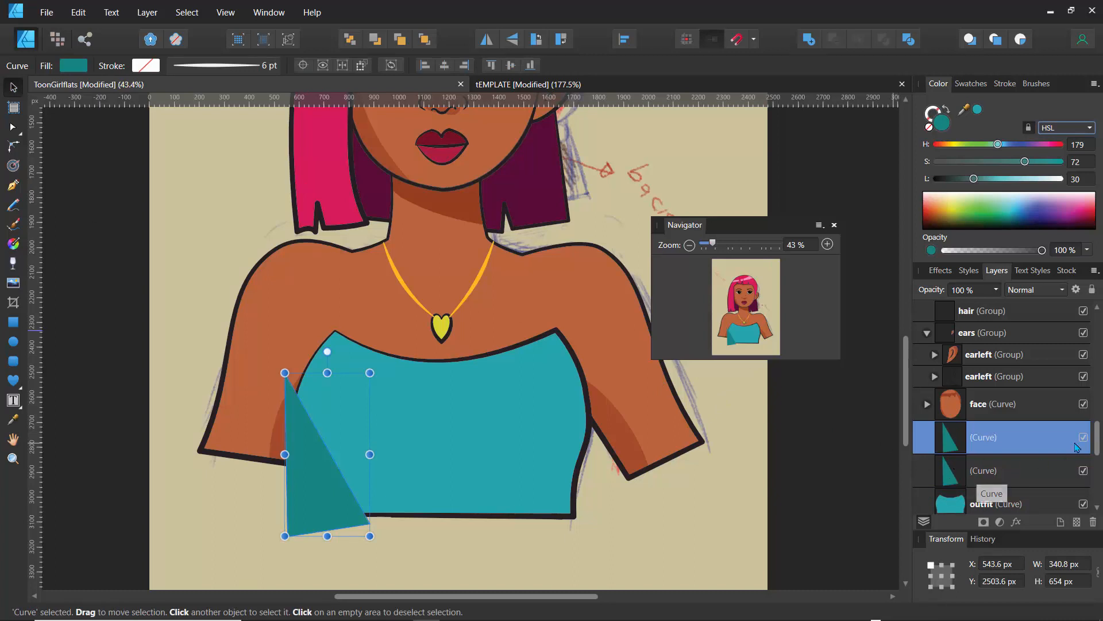
left_click_drag(1099, 446, 1100, 458)
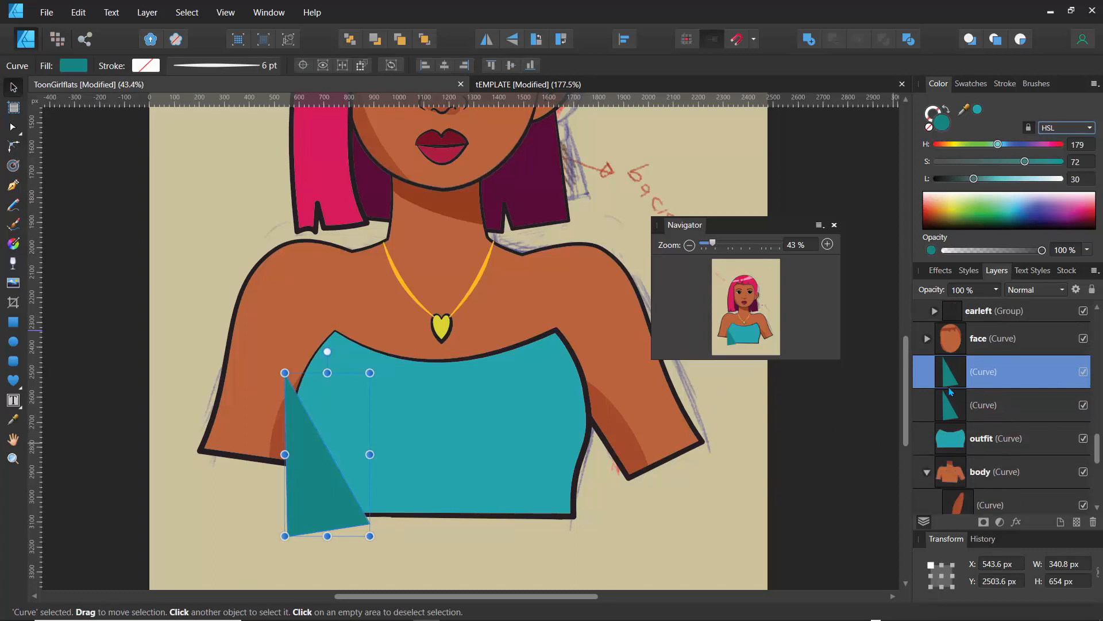
left_click_drag(950, 372, 1003, 451)
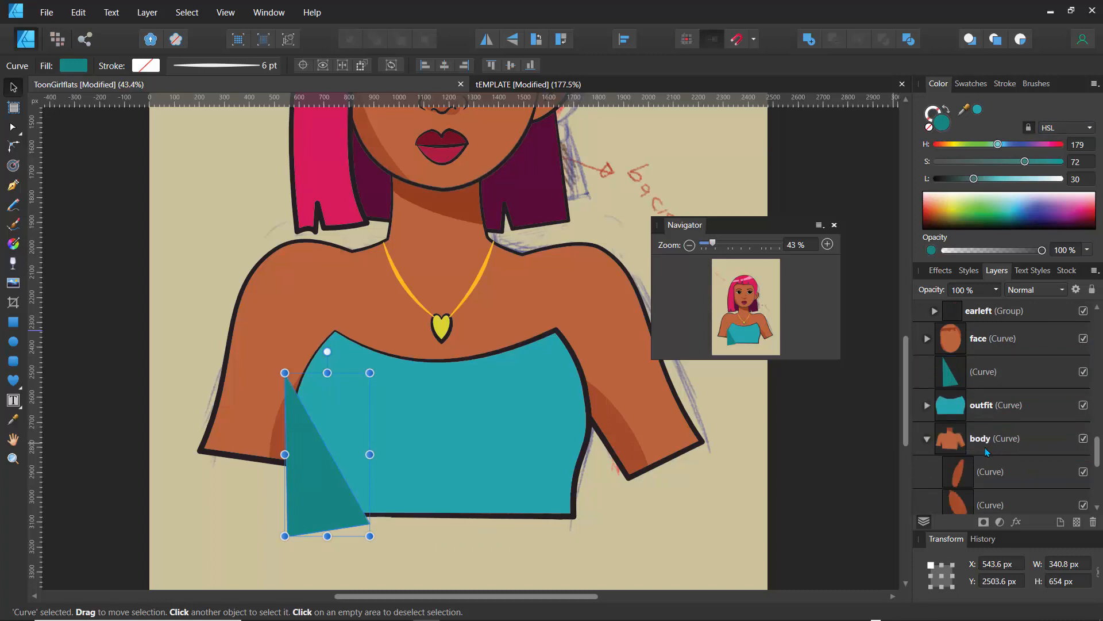
left_click(928, 406)
left_click_drag(937, 421, 966, 427)
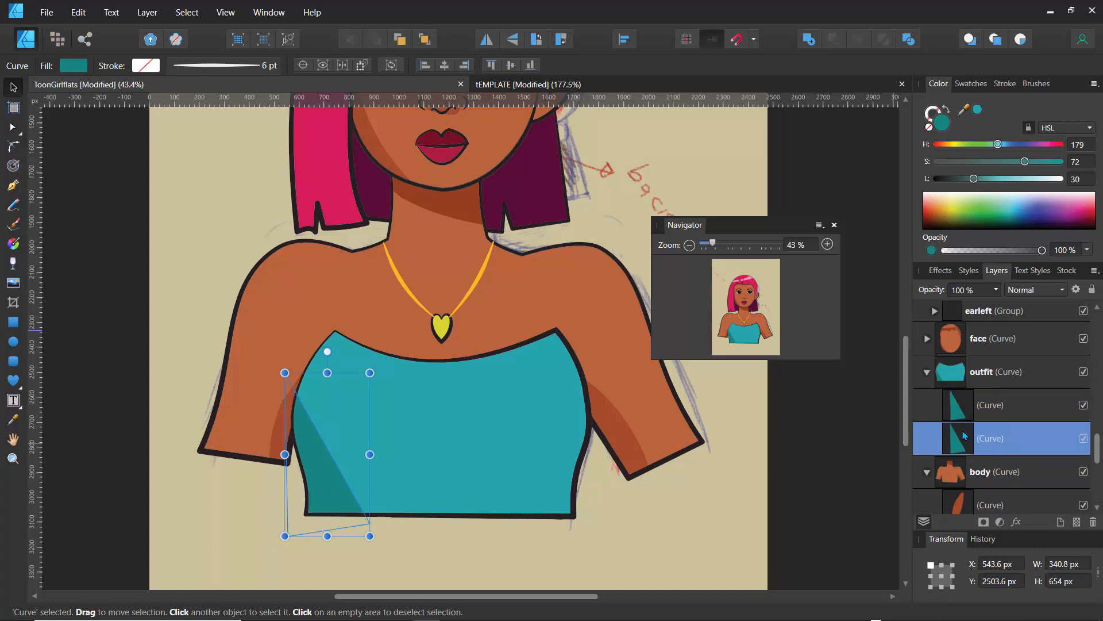
Step: Bow the inner edge of one outfit shadow, and move the other copy to the outfit's opposite side, flipped horizontally
left_click(17, 130)
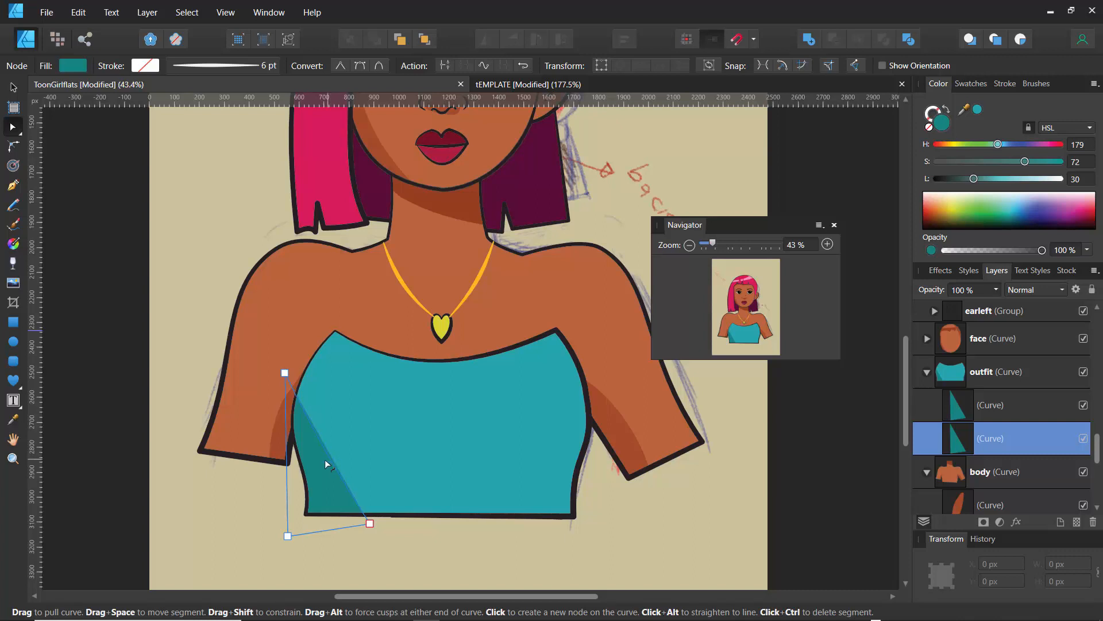
left_click_drag(325, 460, 325, 388)
left_click(955, 413)
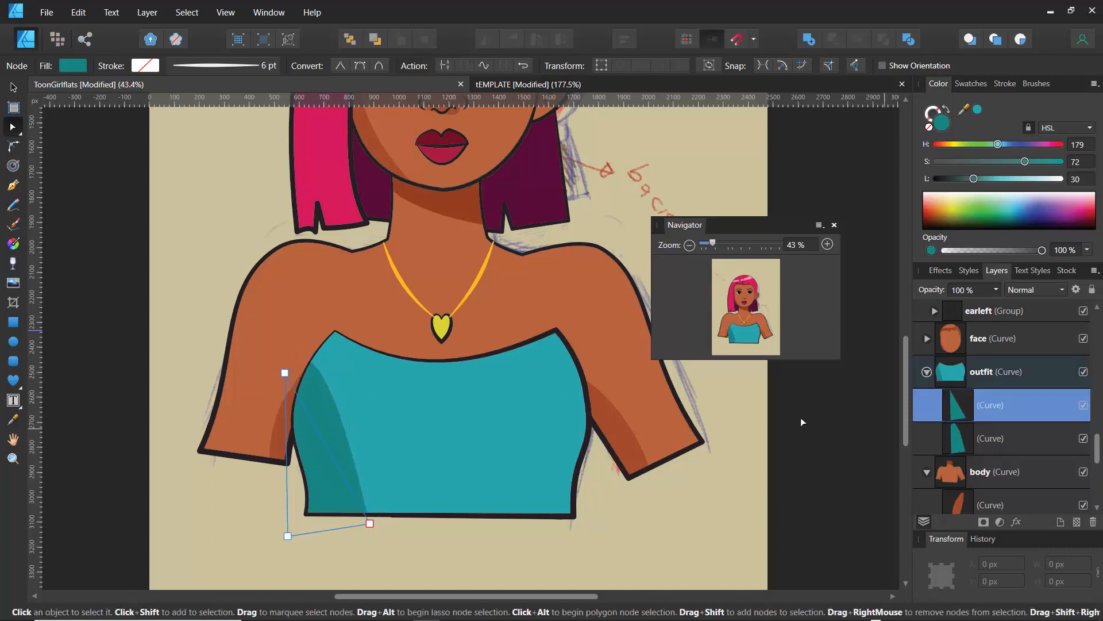
left_click(13, 86)
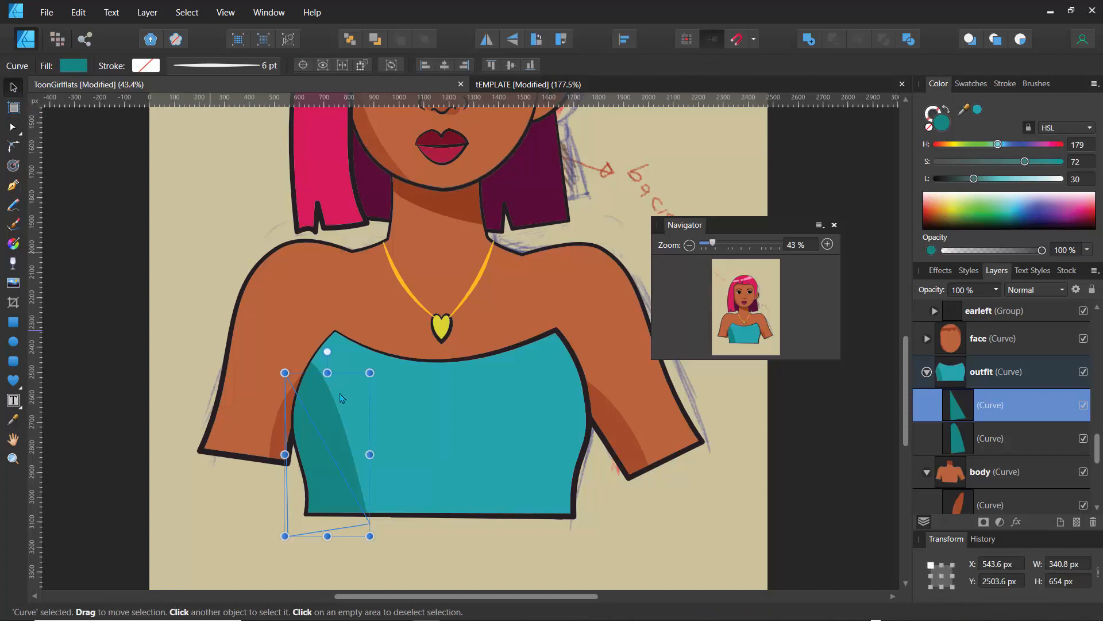
left_click_drag(348, 440, 618, 443)
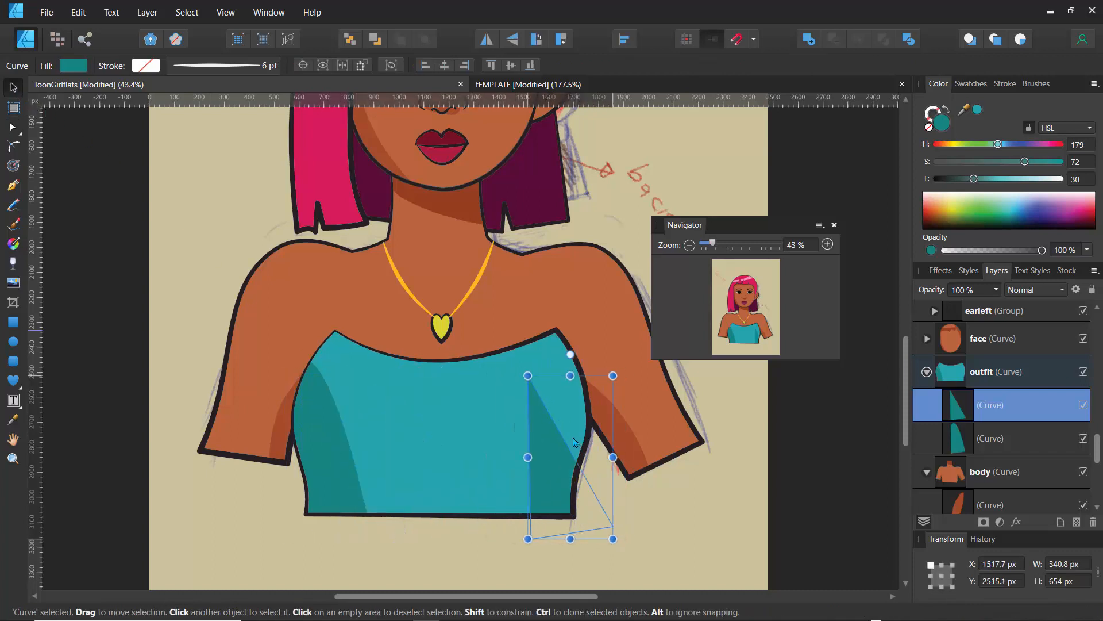
left_click(484, 45)
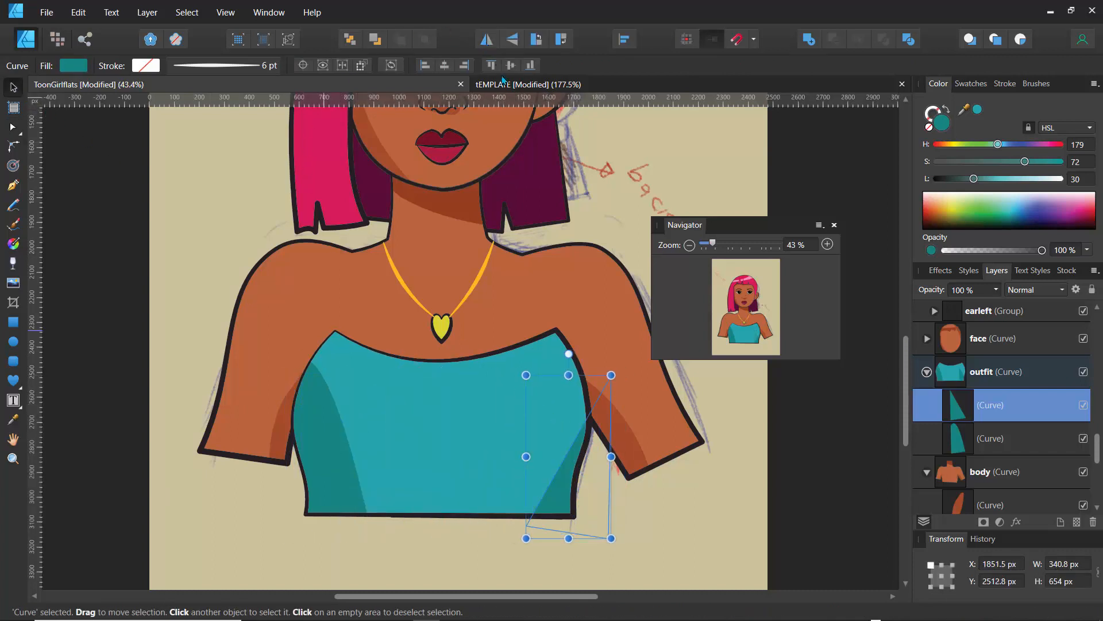
Step: Reshape the shadow on the picture's right side into a narrow curved sliver by raising its top node and bowing its inner edge along the outfit's side
key("a")
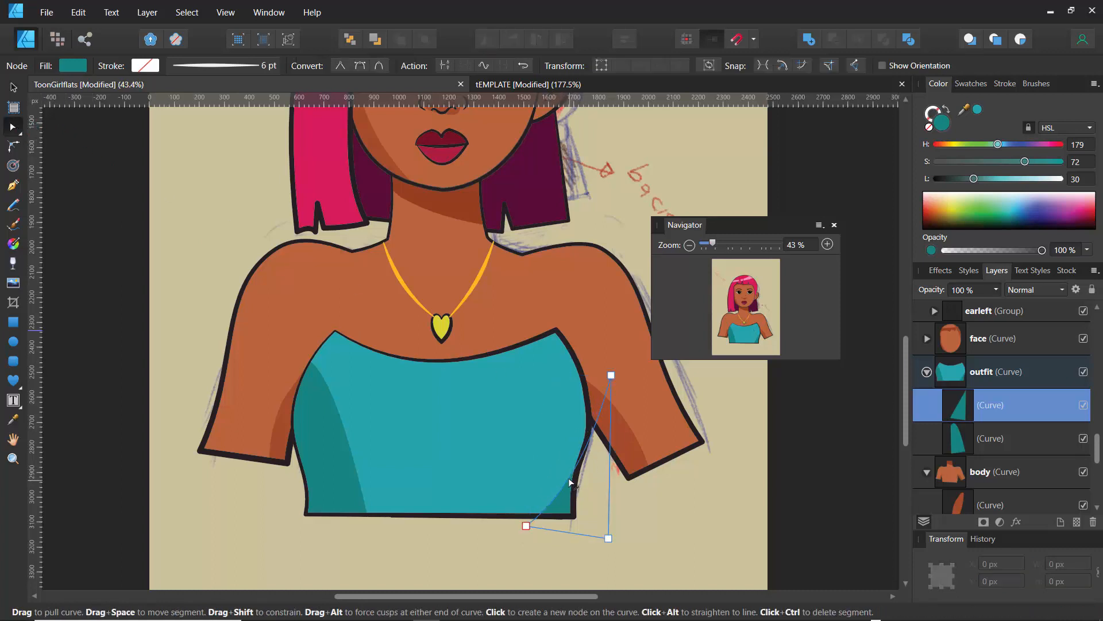
left_click_drag(611, 375, 496, 290)
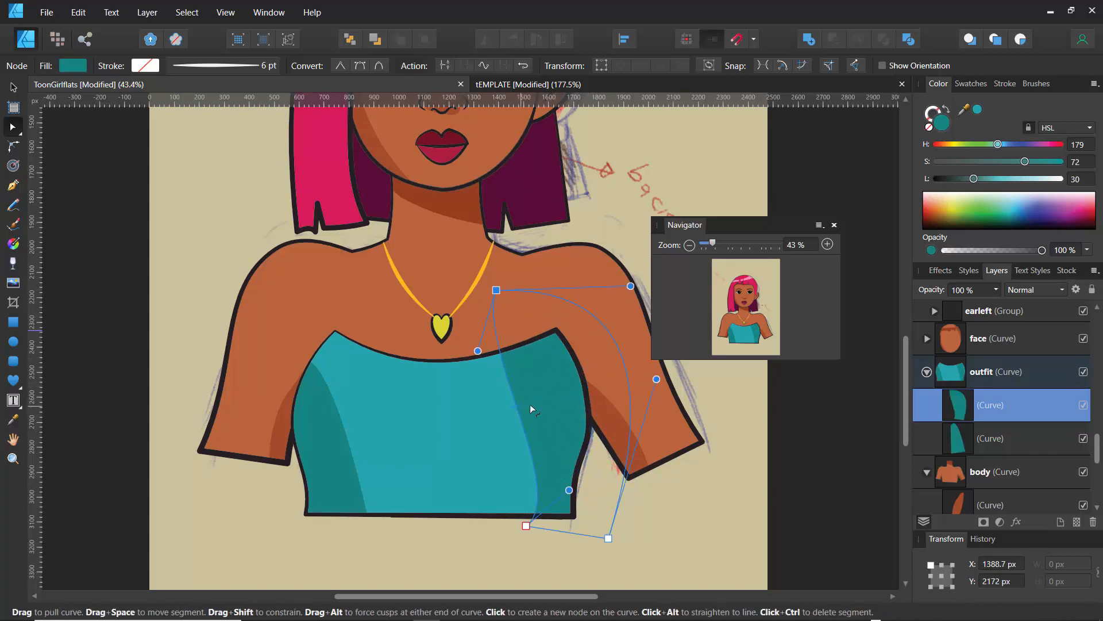
left_click_drag(530, 405, 552, 361)
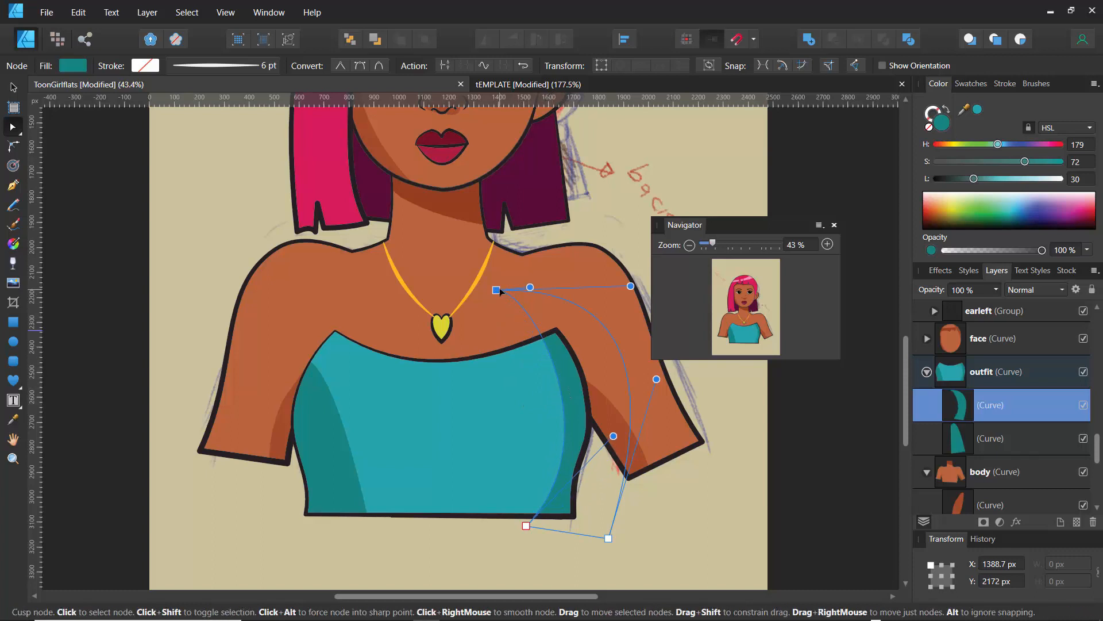
left_click_drag(497, 291, 549, 316)
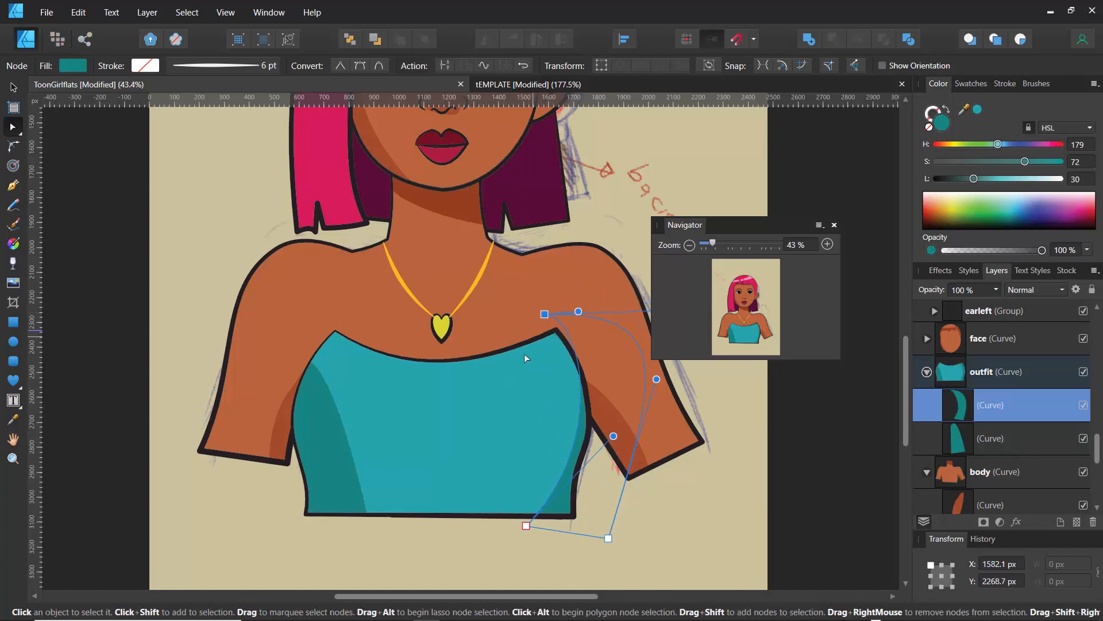
Step: Reposition the nodes of the outfit shadow on the picture's left side, widening its base along the hem and extending its top above the neckline corner
left_click(323, 451)
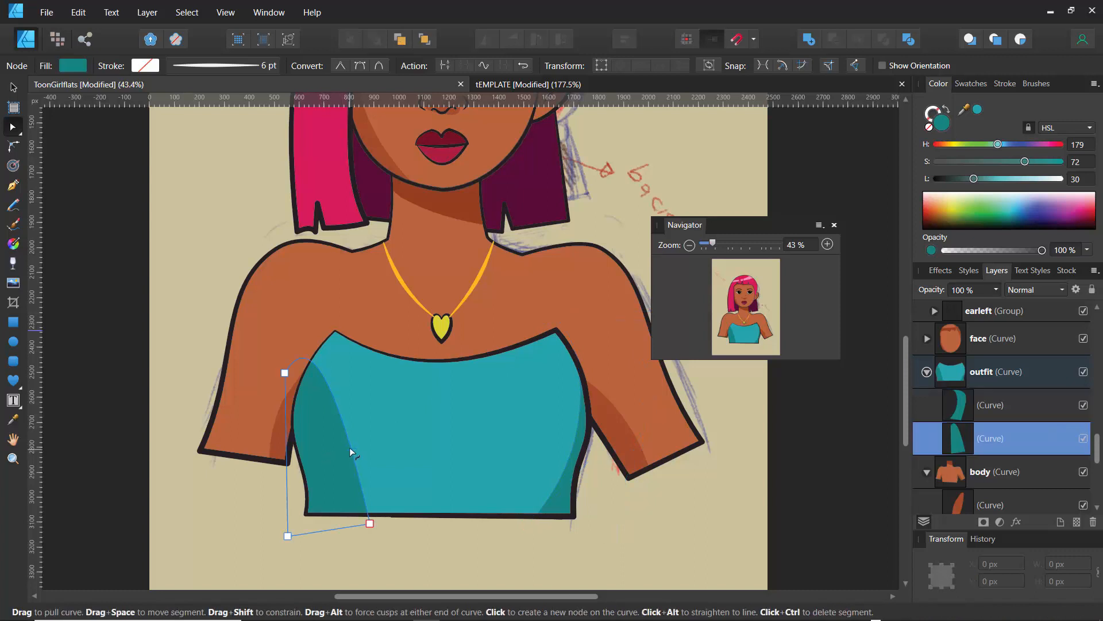
left_click_drag(346, 447, 311, 332)
left_click_drag(265, 377, 316, 328)
left_click_drag(302, 412, 269, 398)
left_click_drag(344, 424, 321, 429)
left_click_drag(264, 344, 228, 296)
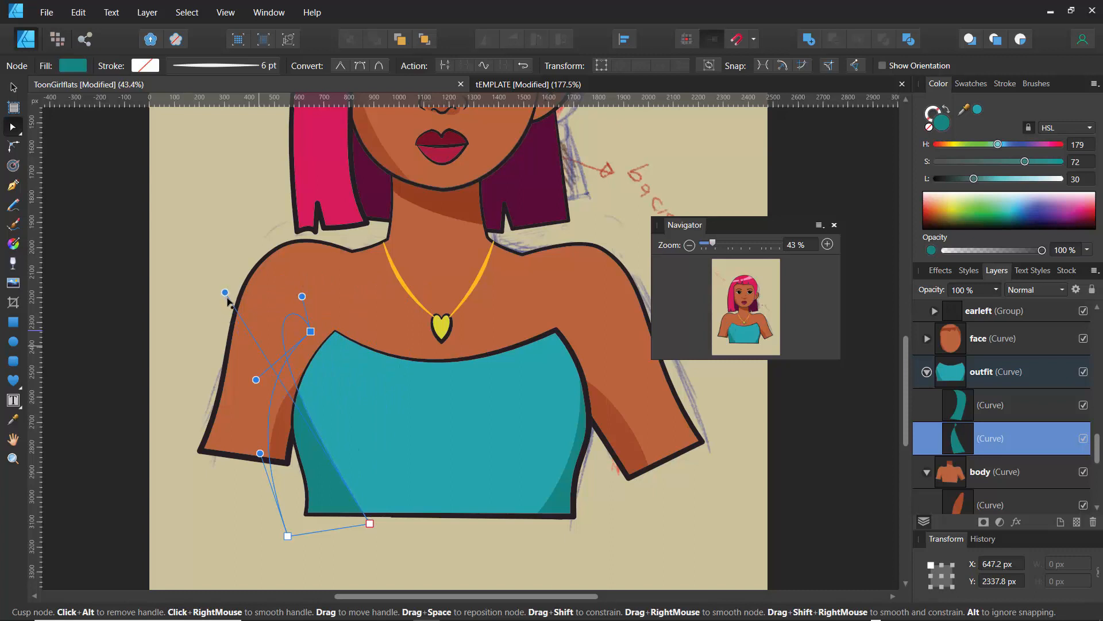
left_click_drag(288, 536, 298, 553)
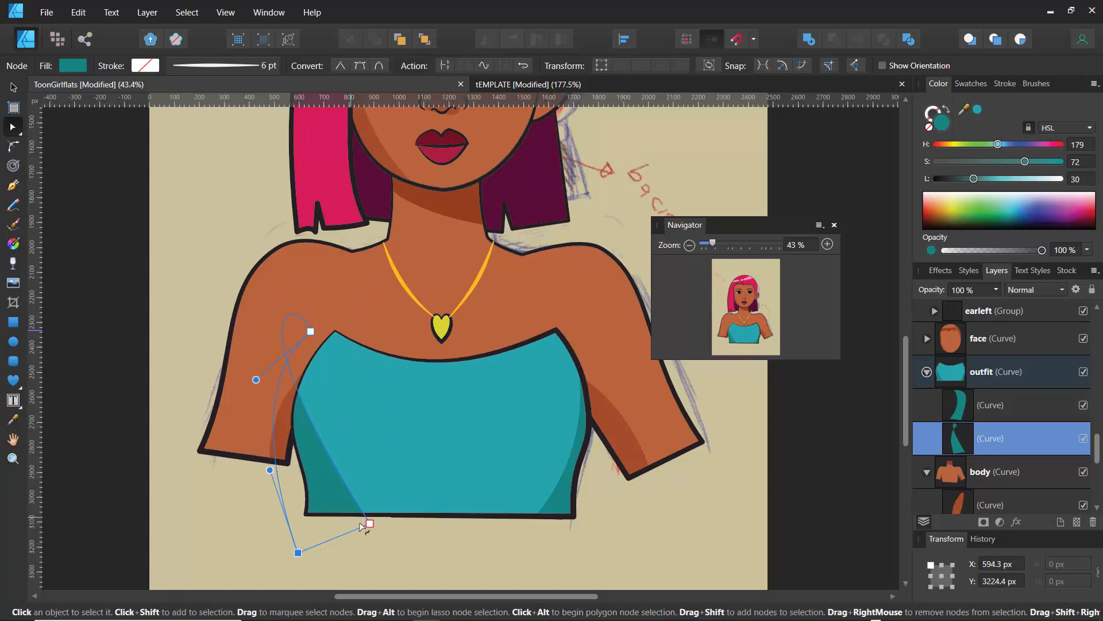
left_click_drag(370, 523, 404, 520)
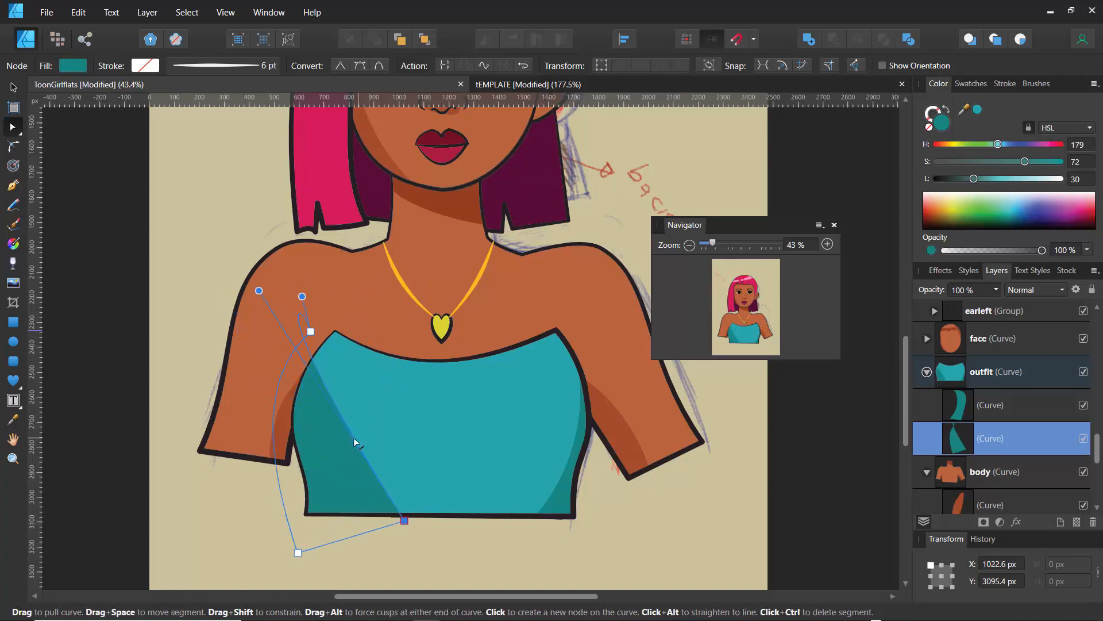
left_click_drag(354, 439, 358, 314)
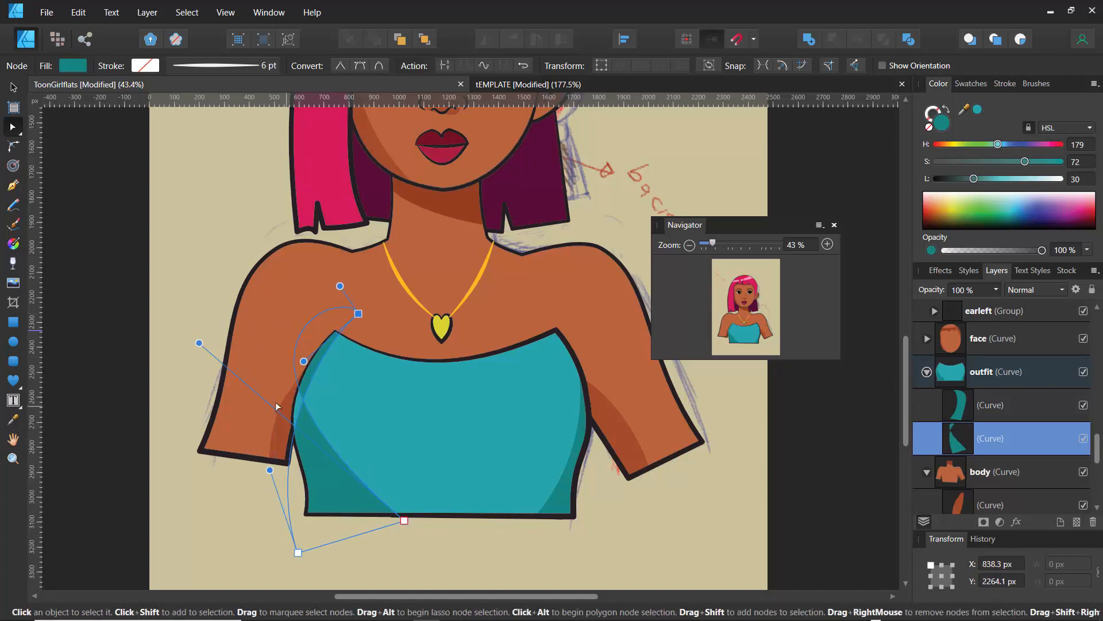
Step: Adjust the left-side shadow's handles so its inner edge curves along the outfit's side and its outer edge clears the outline, then deselect it
left_click_drag(198, 343, 405, 331)
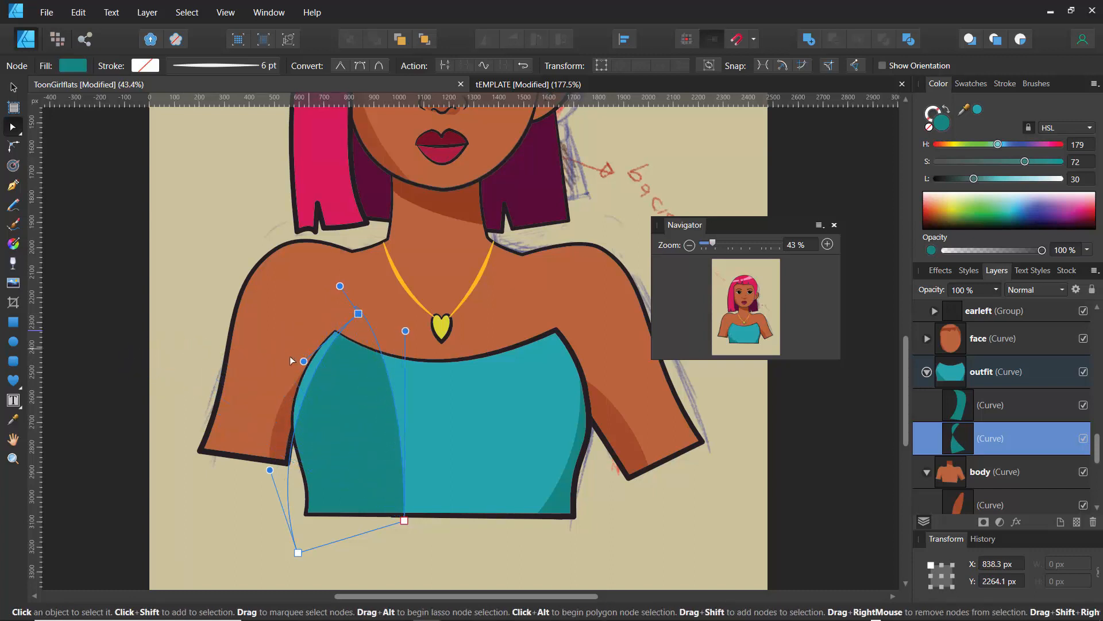
left_click_drag(304, 361, 239, 310)
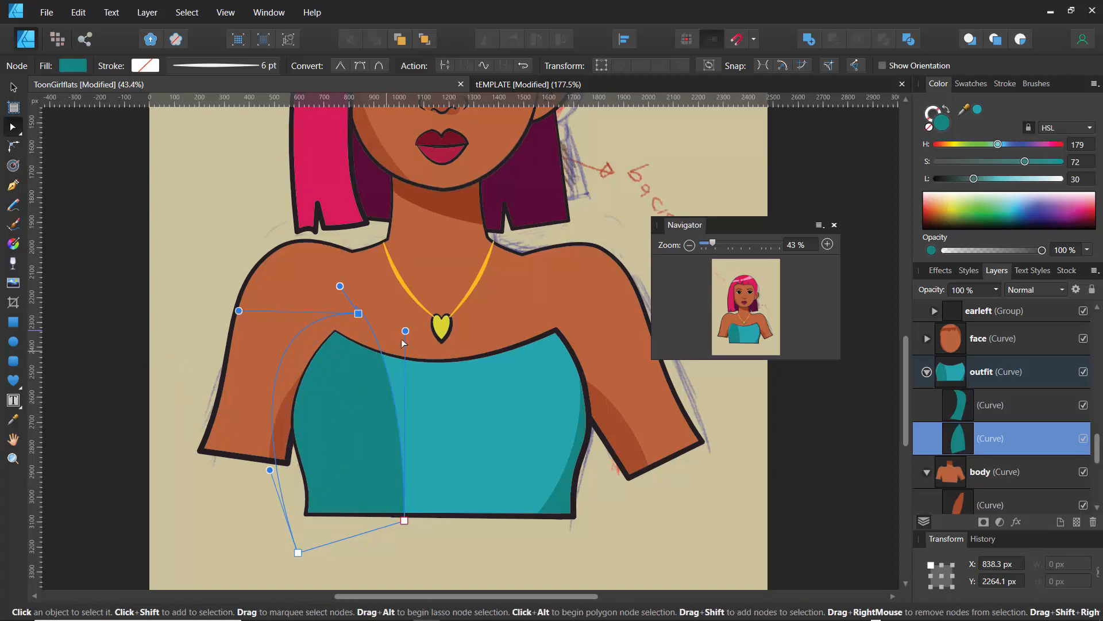
left_click_drag(405, 331, 219, 374)
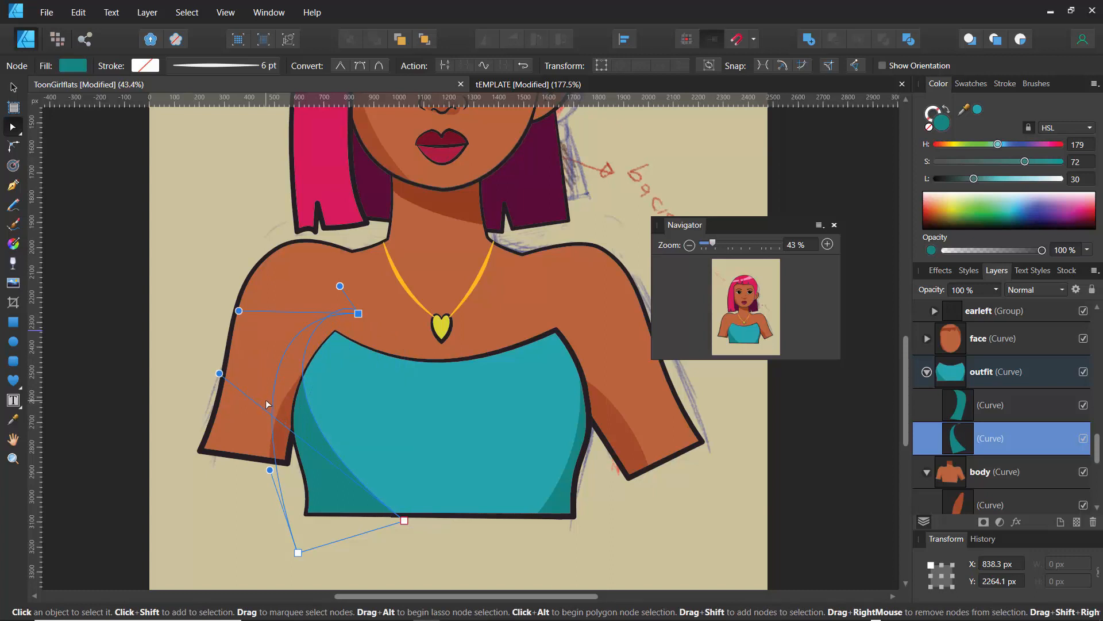
left_click_drag(404, 520, 404, 514)
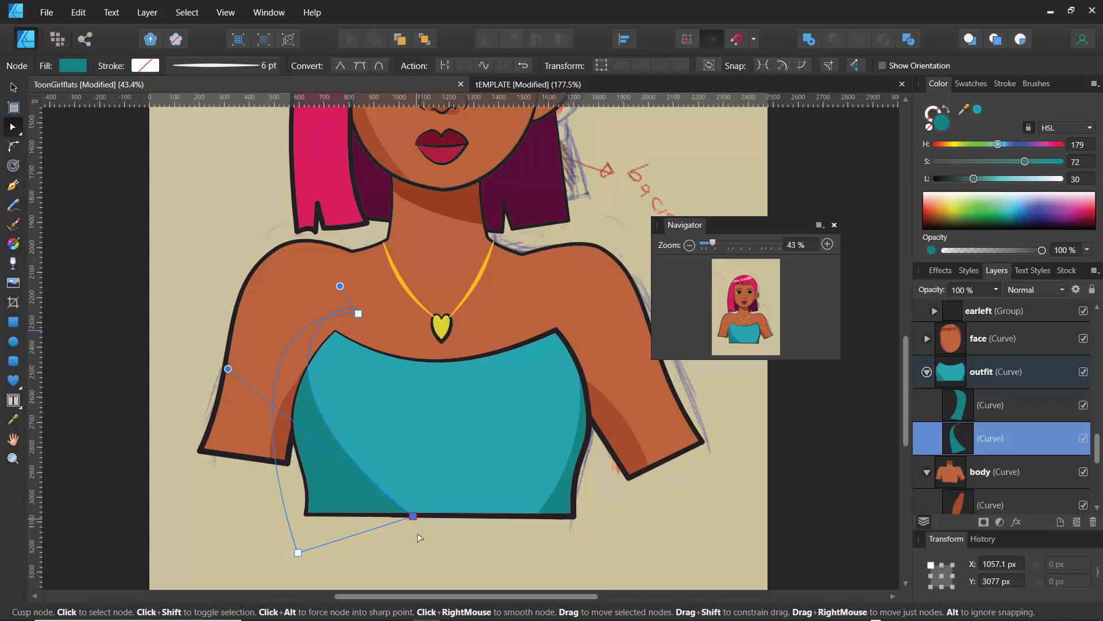
left_click(411, 532)
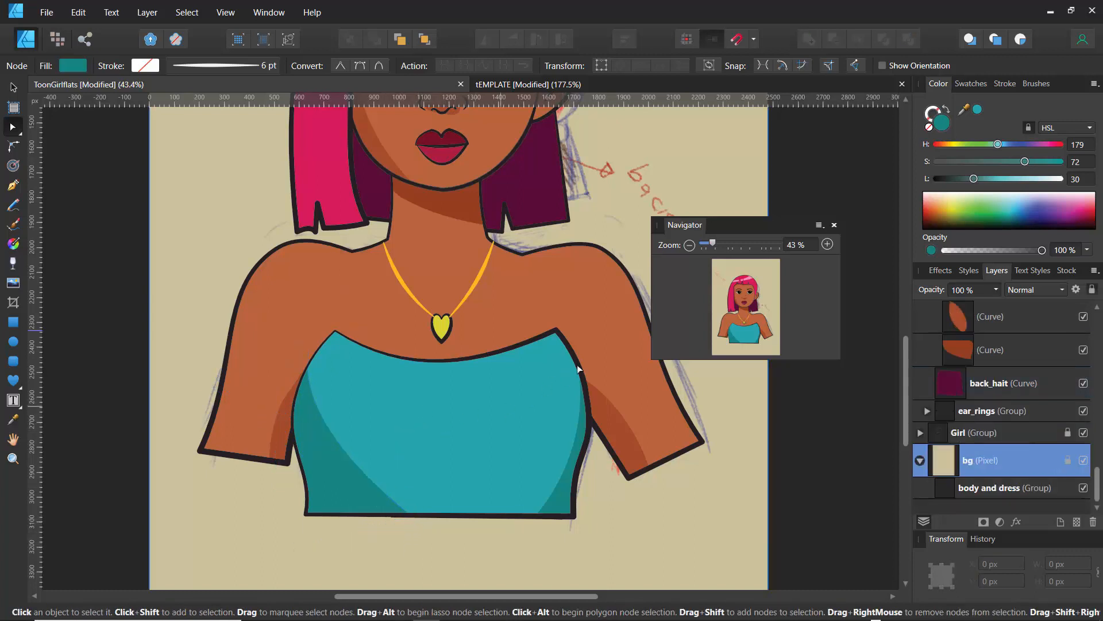
Step: Draw a straight, slightly tilted fold line across the outfit's upper part with the Pen tool and set its fill lightness to 17
left_click(12, 186)
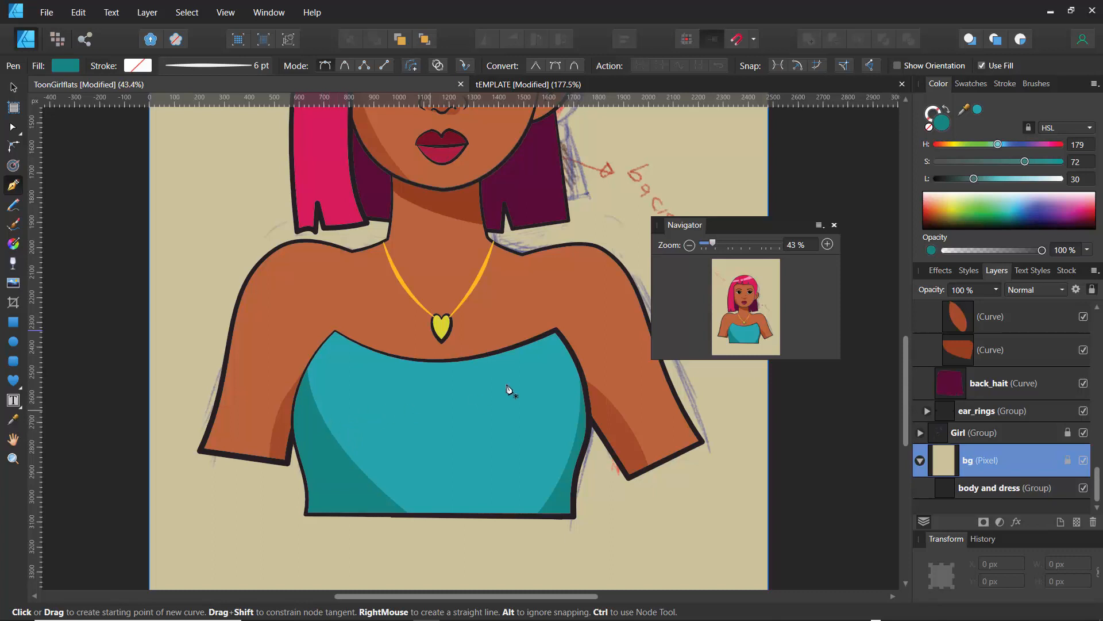
left_click(533, 383)
left_click(378, 414)
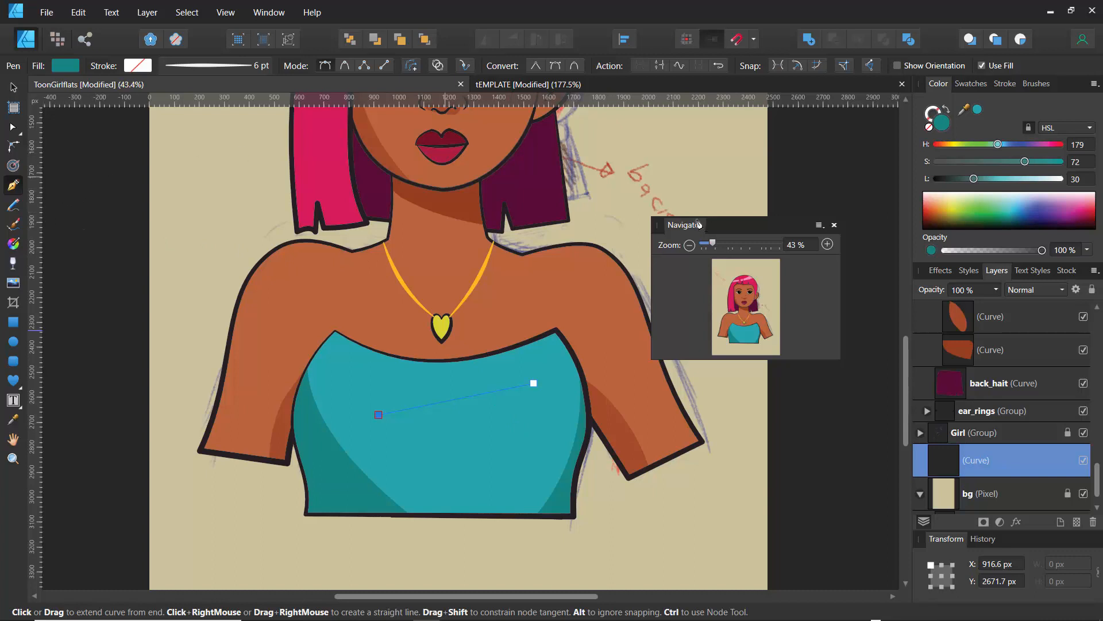
left_click_drag(974, 180, 958, 188)
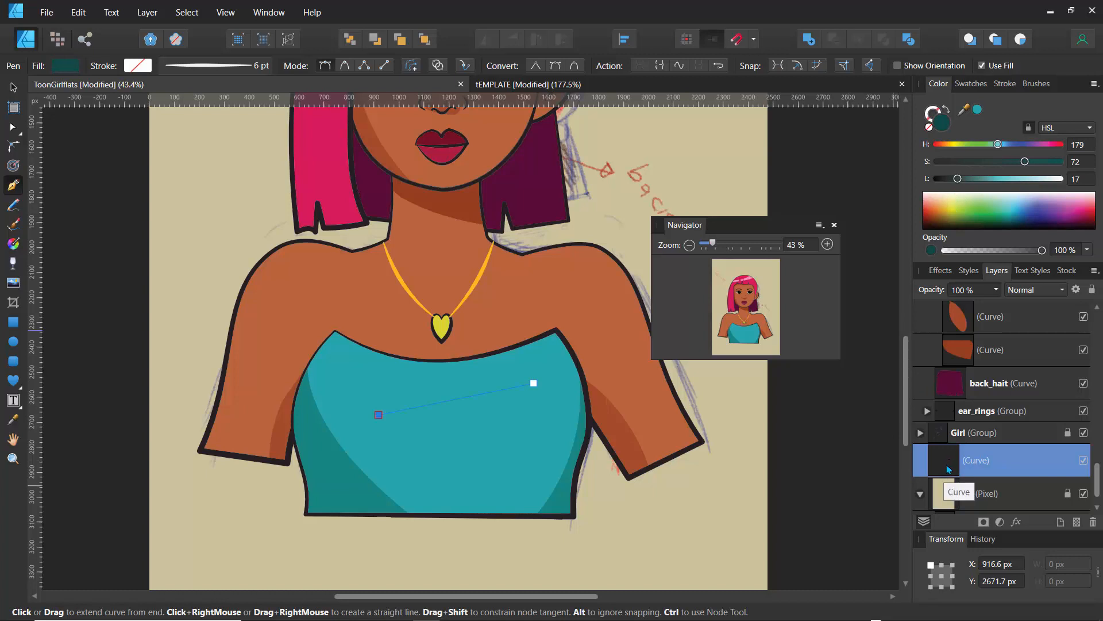
Step: Nest the new line's layer inside the outfit layer, above the two shadow curves
mouse_move(1096, 487)
left_mouse_down()
mouse_move(1096, 451)
mouse_move(1096, 481)
left_mouse_up()
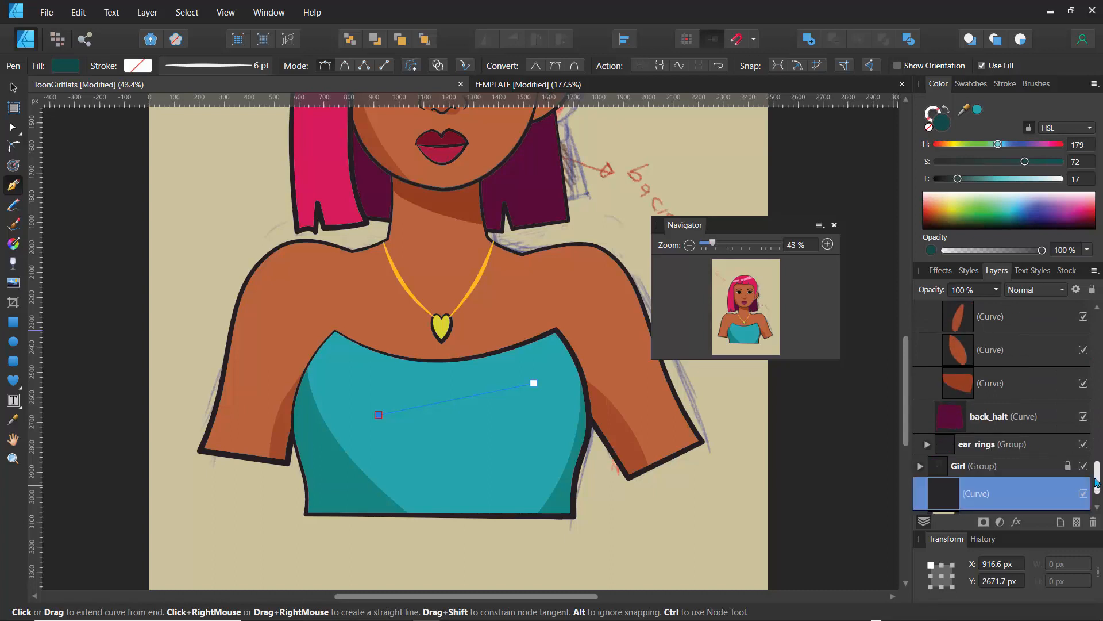
left_click_drag(946, 491, 937, 396)
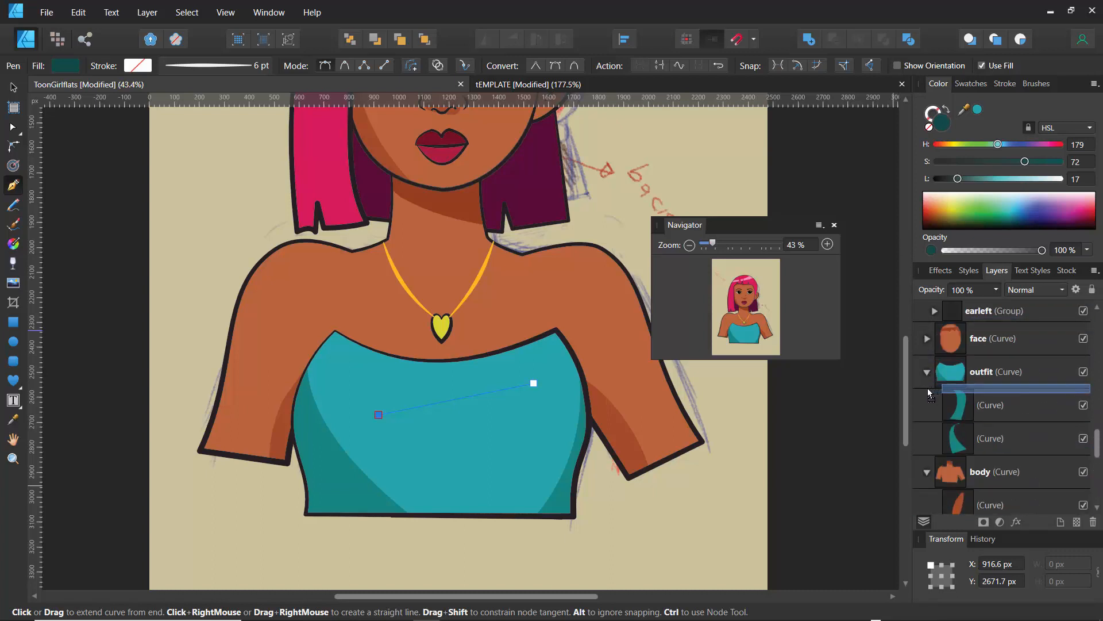
left_click_drag(920, 386, 921, 386)
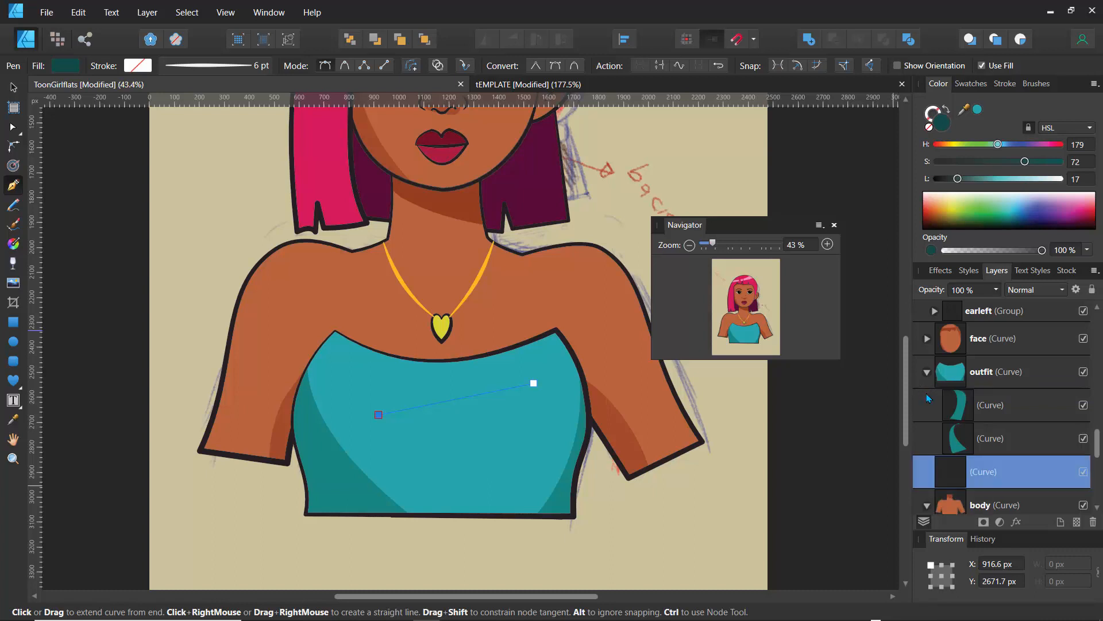
left_click_drag(953, 476, 945, 409)
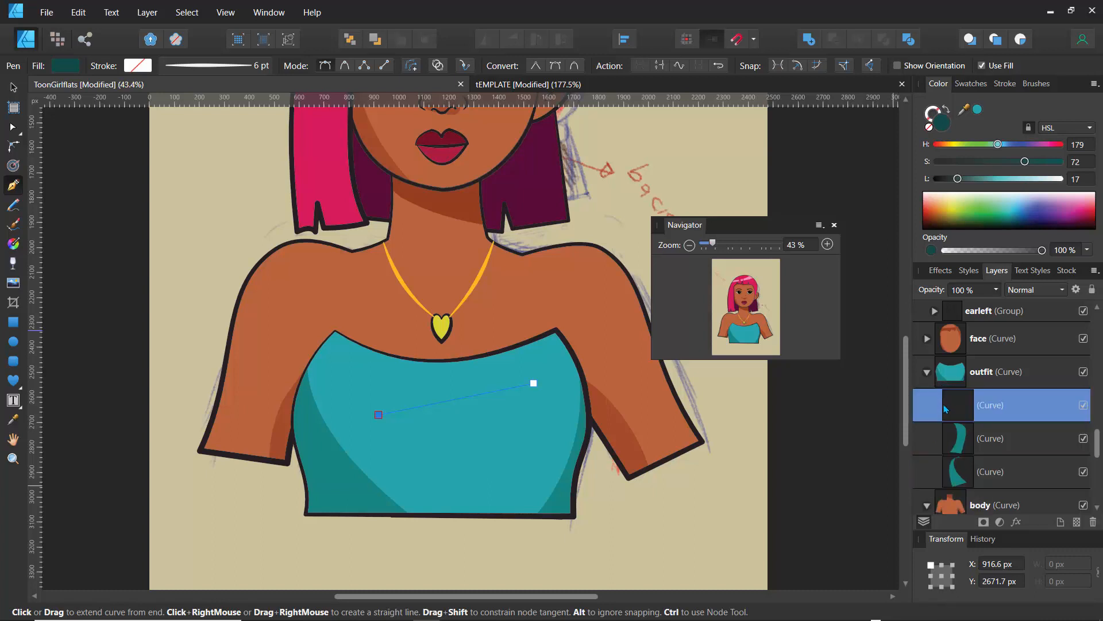
Step: Give the fold line a 2.4 pt stroke in the recent dark teal, with no fill
left_click(200, 72)
mouse_move(194, 116)
left_mouse_down()
mouse_move(211, 118)
mouse_move(191, 129)
left_mouse_up()
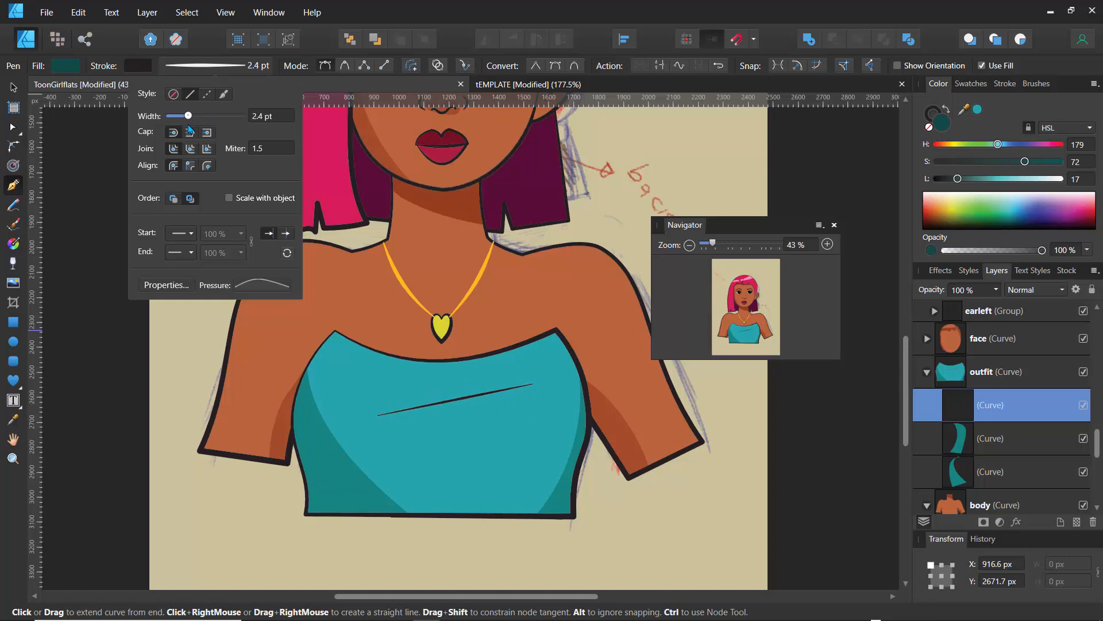
left_click(190, 131)
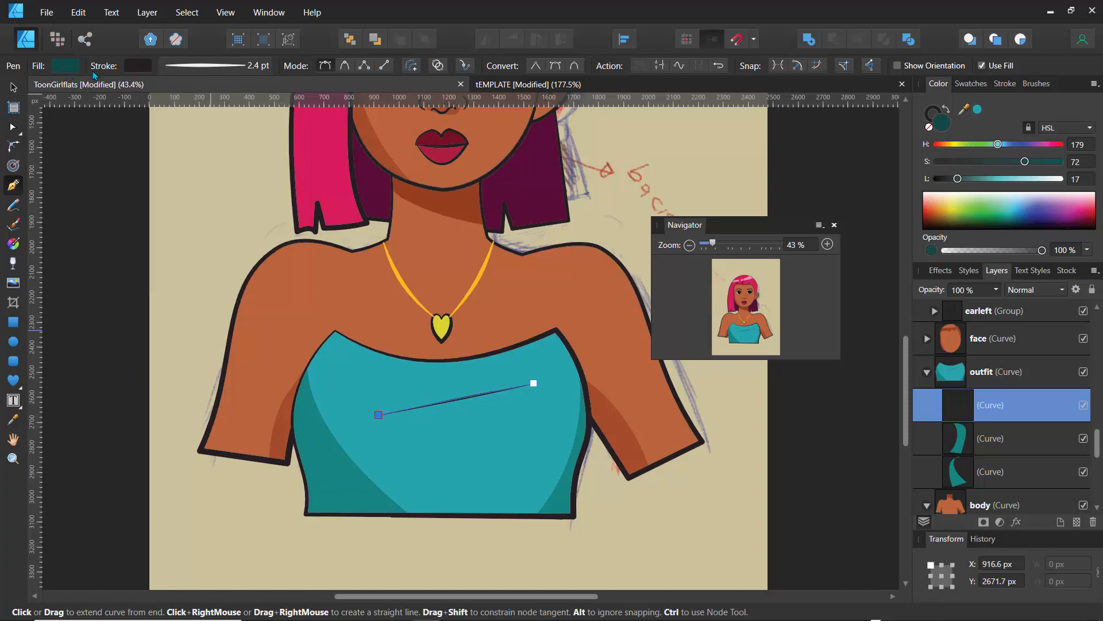
left_click(66, 66)
left_click(226, 92)
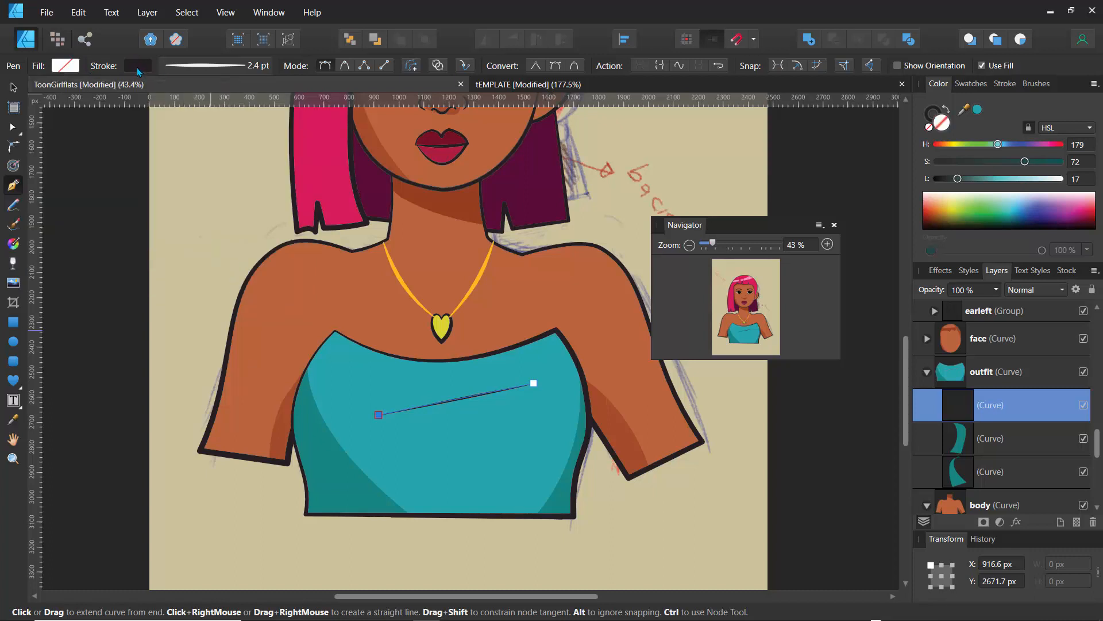
left_click(140, 71)
left_click(44, 92)
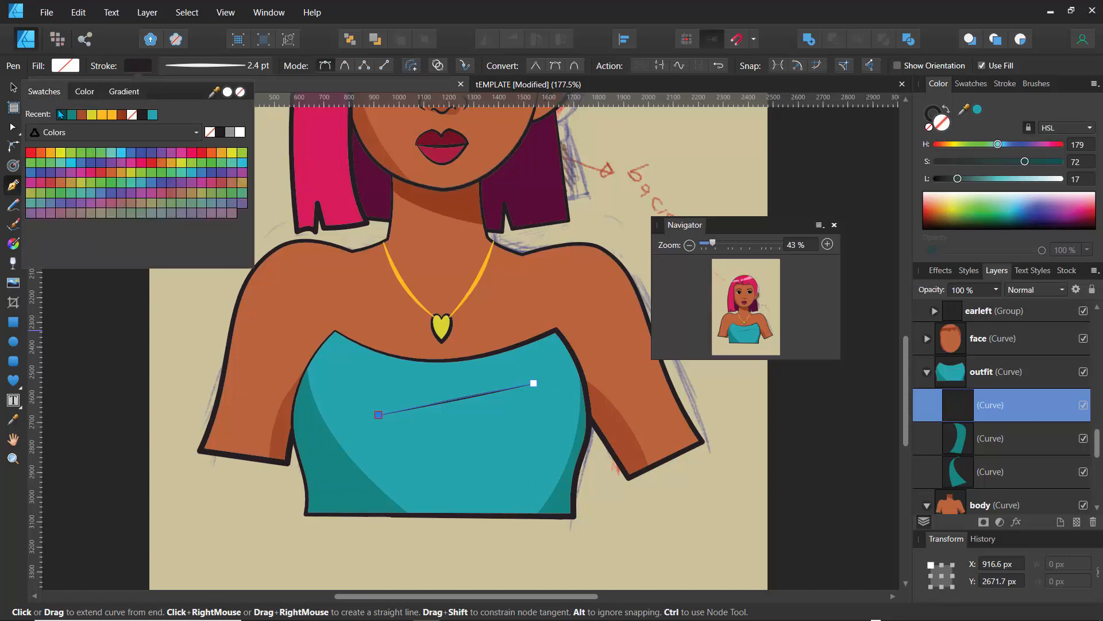
left_click(61, 116)
Step: Raise the fold line's left node and bow the line slightly downward to follow the neckline
left_click(13, 127)
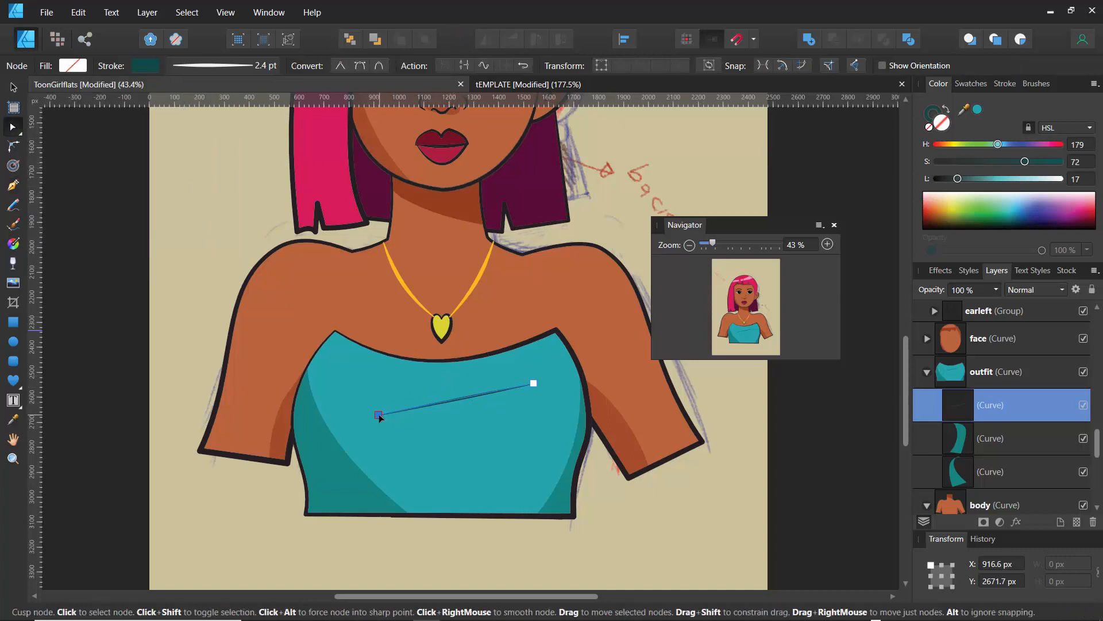
left_click_drag(379, 414, 366, 389)
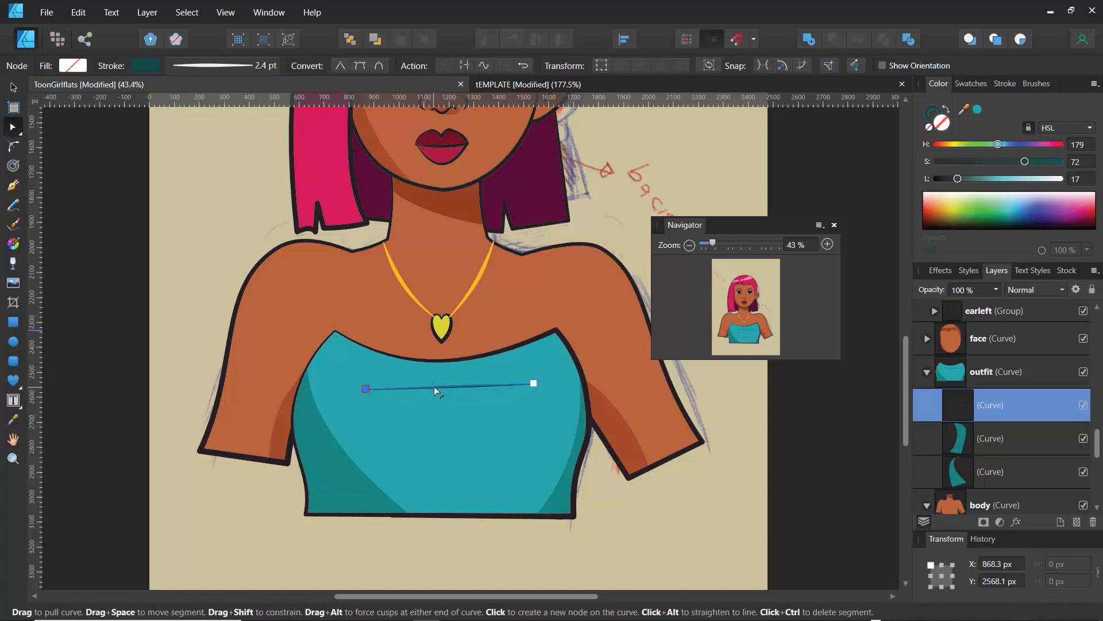
mouse_move(433, 386)
left_mouse_down()
mouse_move(430, 402)
mouse_move(427, 393)
left_mouse_up()
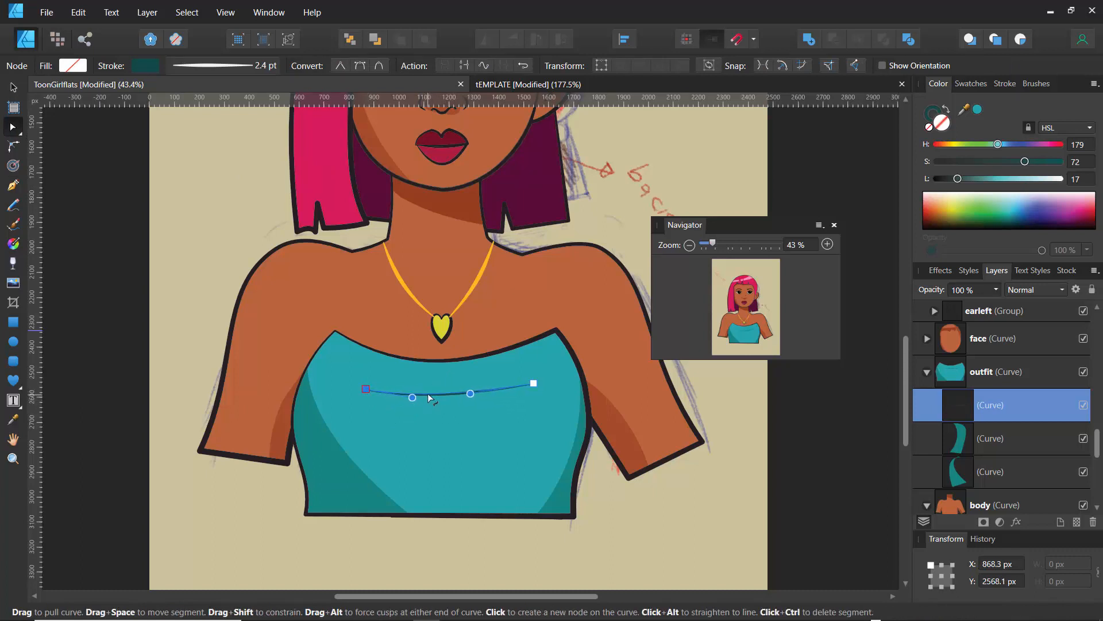
left_click(404, 378)
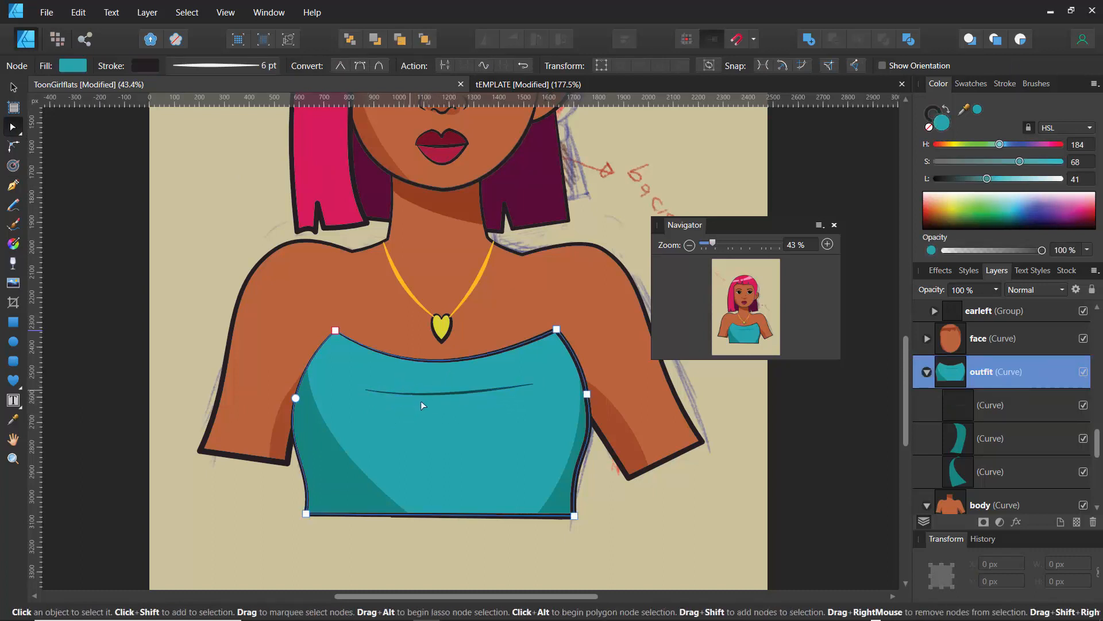
left_click(419, 395)
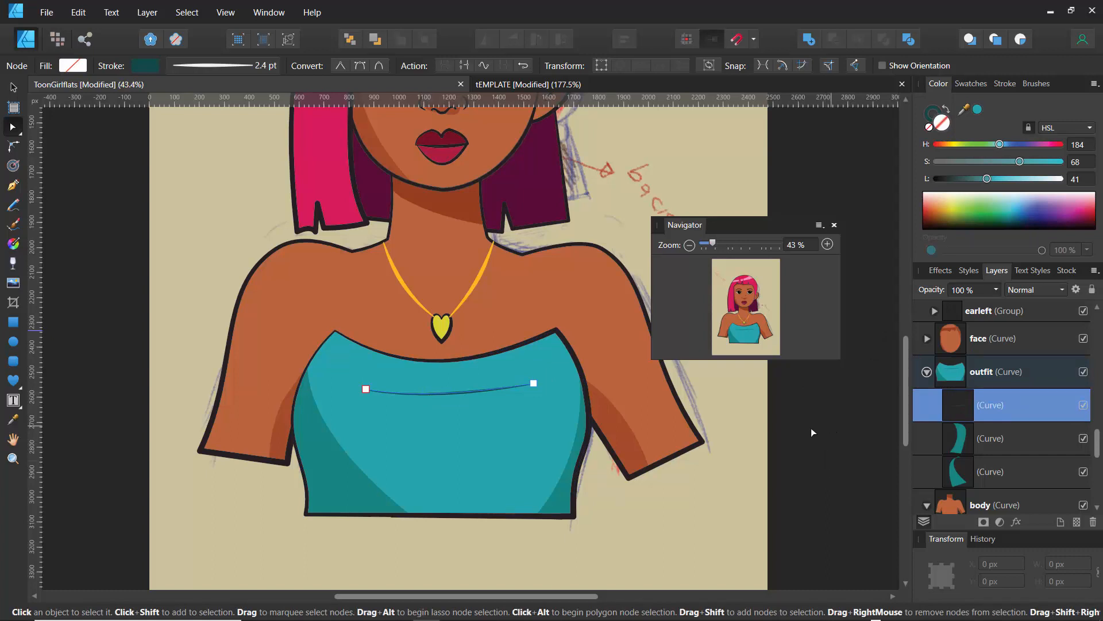
left_click(486, 411)
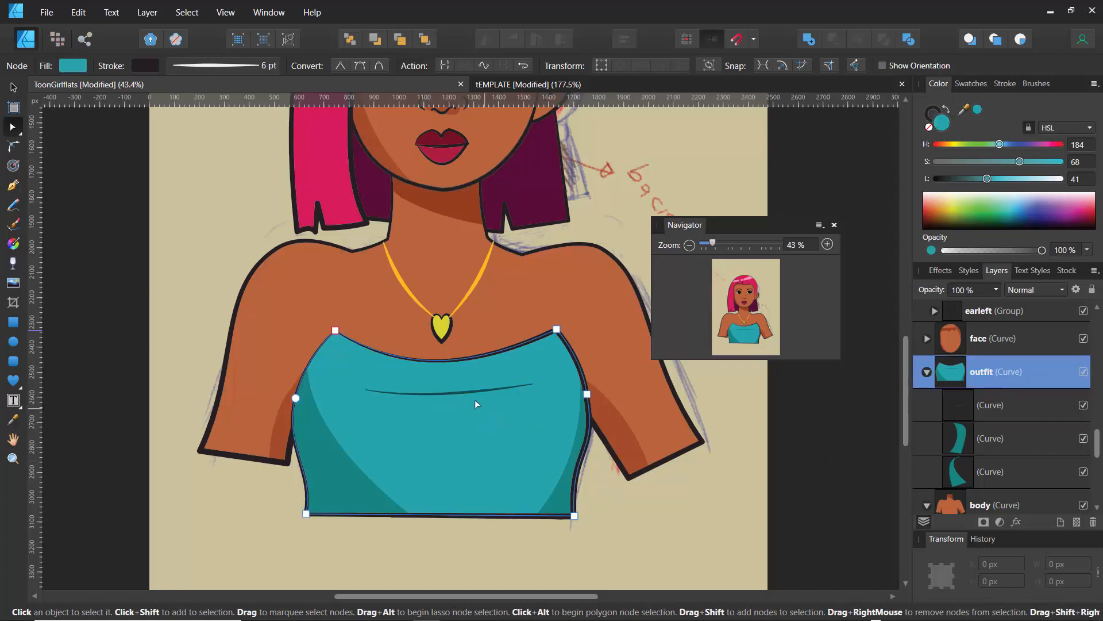
Step: Duplicate the fold line, move the copy below the original, and shorten it from its left end
left_click(949, 416)
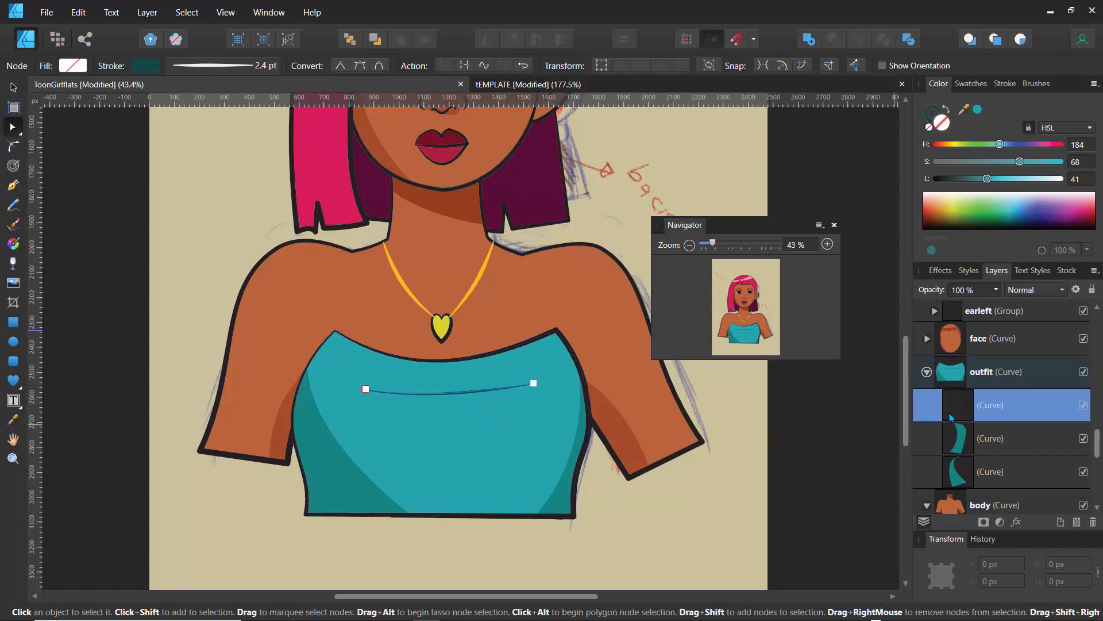
key("ctrl+j")
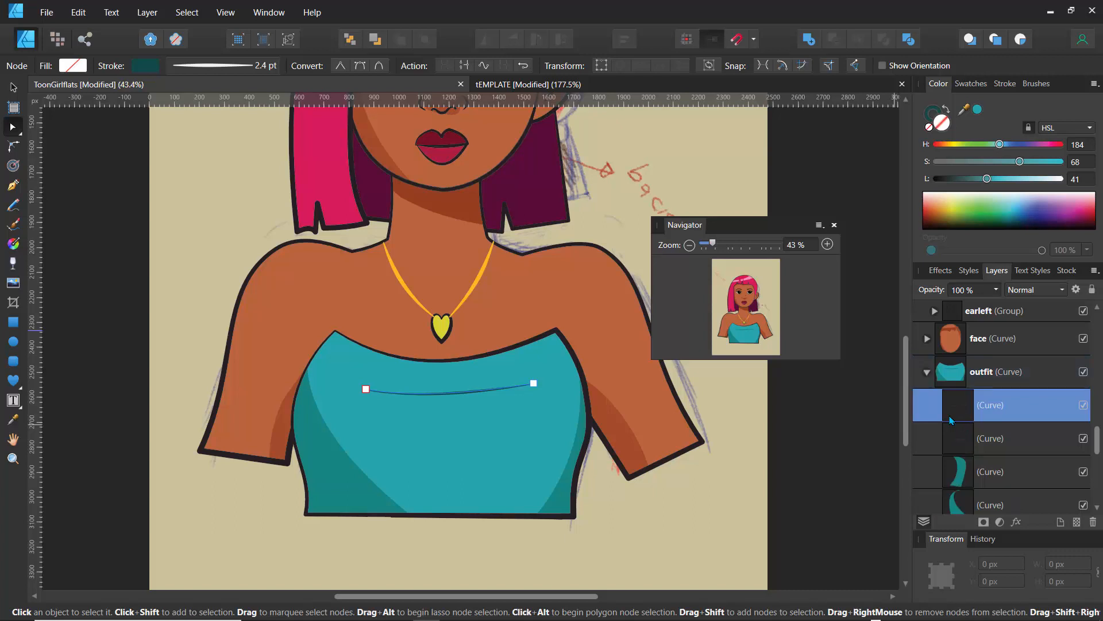
left_click(18, 92)
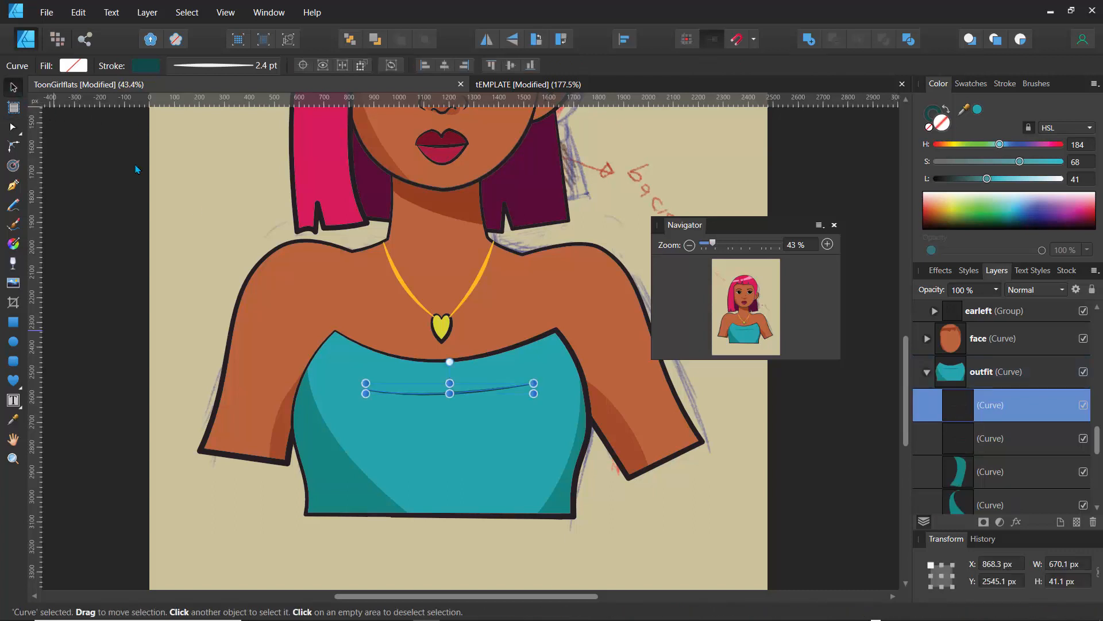
left_click_drag(439, 400, 439, 430)
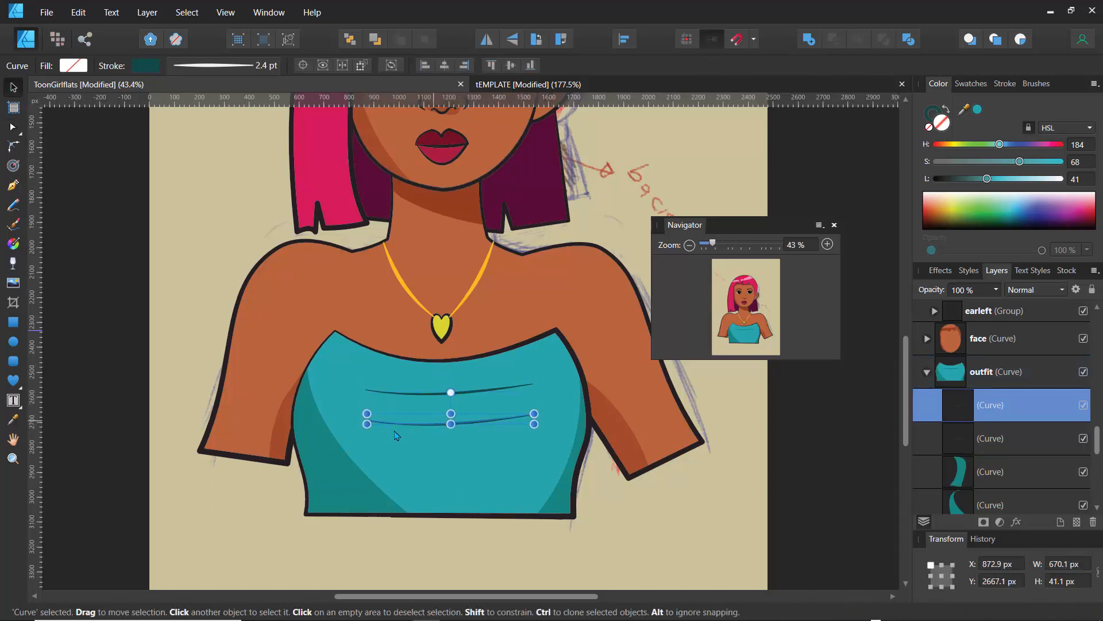
left_click_drag(368, 414, 410, 432)
left_click(444, 466)
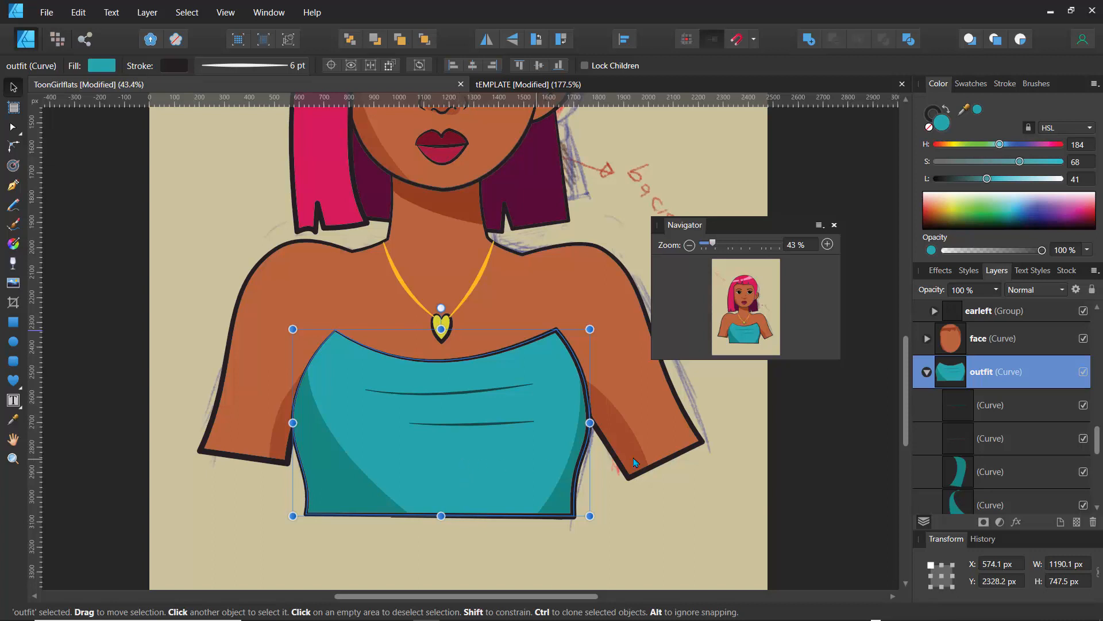
Step: Duplicate the upper fold line again and place the copy beneath the other two, shifted slightly left
left_click(957, 441)
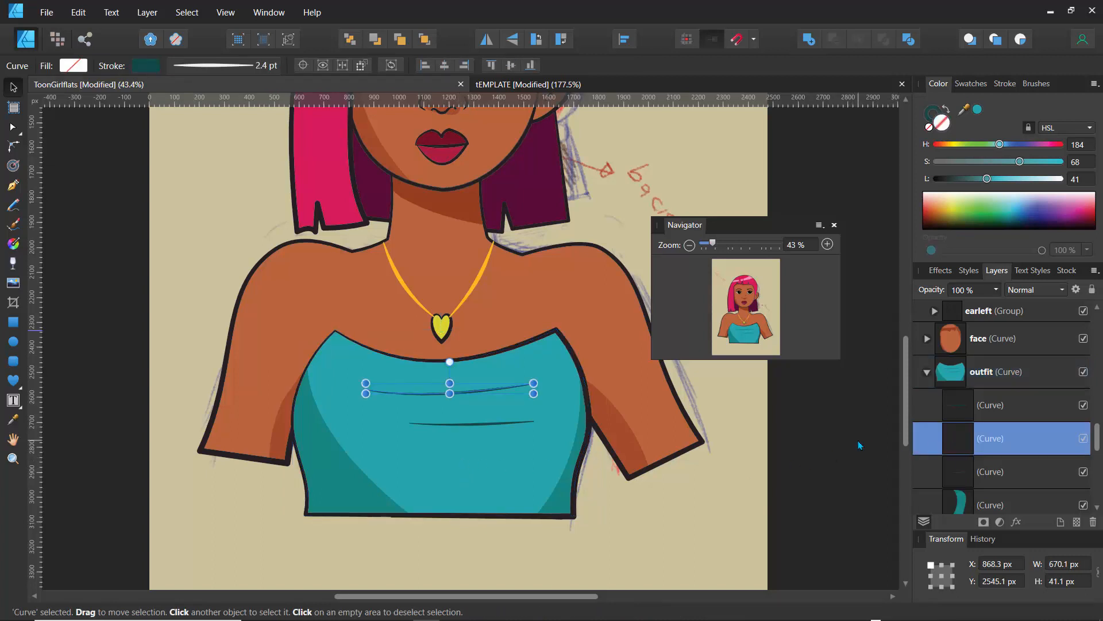
left_click_drag(485, 396, 473, 454)
left_click(262, 246)
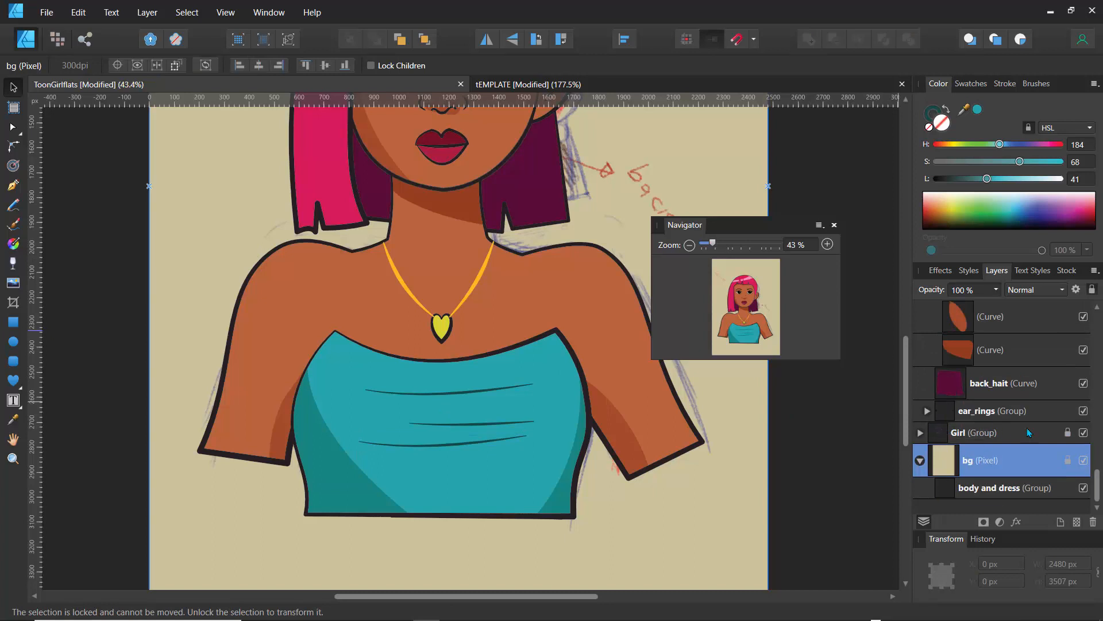
Step: Select all three fold lines on the outfit, lower their layer opacity to 52%, and deselect them
key("a")
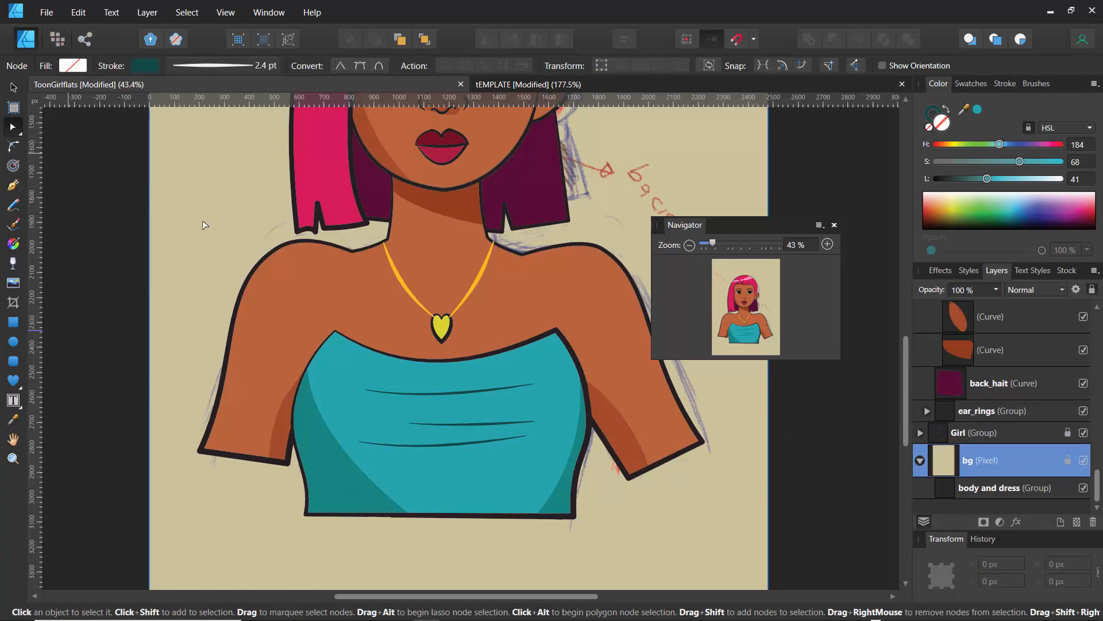
left_click(439, 394)
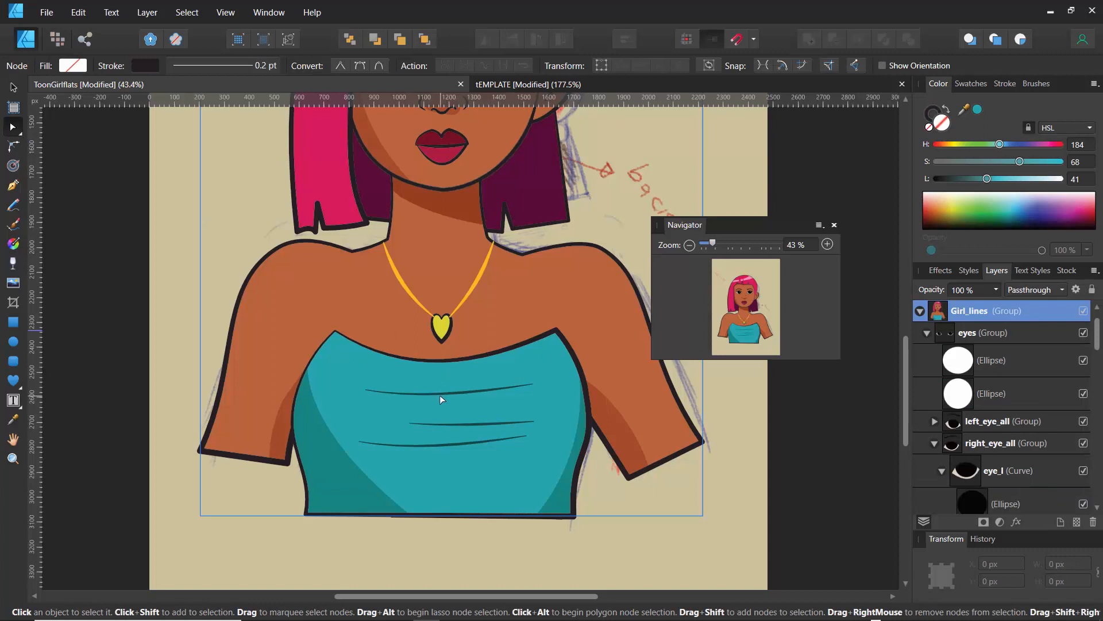
left_click(441, 395)
left_click(957, 429)
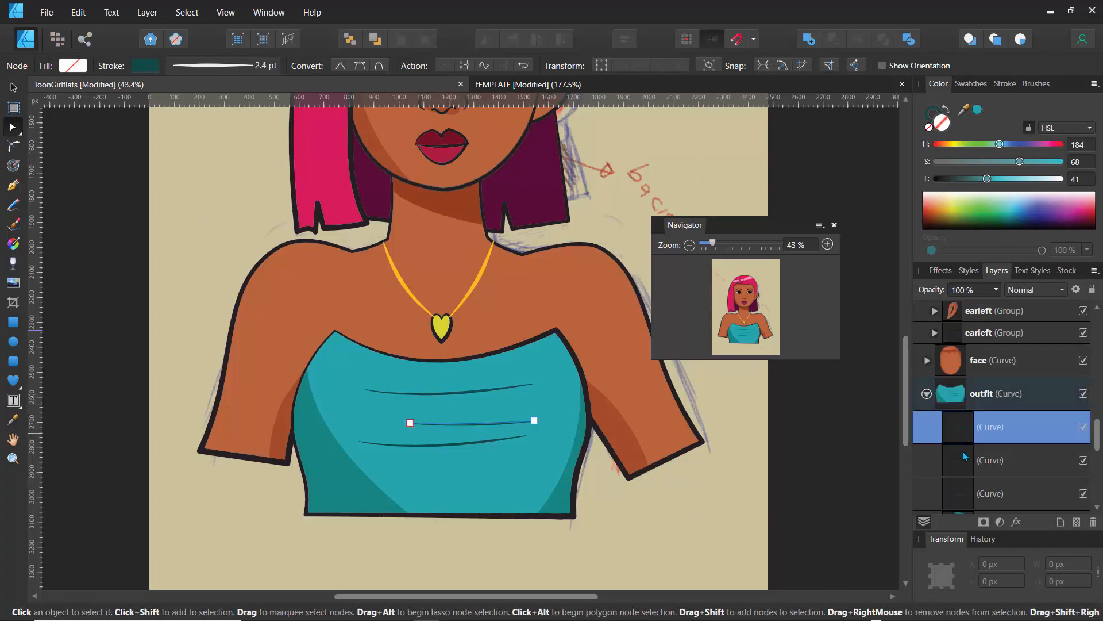
left_click(958, 463, "shift")
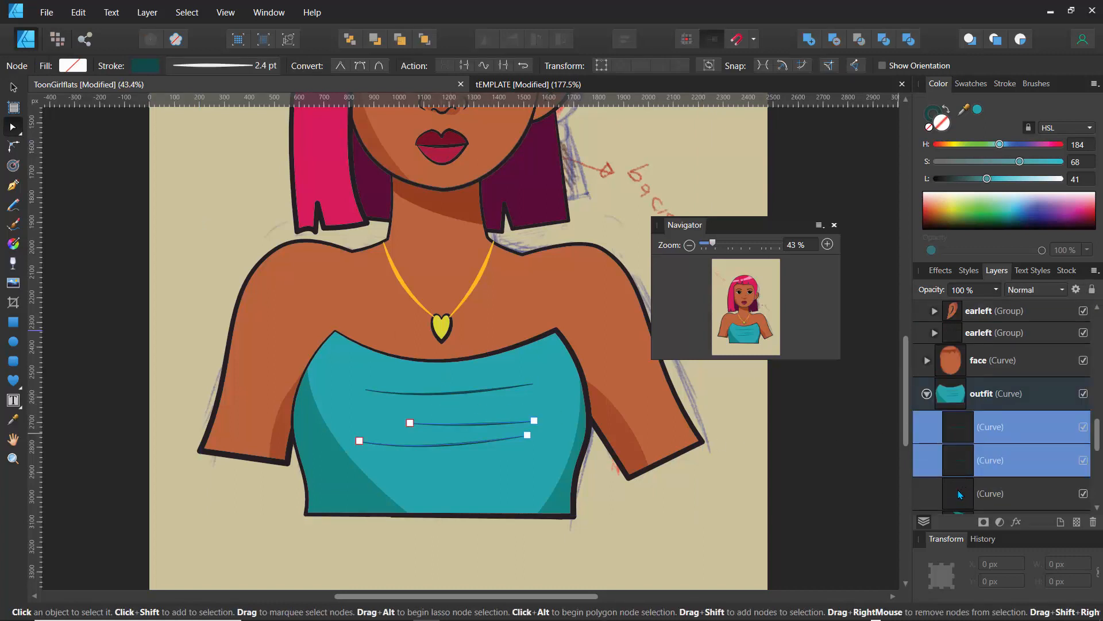
left_click(964, 492, "shift")
left_click(996, 290)
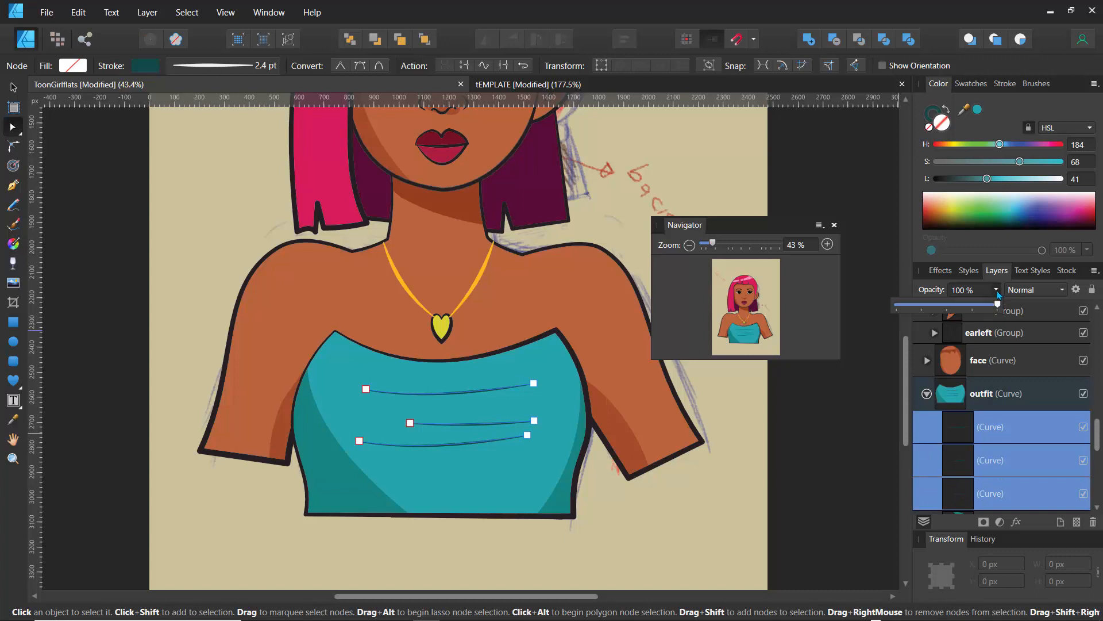
left_click_drag(1000, 305, 951, 320)
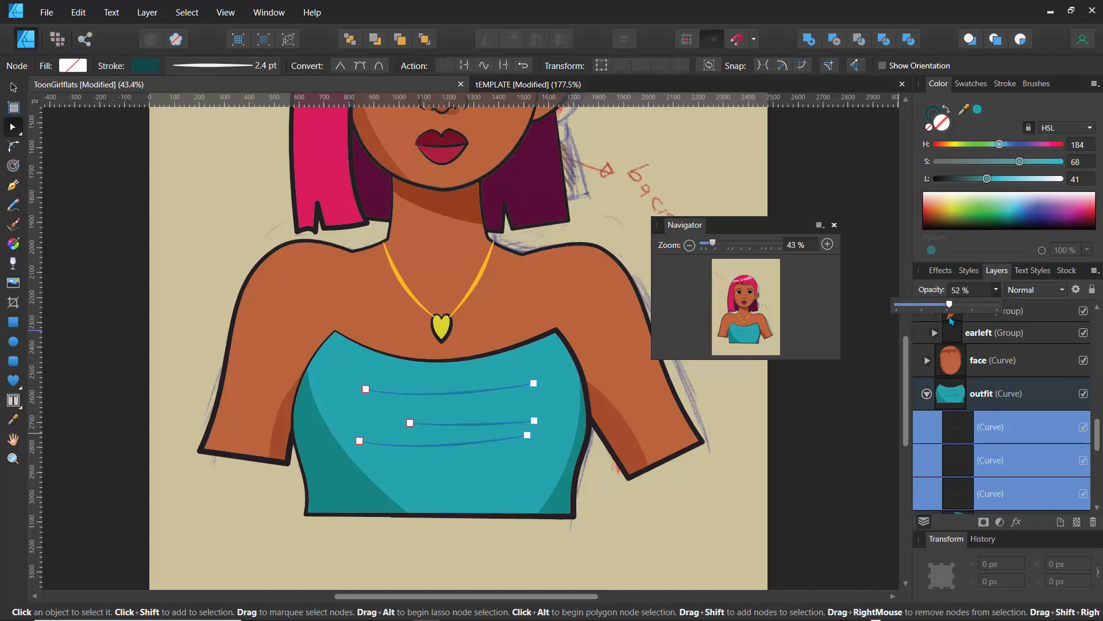
left_click(847, 411)
left_click(847, 411)
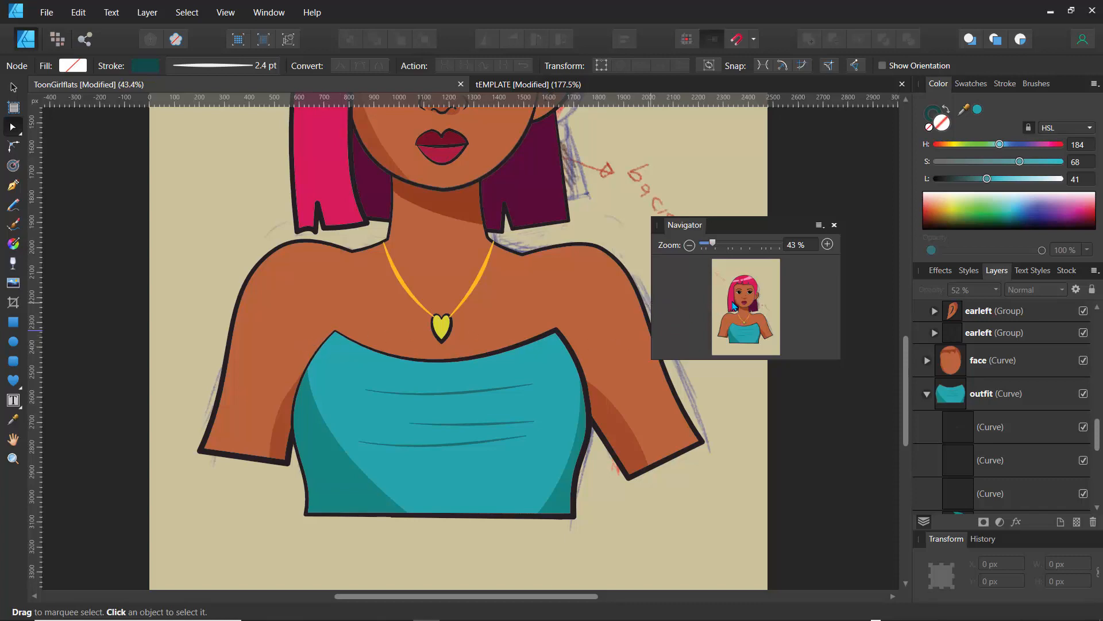
Step: Draw a rectangle about 182 by 744 px across the right side of the front hair
left_click_drag(734, 306, 746, 293)
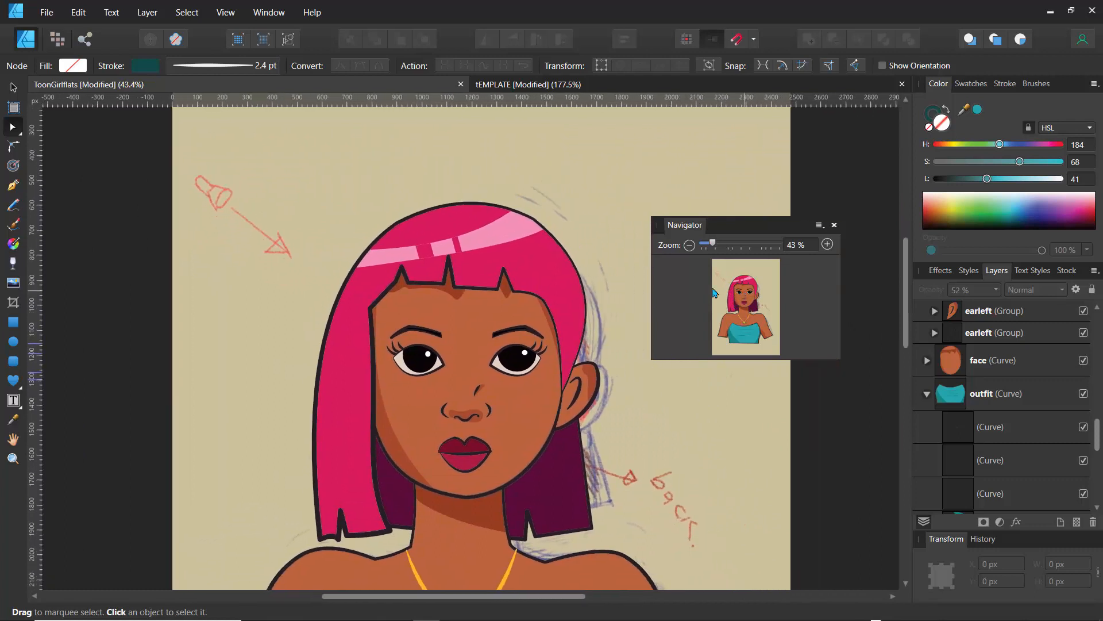
left_click(347, 308)
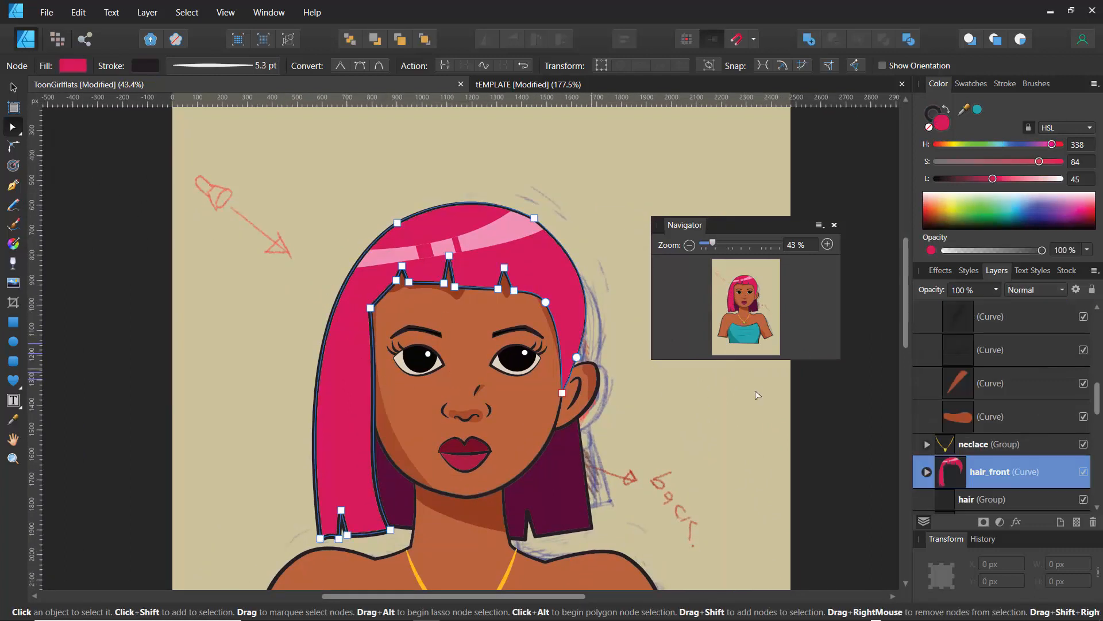
left_click(927, 472)
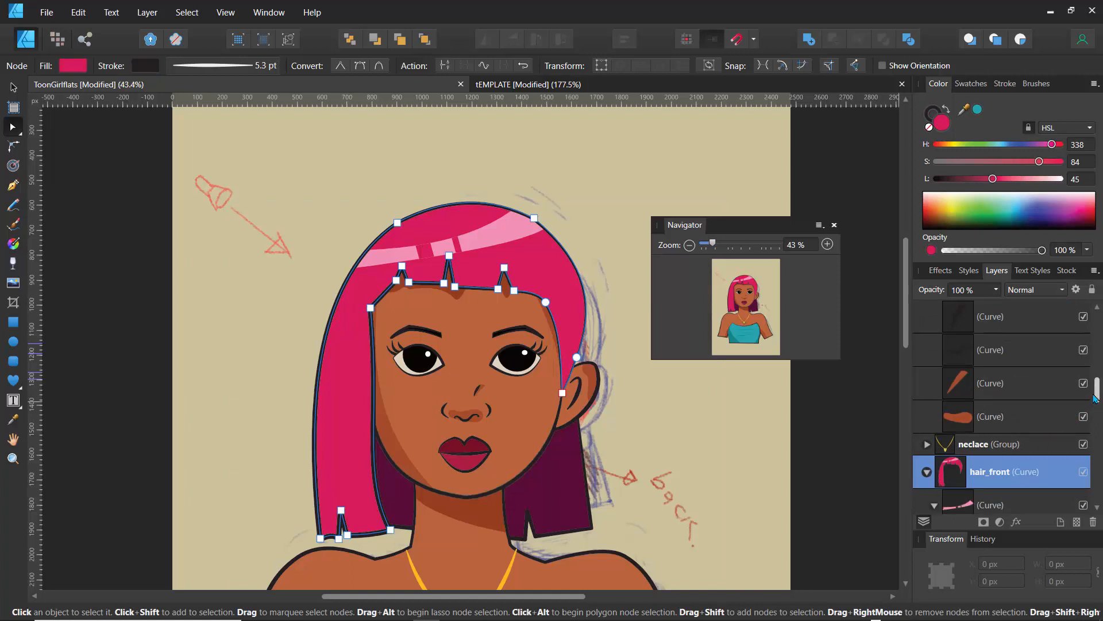
mouse_move(1097, 400)
left_mouse_down()
mouse_move(1097, 428)
mouse_move(1097, 419)
left_mouse_up()
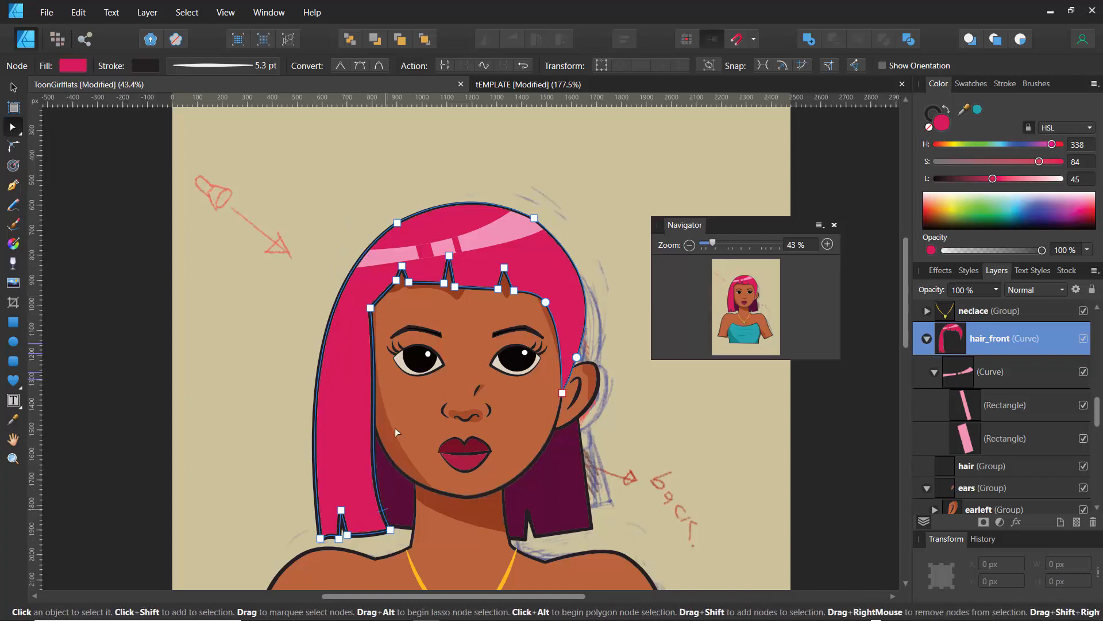
left_click(13, 322)
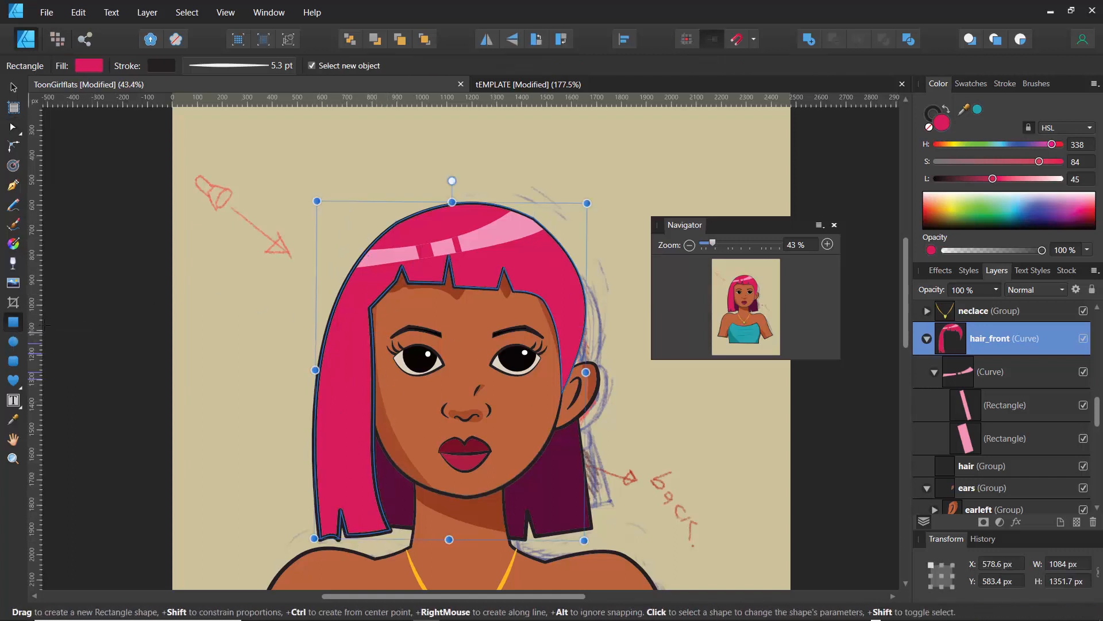
left_click_drag(528, 181, 574, 365)
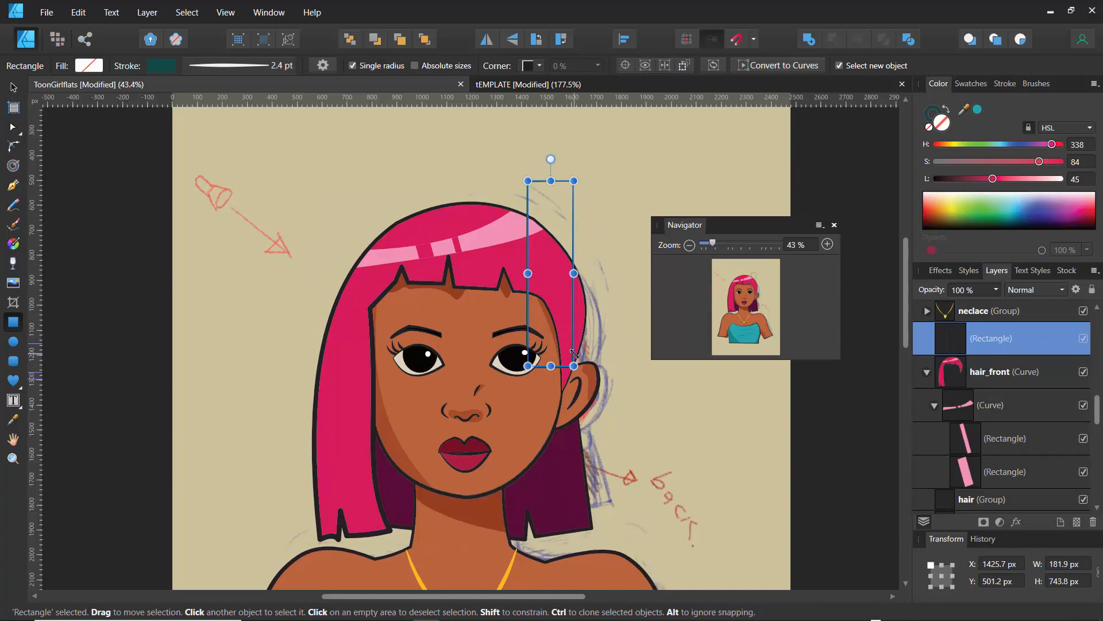
Step: Remove the rectangle's stroke and fill it with the pink sampled from the front hair
left_click(164, 65)
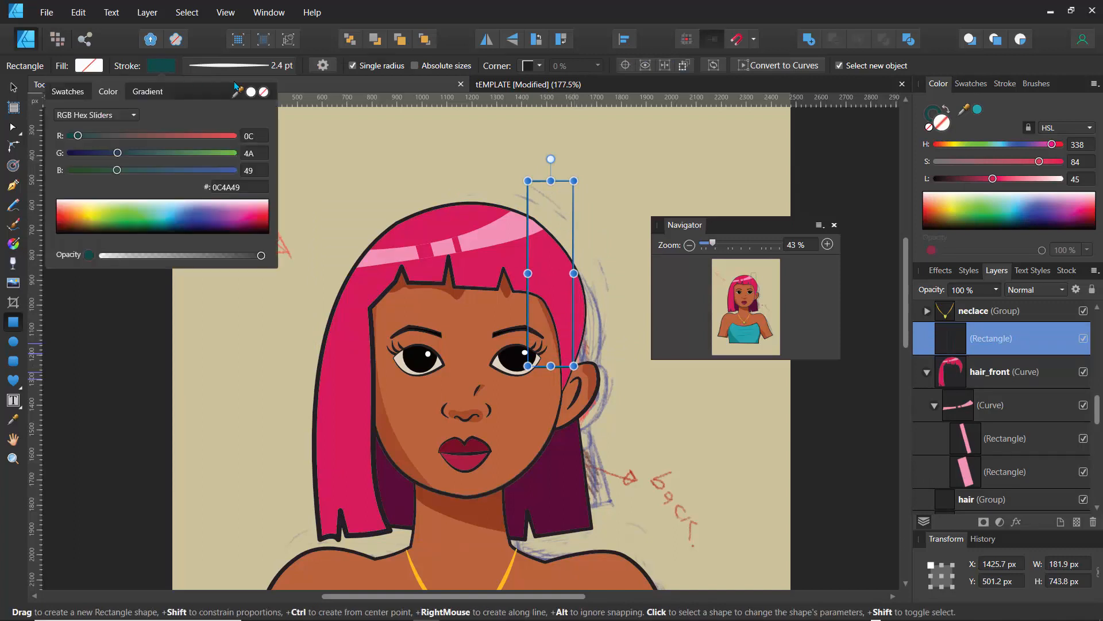
left_click(265, 92)
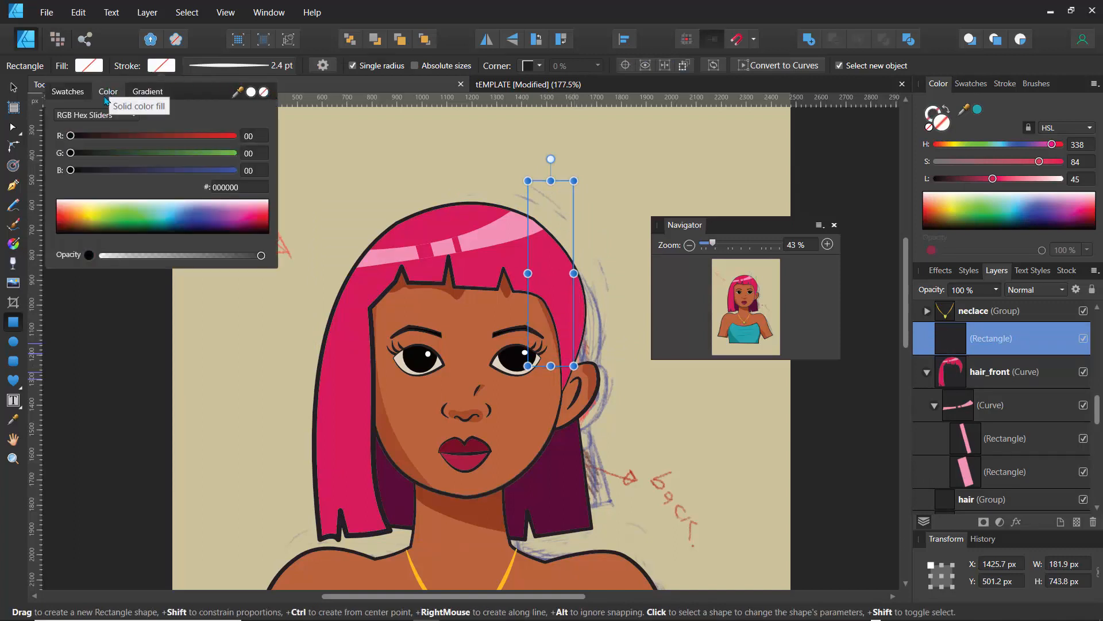
key("i")
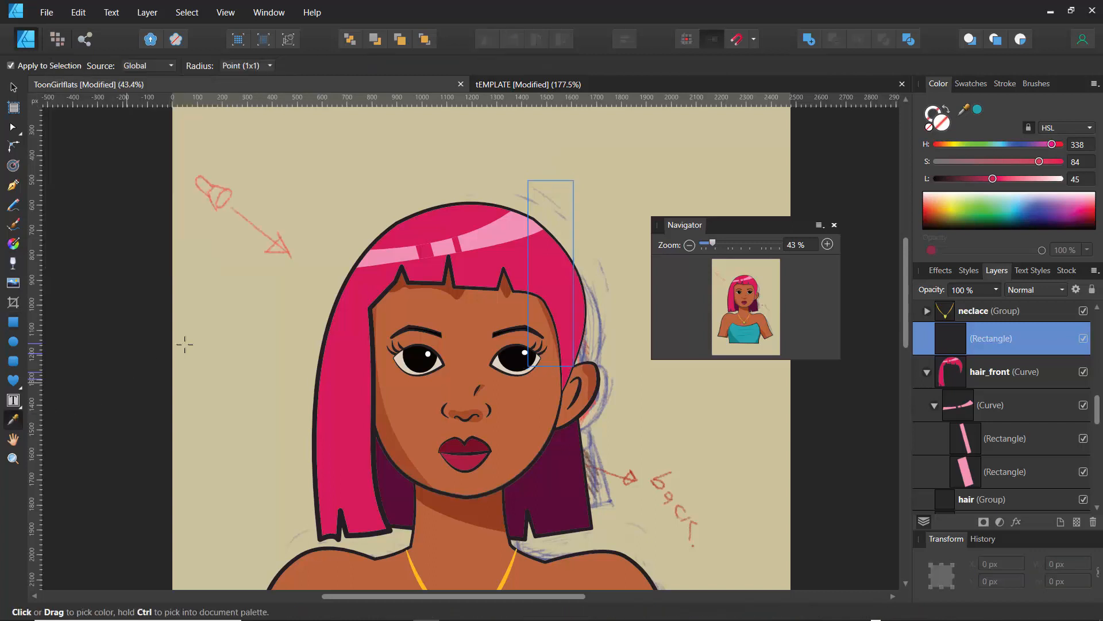
left_click(399, 212)
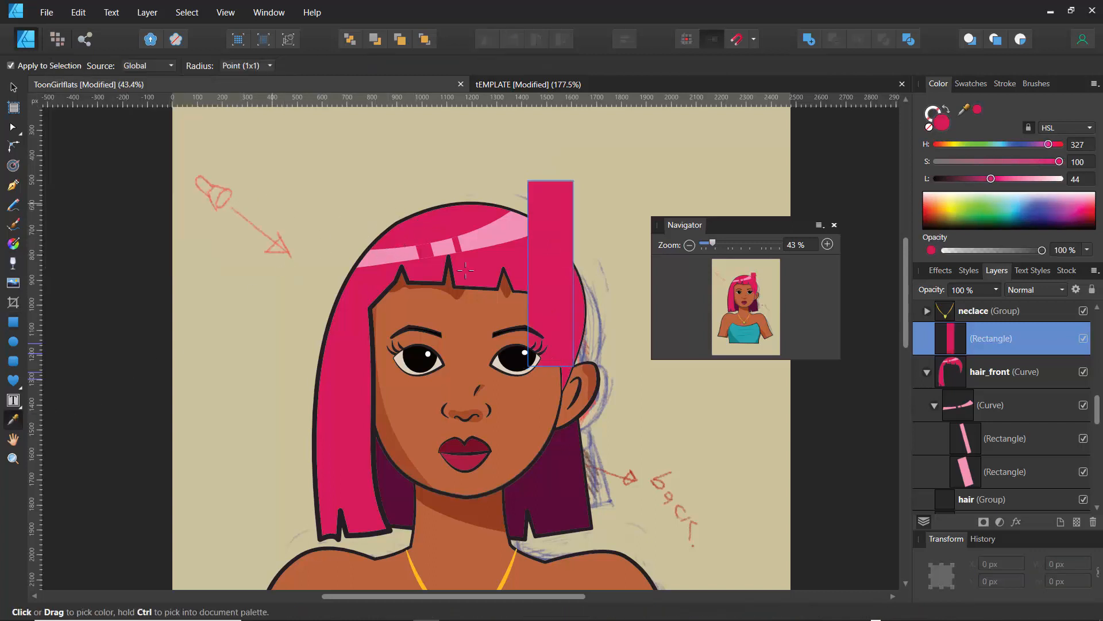
Step: Clip the rectangle inside hair_front and darken its fill to HSL 325, 87, 31
left_click_drag(953, 340, 967, 387)
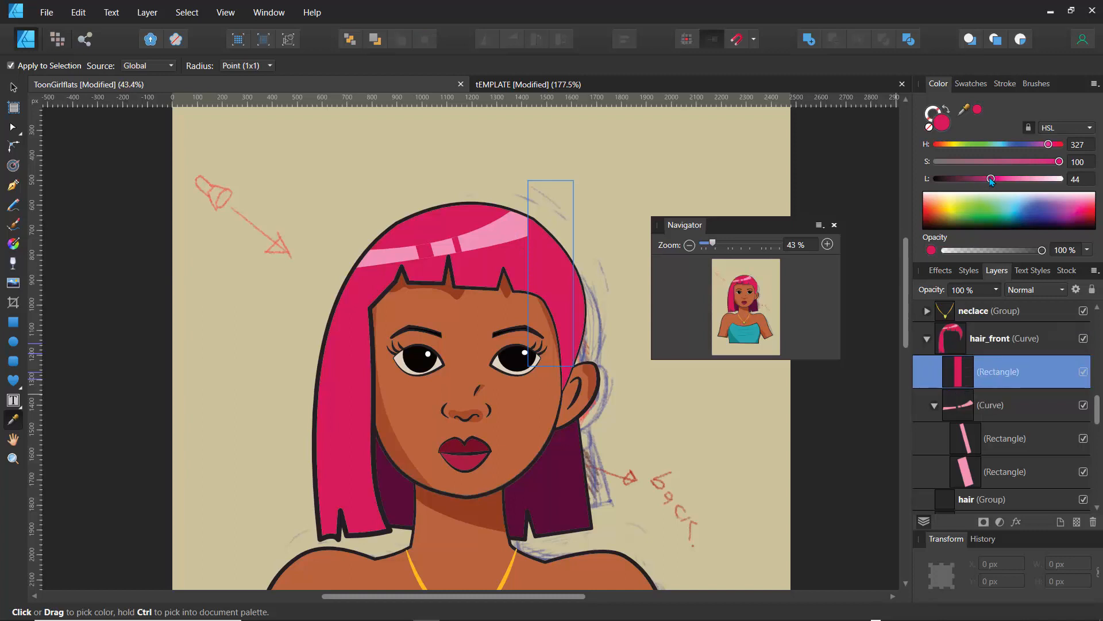
left_click_drag(991, 179, 977, 187)
mouse_move(1060, 162)
left_mouse_down()
mouse_move(1032, 167)
mouse_move(1049, 149)
left_mouse_up()
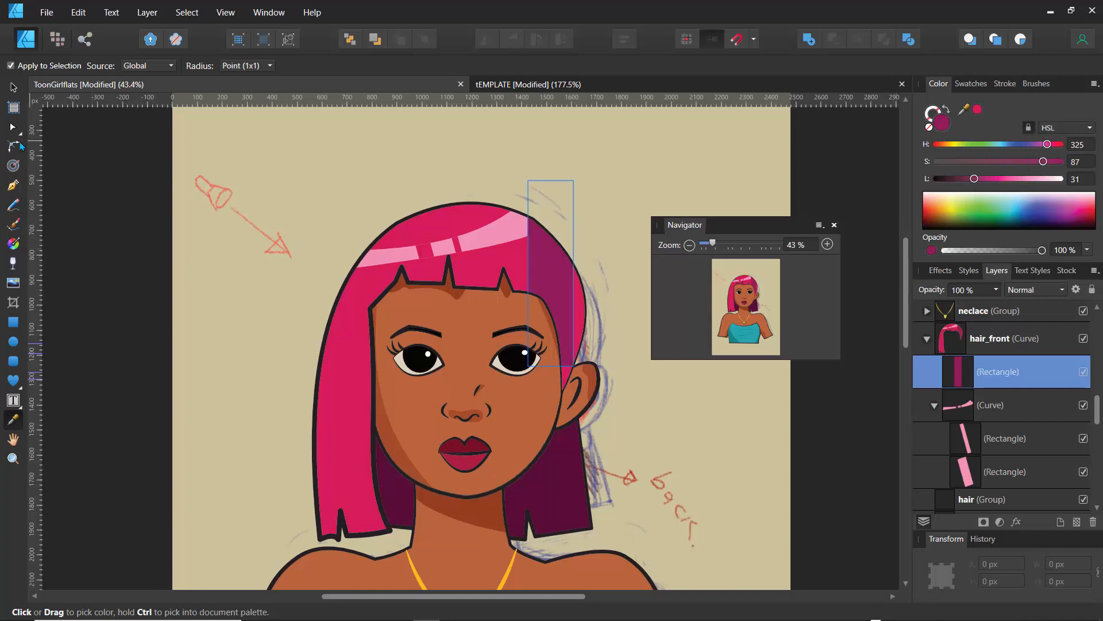
Step: Convert the rectangle to curves, bend it into a crescent shadow along the hair's right edge, and deselect it
left_click(13, 87)
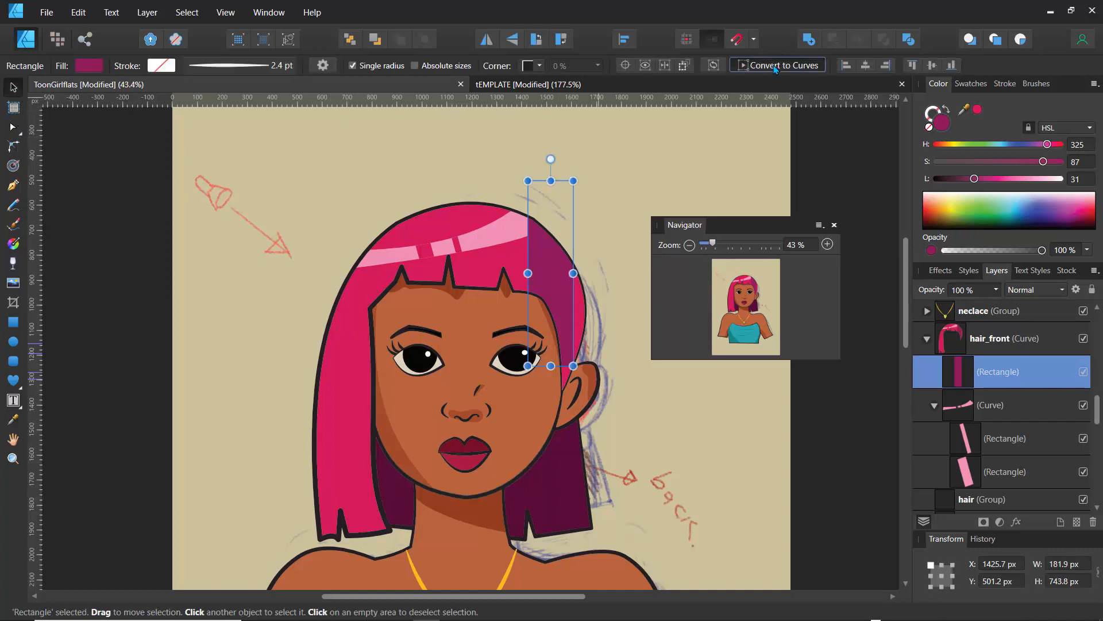
left_click(776, 65)
left_click(16, 135)
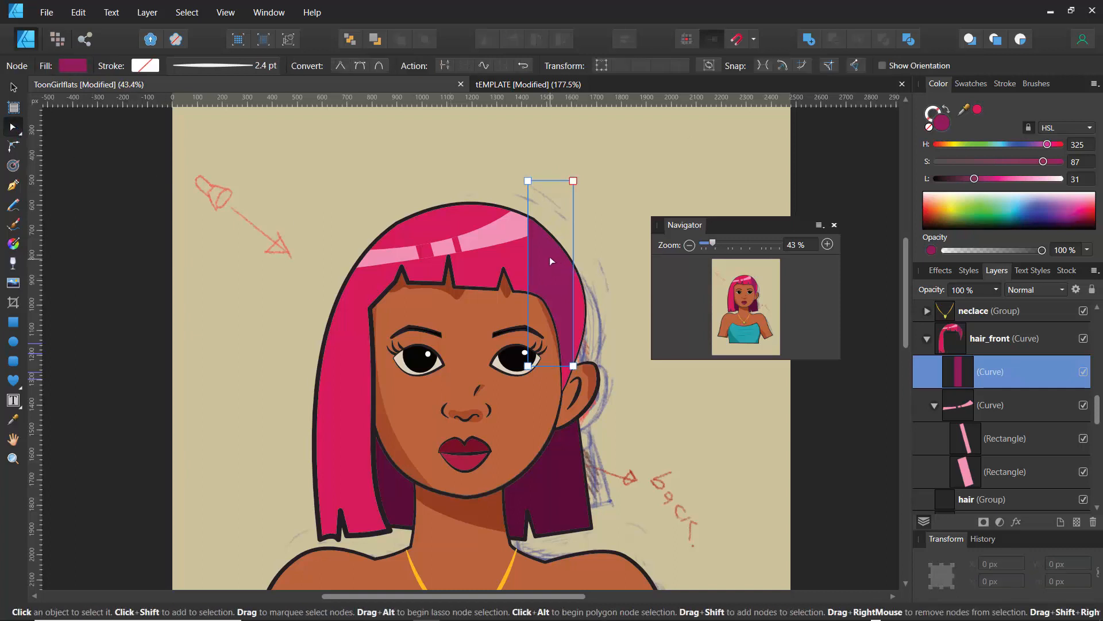
left_click_drag(575, 289, 608, 289)
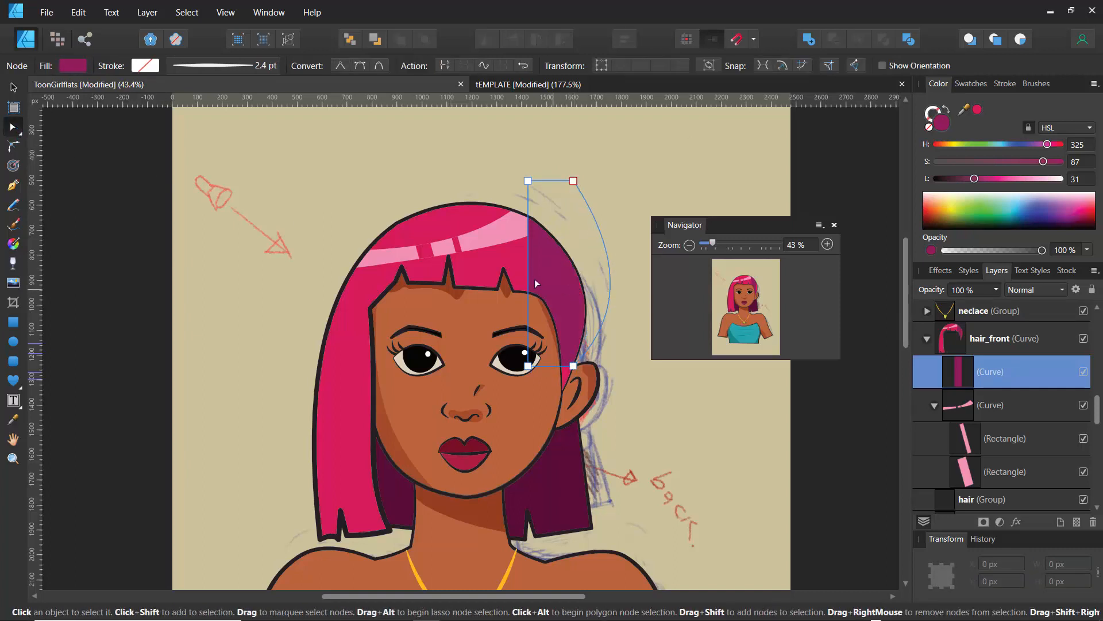
left_click_drag(529, 280, 581, 291)
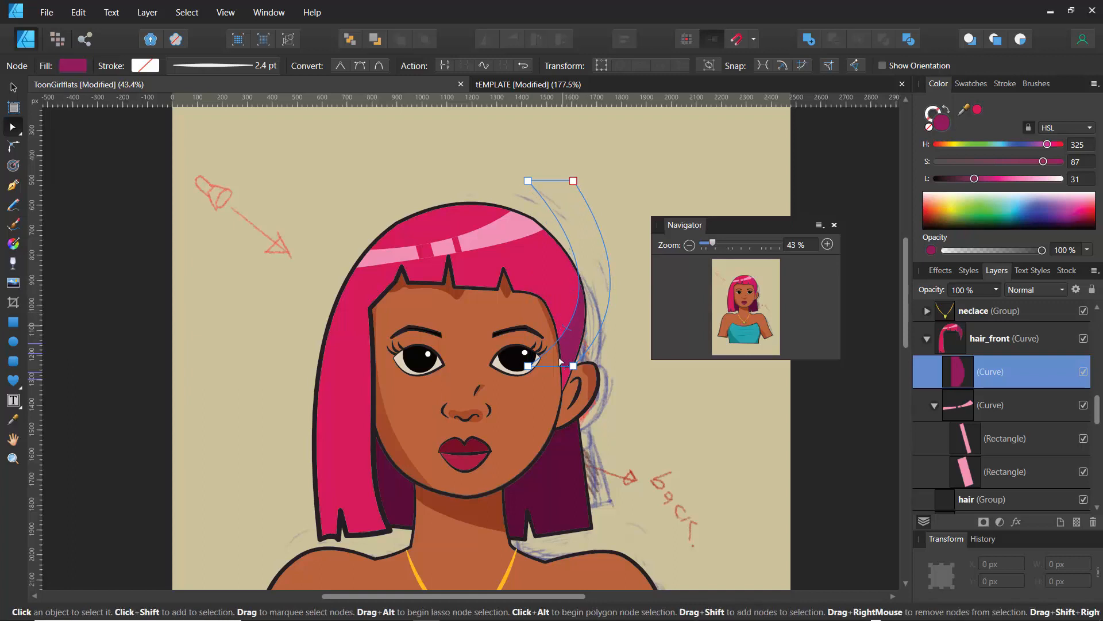
left_click_drag(573, 366, 588, 404)
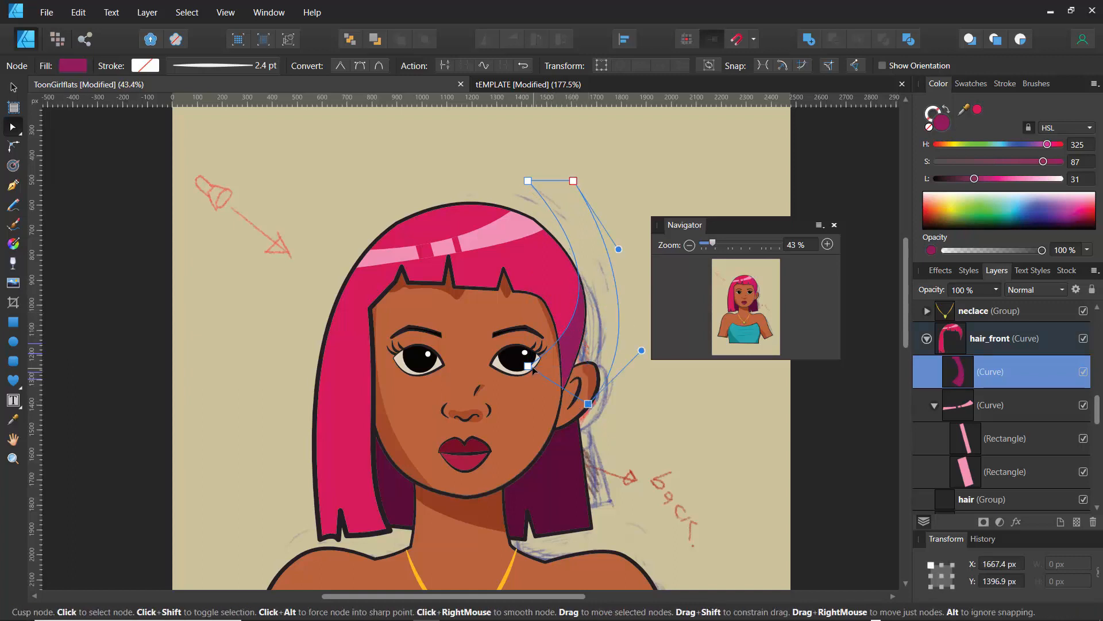
mouse_move(529, 366)
left_mouse_down()
mouse_move(542, 382)
mouse_move(536, 368)
left_mouse_up()
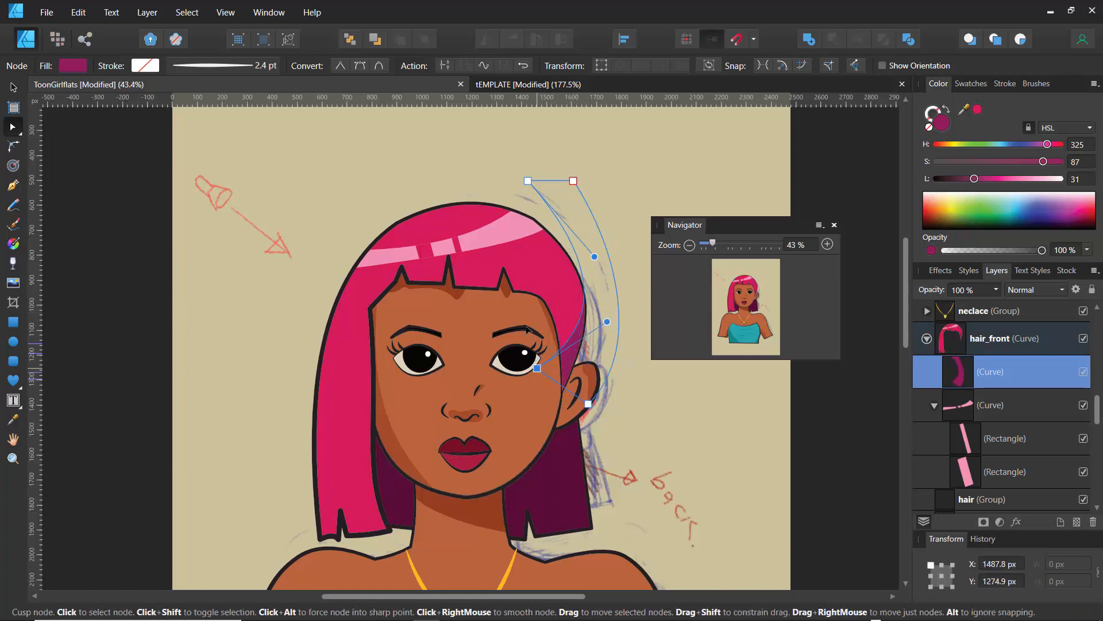
left_click(463, 202)
left_click(467, 171)
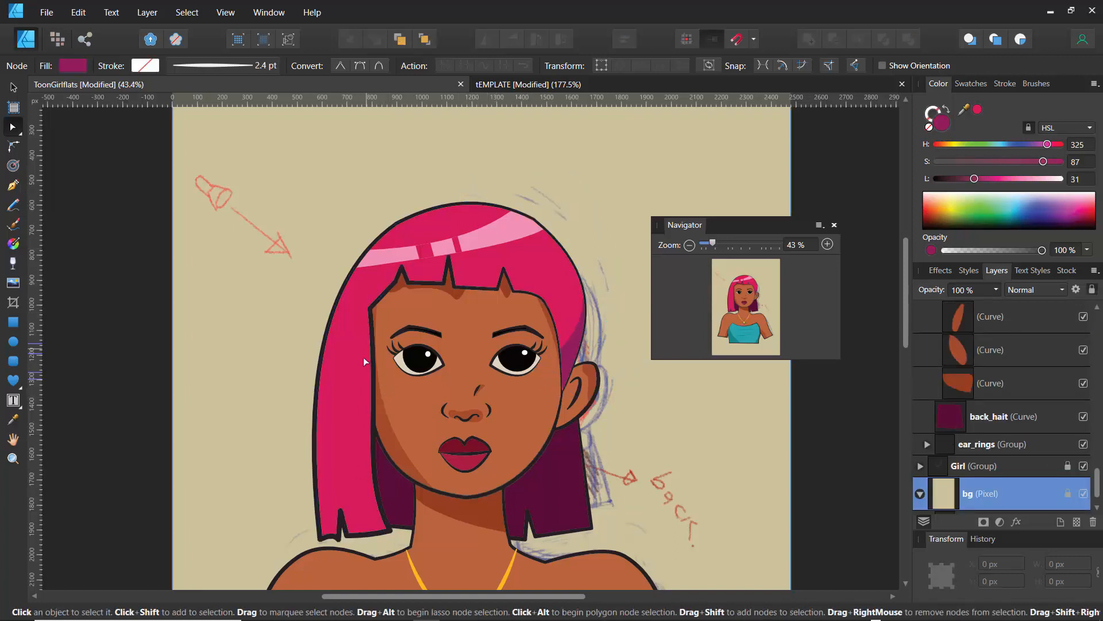
Step: Duplicate the crescent hair shadow and move the copy onto the long left lock of the front hair
left_click(571, 352)
left_click(570, 351)
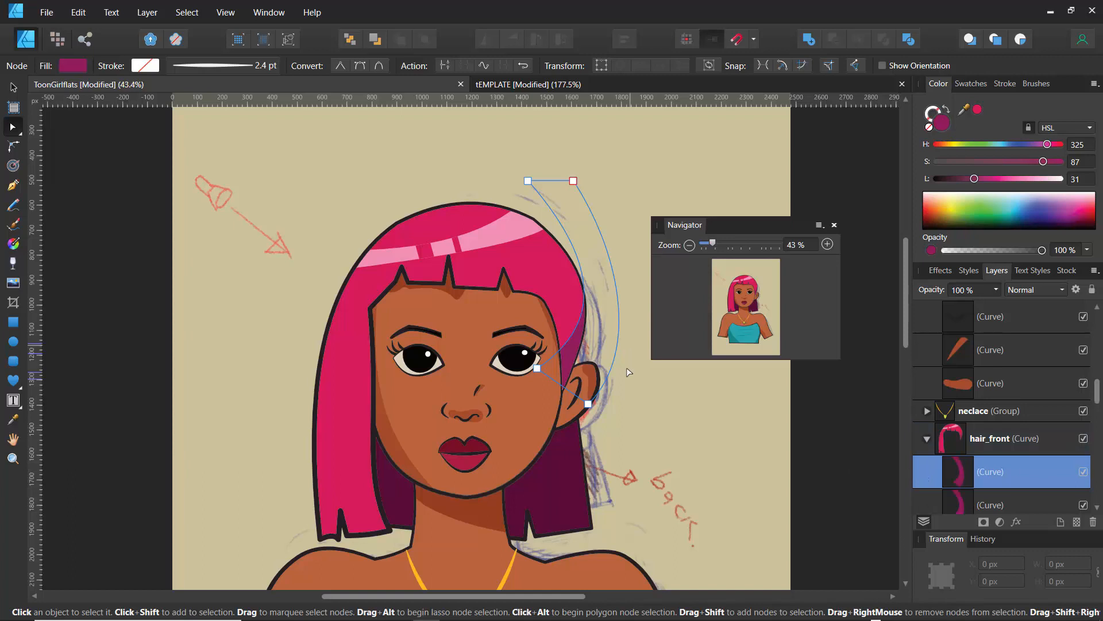
left_click(12, 88)
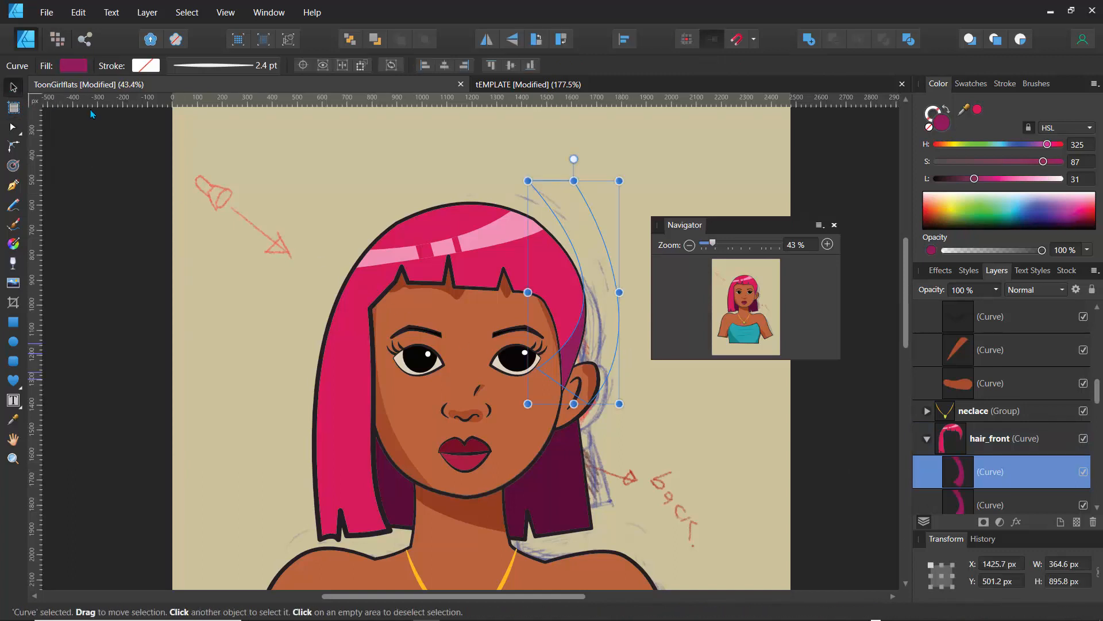
left_click_drag(510, 360, 333, 412)
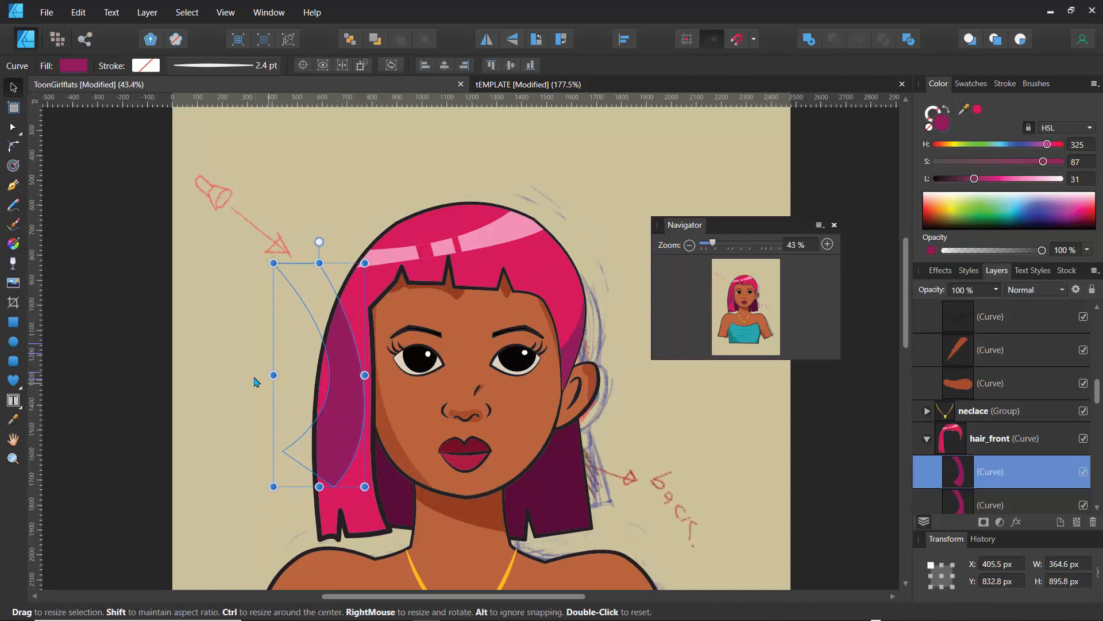
Step: Stretch the copied shadow downward to a height of about 1404.5 px so it passes the tips of the left lock
left_click(263, 381)
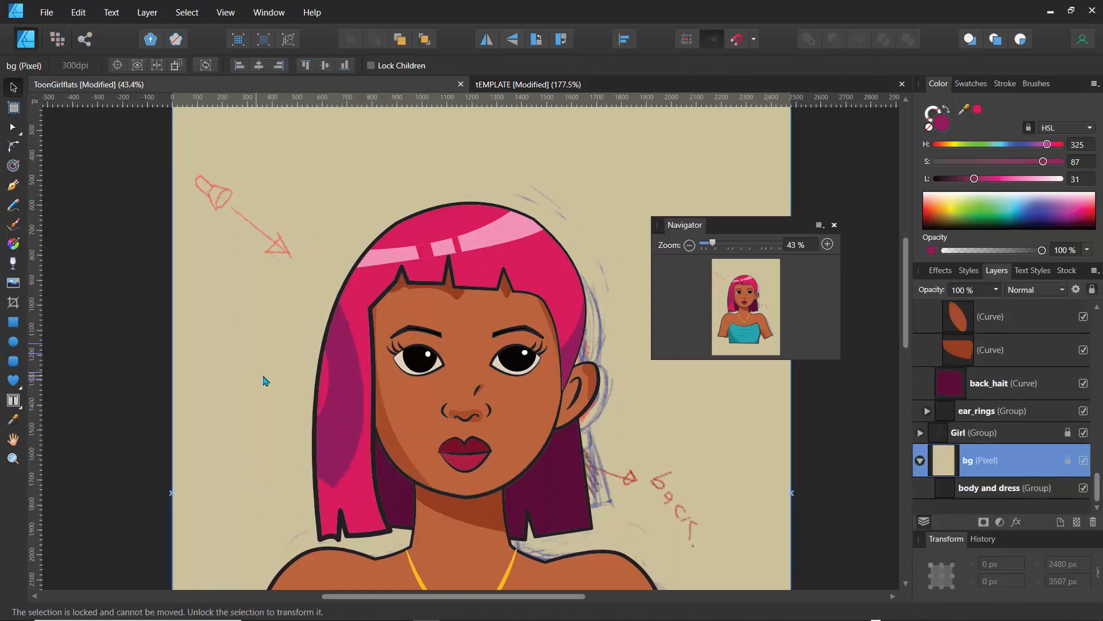
double_click(335, 430)
double_click(338, 415)
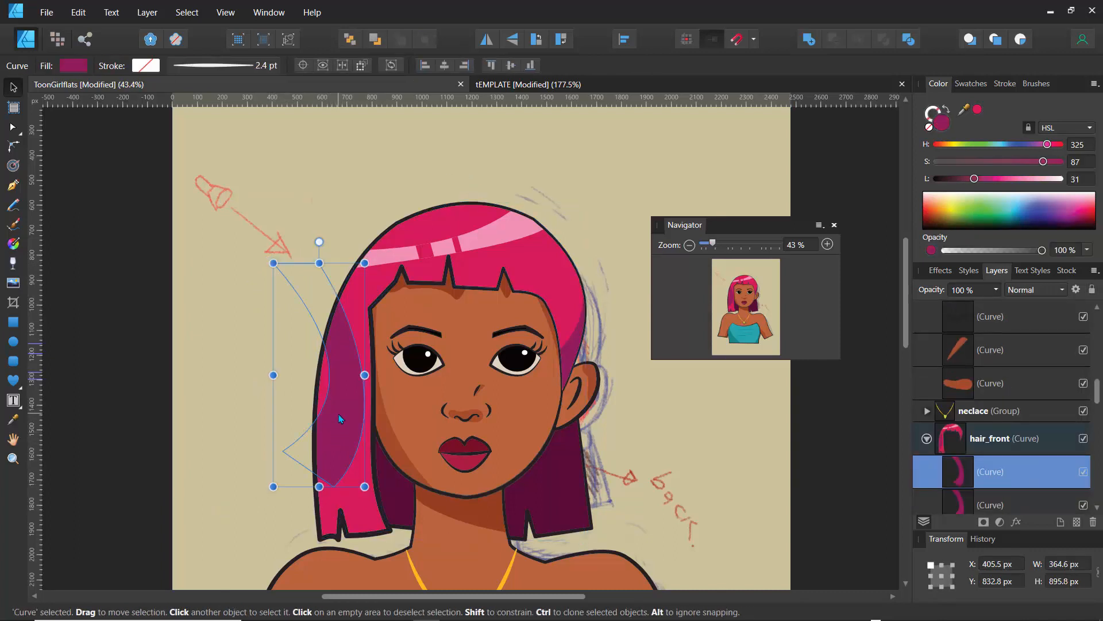
left_click_drag(320, 487, 335, 583)
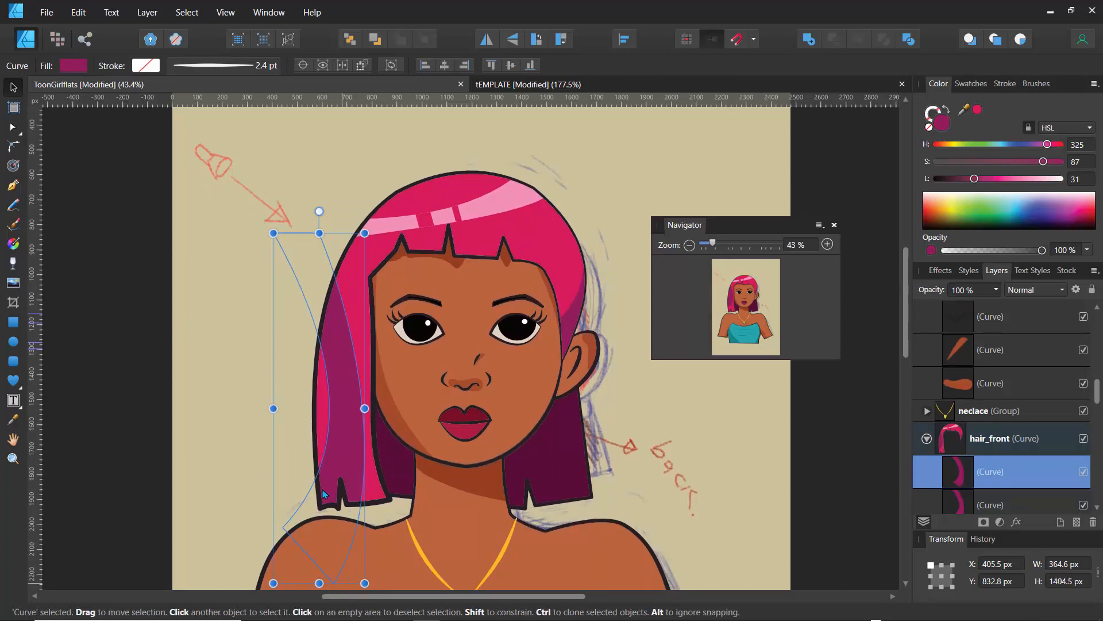
Step: Raise the copied shadow's top nodes and bow its right side inward to form a narrow strand, and deselect it
left_click(13, 126)
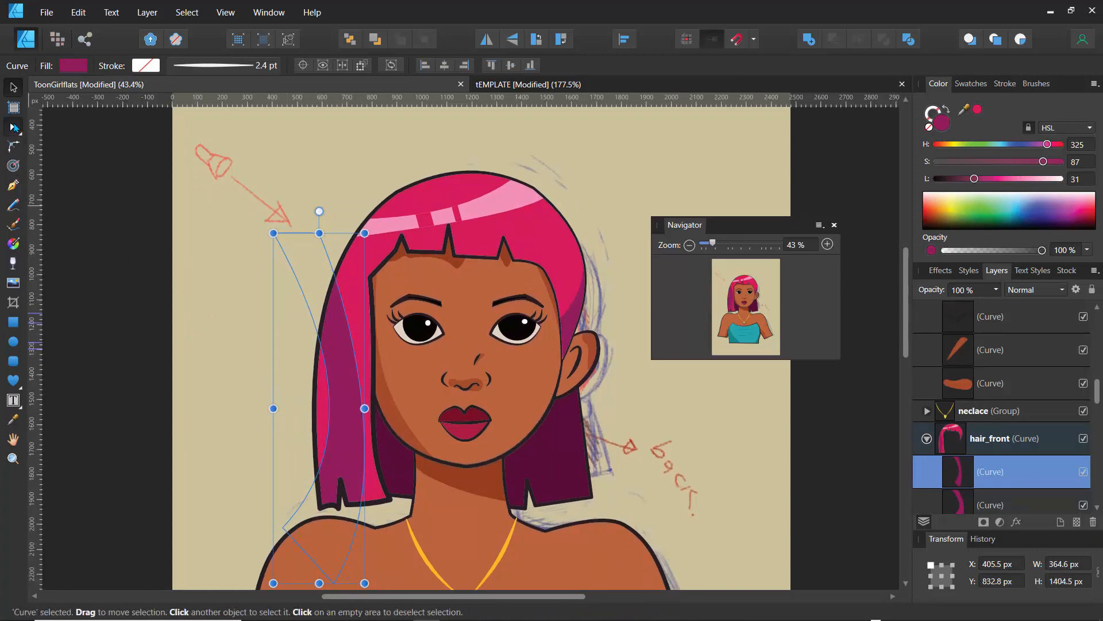
left_click_drag(320, 233, 357, 191)
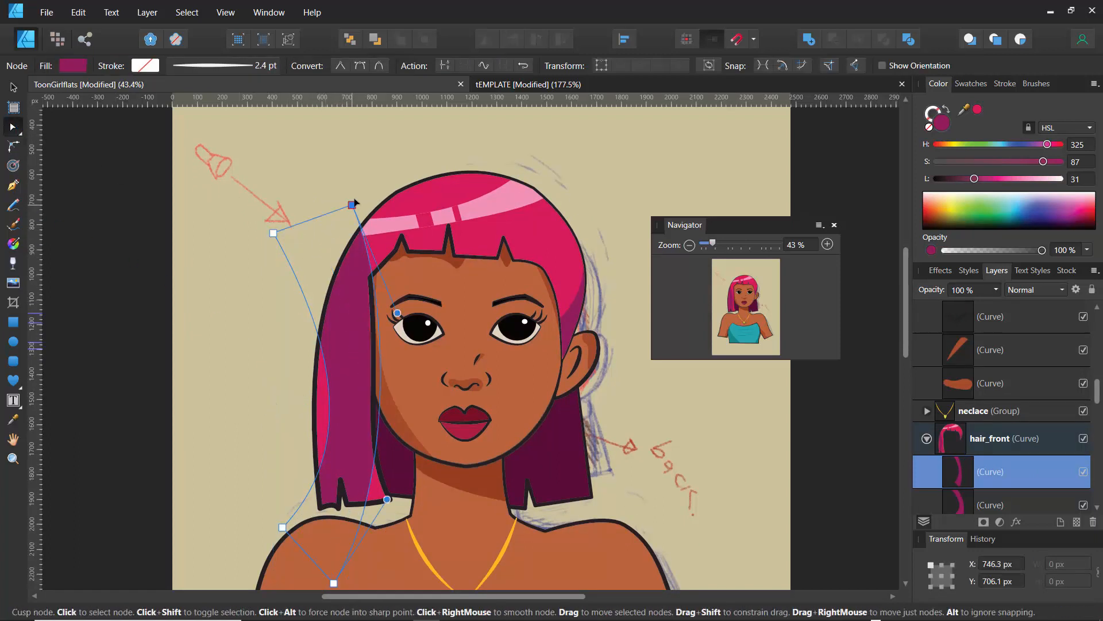
left_click_drag(343, 341, 313, 352)
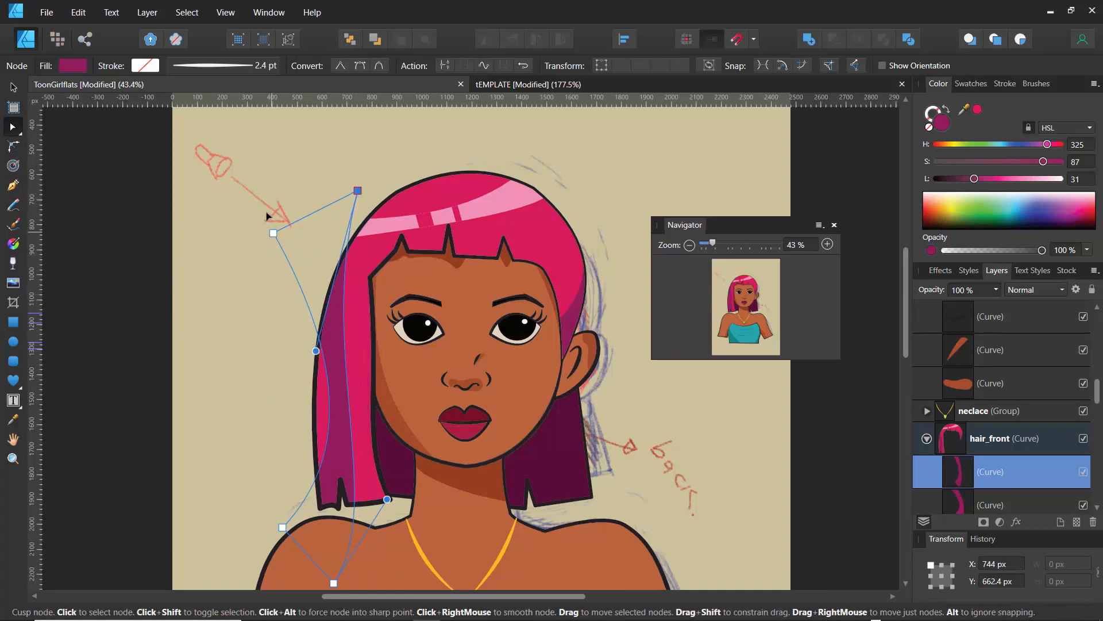
left_click_drag(273, 233, 278, 148)
left_click(265, 298)
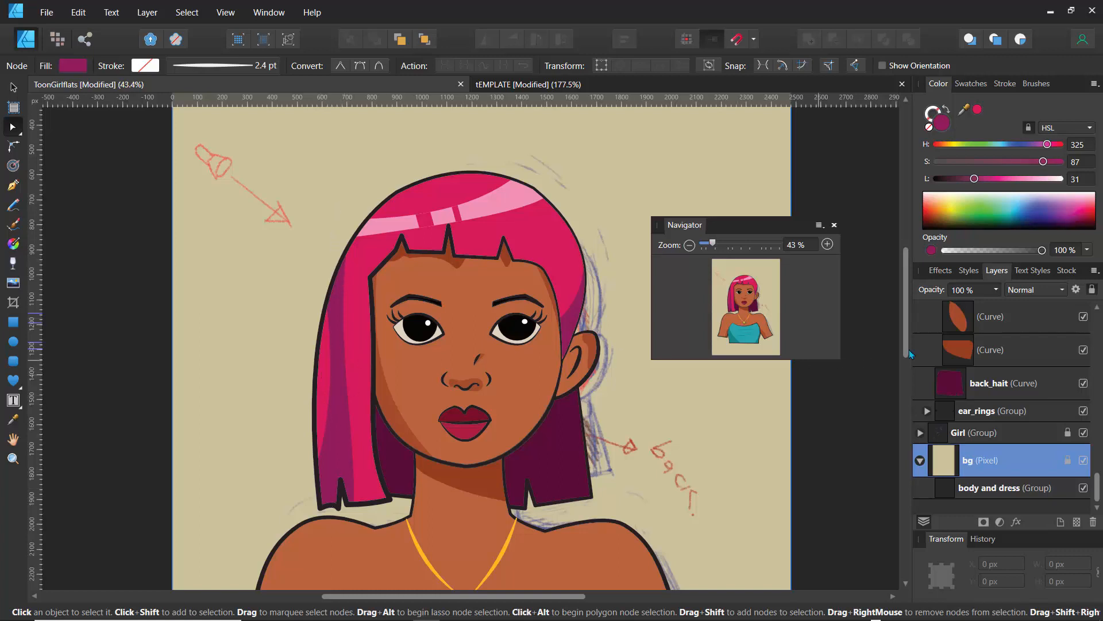
Step: Duplicate the strand shadow on the left lock and shift the copy right, toward the face
left_click(336, 328)
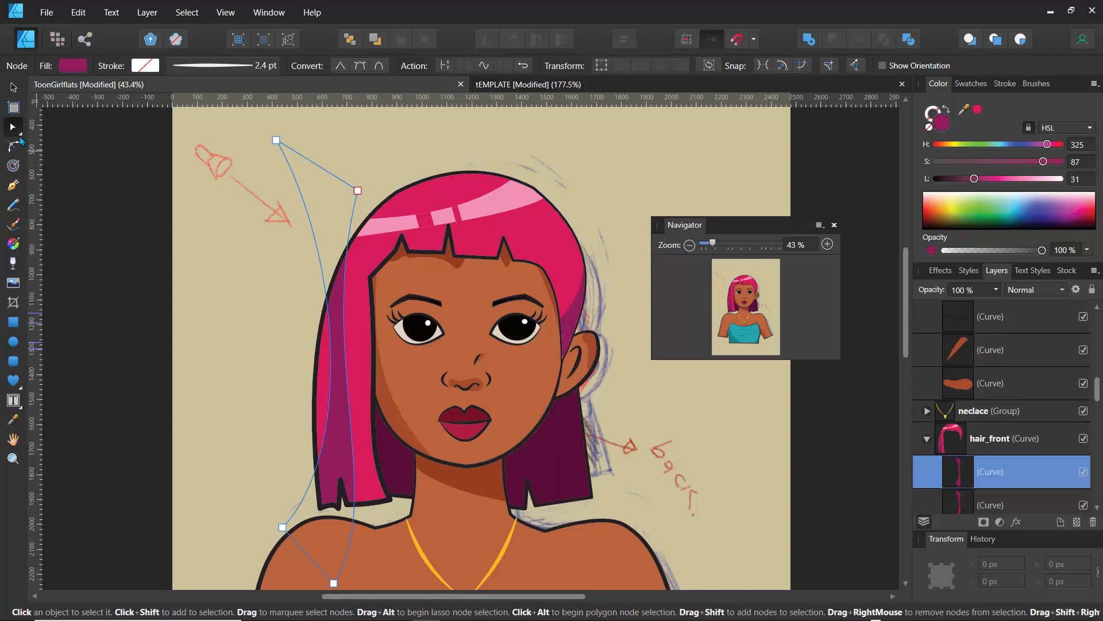
left_click(14, 89)
left_click_drag(340, 327, 368, 332)
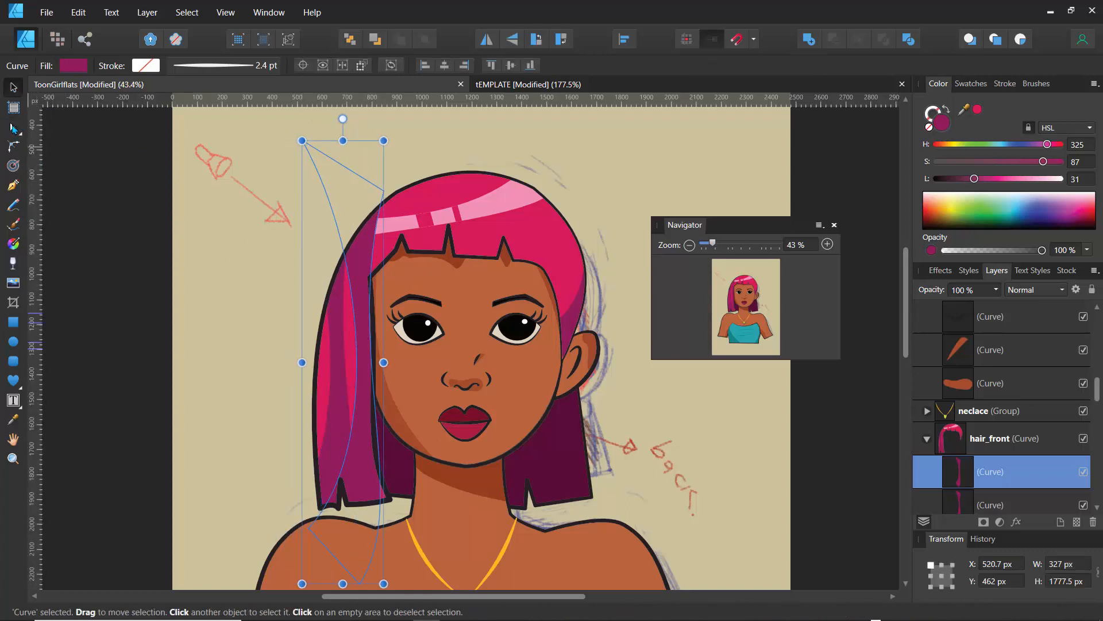
Step: Pull the copied shadow's upper-left node onto the hair's upper edge and bend its inner edge along the face side of the lock
left_click(12, 127)
left_click_drag(298, 142, 322, 161)
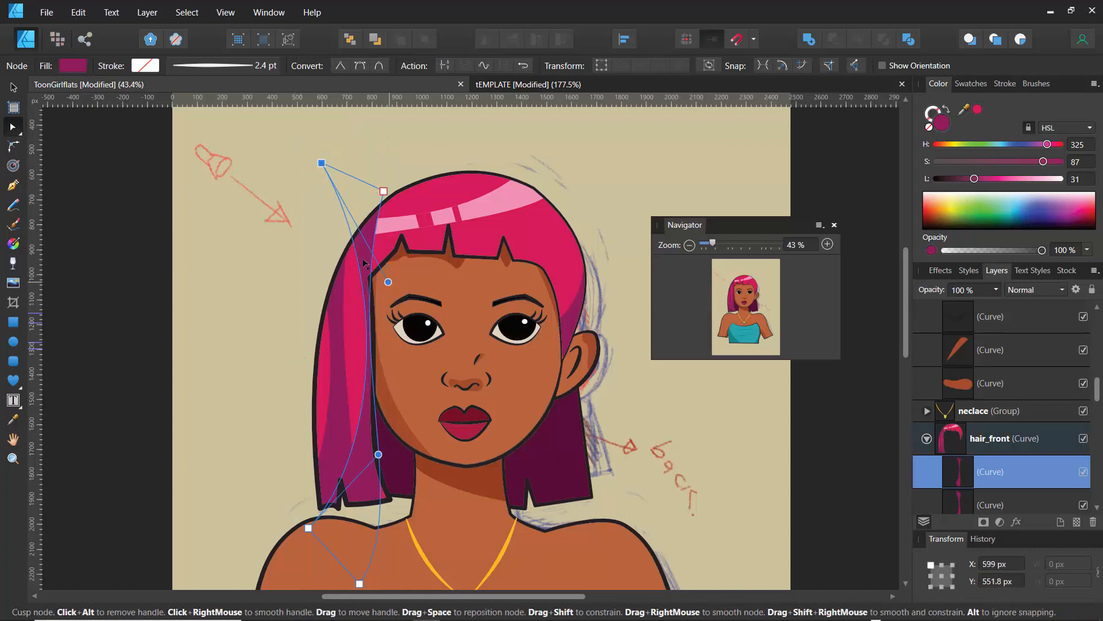
left_click_drag(388, 281, 337, 204)
left_click_drag(320, 164, 378, 209)
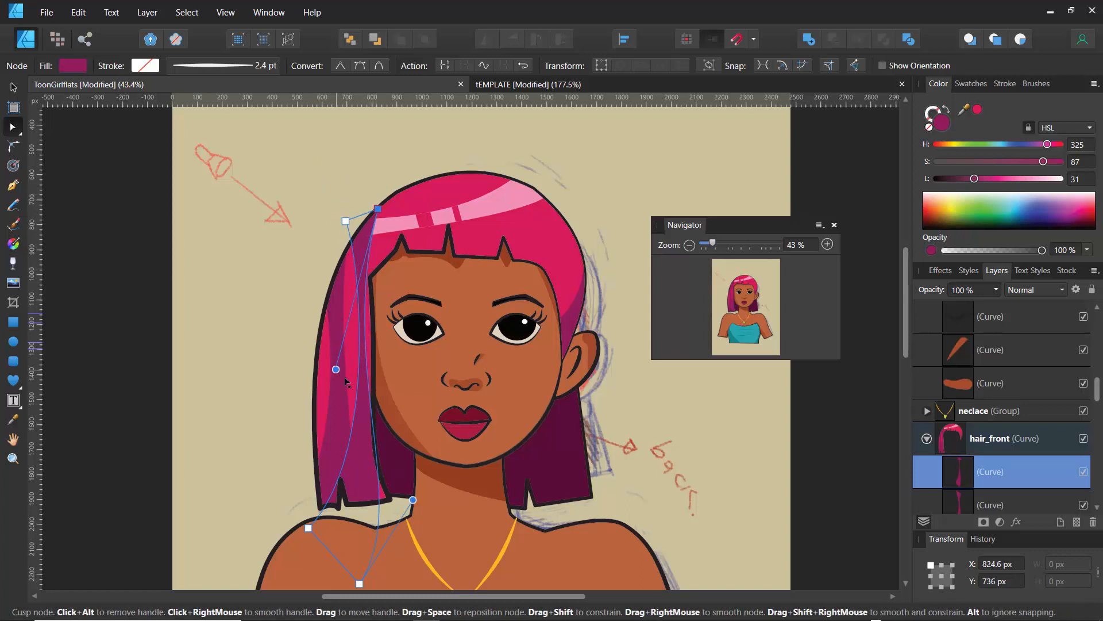
left_click_drag(336, 369, 360, 383)
Step: Raise the copied shadow's two bottom nodes to the lock's tips and bow its face-side edge outward
left_click_drag(309, 528, 338, 510)
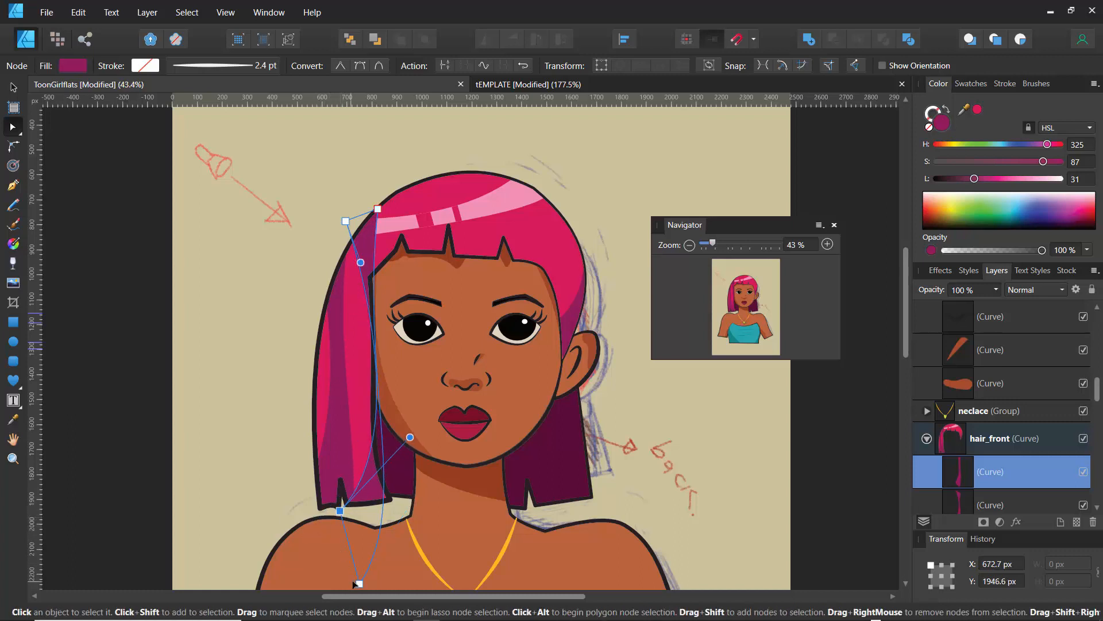
left_click_drag(359, 582, 366, 504)
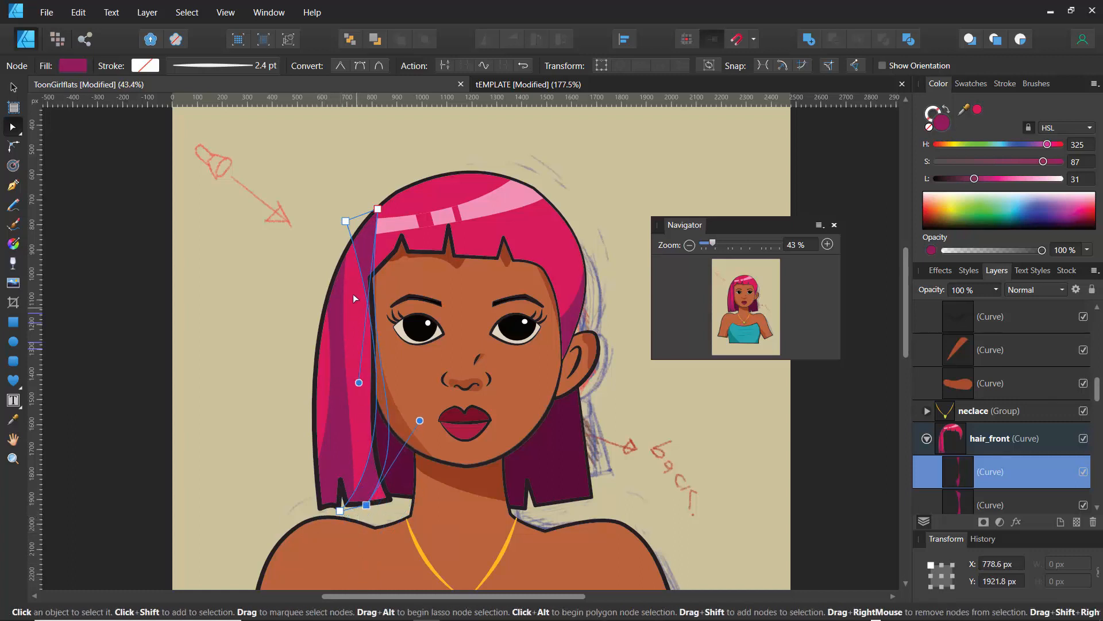
left_click_drag(359, 382, 384, 297)
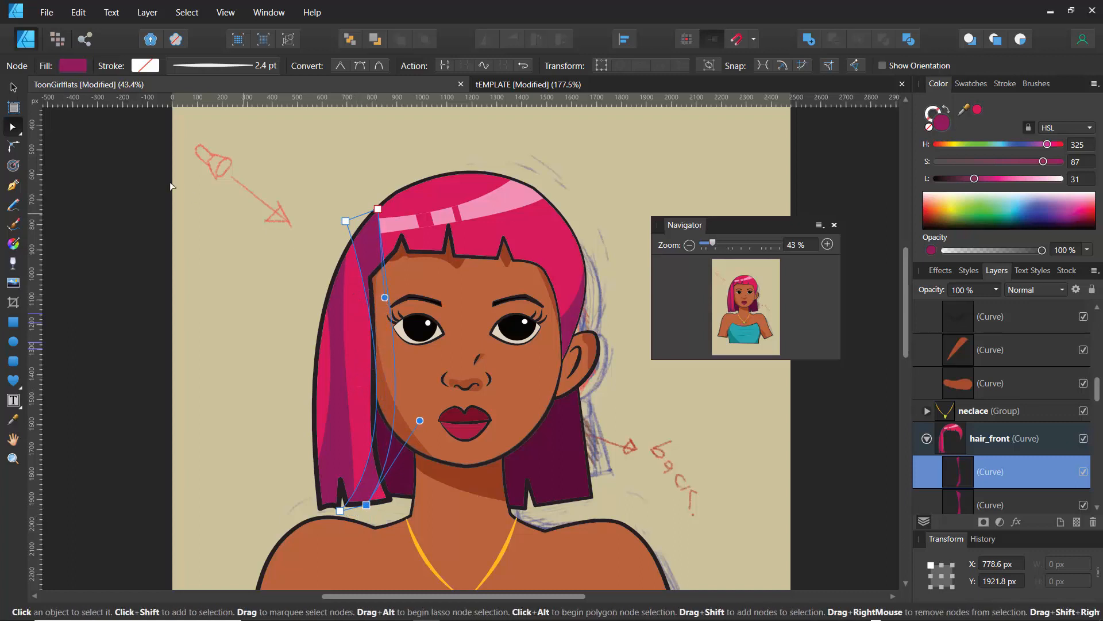
Step: Lower the layer opacity of the new strand shadow beside the face and deselect it
left_click(13, 87)
mouse_move(365, 247)
left_mouse_down()
mouse_move(348, 236)
mouse_move(364, 252)
left_mouse_up()
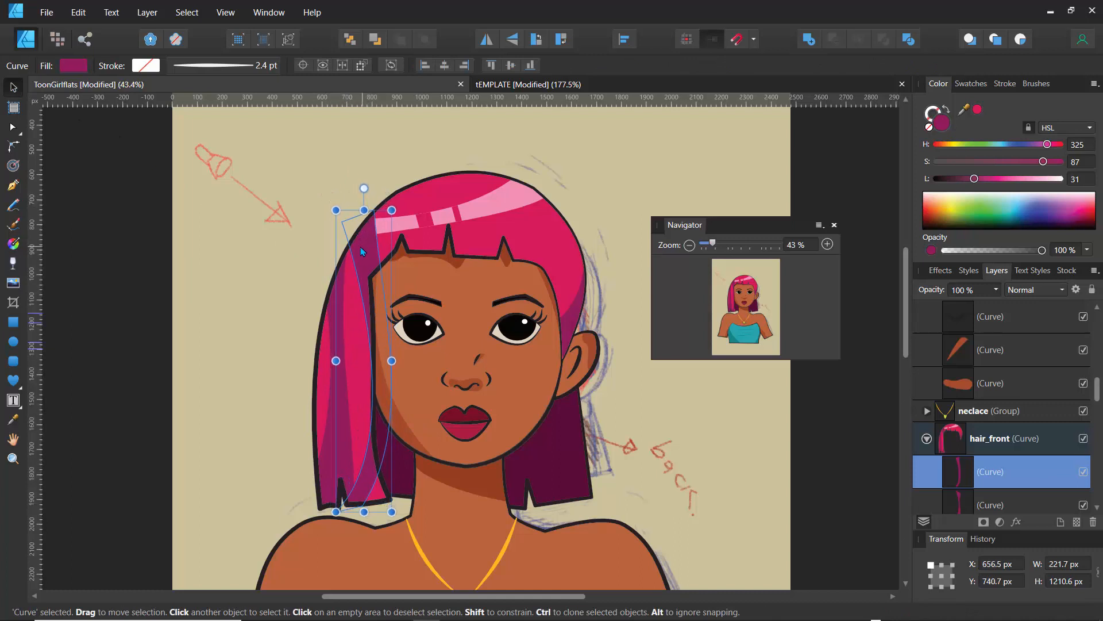
left_click(304, 244)
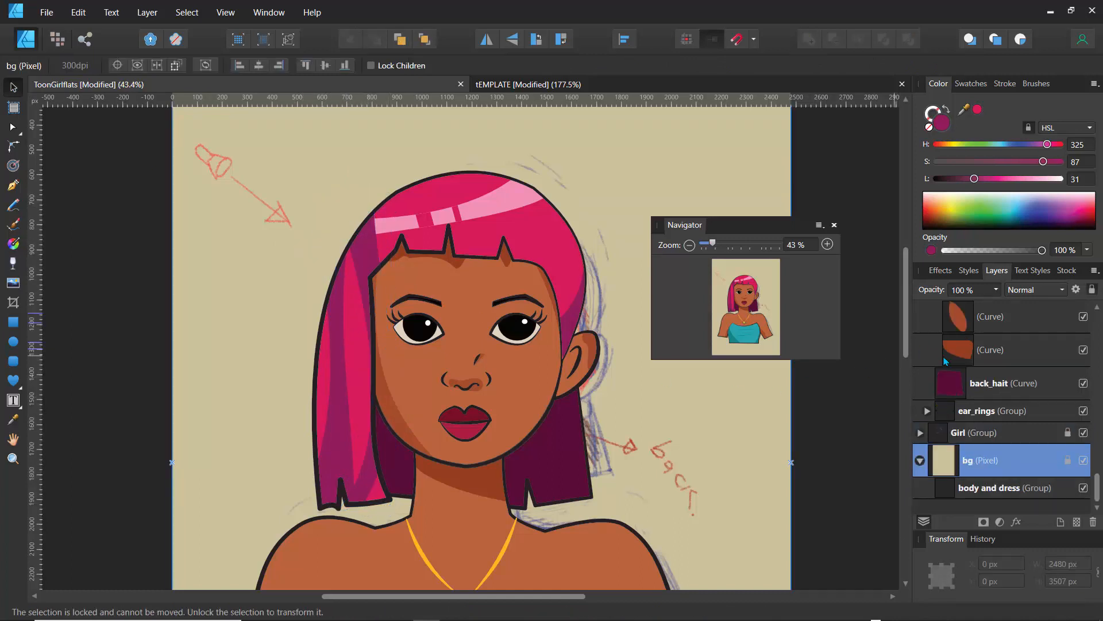
left_click(366, 258)
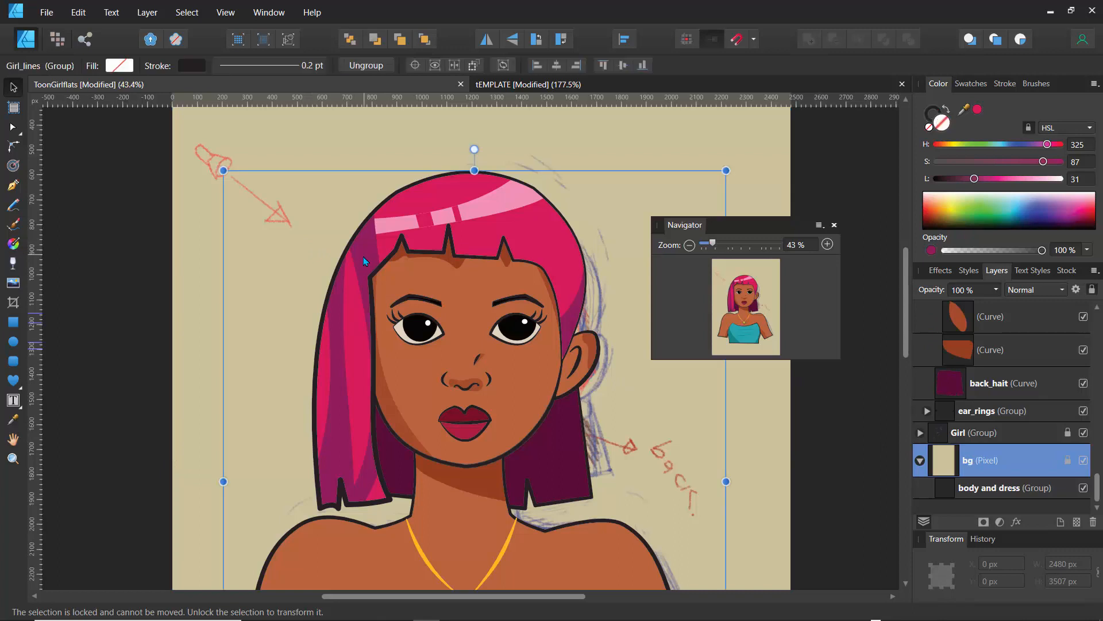
double_click(363, 254)
double_click(363, 252)
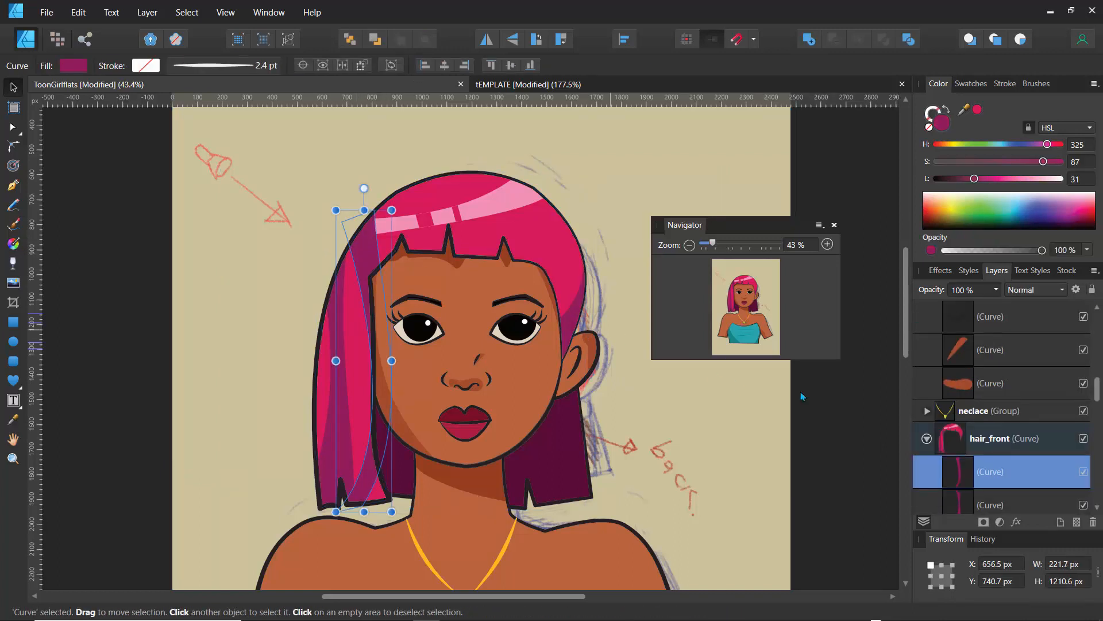
left_click(998, 290)
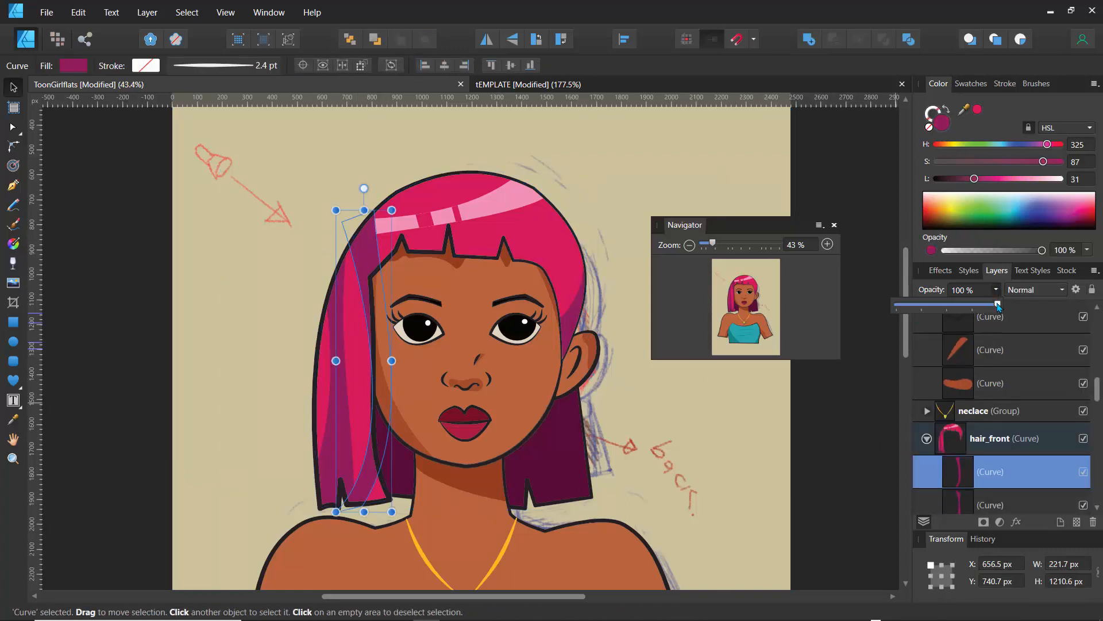
left_click_drag(1001, 304, 937, 329)
left_click(282, 307)
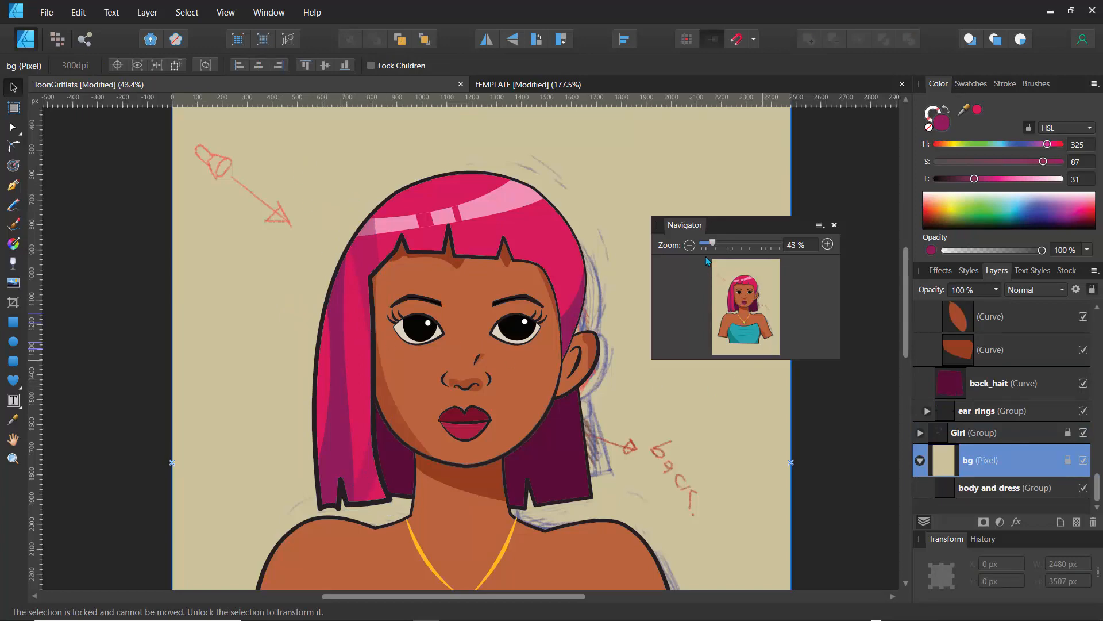
left_click_drag(711, 246, 710, 247)
mouse_move(744, 316)
left_mouse_down()
mouse_move(747, 336)
mouse_move(740, 313)
left_mouse_up()
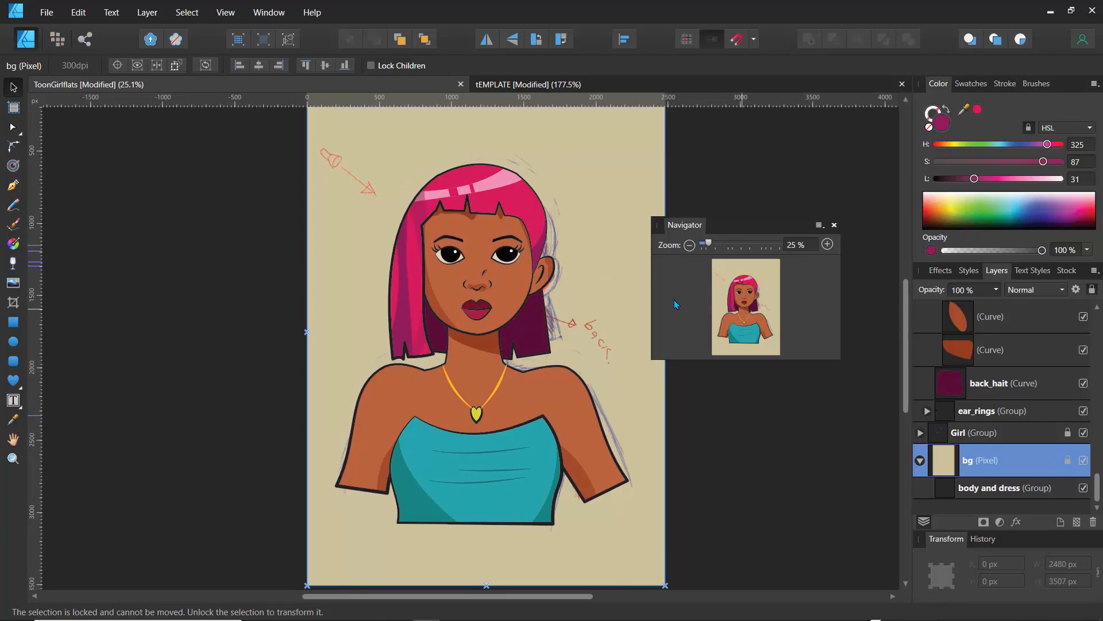
left_click_drag(710, 244, 727, 245)
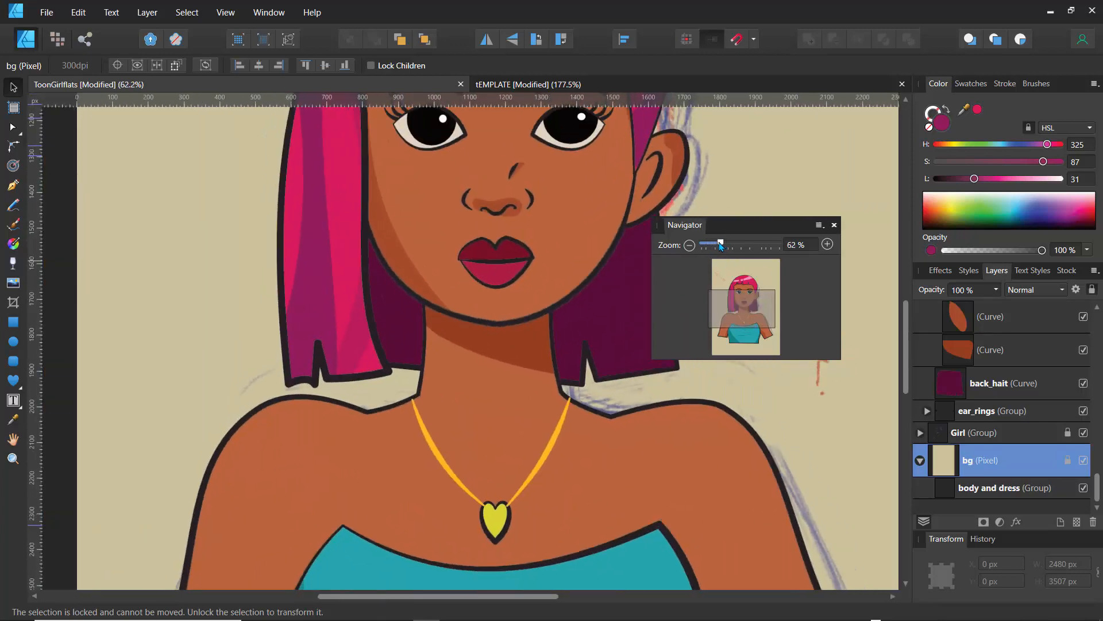
left_click_drag(740, 311, 742, 317)
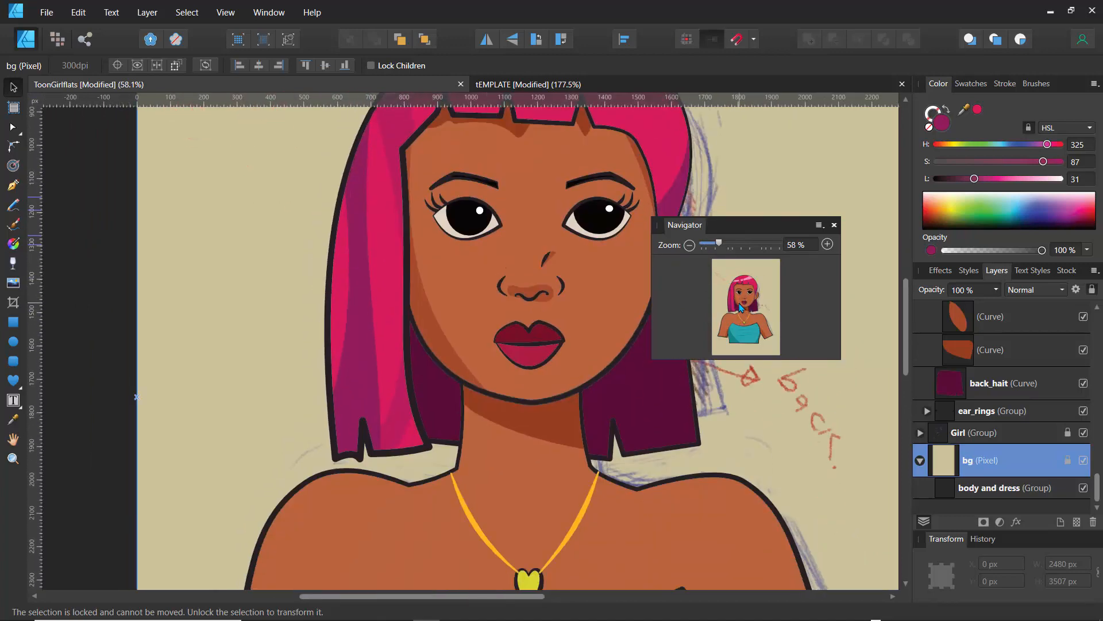
left_click_drag(719, 247, 714, 247)
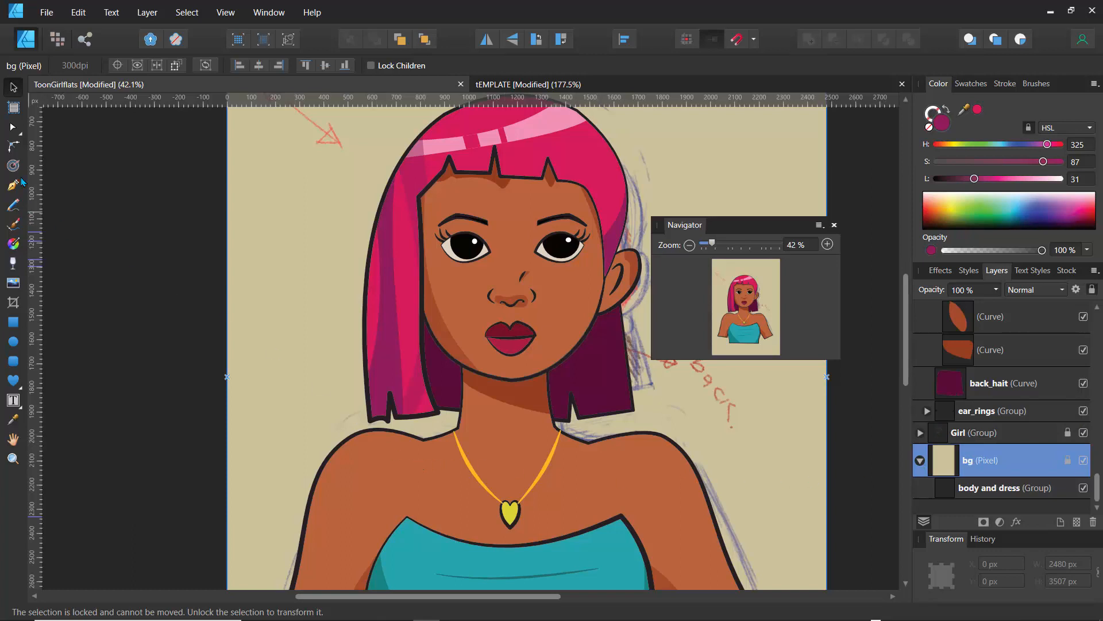
Step: Try the body's skin fill at saturation 50 and lightness 52, and restore its colour by sampling the face
left_click(13, 139)
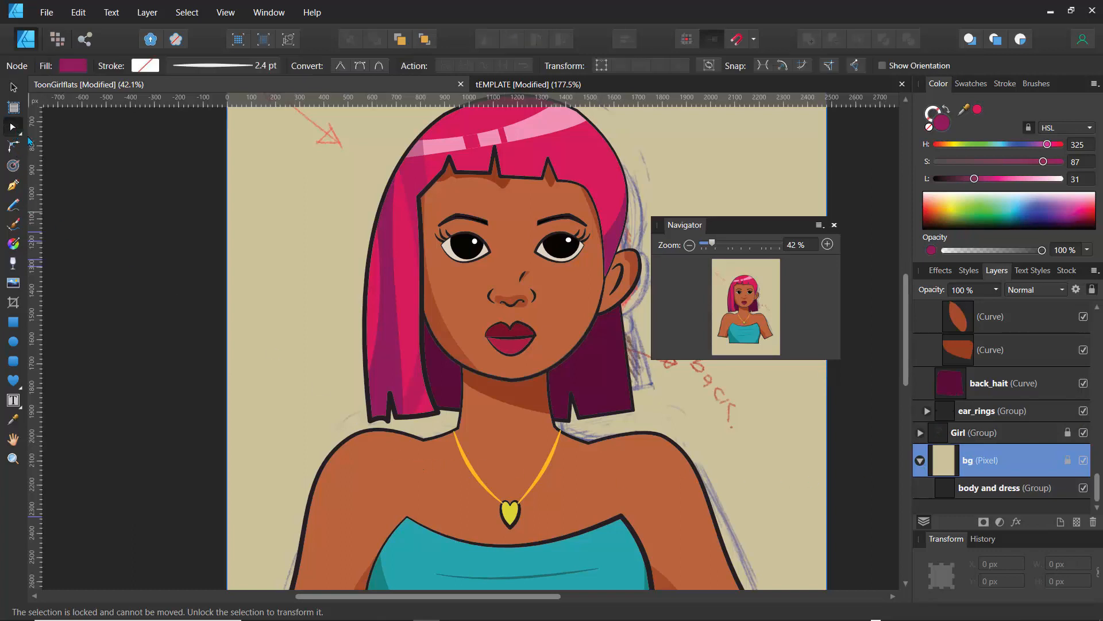
left_click(374, 462)
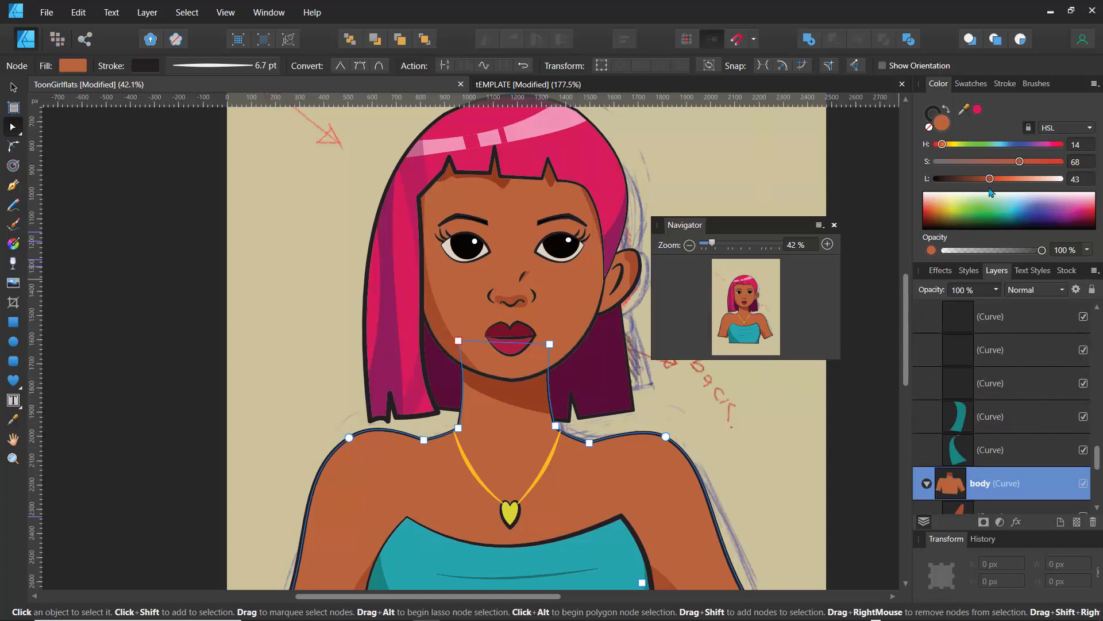
left_click_drag(1020, 164, 998, 171)
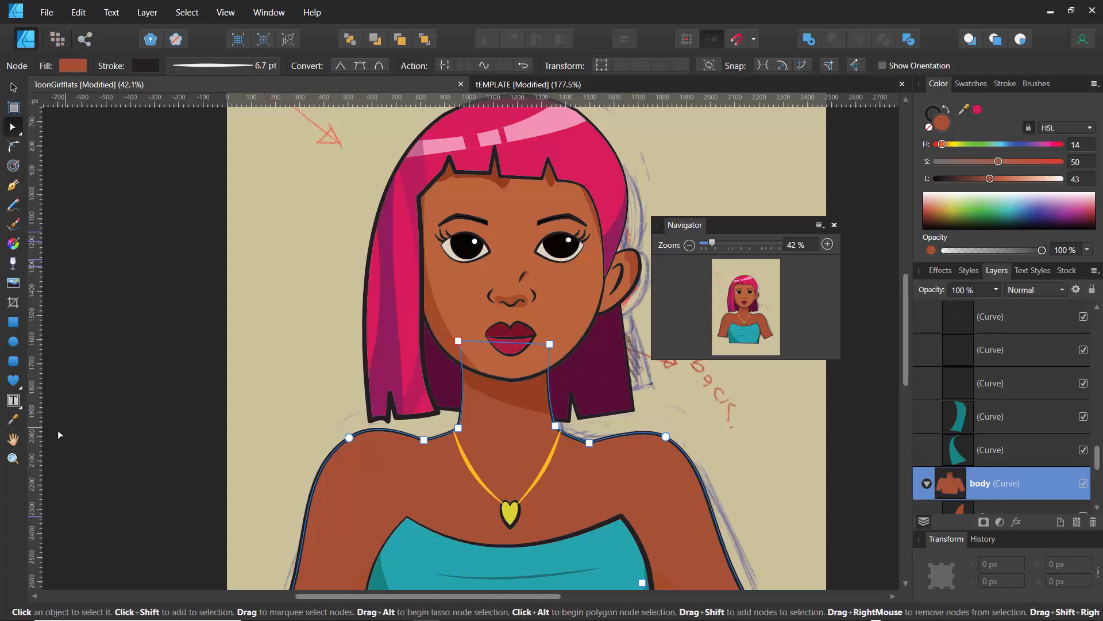
left_click(13, 419)
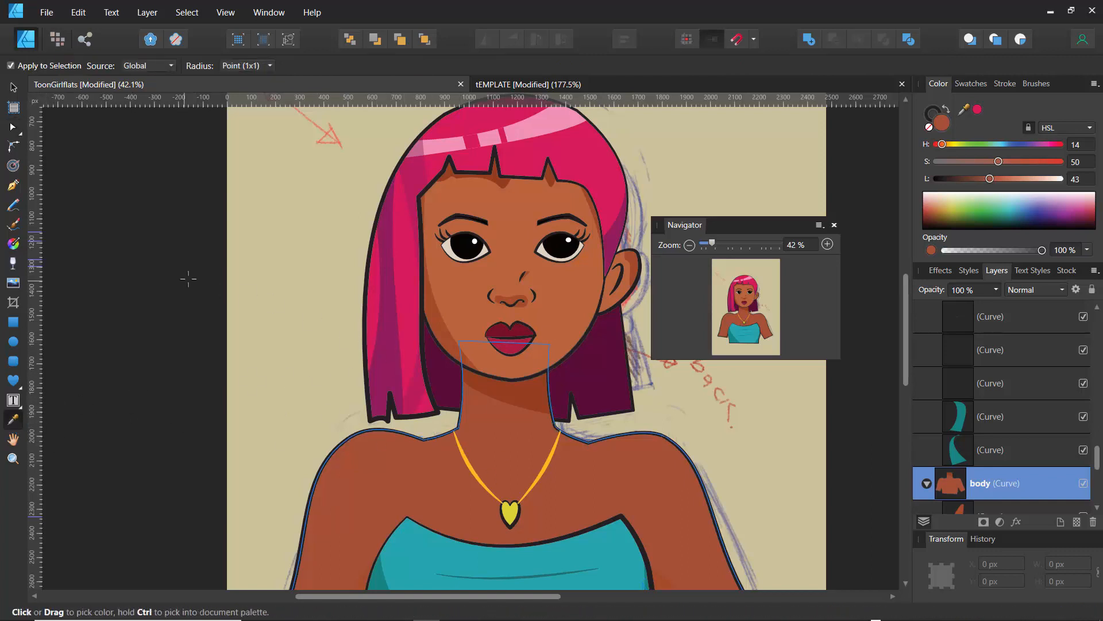
left_click(460, 292)
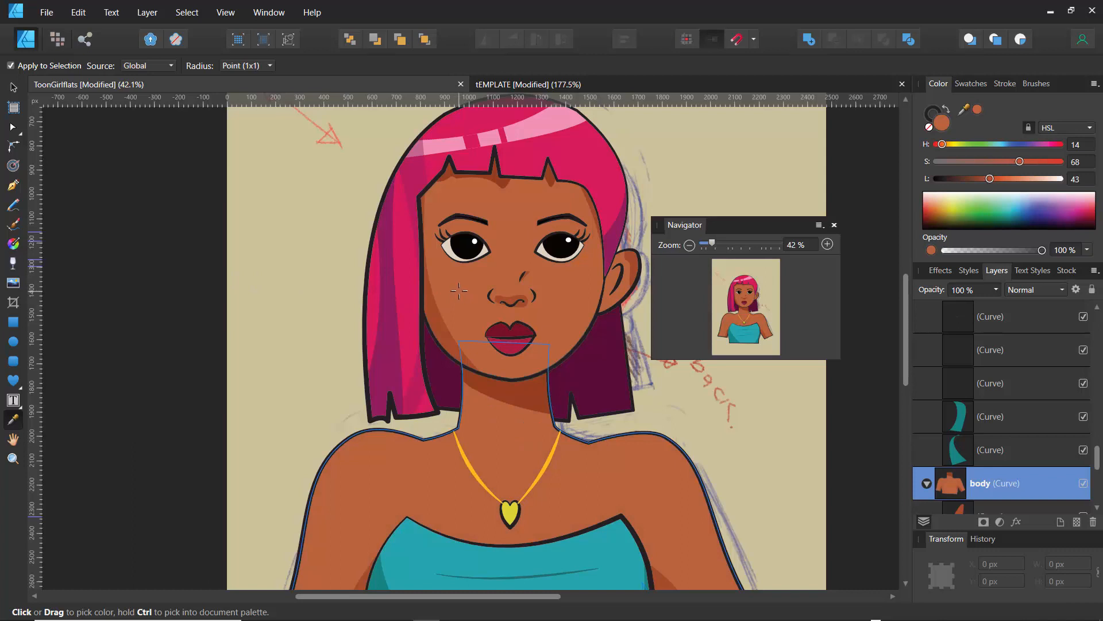
key("ctrl+z")
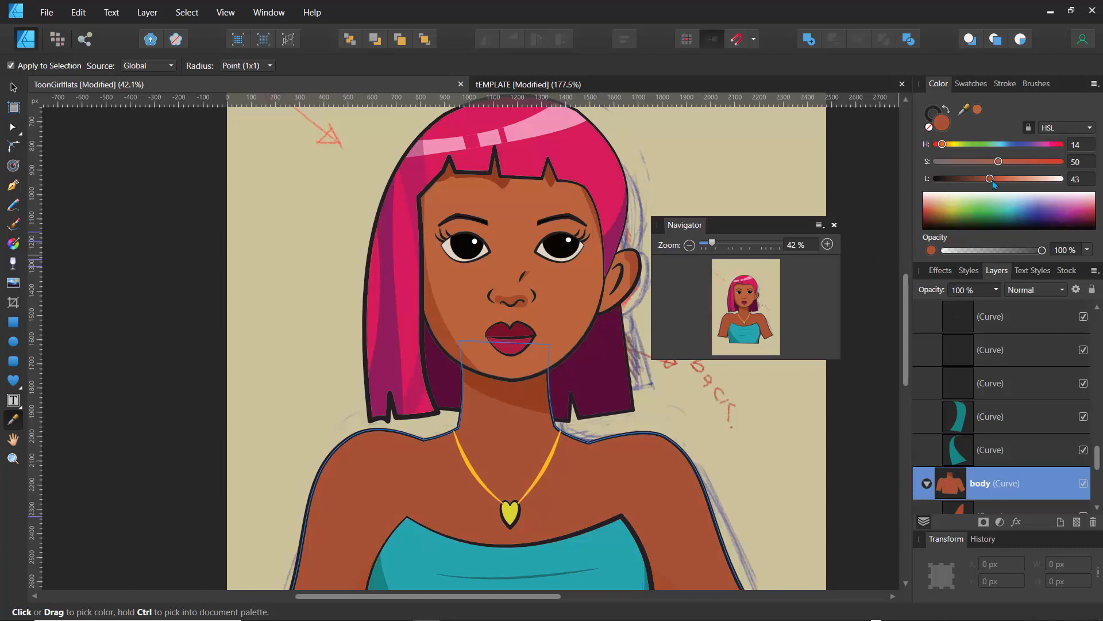
left_click_drag(991, 179, 1000, 185)
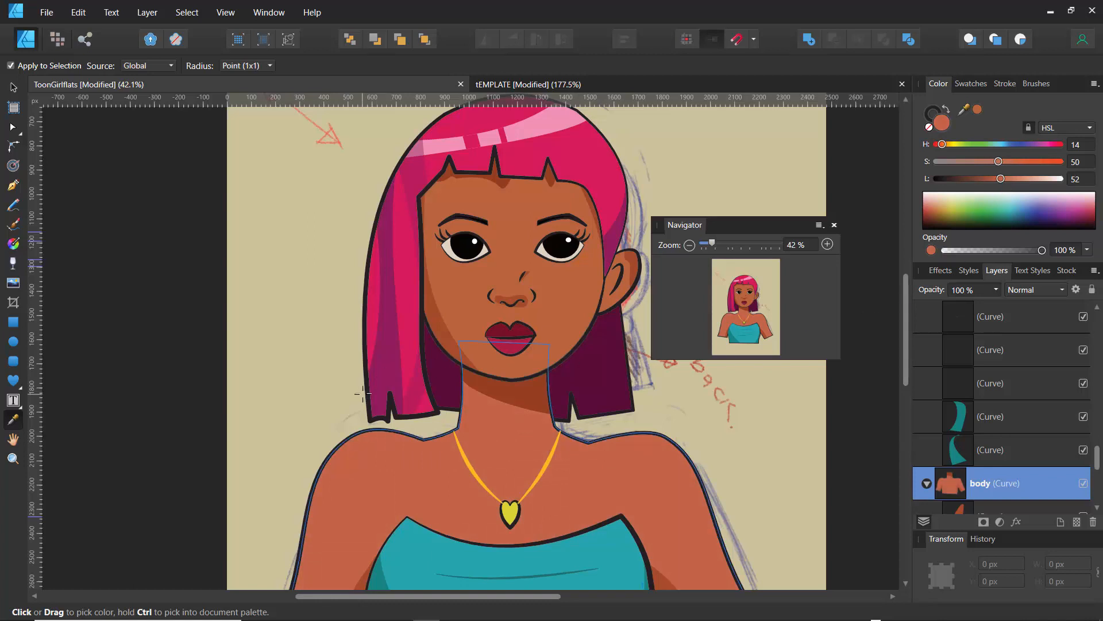
left_click(466, 311)
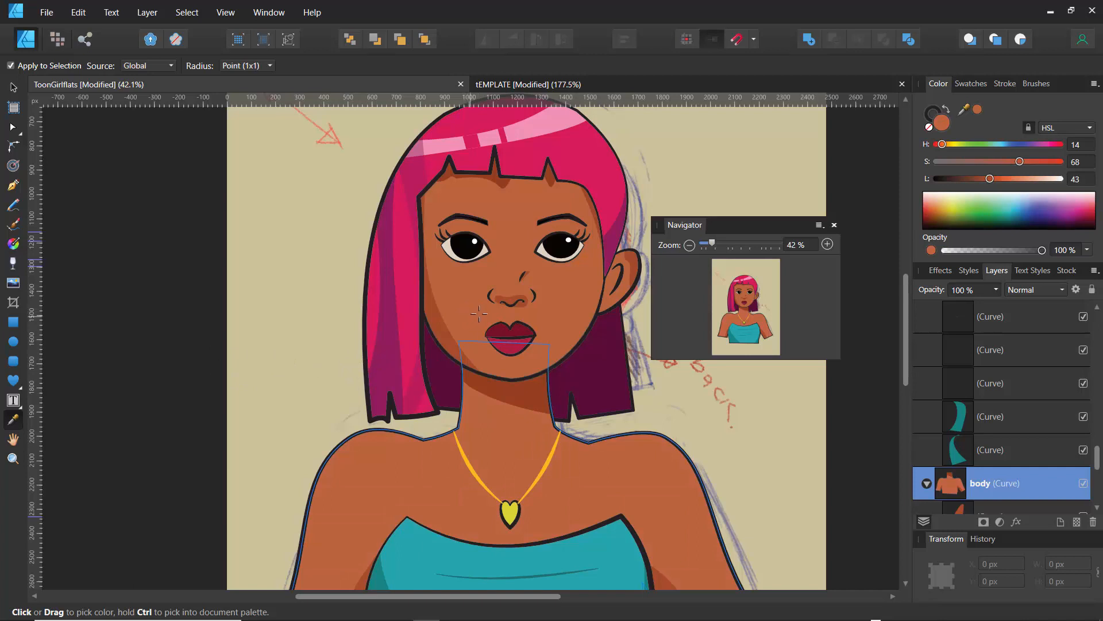
Step: Try saturation 56 and a black fill at lightness 0 on the body, and bring back the skin tone sampled from the face
left_click_drag(1020, 163, 1006, 163)
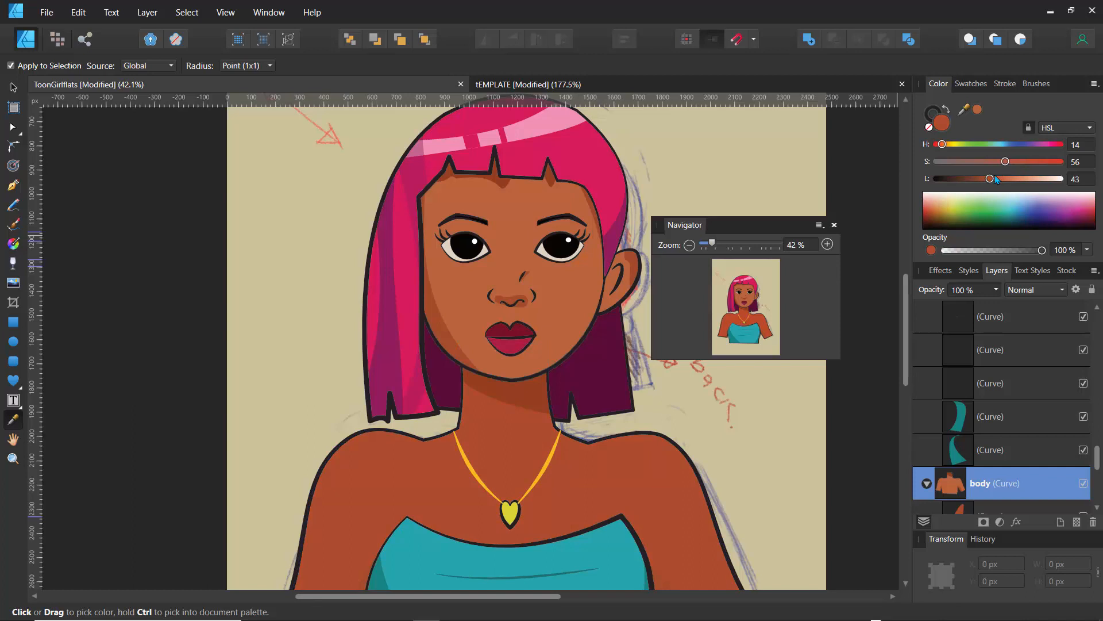
left_click(548, 307)
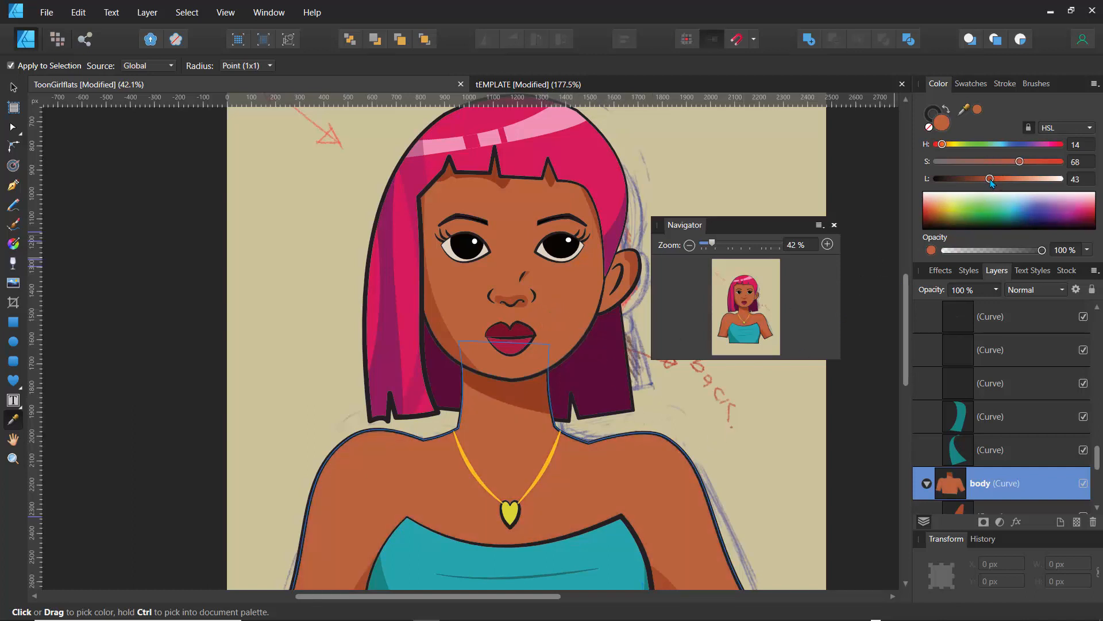
left_click_drag(991, 182, 939, 203)
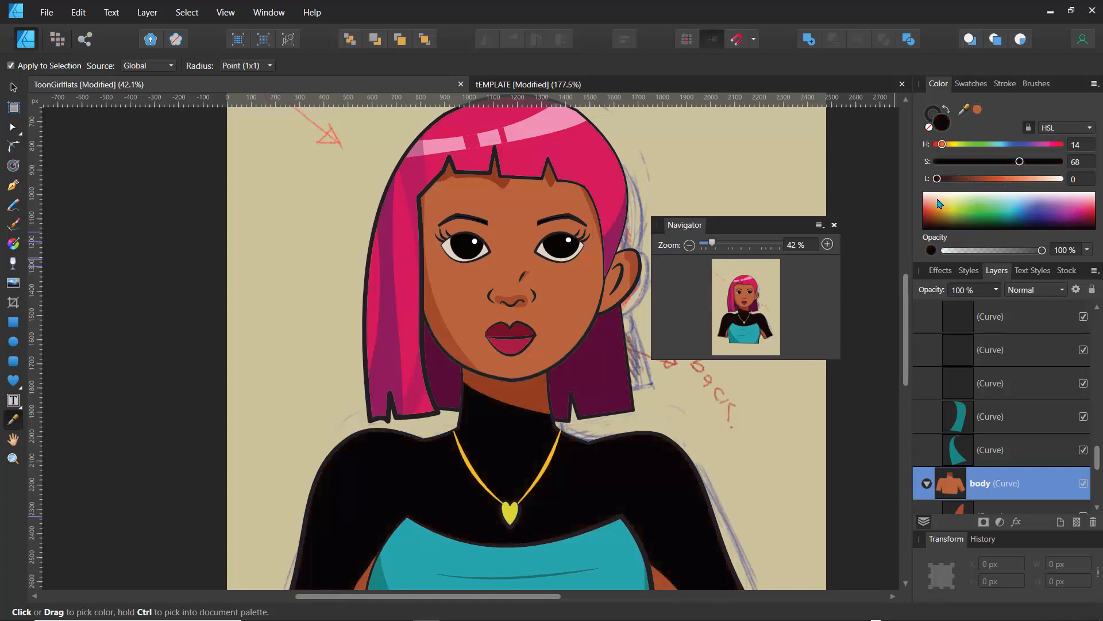
mouse_move(907, 310)
left_mouse_down()
mouse_move(904, 356)
mouse_move(920, 320)
left_mouse_up()
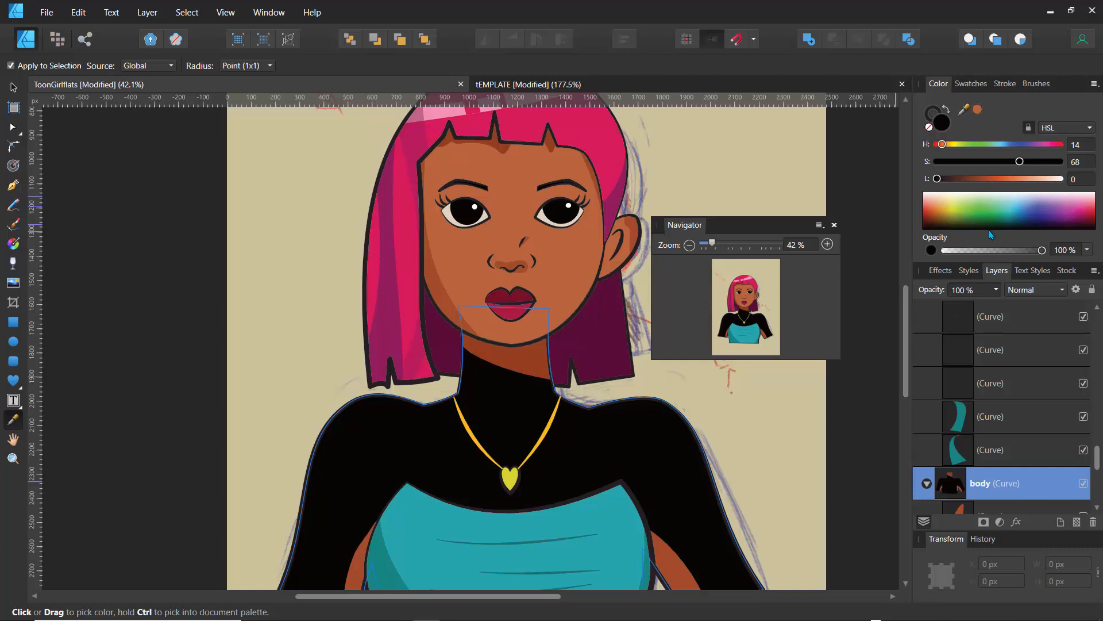
key("ctrl+z")
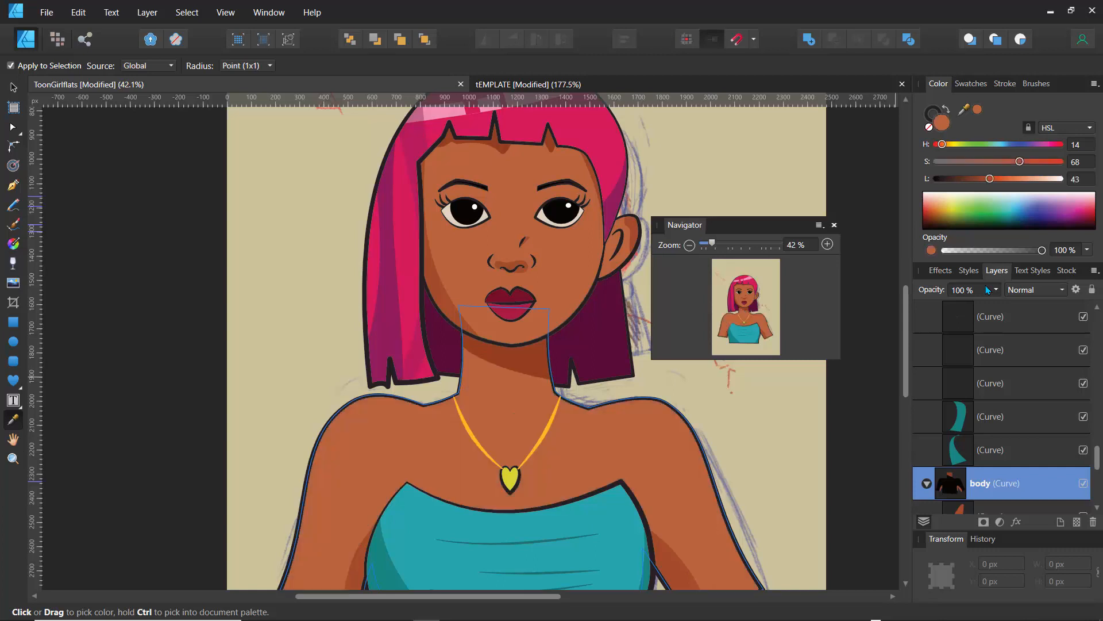
key("ctrl+z")
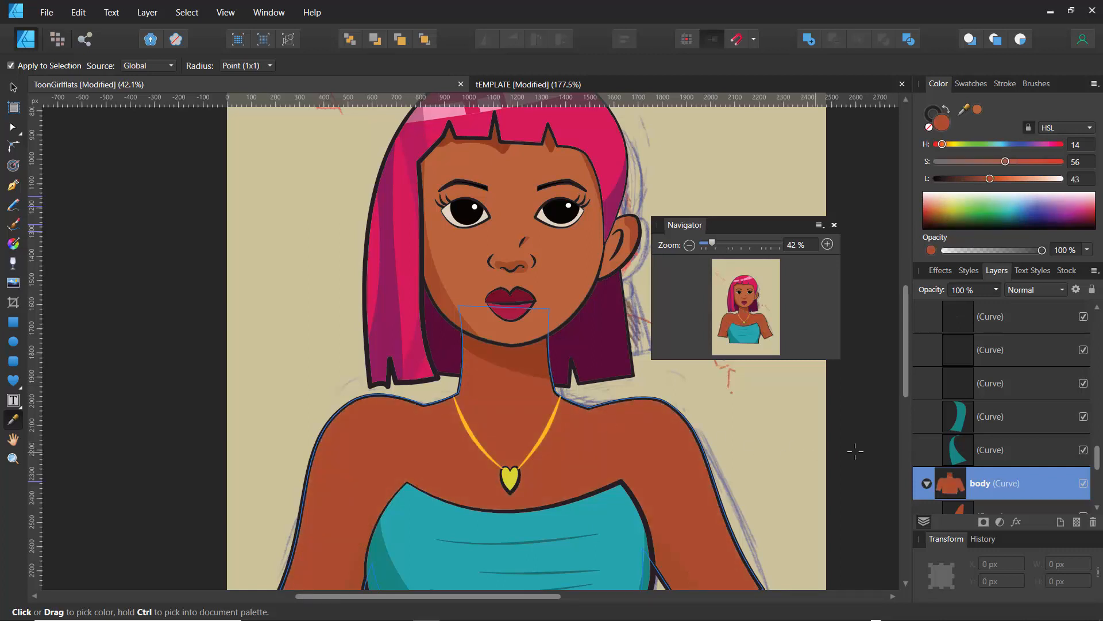
left_click(467, 262)
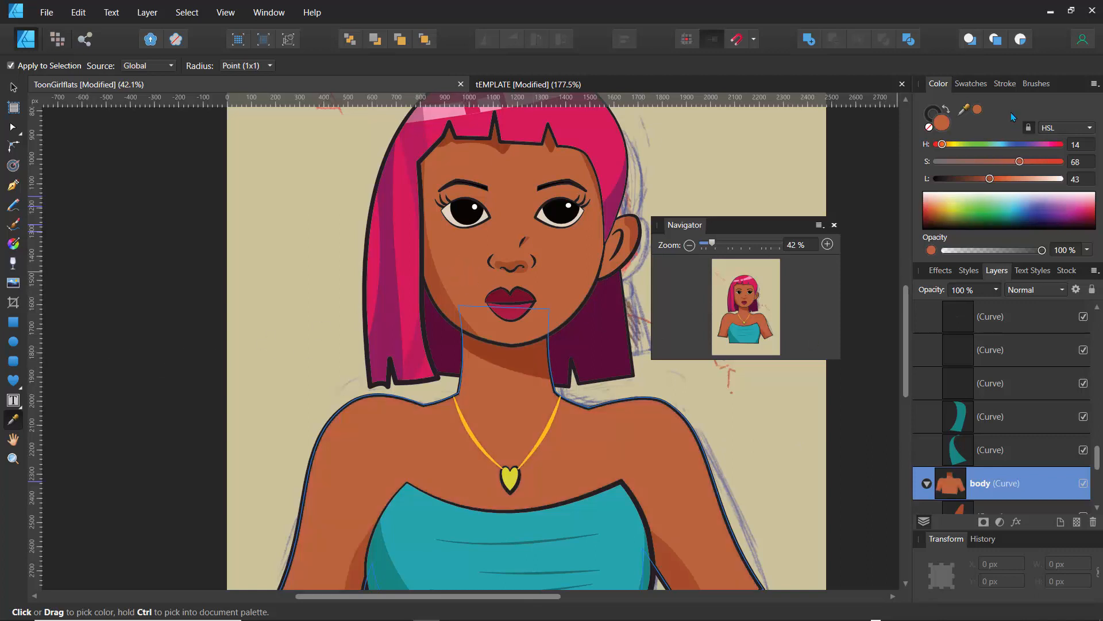
Step: Switch the colour sliders to RGB and set the red value of the body's fill to 197
left_click(1056, 131)
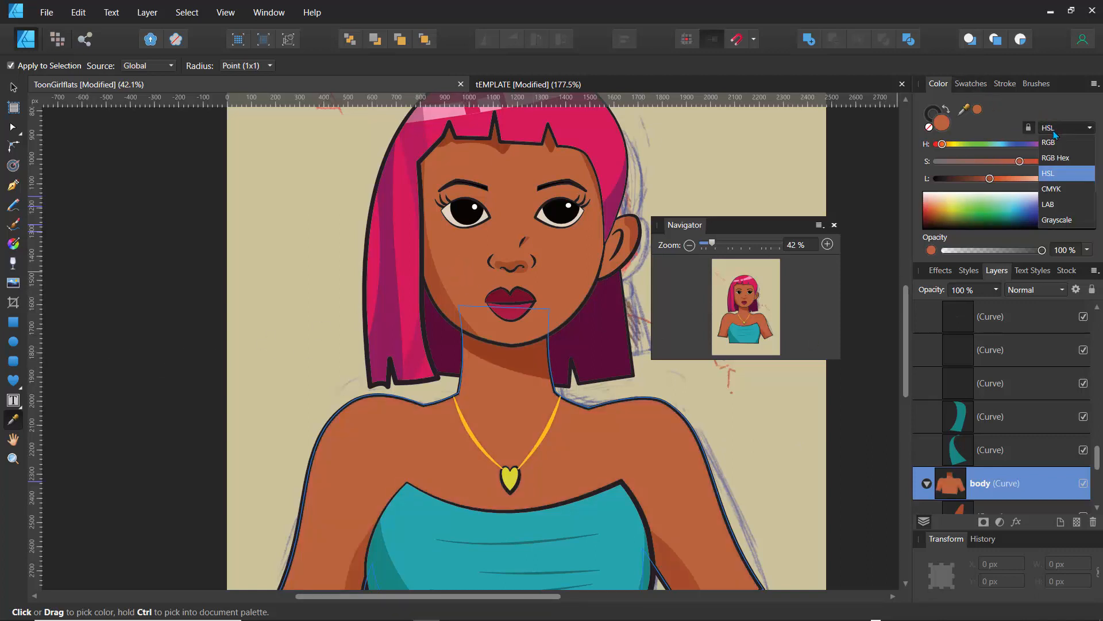
left_click(1050, 145)
left_click(1032, 145)
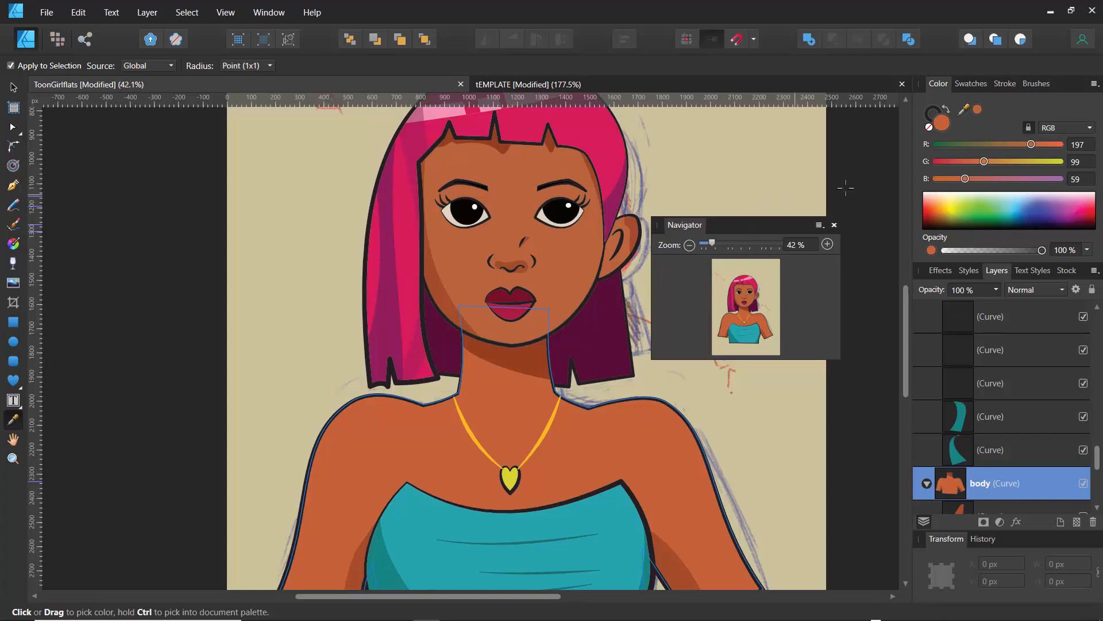
Step: Duplicate the clipped shadow shape inside the ear and move the copy over the inner ear beside the face
left_click_drag(1099, 457, 1099, 433)
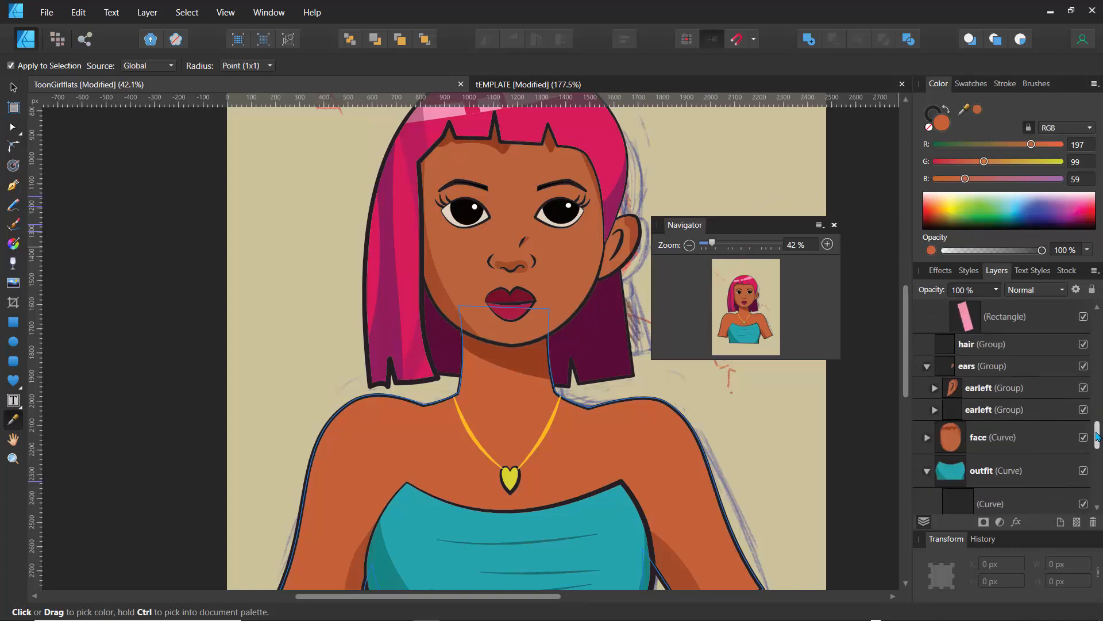
left_click(934, 387)
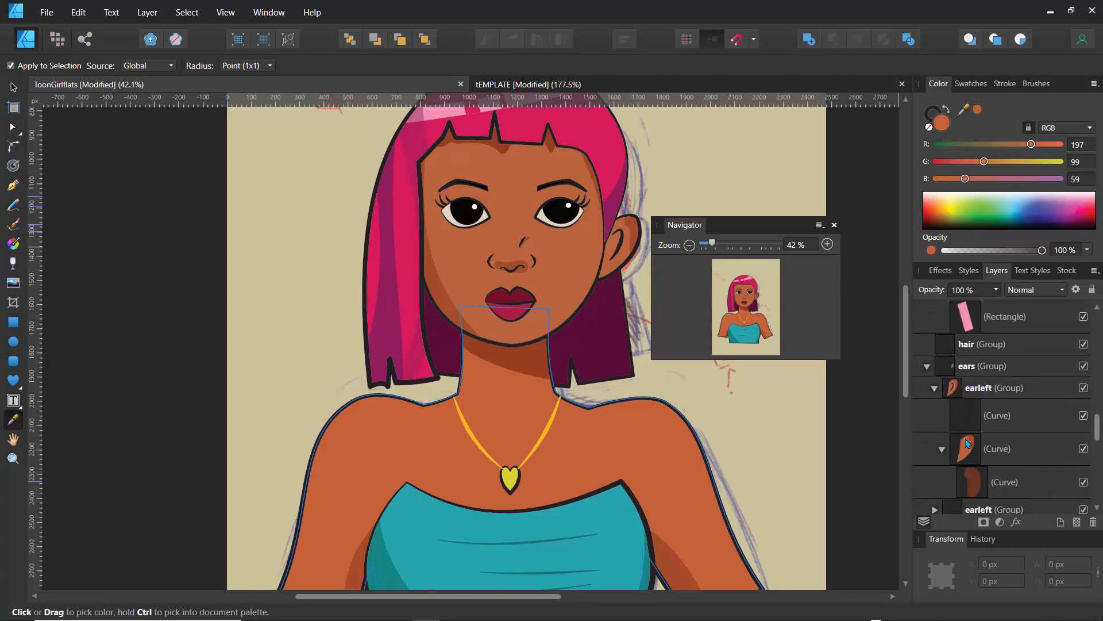
left_click(979, 487)
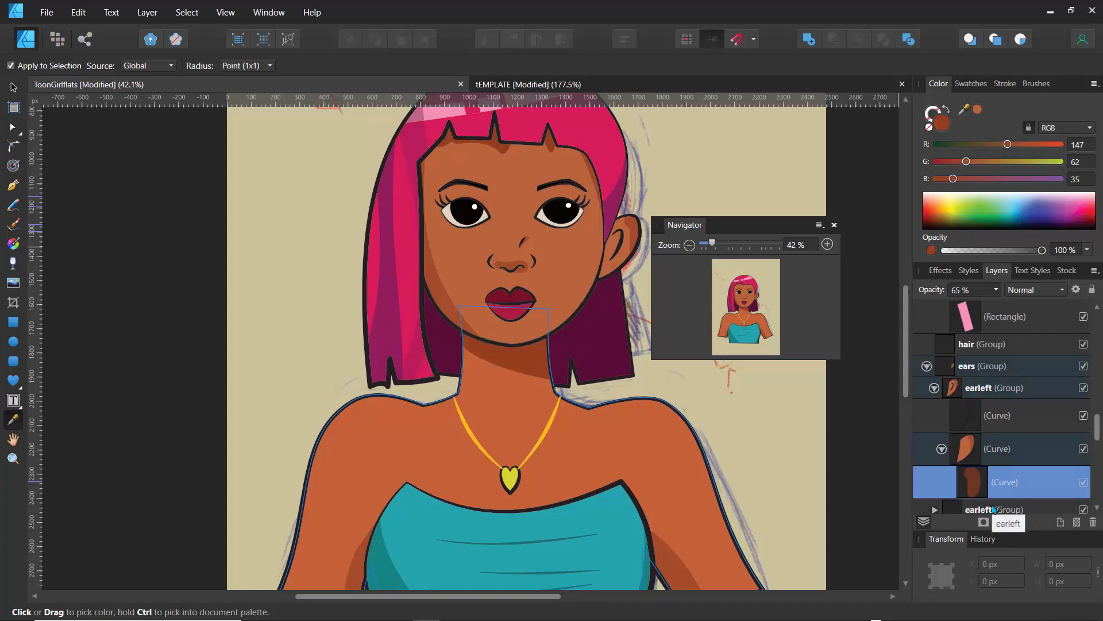
key("ctrl+j")
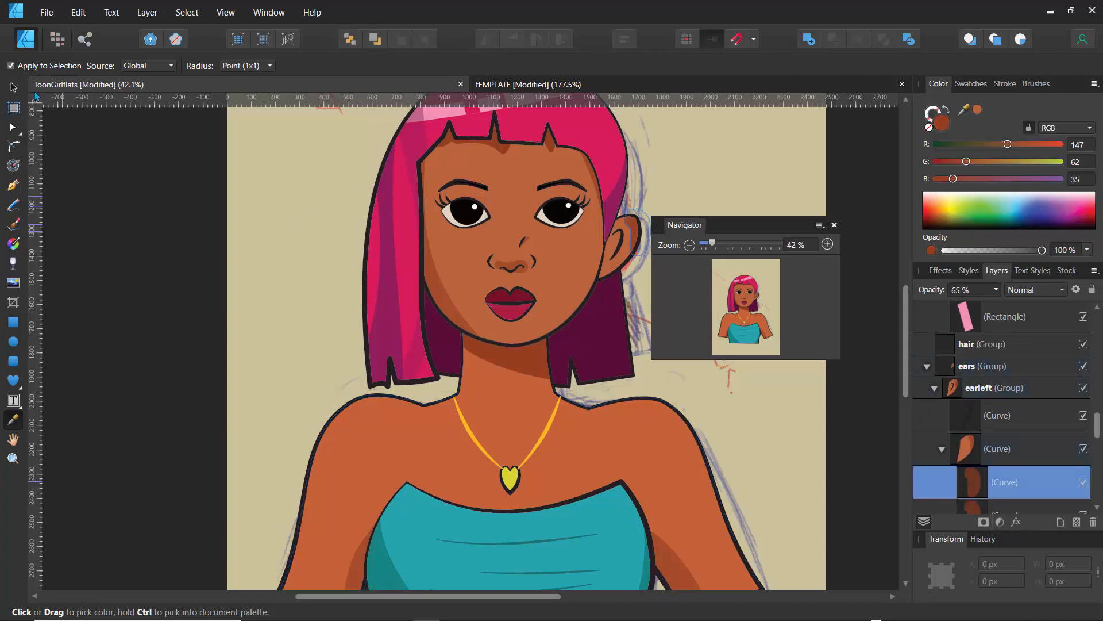
left_click(13, 87)
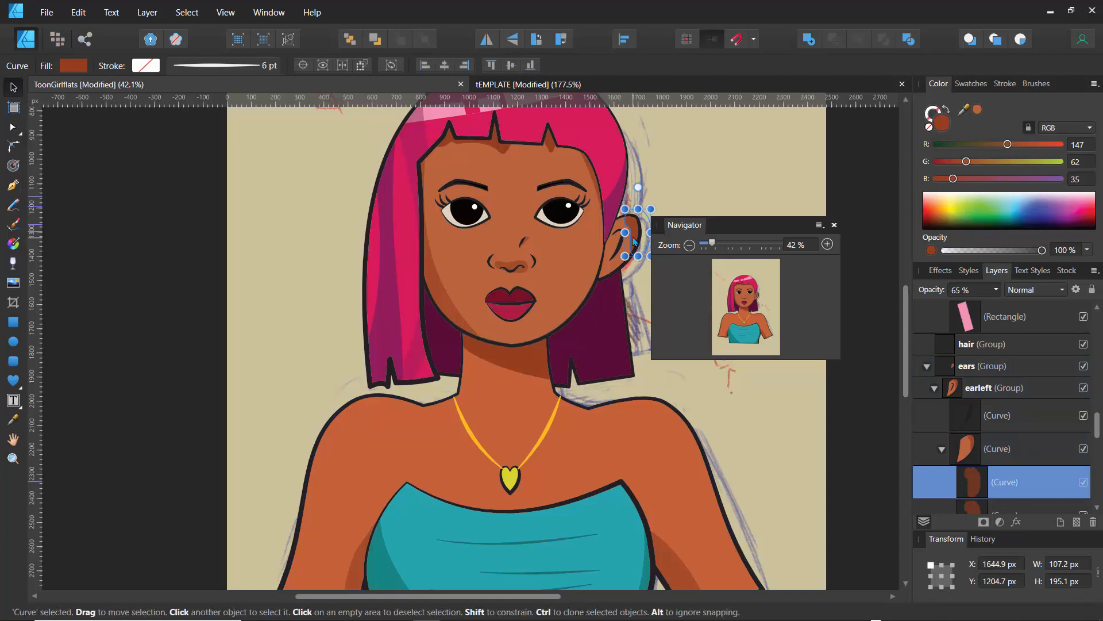
left_click_drag(634, 241, 605, 257)
left_click_drag(610, 259, 615, 257)
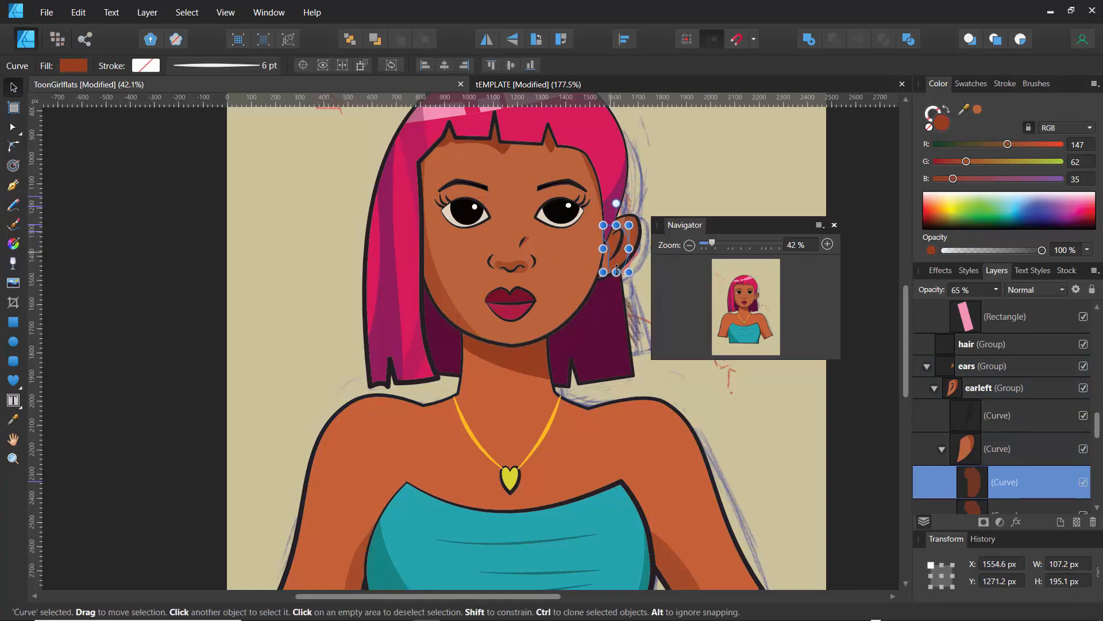
Step: Shrink the copied ear shadow to about 31 by 139 px, tilt it to follow the inner ear line, and deselect it
left_click_drag(712, 243, 732, 244)
left_click_drag(745, 298, 766, 300)
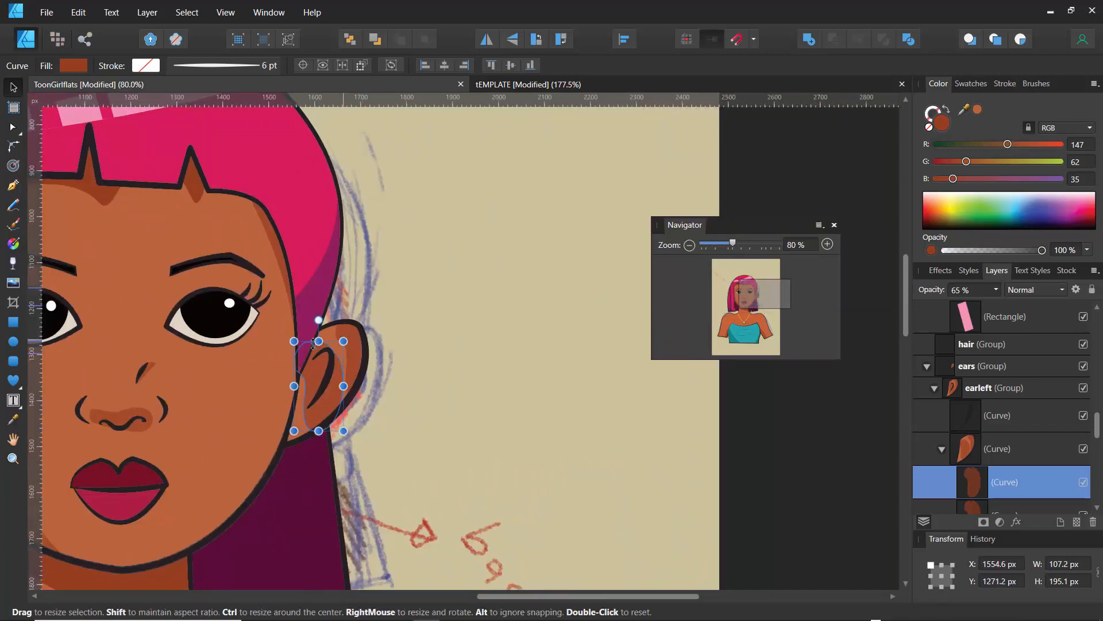
left_click_drag(293, 341, 311, 348)
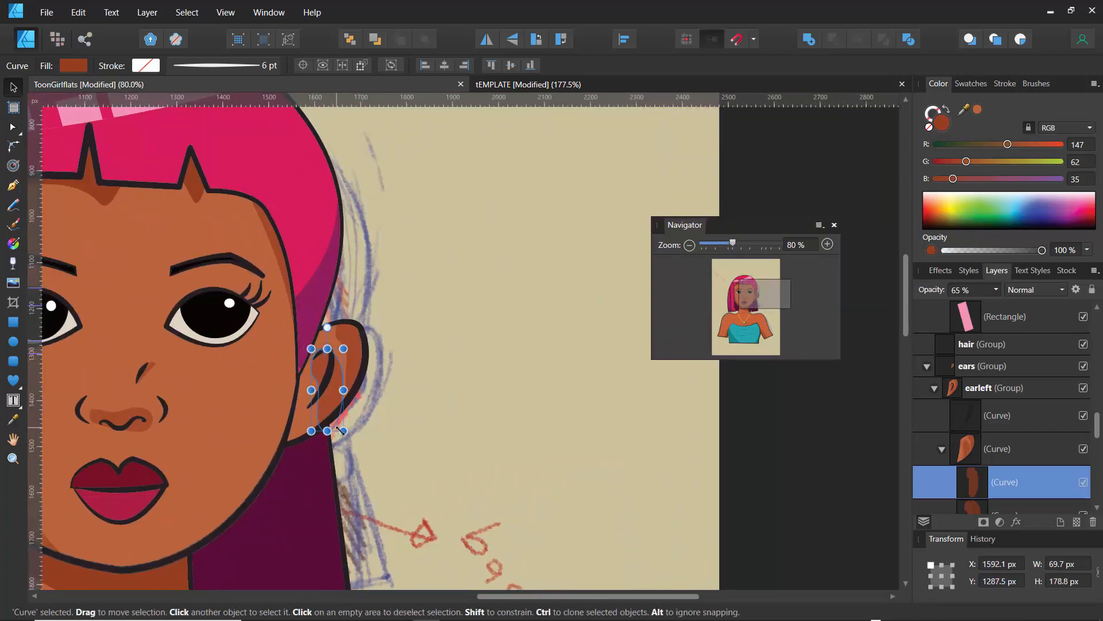
left_click_drag(344, 431, 325, 413)
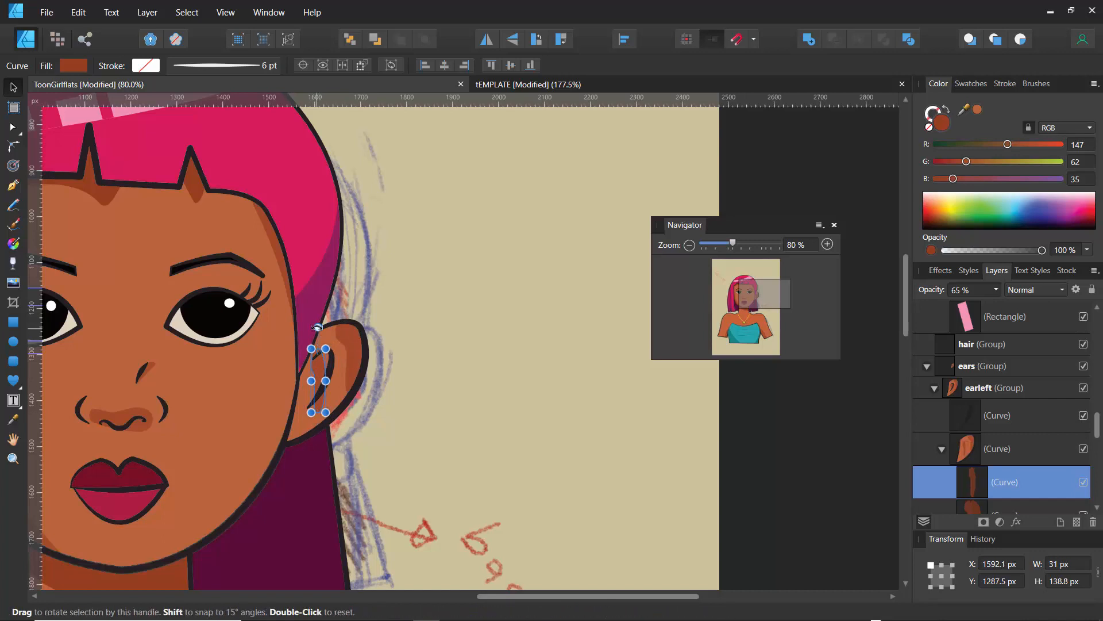
mouse_move(319, 328)
left_mouse_down()
mouse_move(342, 332)
mouse_move(331, 335)
left_mouse_up()
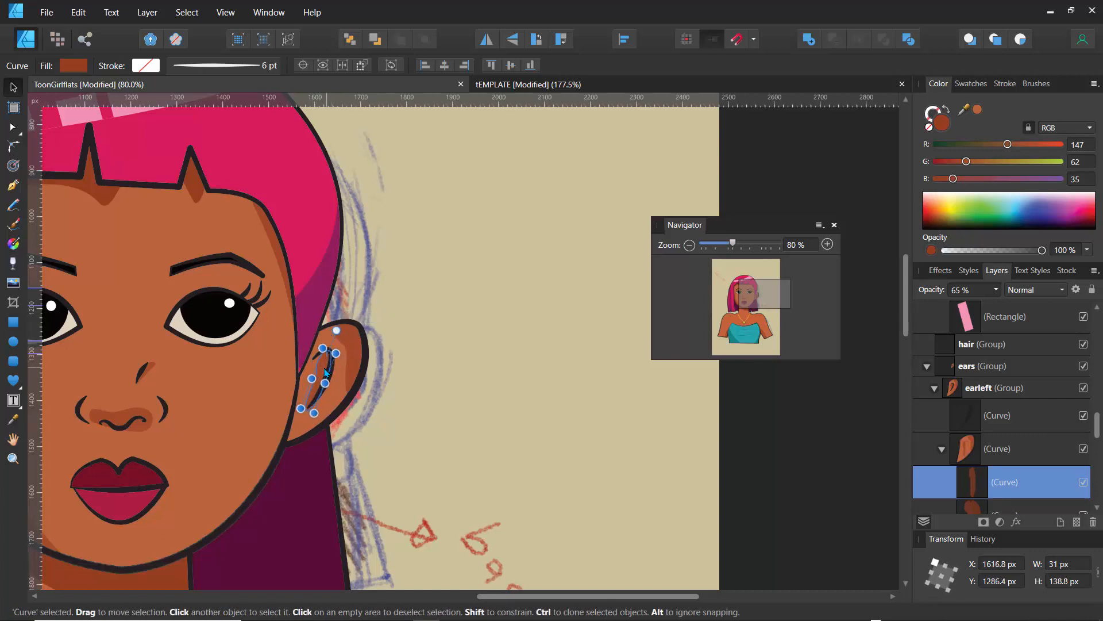
mouse_move(321, 375)
left_mouse_down()
mouse_move(300, 380)
mouse_move(328, 386)
left_mouse_up()
left_click(389, 318)
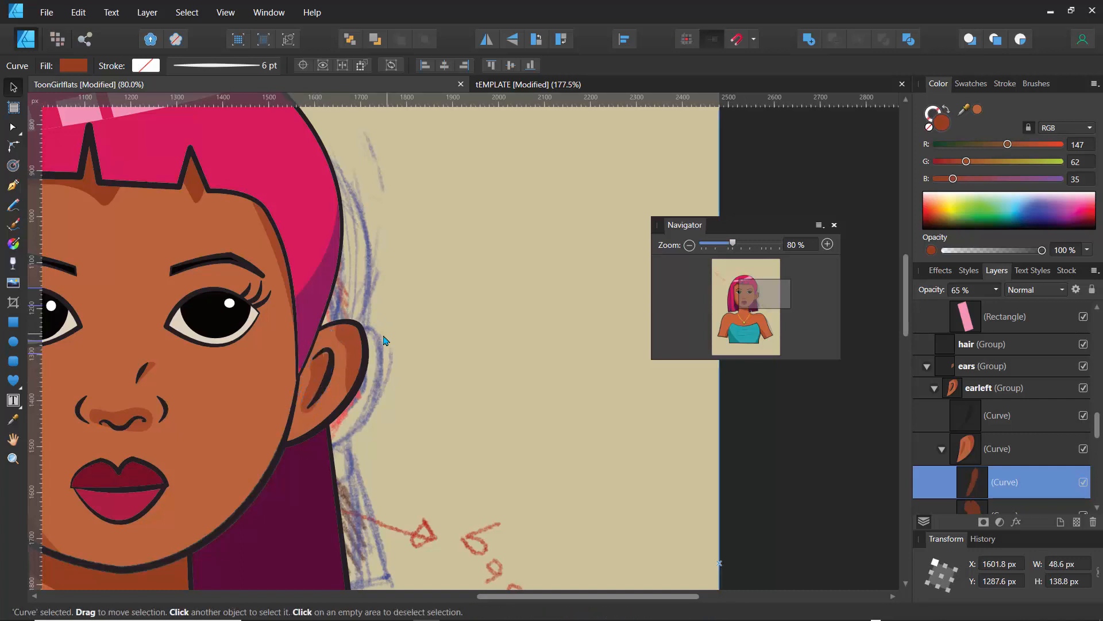
left_click(321, 373)
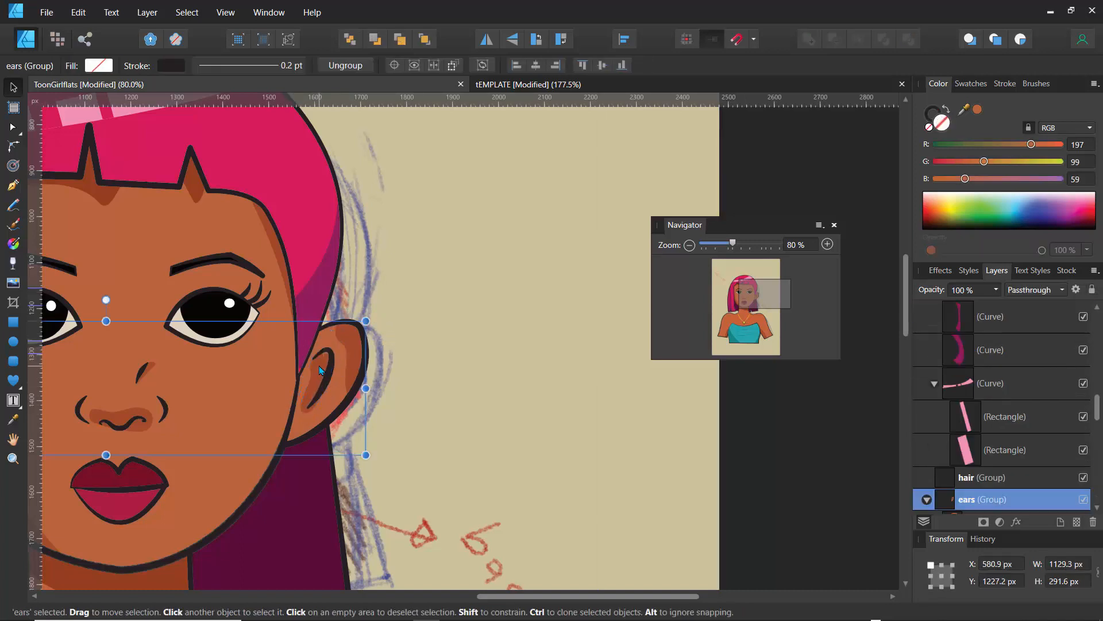
key("a")
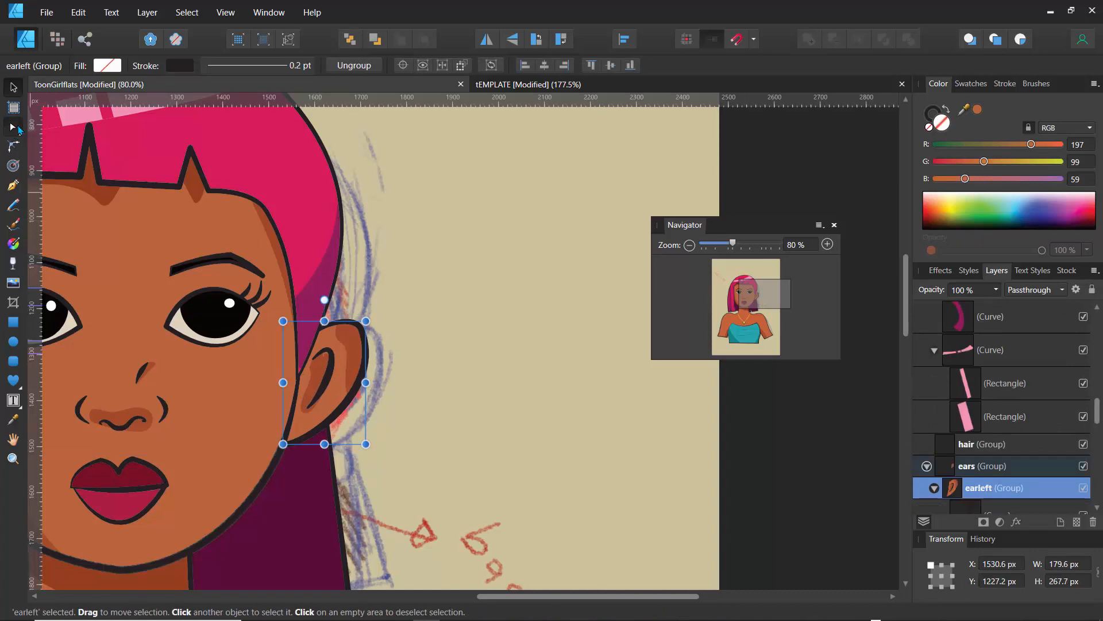
left_click(319, 363)
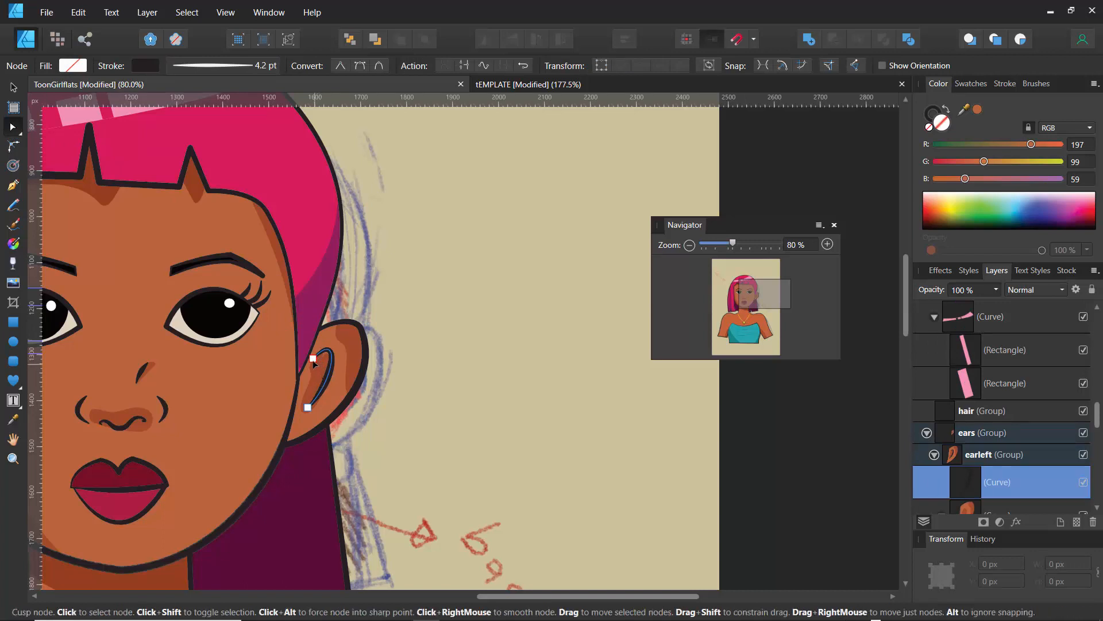
left_click(311, 358)
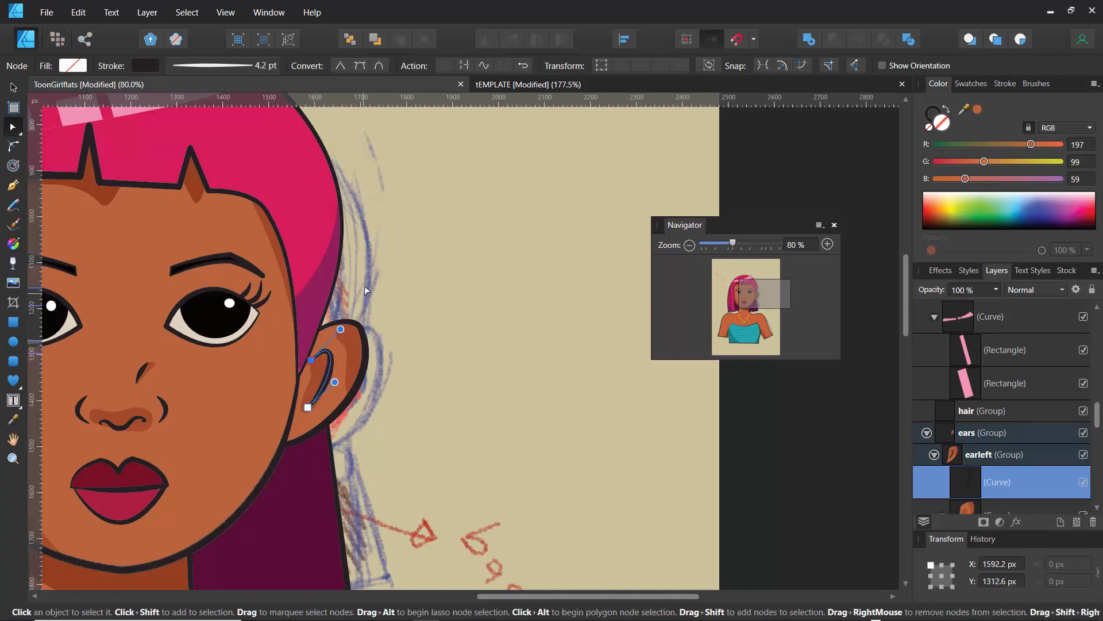
left_click(378, 349)
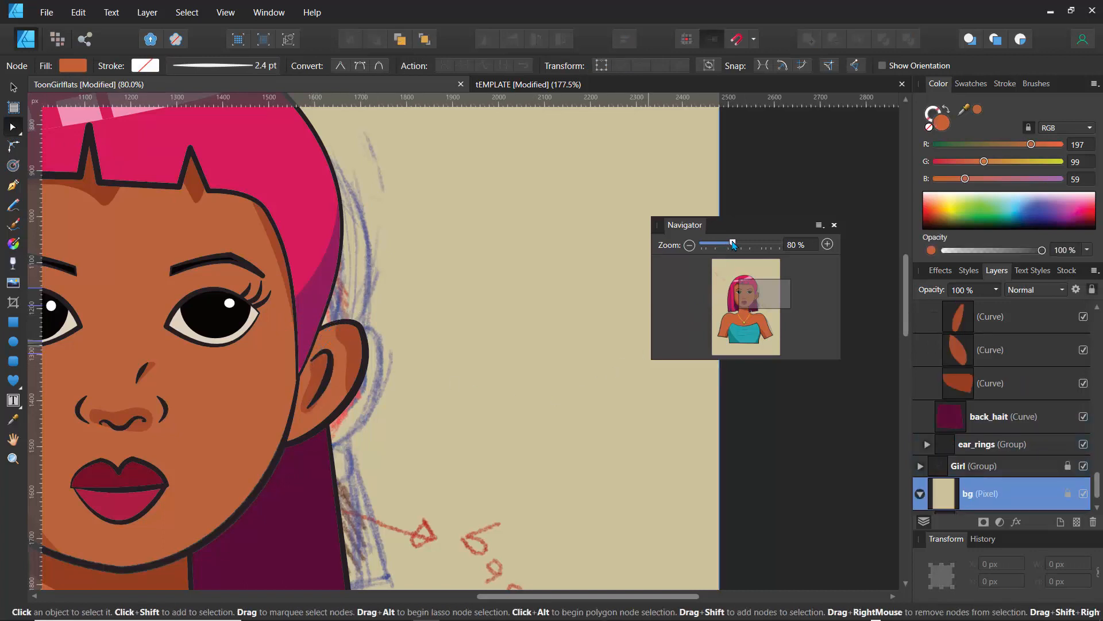
Step: Draw a highlight ellipse about 22.5 by 21.3 px on the lower lip and fill it with pale yellow, RGB 255, 241, 139
left_click_drag(734, 244, 726, 258)
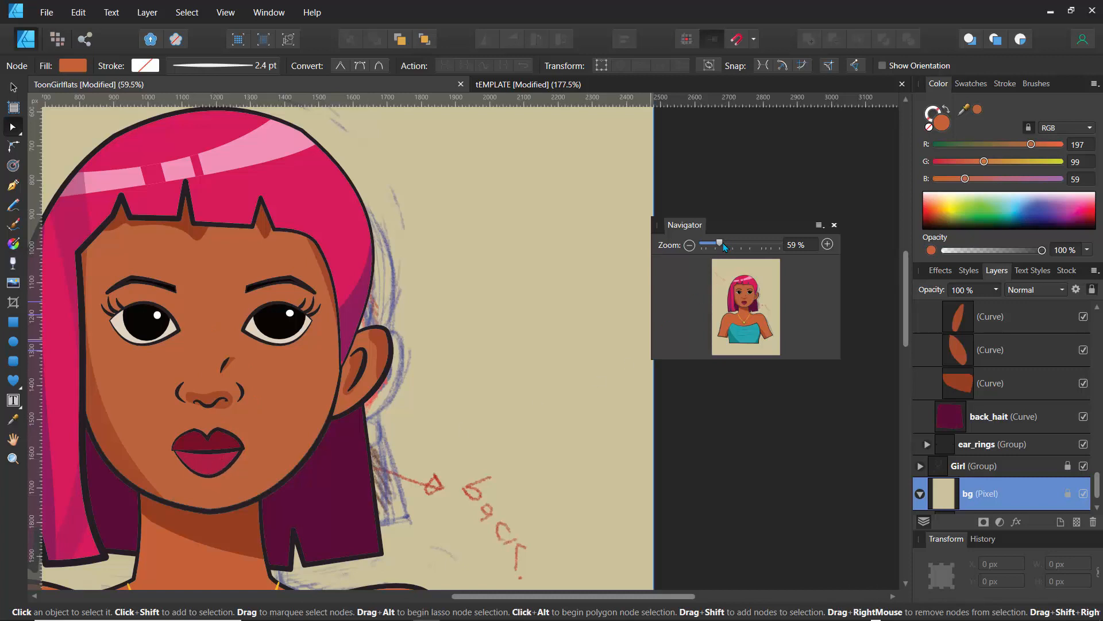
left_click_drag(719, 244, 732, 245)
left_click_drag(743, 288, 746, 331)
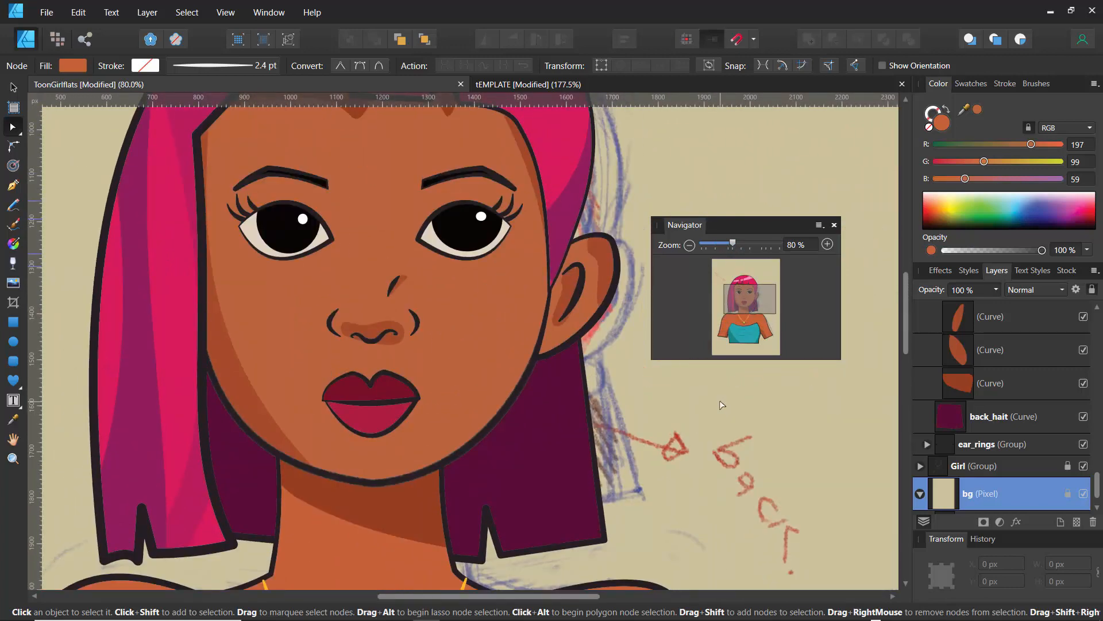
left_click(378, 421)
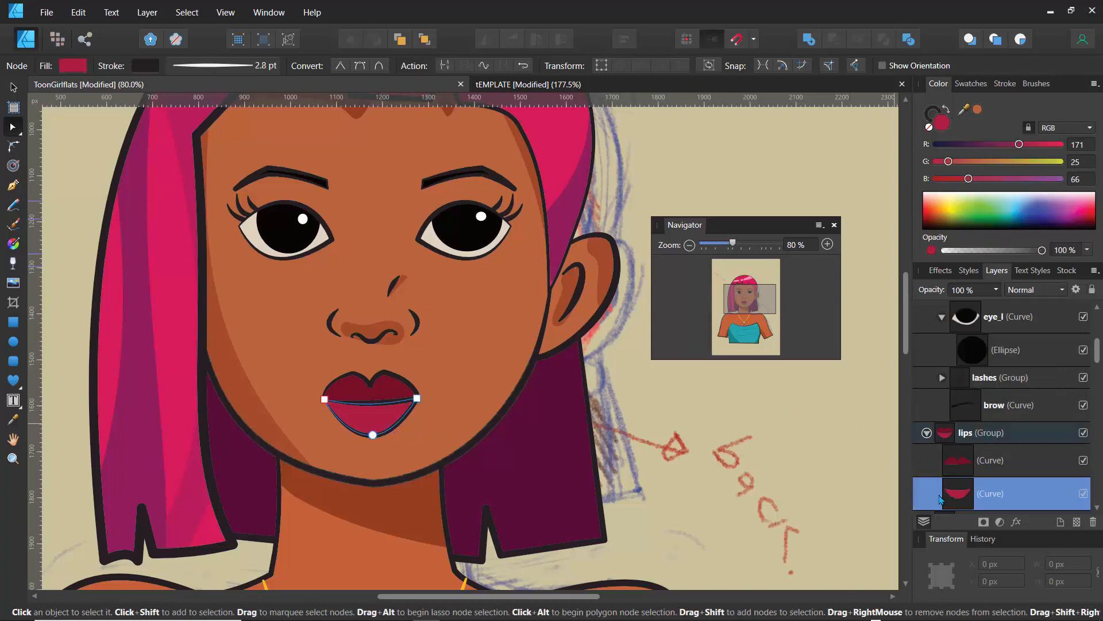
left_click(13, 342)
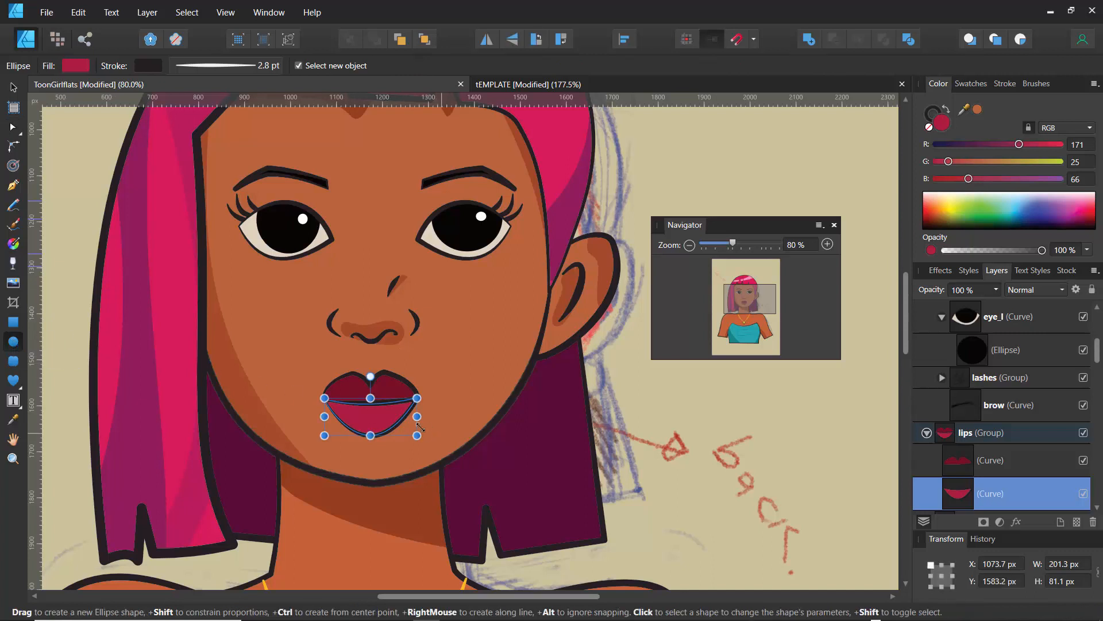
left_click_drag(393, 412, 397, 417)
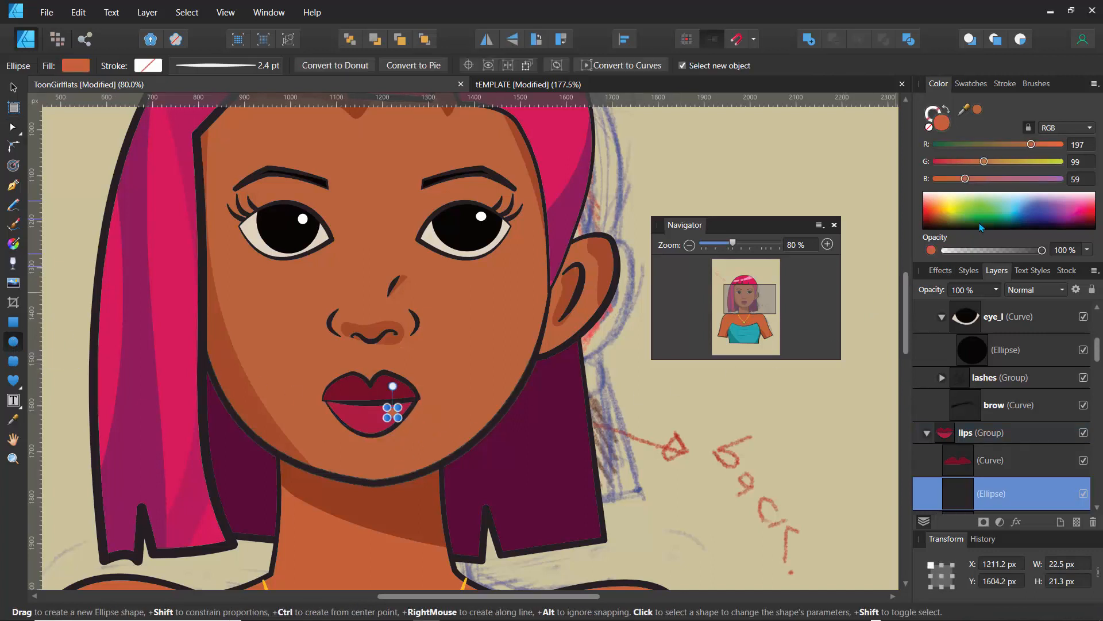
mouse_move(959, 203)
left_mouse_down()
mouse_move(957, 219)
mouse_move(951, 208)
left_mouse_up()
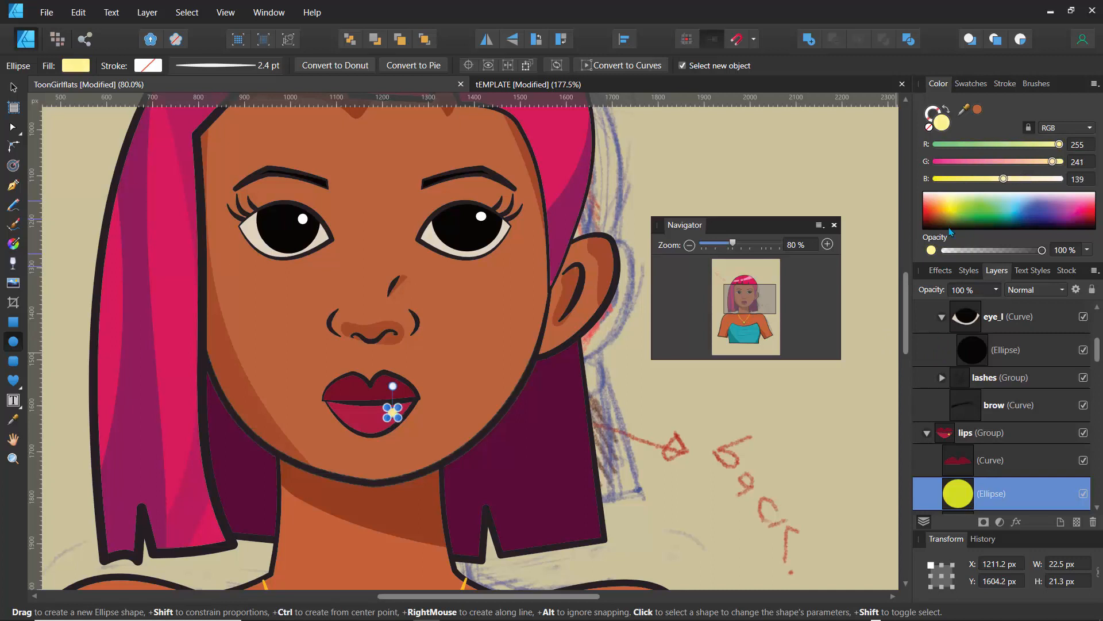
Step: Draw a closed triangular shadow shape with the Pen tool over the lower part of the lower lip
left_click(956, 464)
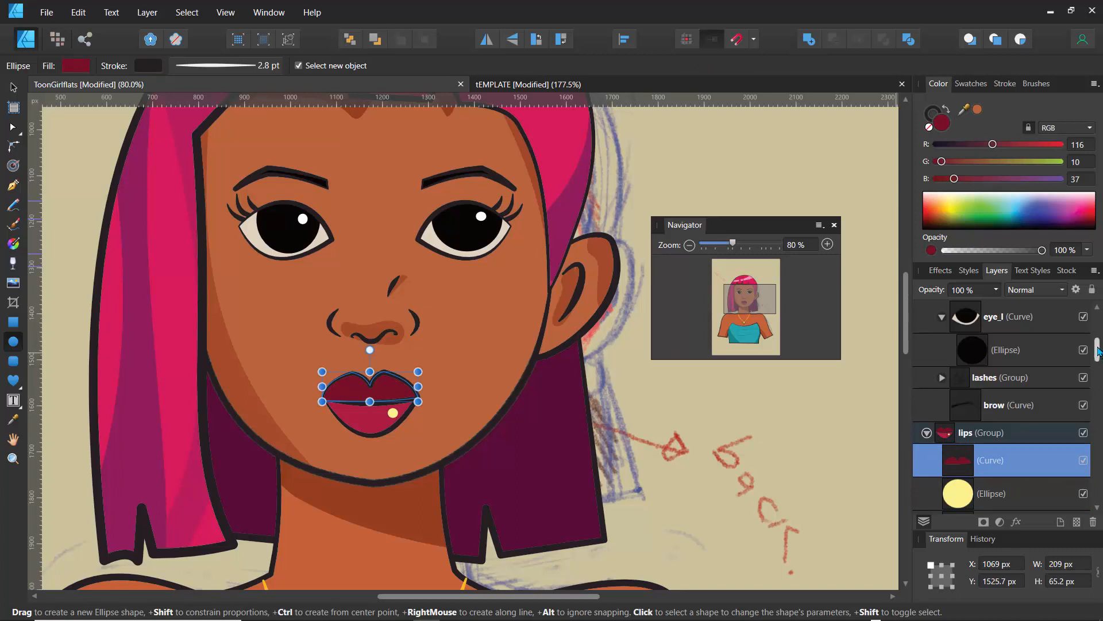
left_click_drag(1097, 351, 1099, 371)
left_click(978, 391)
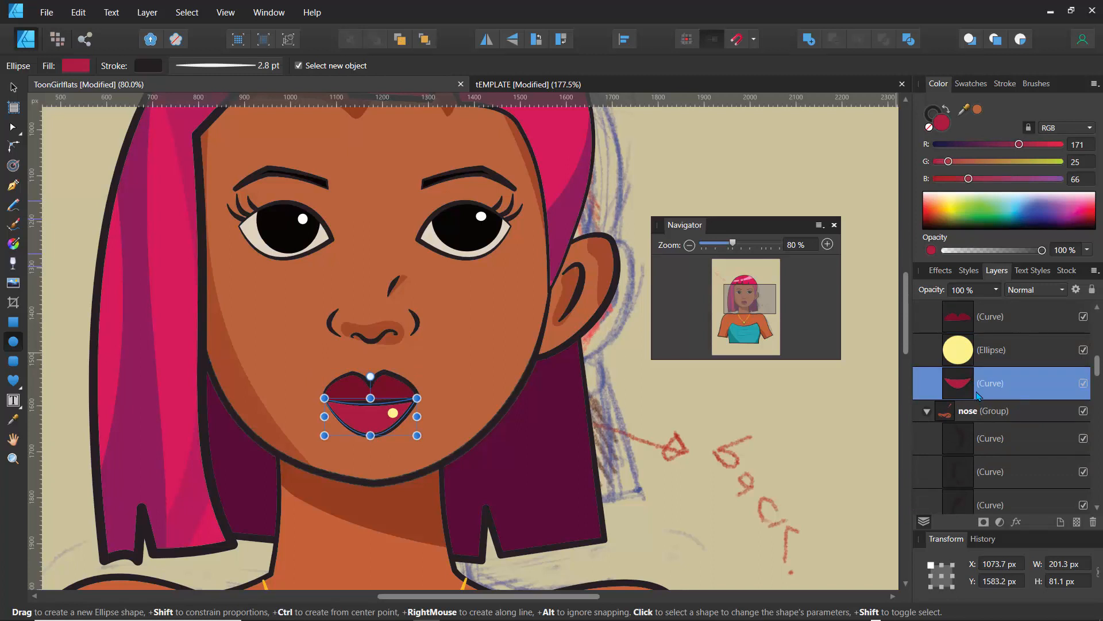
left_click(11, 186)
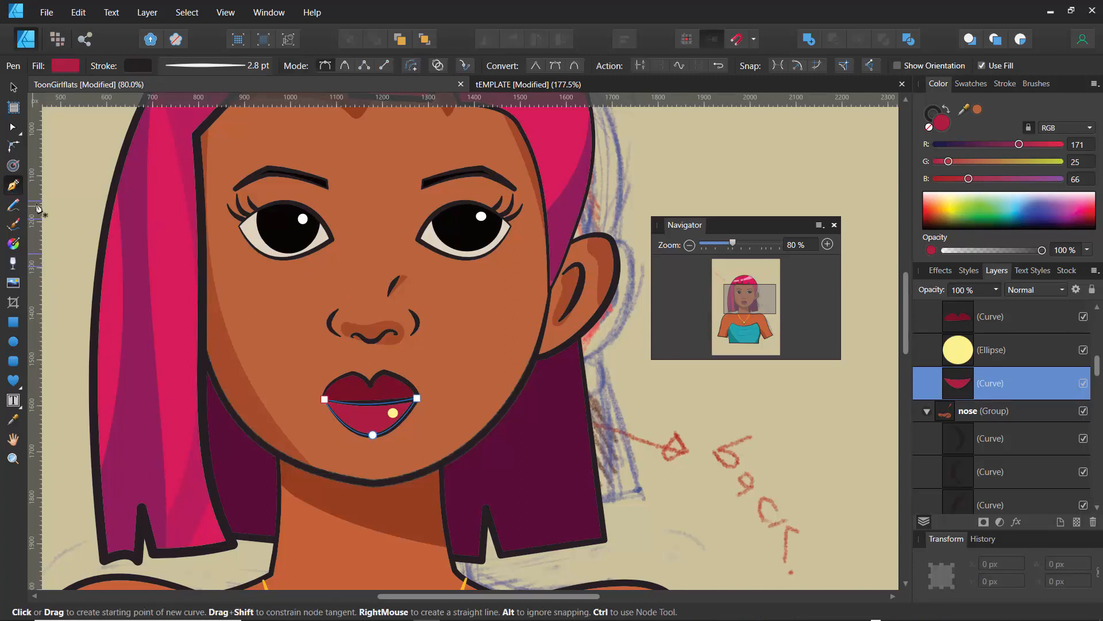
left_click(416, 414)
left_click(377, 449)
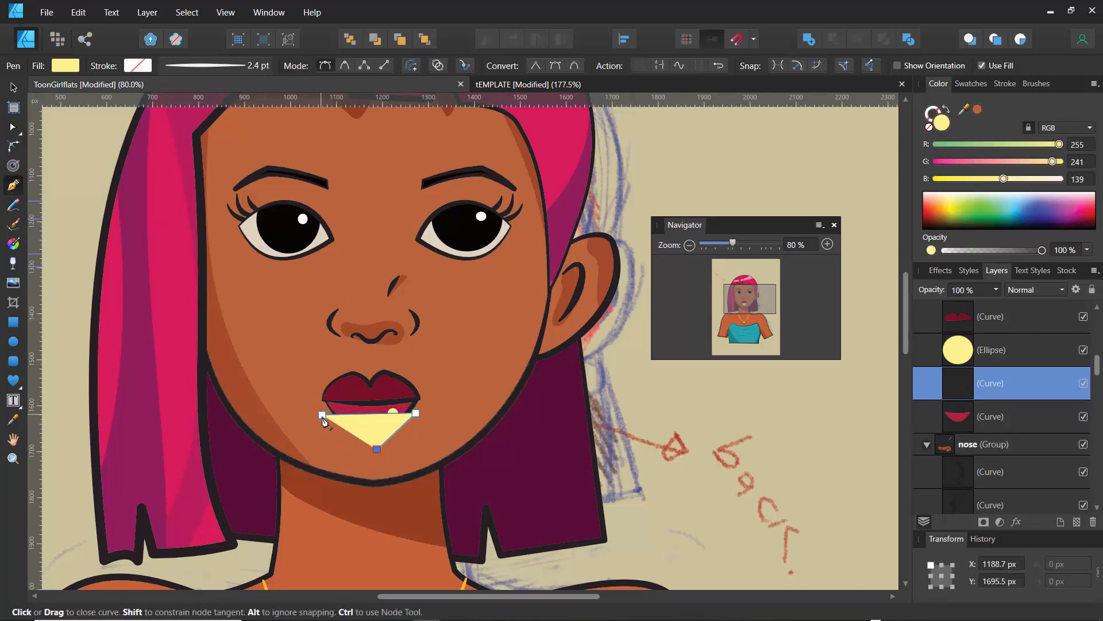
left_click(322, 415)
Step: Fill the triangle with the dark red sampled from the upper lip and clip it inside the lower lip curve
left_click(12, 420)
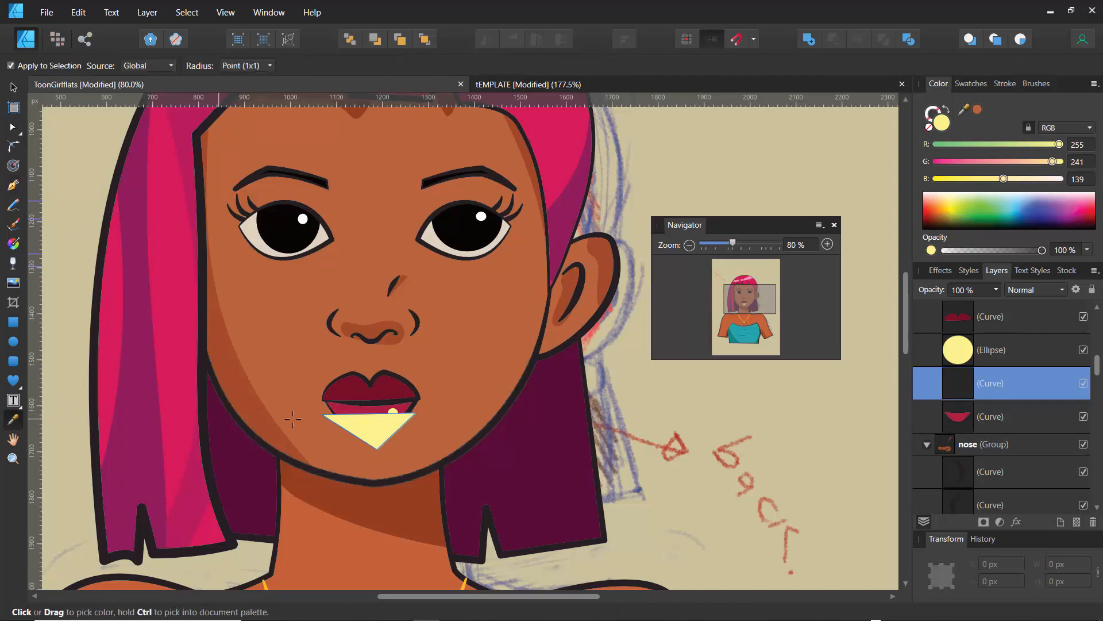
left_click(346, 400)
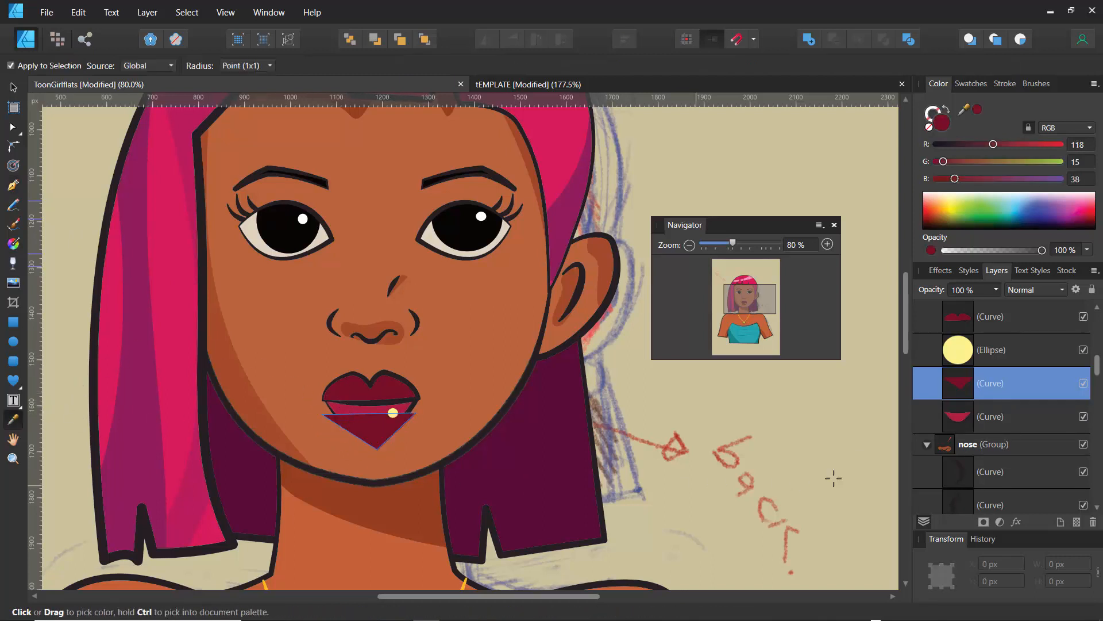
left_click_drag(960, 422, 980, 430)
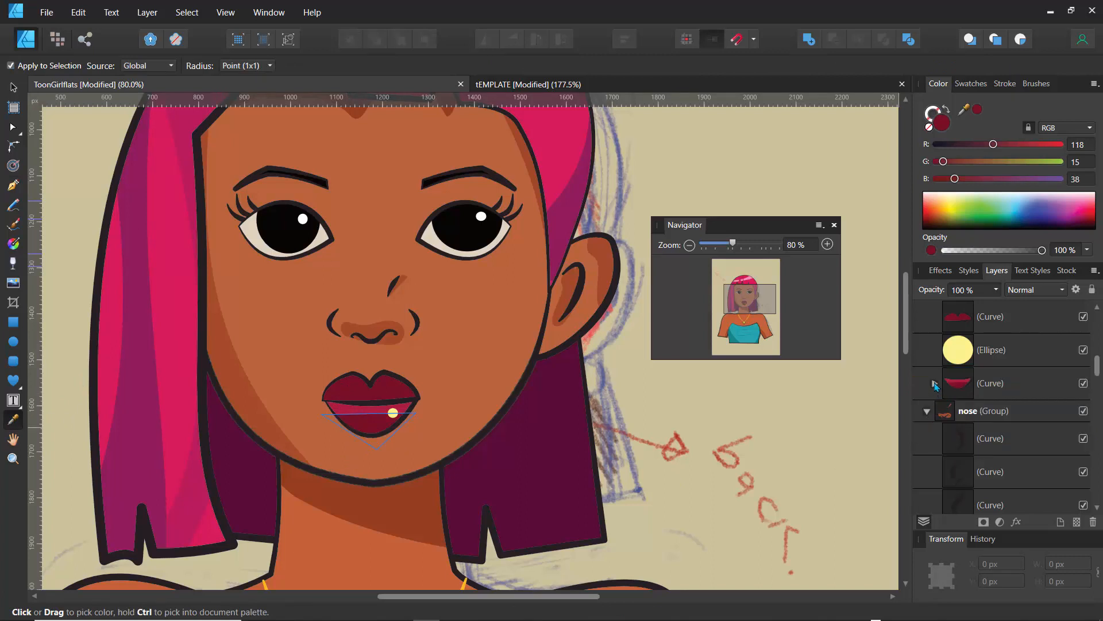
left_click(934, 384)
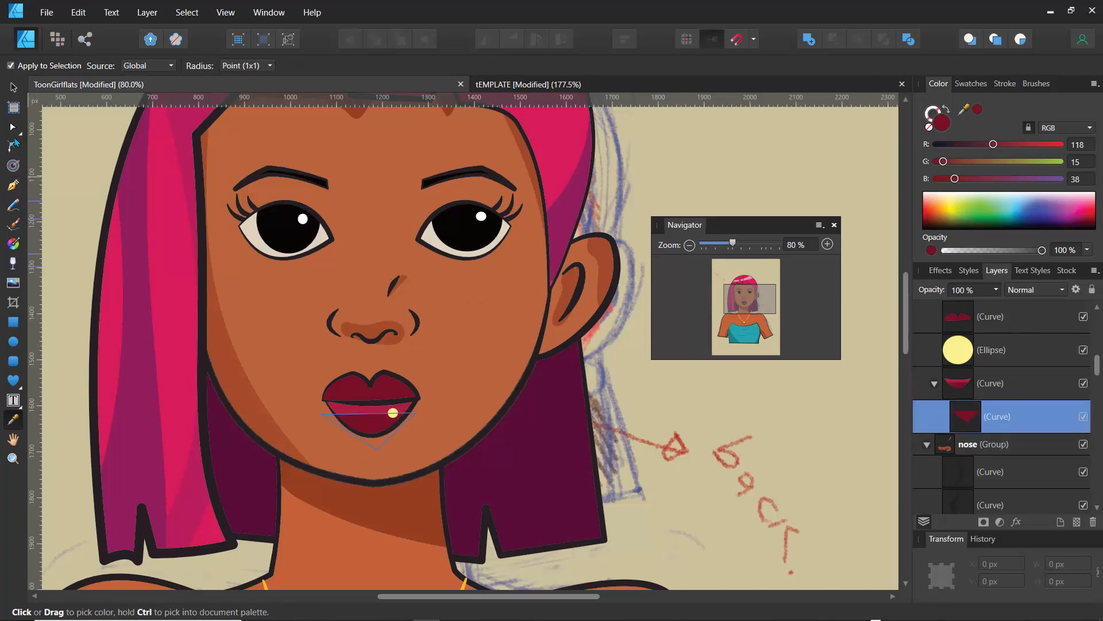
Step: Bend the lip shadow's upper edge downward into a curve, nudge its two end nodes slightly up and outward, and deselect it
left_click(14, 127)
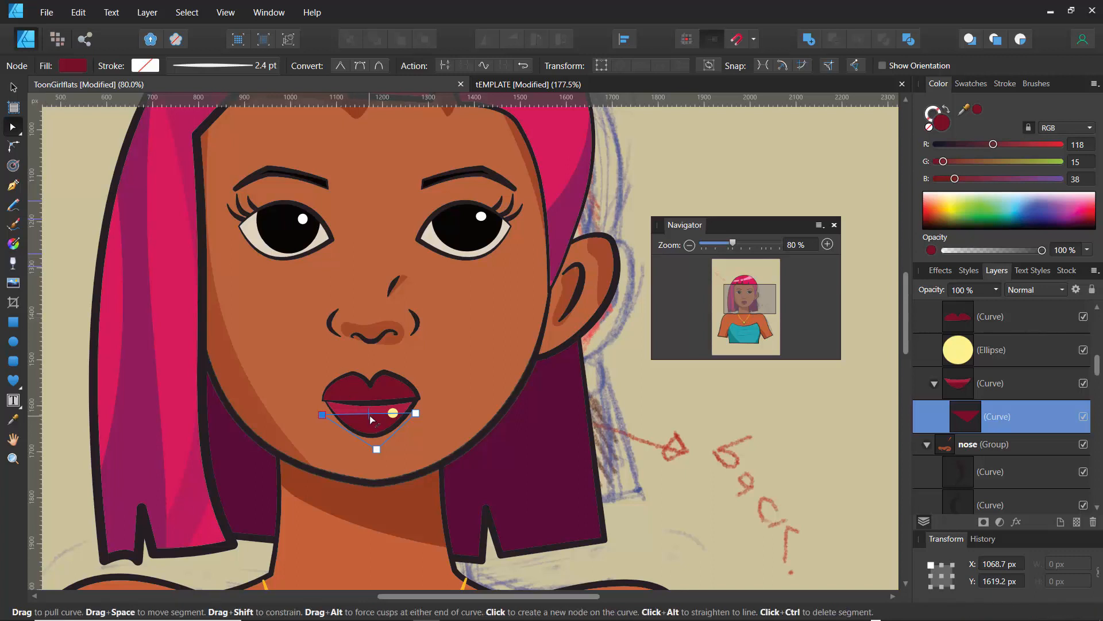
left_click(374, 432)
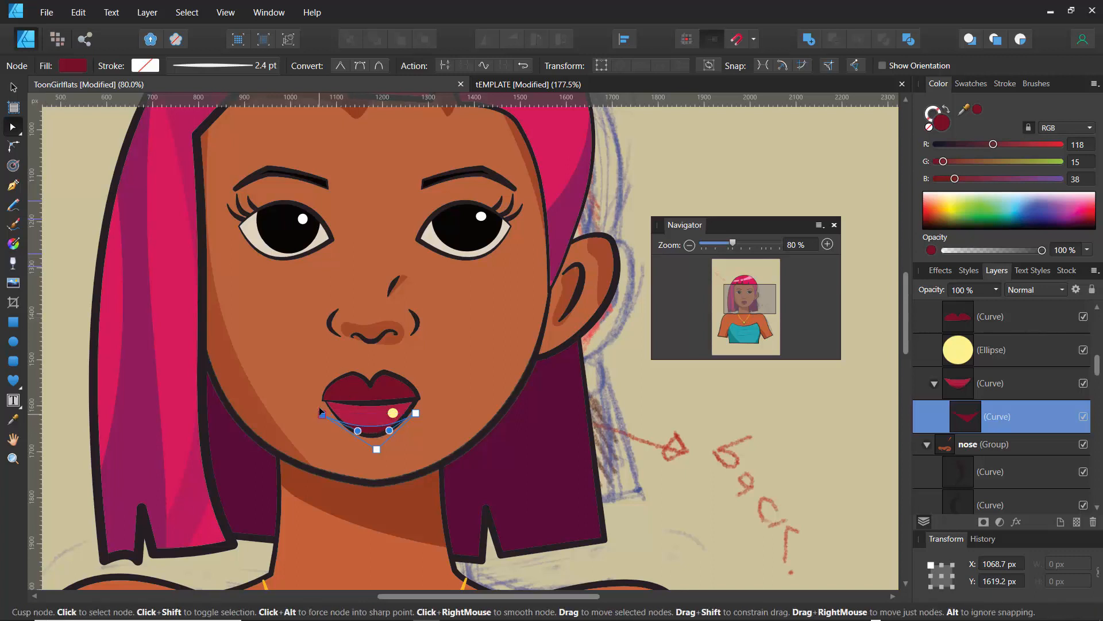
left_click_drag(322, 415, 319, 408)
left_click_drag(416, 412, 419, 409)
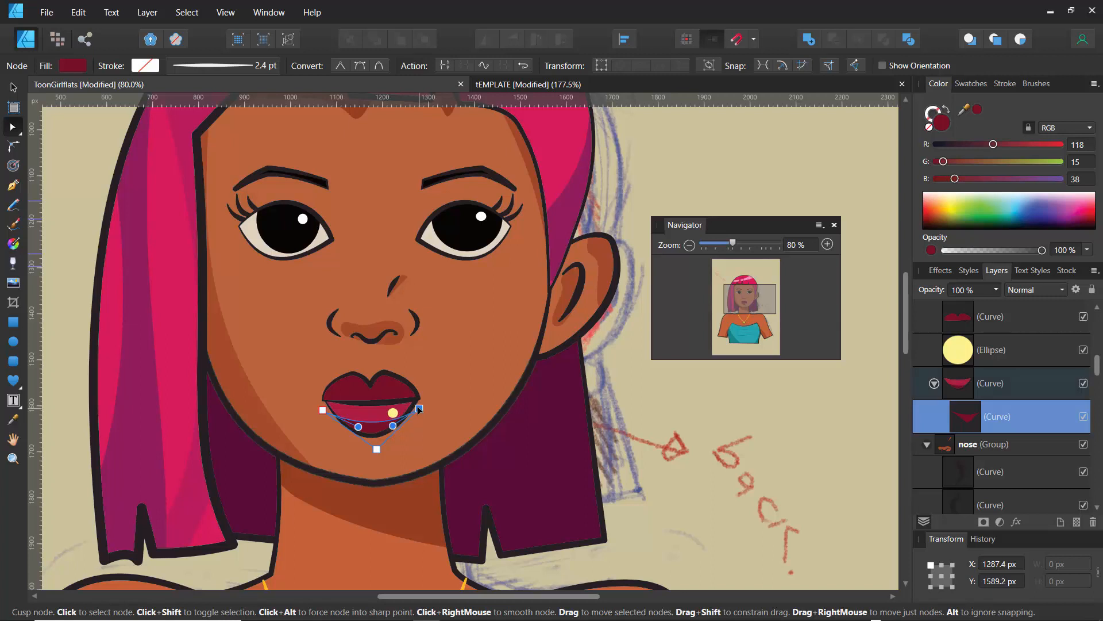
left_click(623, 397)
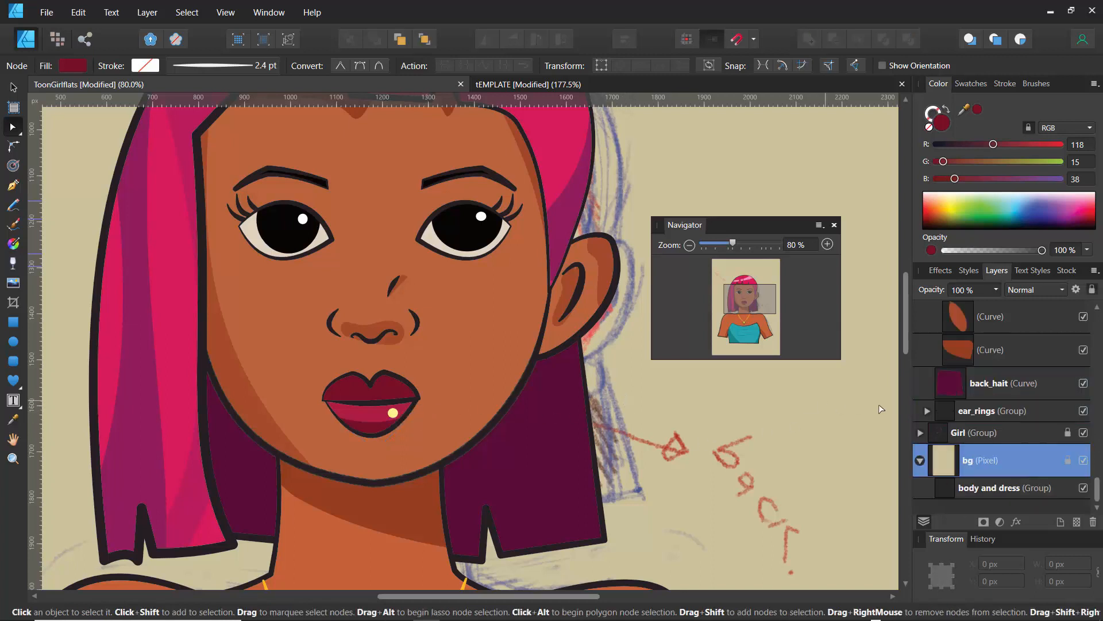
mouse_move(734, 246)
left_mouse_down()
mouse_move(711, 248)
mouse_move(746, 260)
left_mouse_up()
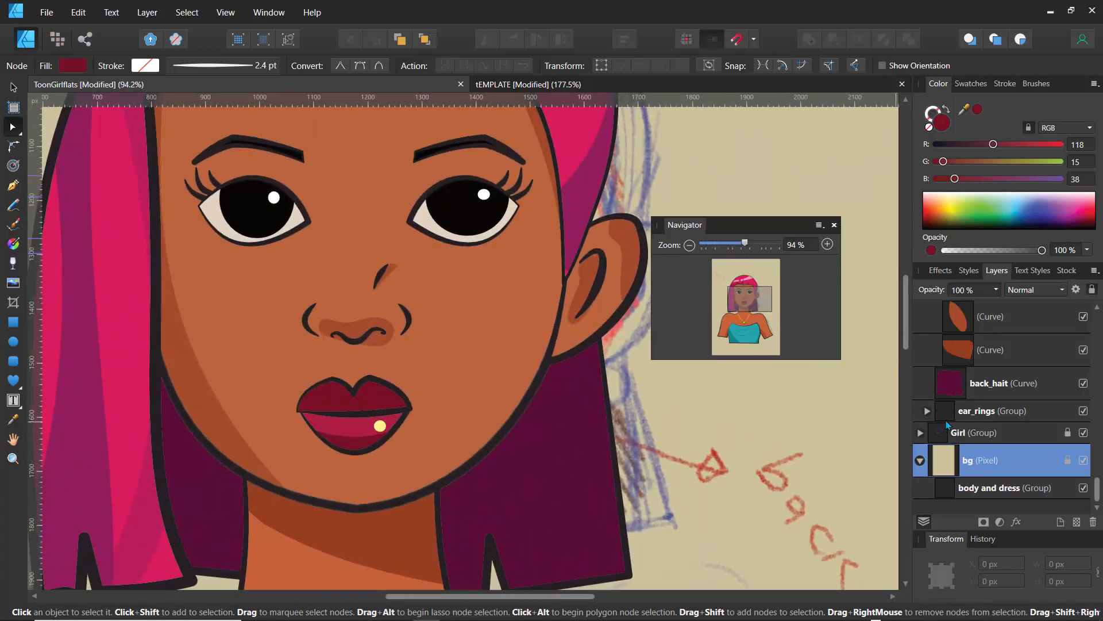
Step: Shrink the lower lip's highlight ellipse to about 12.5 by 14.3 px and shift it up and outward toward the lip's corner
left_click(368, 406)
left_click(361, 432)
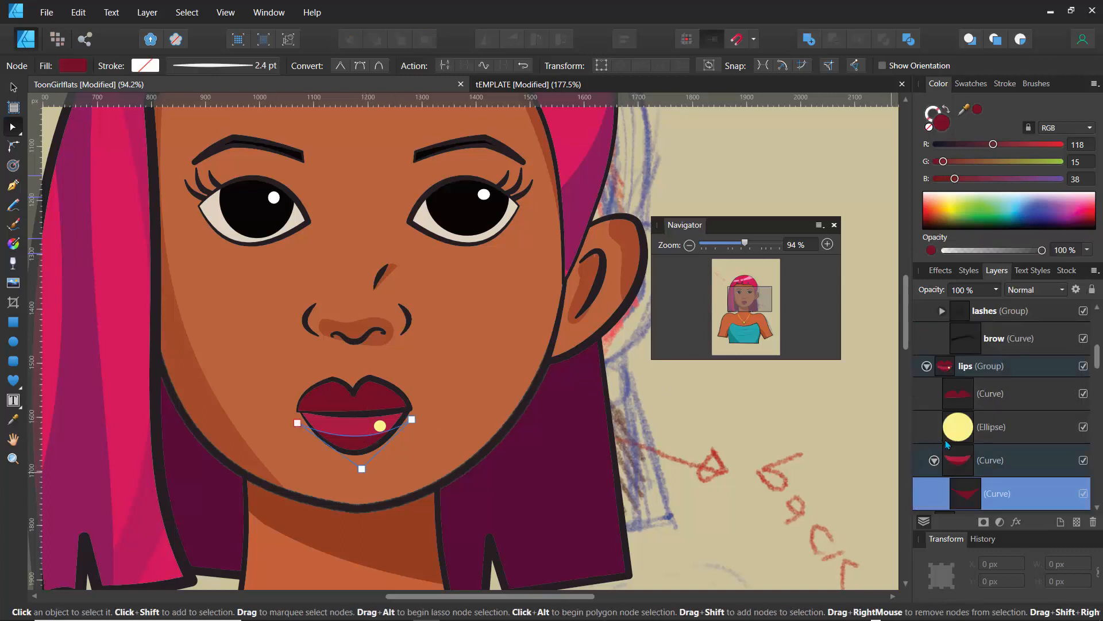
left_click(951, 441)
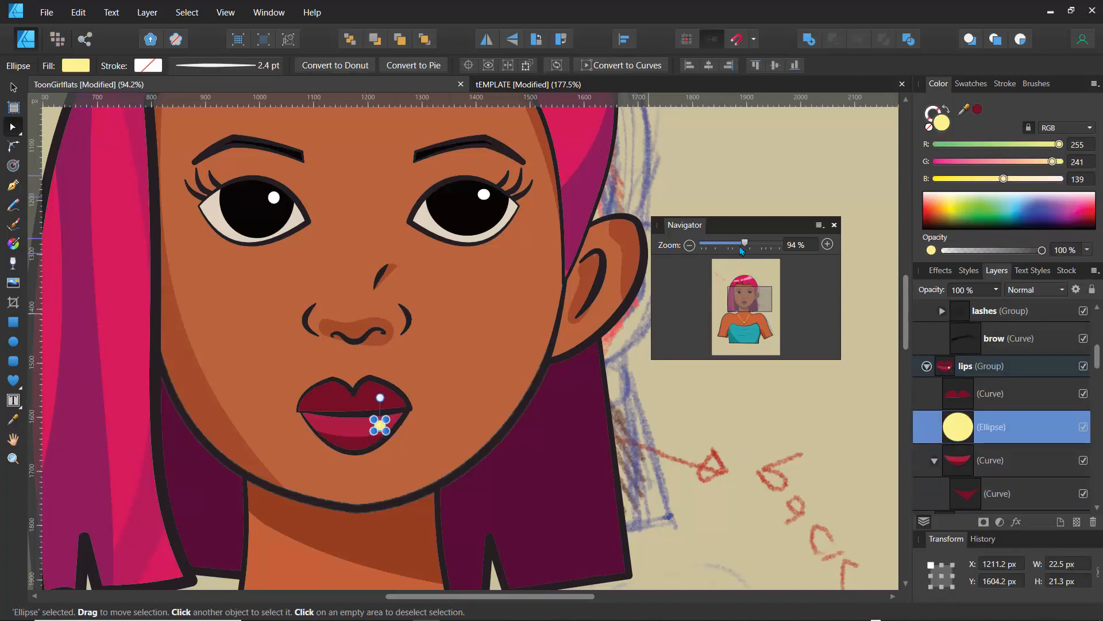
left_click_drag(741, 250, 766, 245)
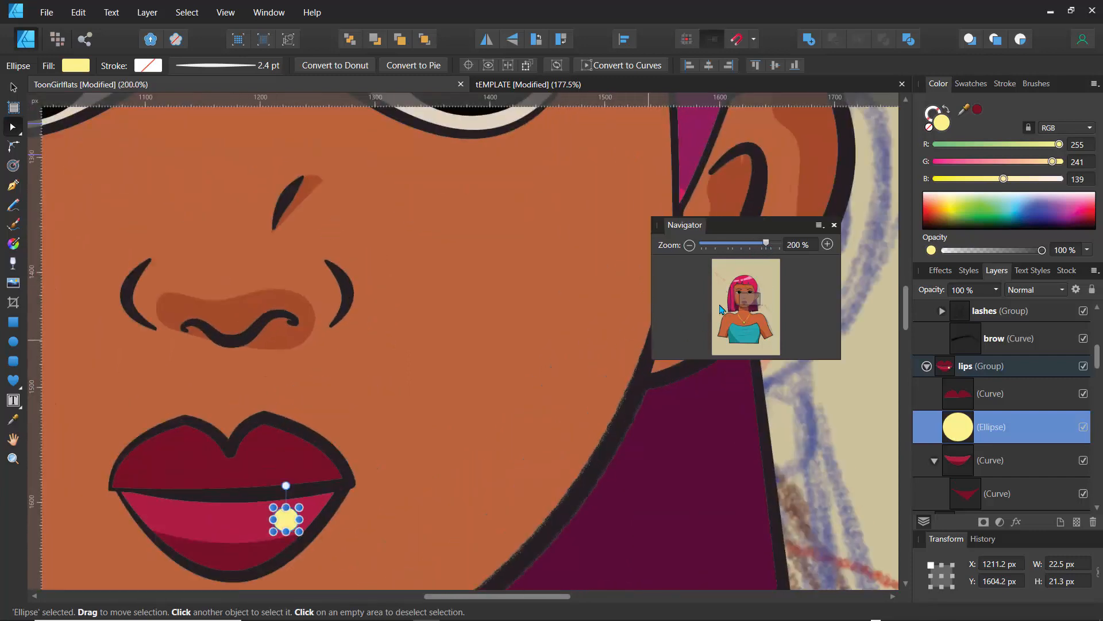
left_click_drag(746, 304, 743, 315)
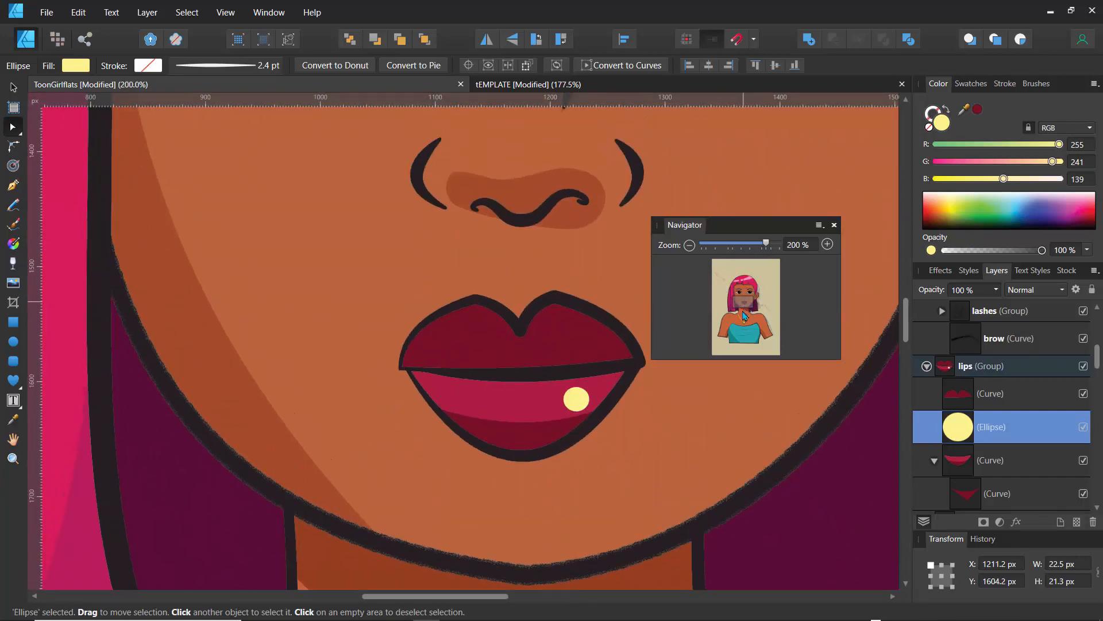
left_click(14, 88)
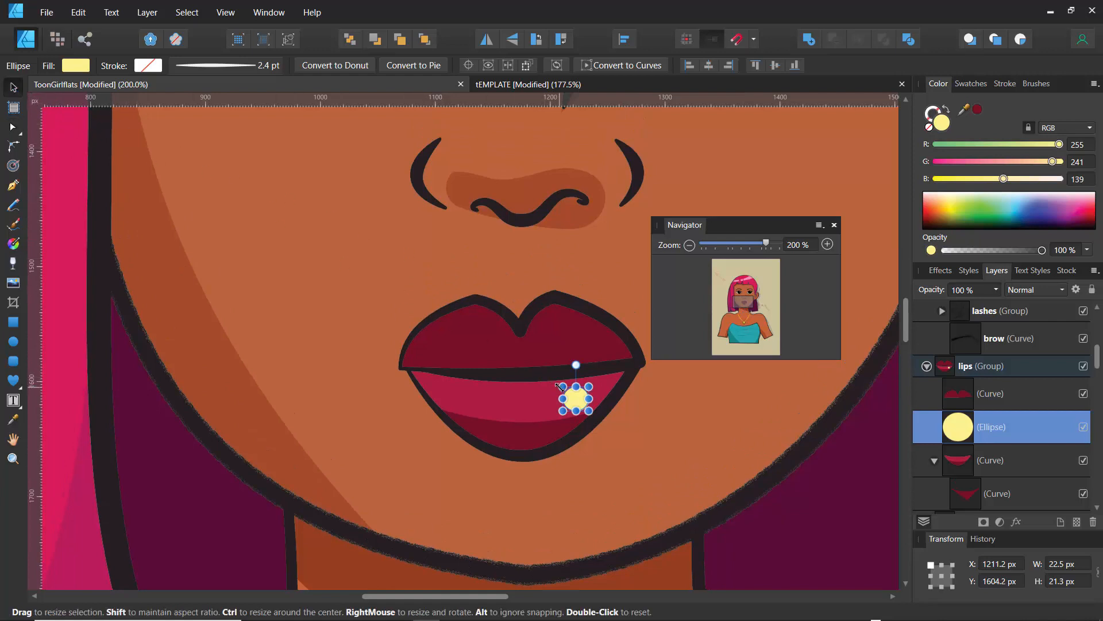
left_click_drag(563, 388, 589, 392)
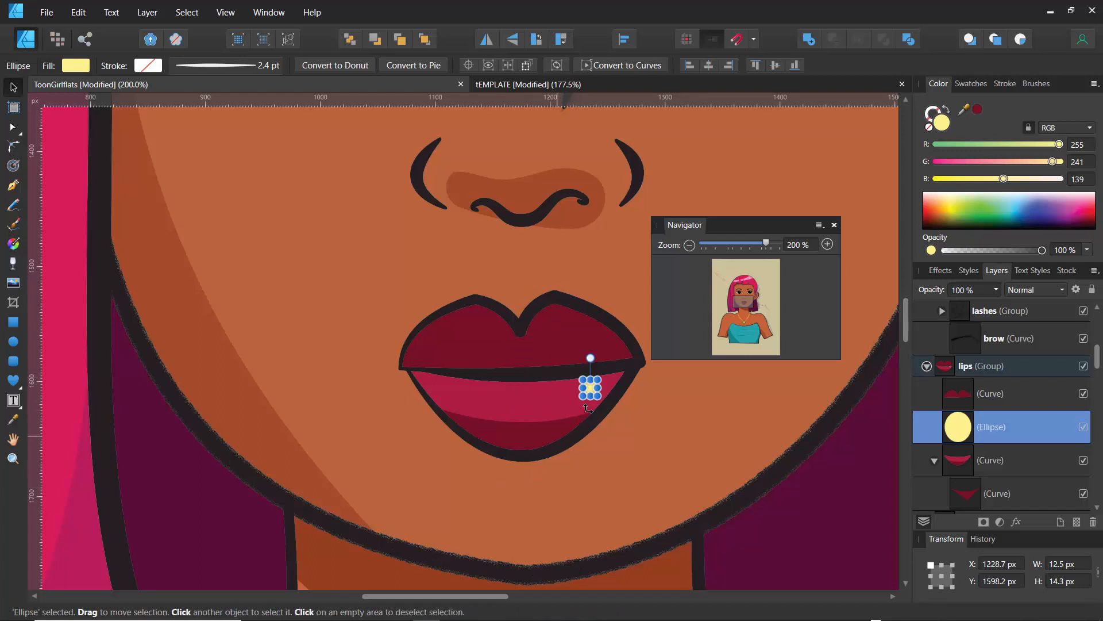
Step: Remove the dark outline stroke from both the upper lip and lower lip curves
left_click(955, 398)
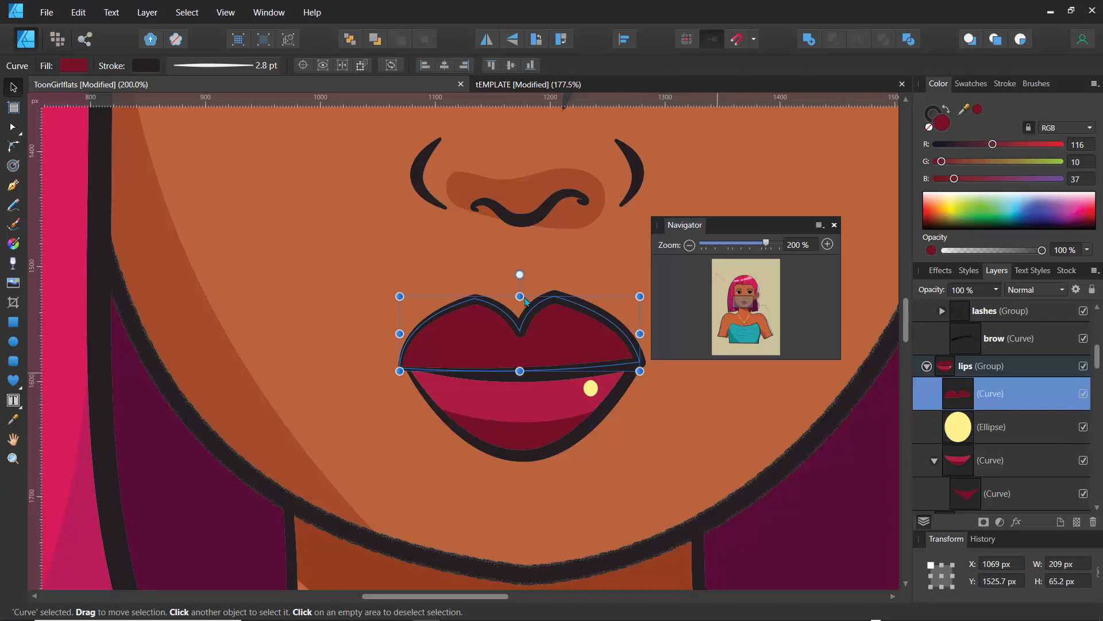
left_click(143, 66)
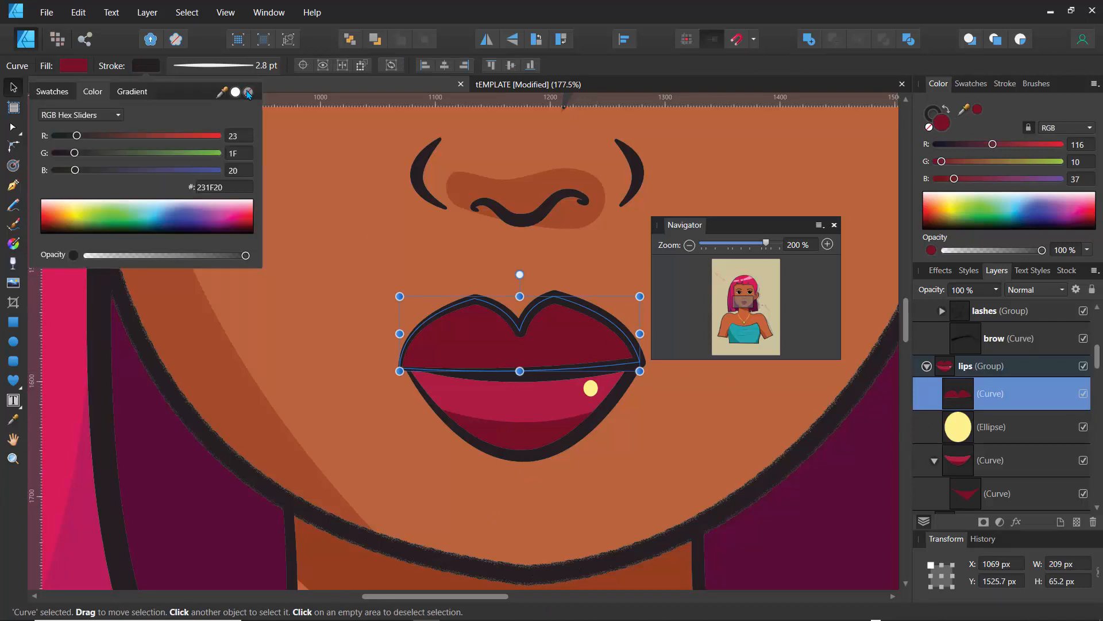
left_click(248, 92)
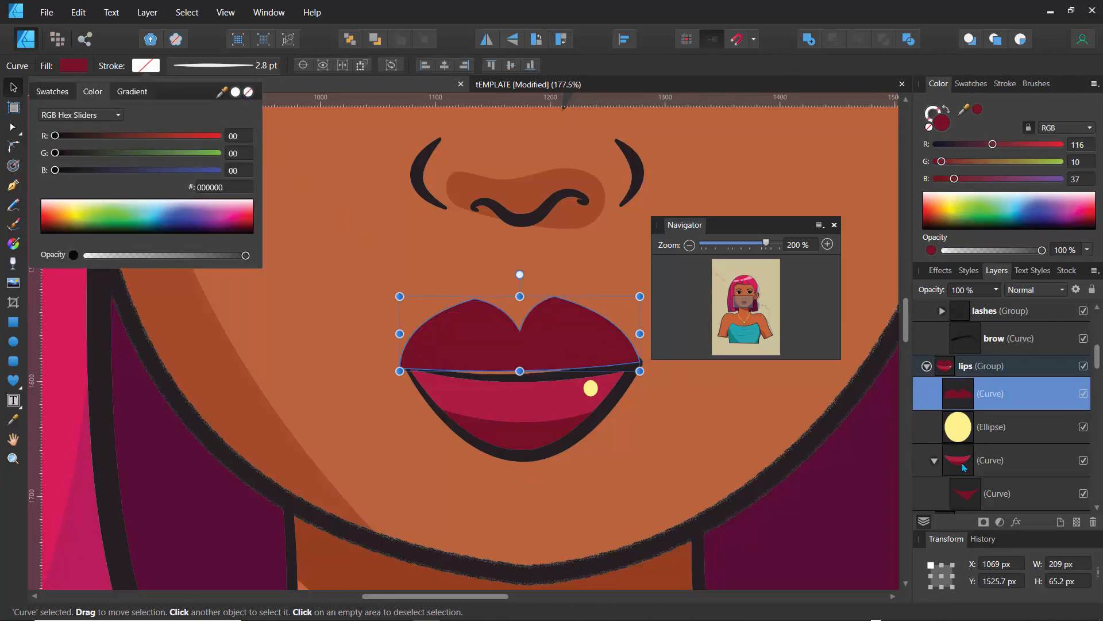
left_click_drag(966, 500, 964, 465)
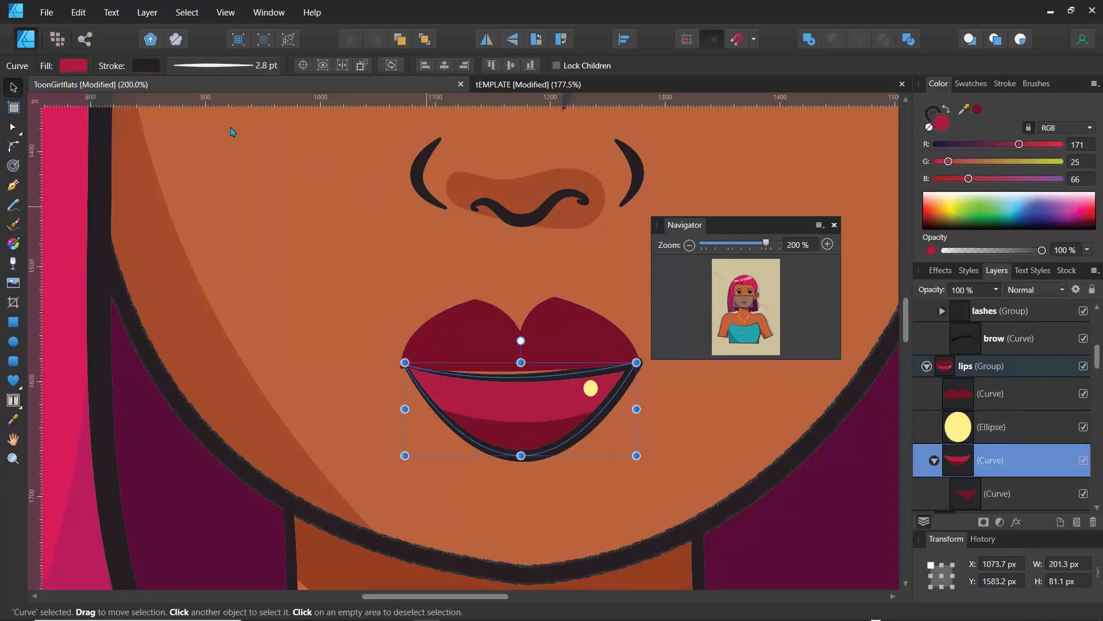
left_click(145, 67)
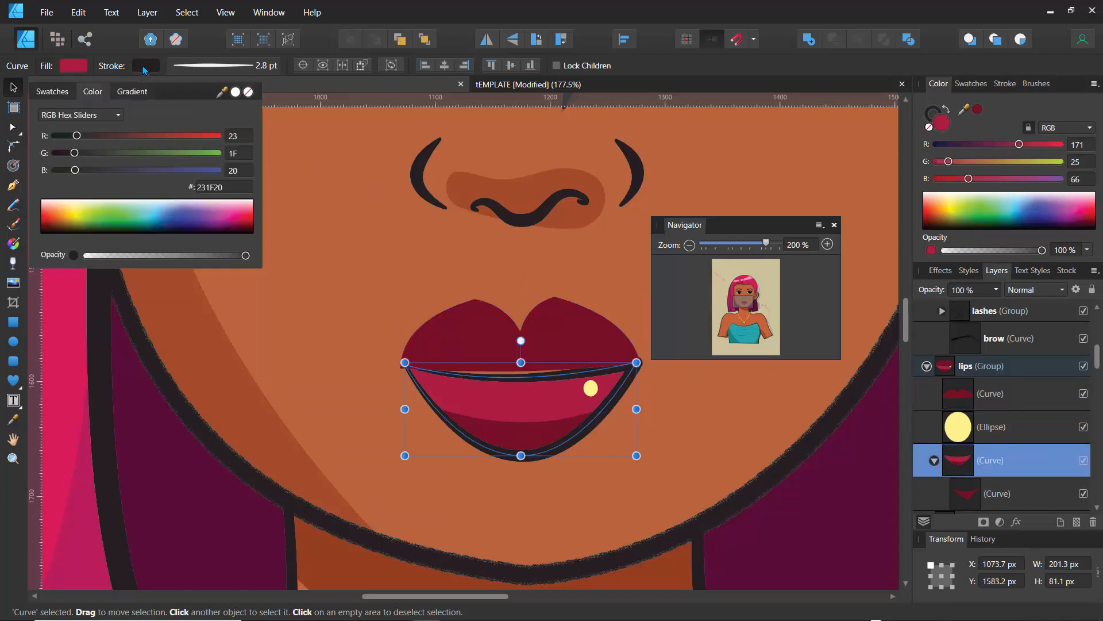
left_click(247, 93)
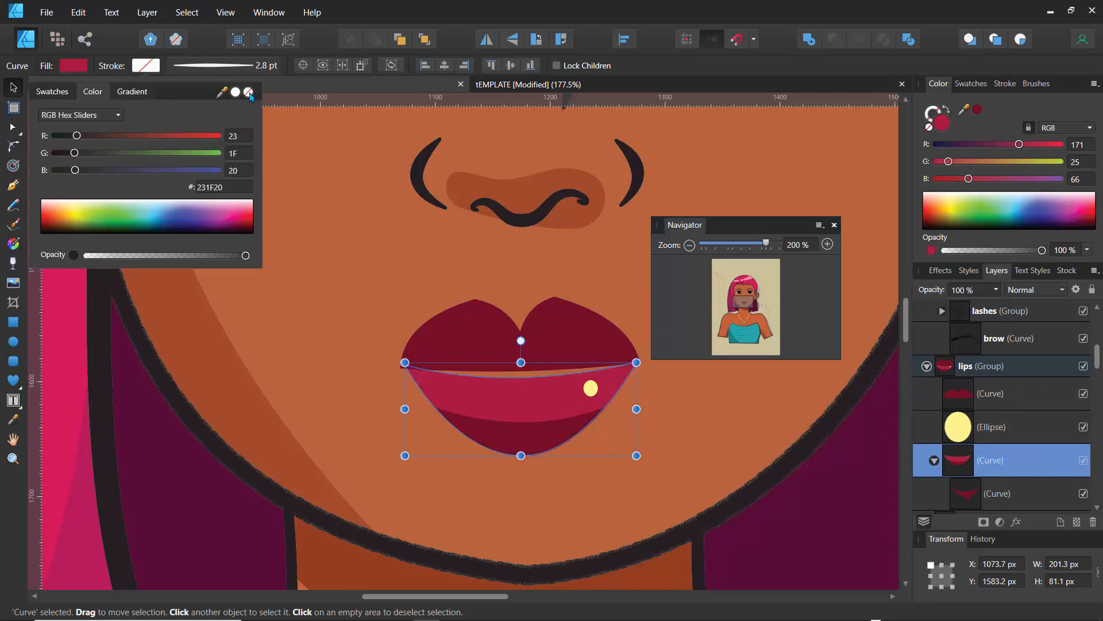
Step: Widen the lower lip to about 221.3 px and raise its top edge to close the gap beneath the upper lip
left_click(766, 247)
mouse_move(758, 250)
left_mouse_down()
mouse_move(715, 252)
mouse_move(750, 244)
left_mouse_up()
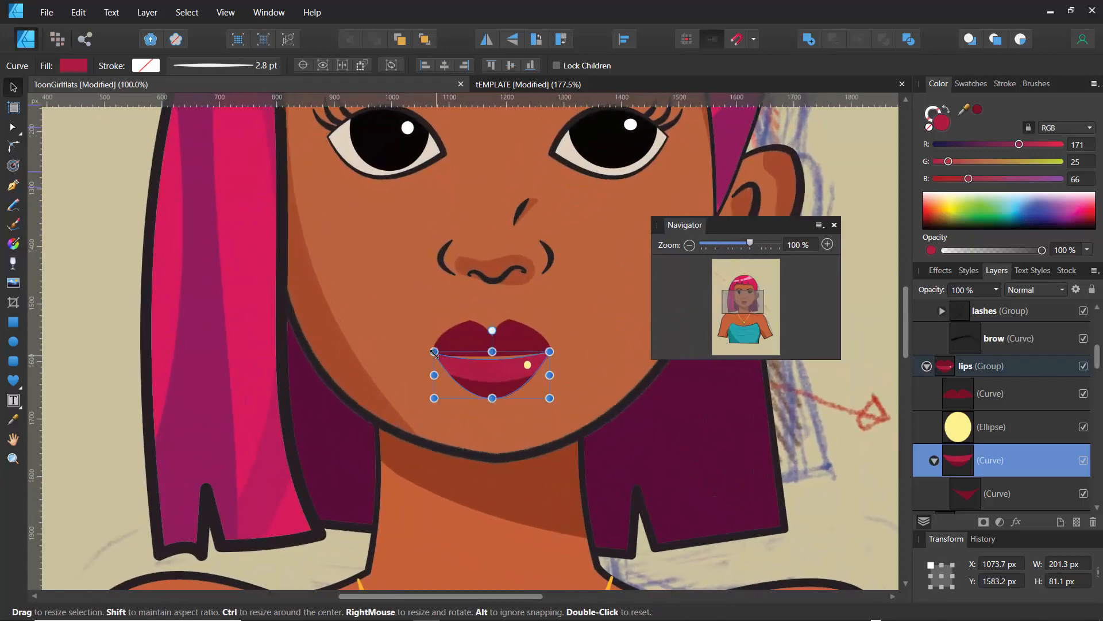
left_click_drag(434, 352, 426, 343)
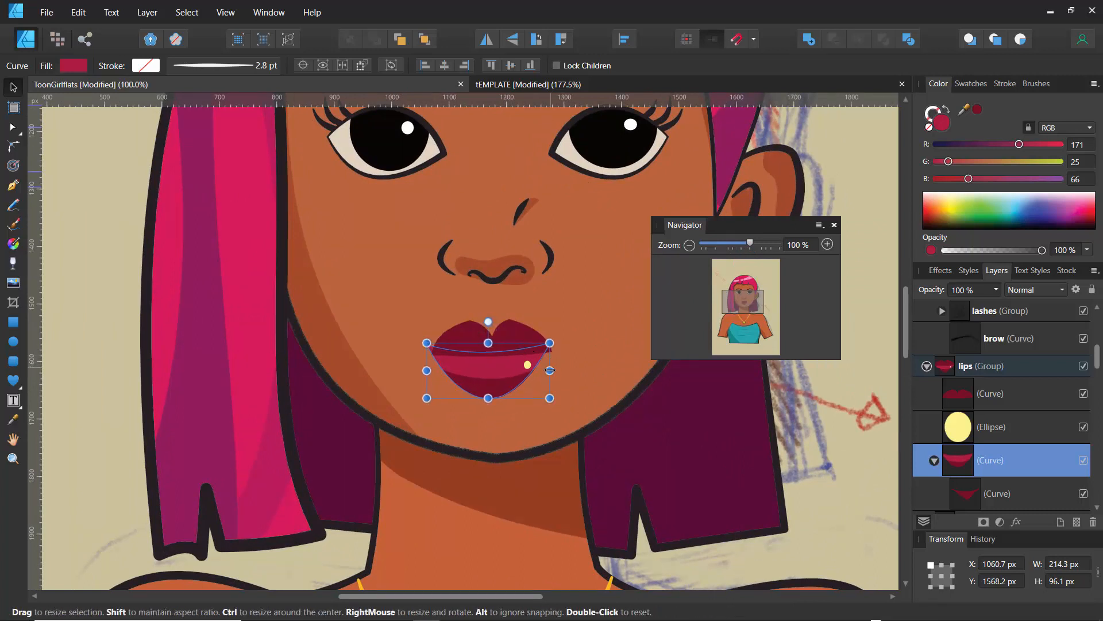
left_click_drag(557, 372, 561, 371)
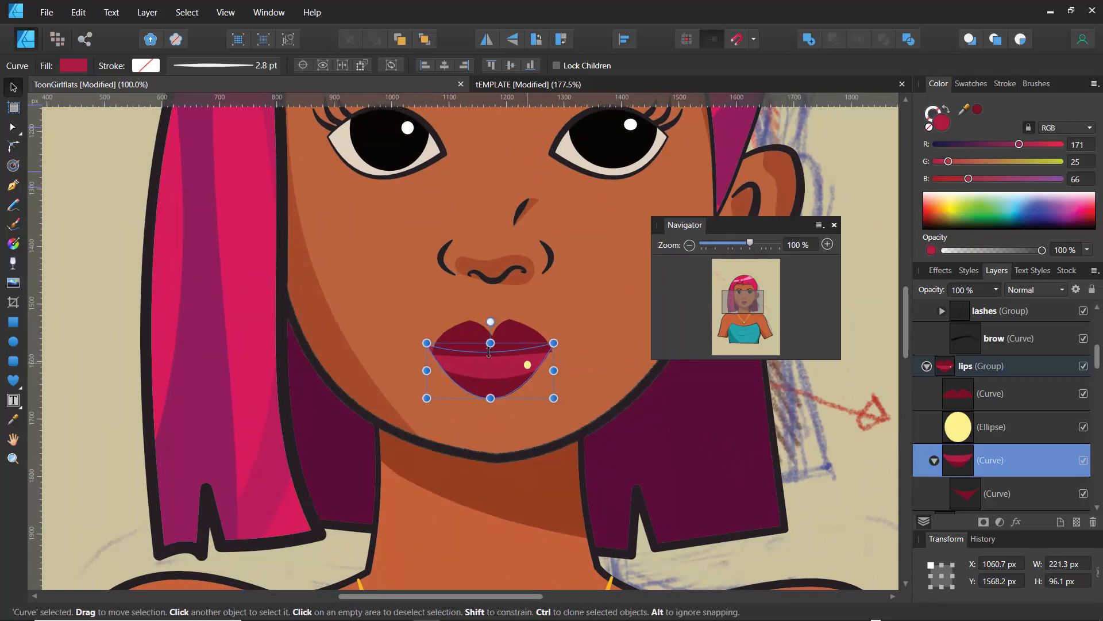
left_click_drag(491, 344, 490, 348)
left_click(131, 277)
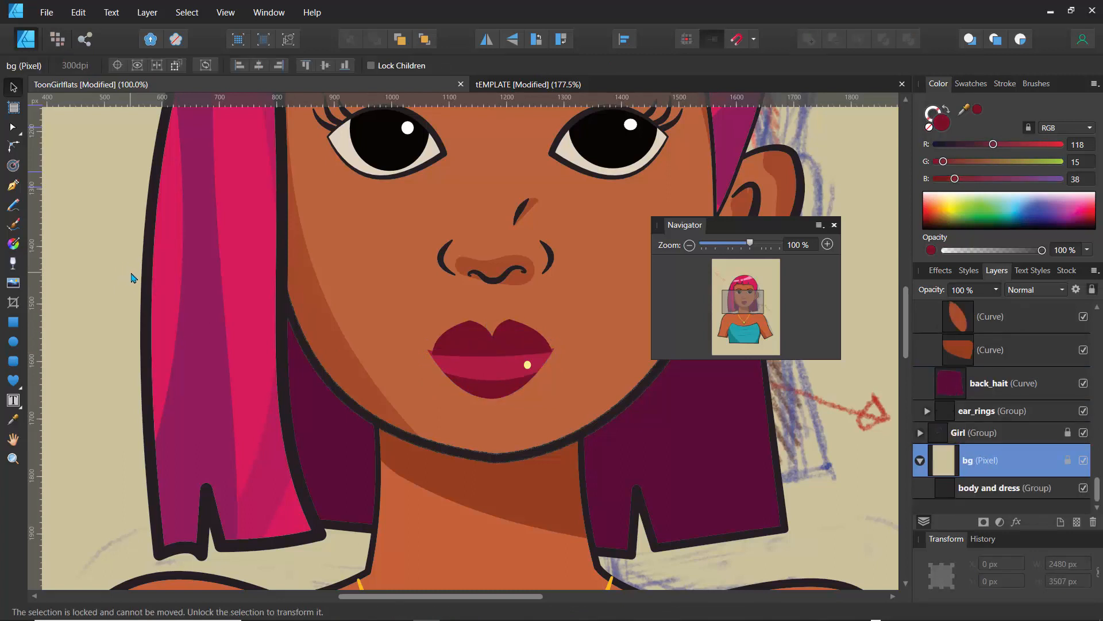
Step: Stretch the upper lip outward on both sides to a width of about 222 px, and deselect it
left_click(462, 345)
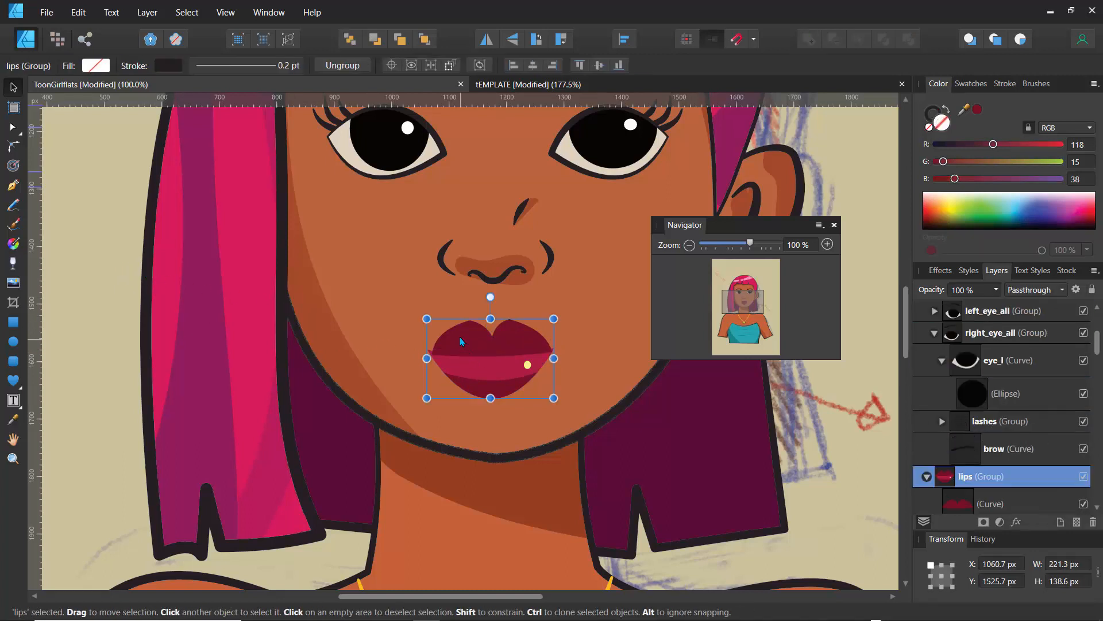
double_click(461, 338)
left_click_drag(429, 338, 425, 337)
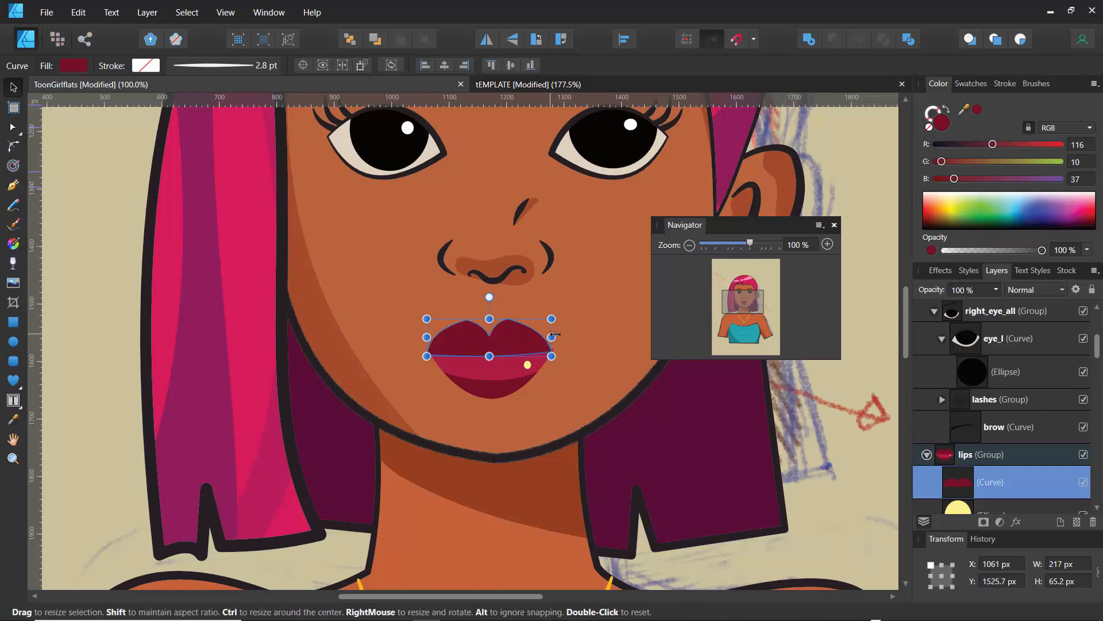
left_click_drag(553, 337, 556, 337)
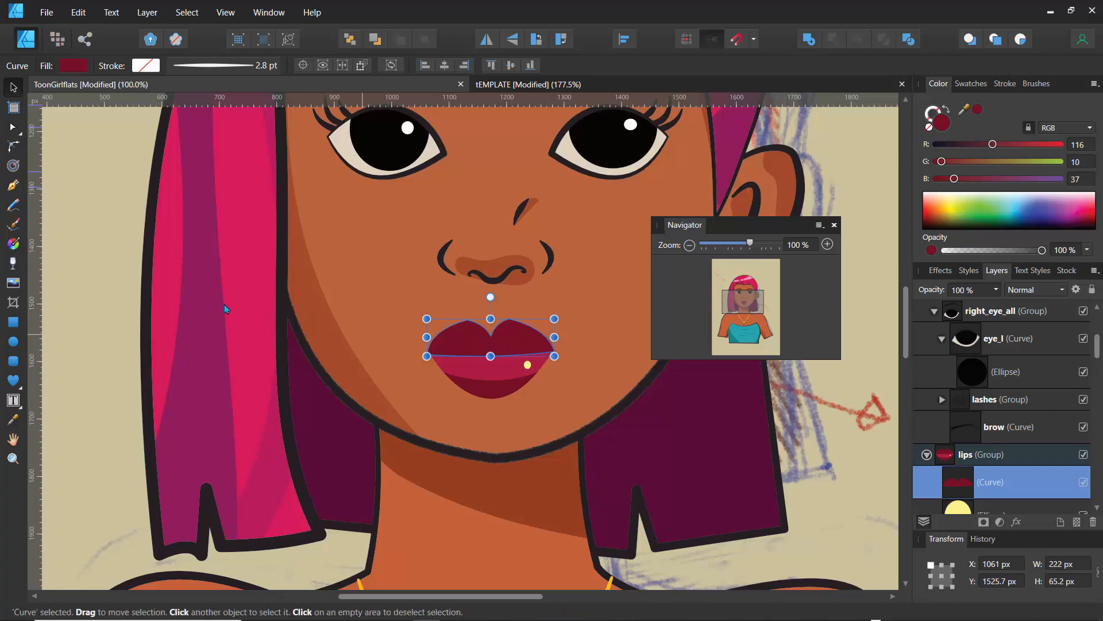
left_click(117, 269)
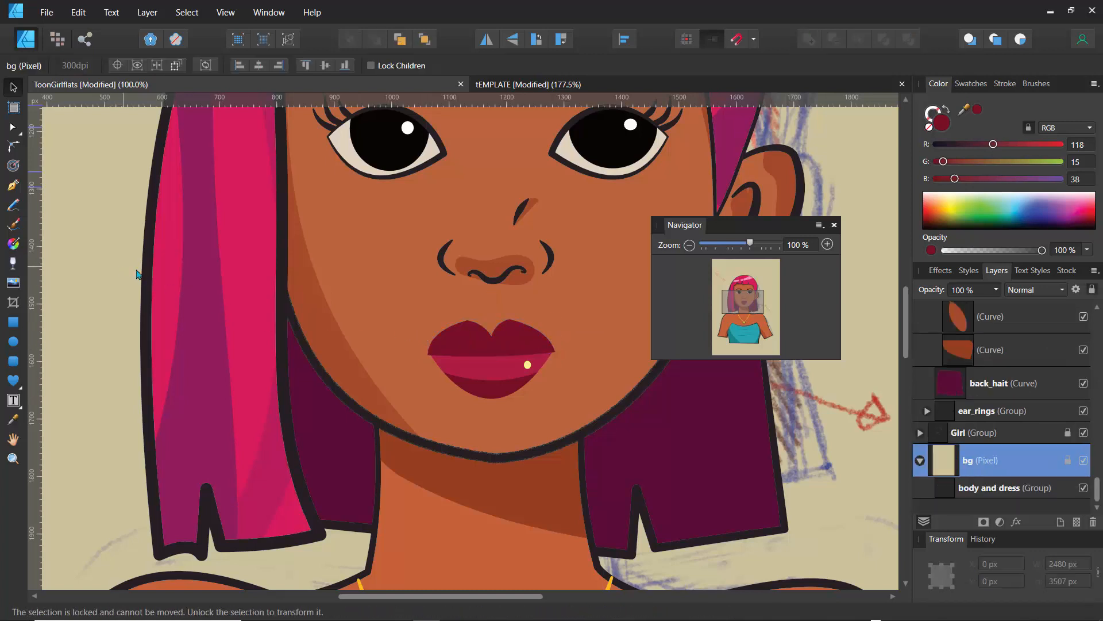
Step: Draw a closed, thin wedge-shaped shadow with the Pen tool across the lower part of the upper lip, extending past both corners
left_click(691, 245)
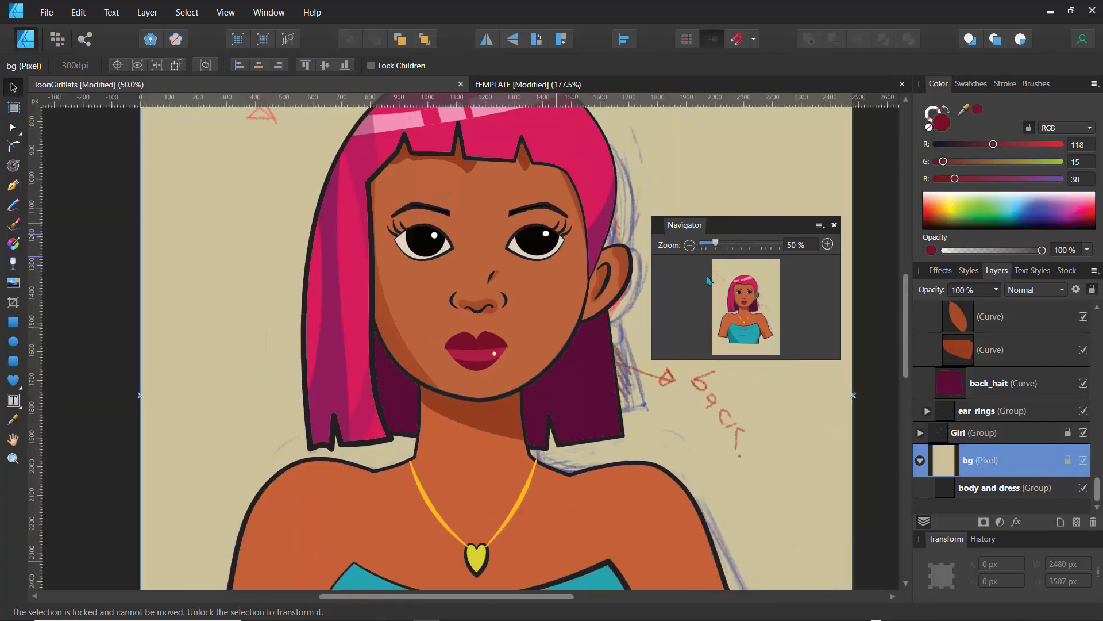
left_click_drag(716, 242, 717, 242)
left_click_drag(730, 246, 739, 246)
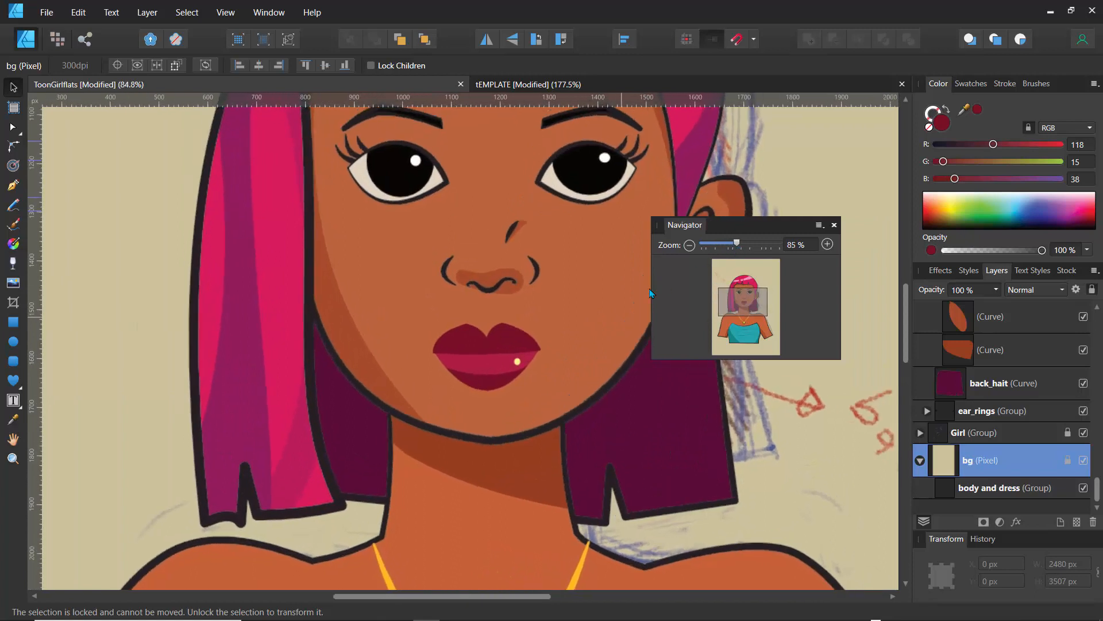
left_click(510, 351)
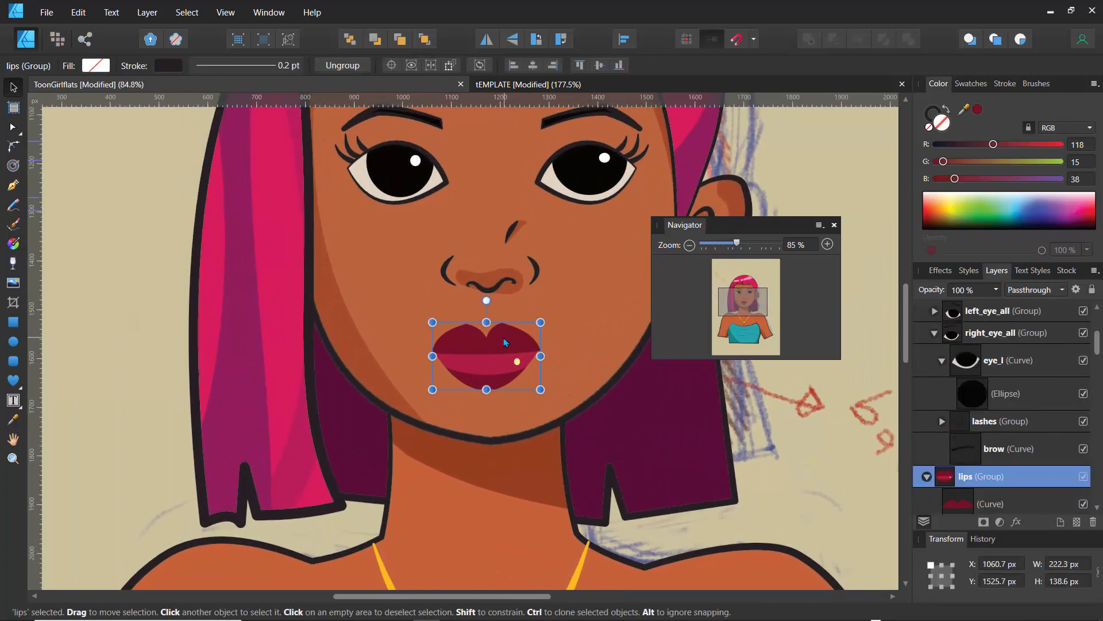
left_click(515, 348)
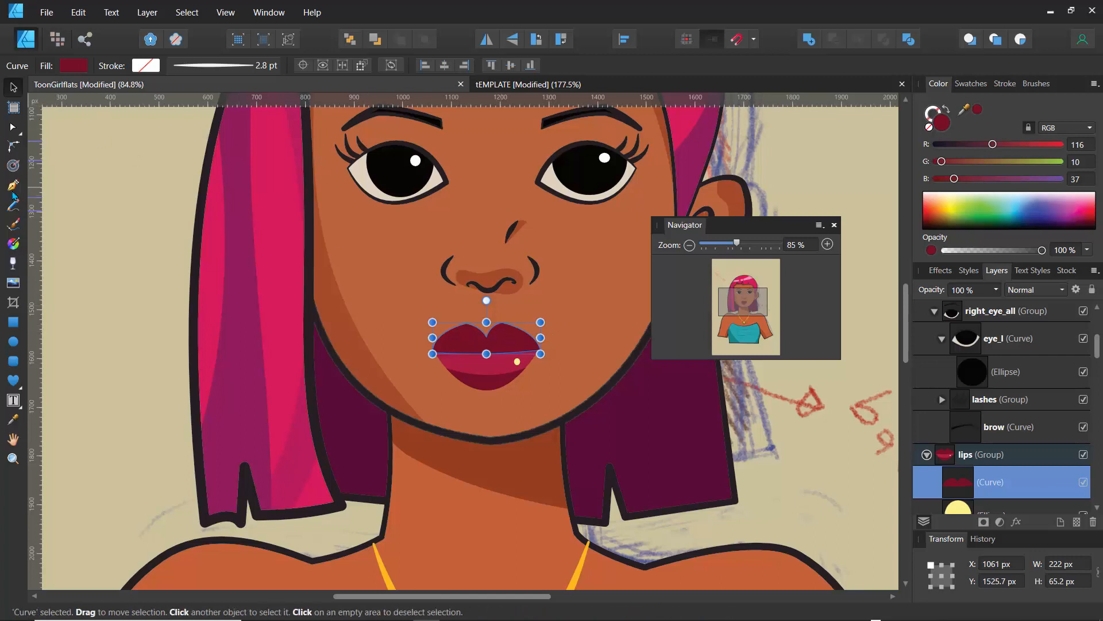
key("p")
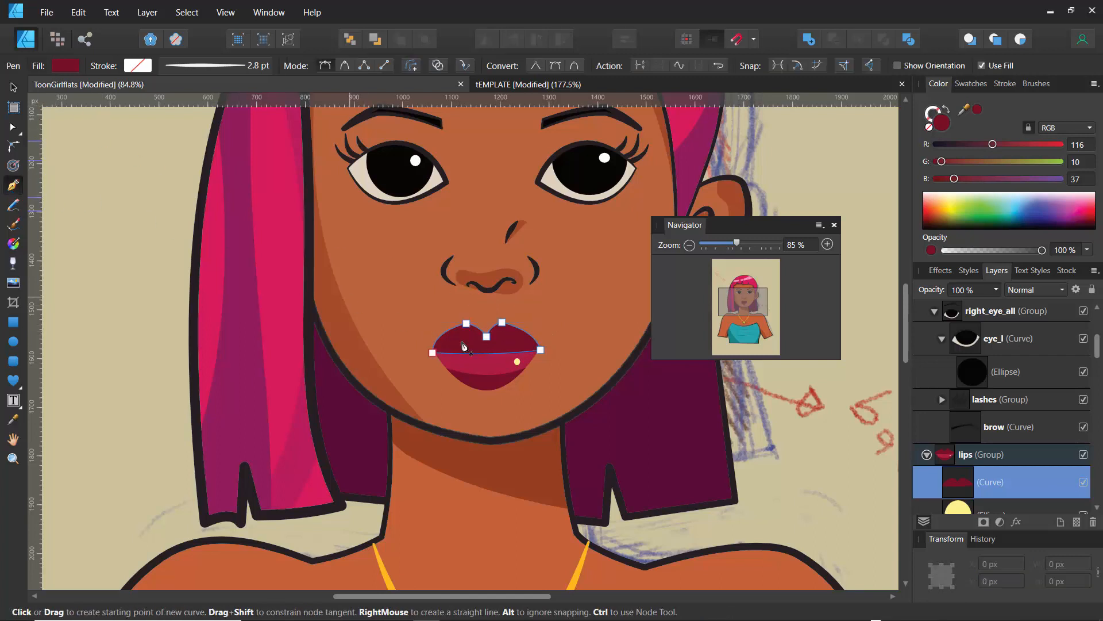
left_click(540, 350)
left_click(413, 341)
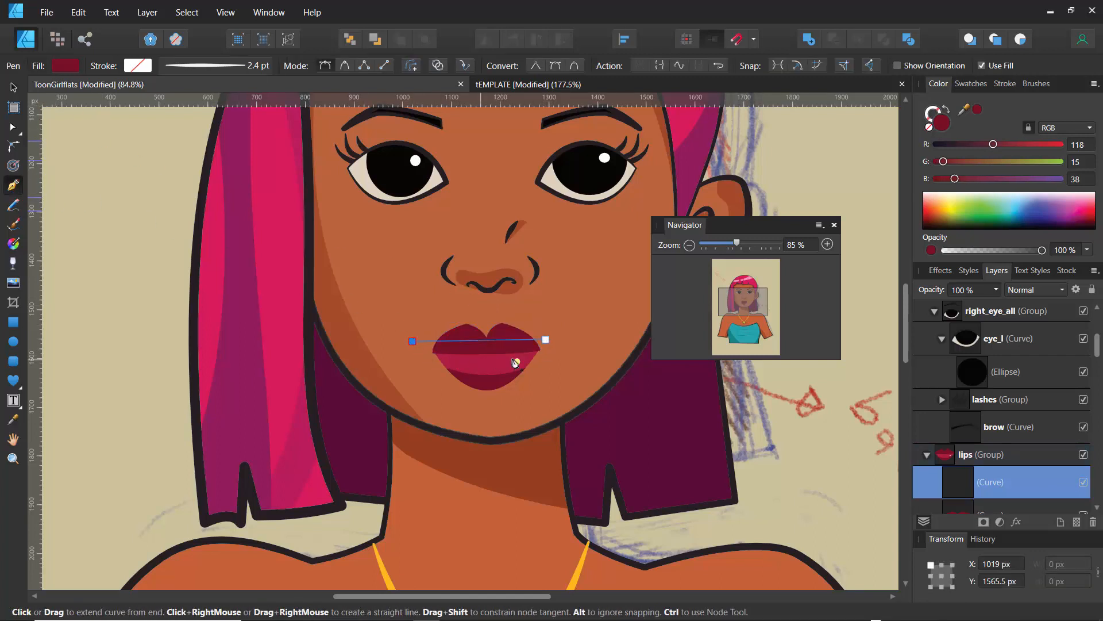
left_click(545, 339)
left_click(547, 351)
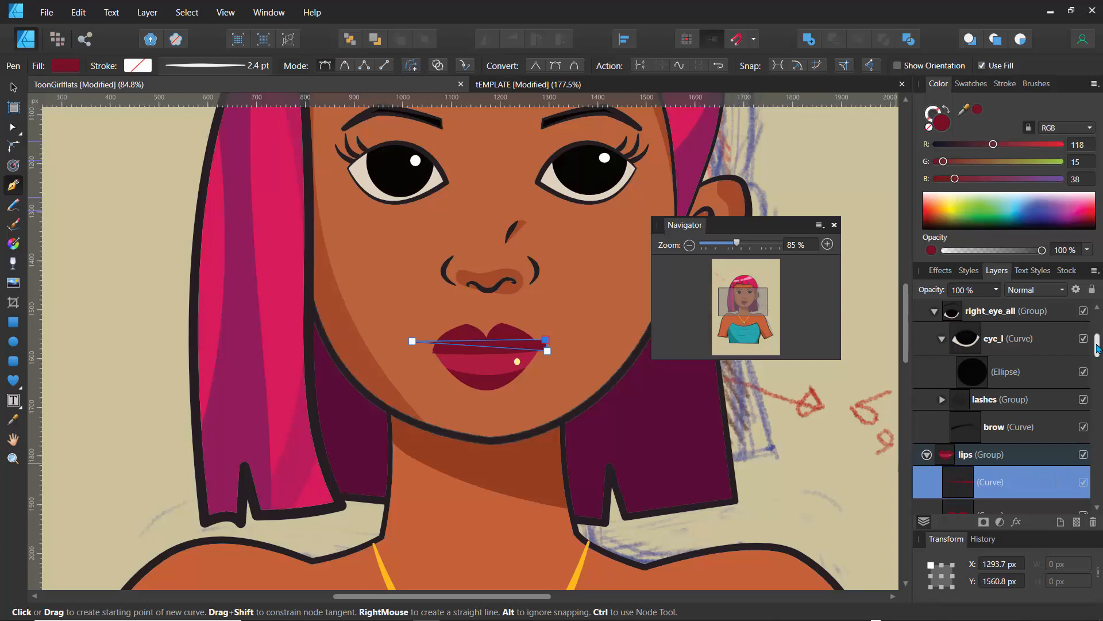
Step: Clip the wedge inside the upper lip curve and darken its fill to RGB 89, 15, 38
scroll(974, 397, "down", 3)
left_click(961, 405)
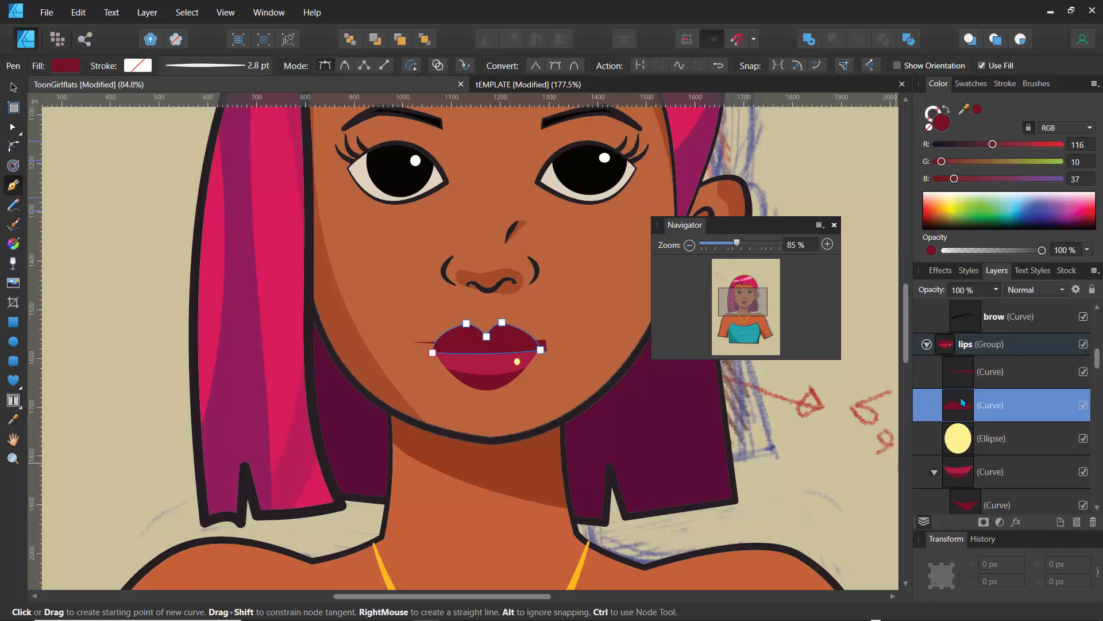
left_click_drag(967, 405, 983, 422)
left_click(934, 372)
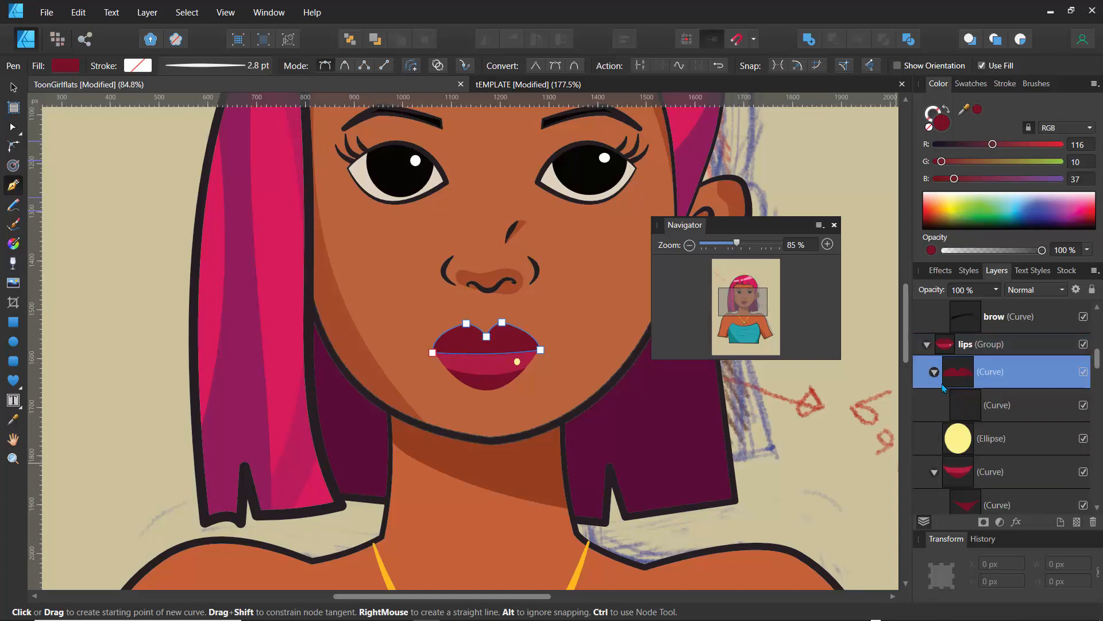
left_click(961, 410)
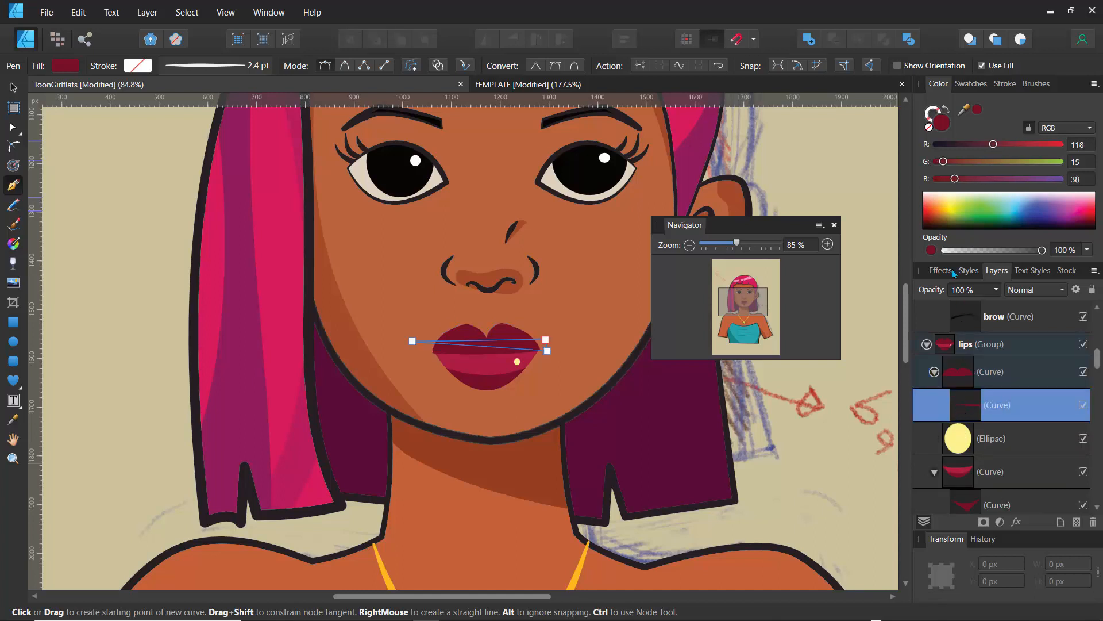
left_click_drag(995, 148, 981, 153)
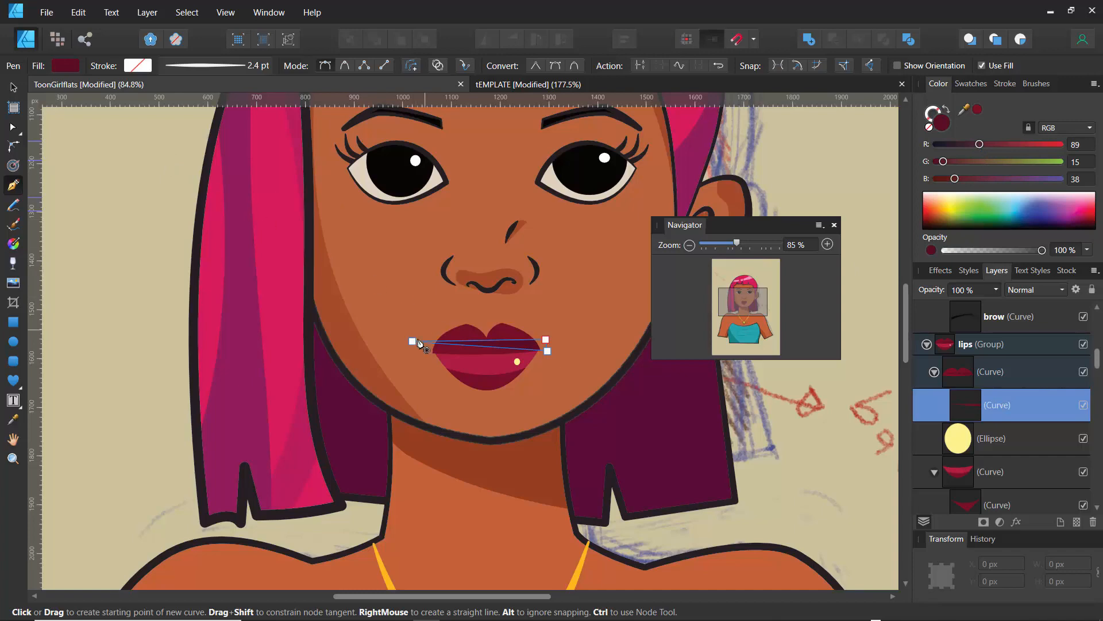
Step: Lower the far tip of the upper lip's wedge shadow to about Y 1585.5 px and bow its lower edge downward with the Node tool
left_click_drag(743, 244, 803, 216)
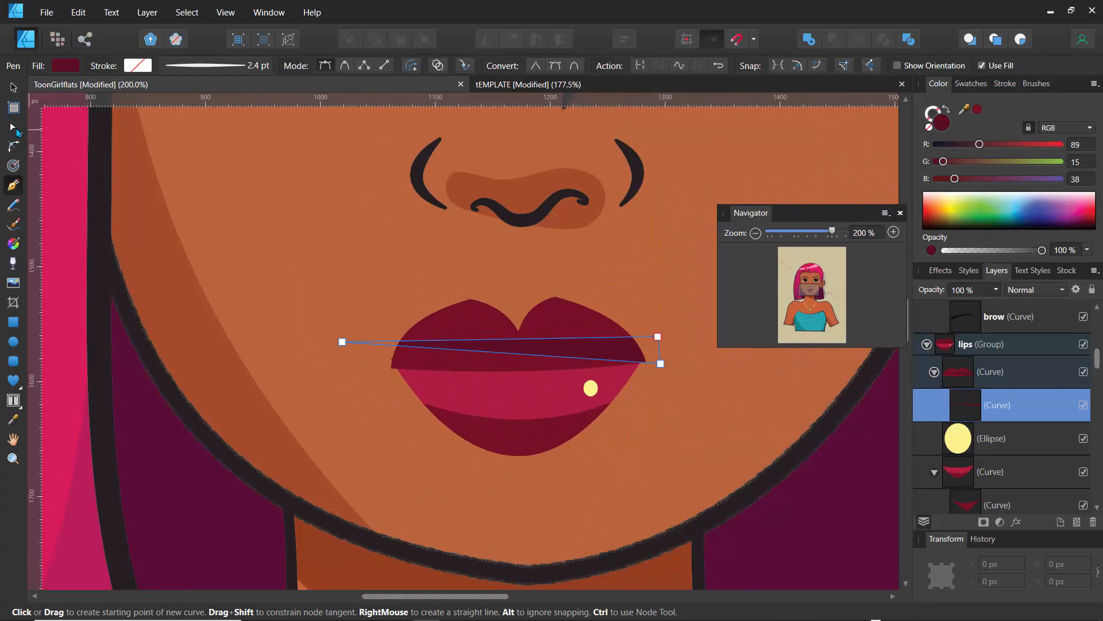
left_click(13, 127)
left_click_drag(342, 342, 313, 370)
left_click_drag(505, 365, 506, 381)
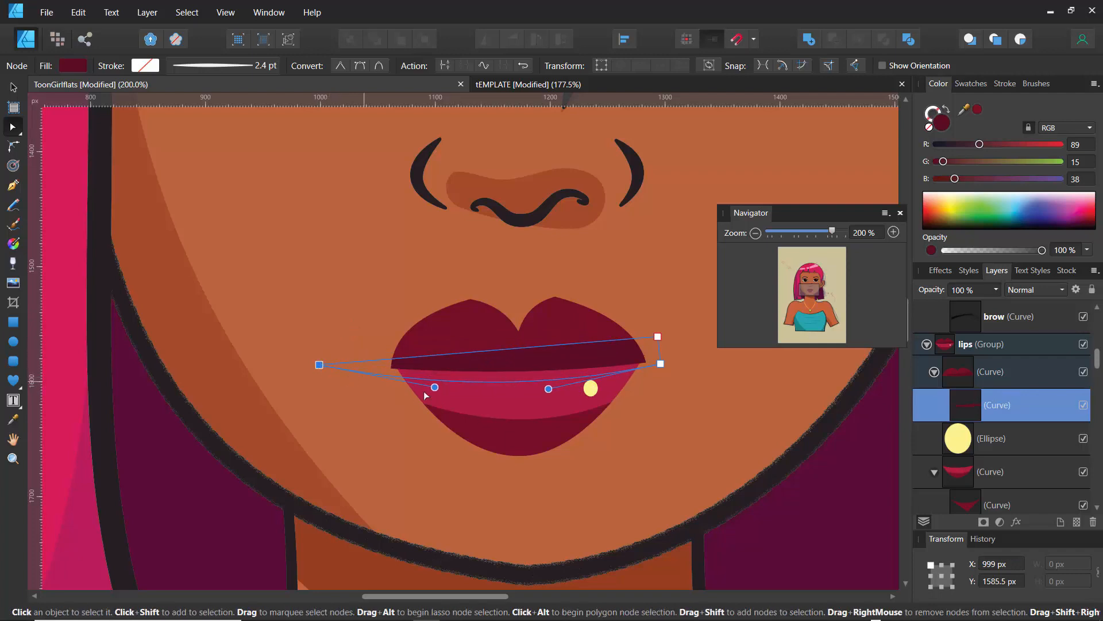
left_click_drag(435, 387, 322, 404)
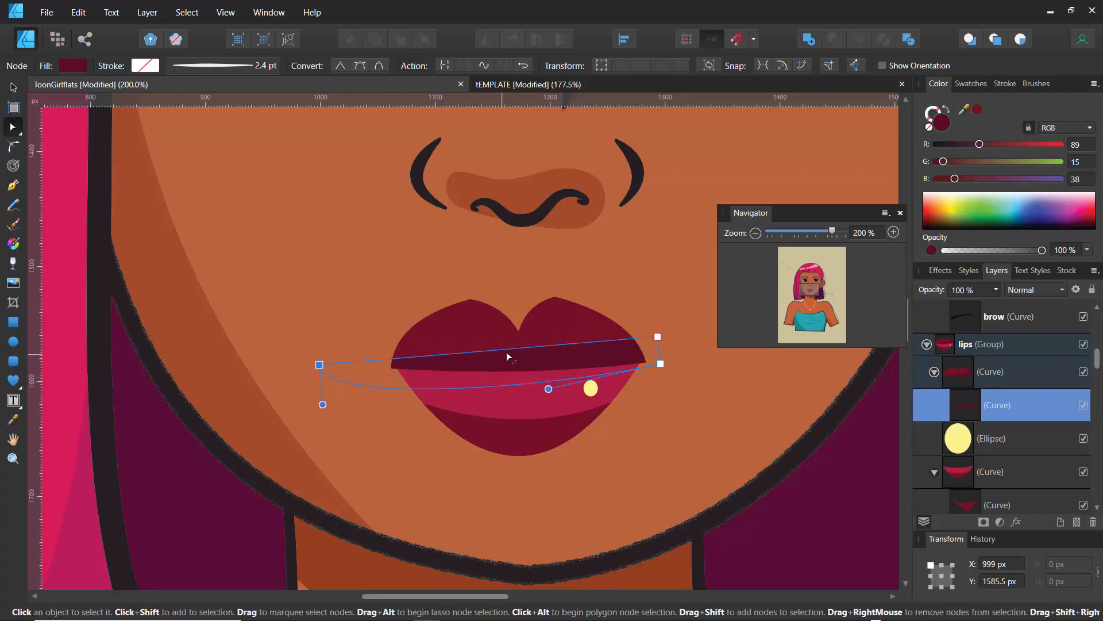
Step: Curve the upper edge of the upper lip's shadow downward, lower its end corner slightly, adjust the edge's handles, and deselect it
left_click_drag(507, 358, 523, 361)
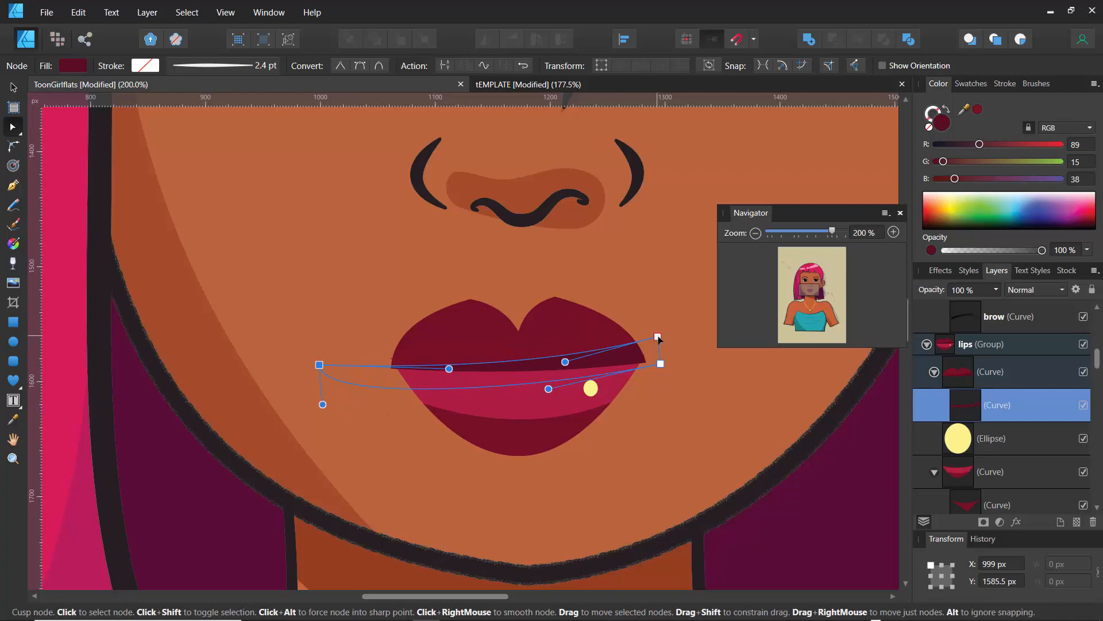
left_click_drag(659, 339, 660, 346)
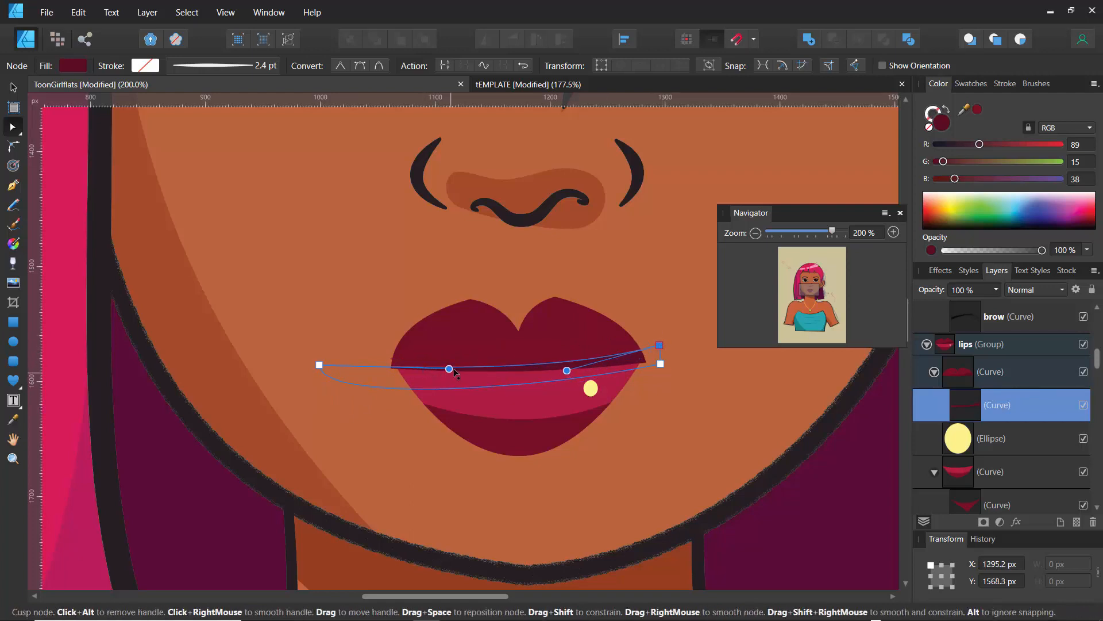
left_click_drag(453, 371, 398, 363)
left_click_drag(567, 370, 569, 383)
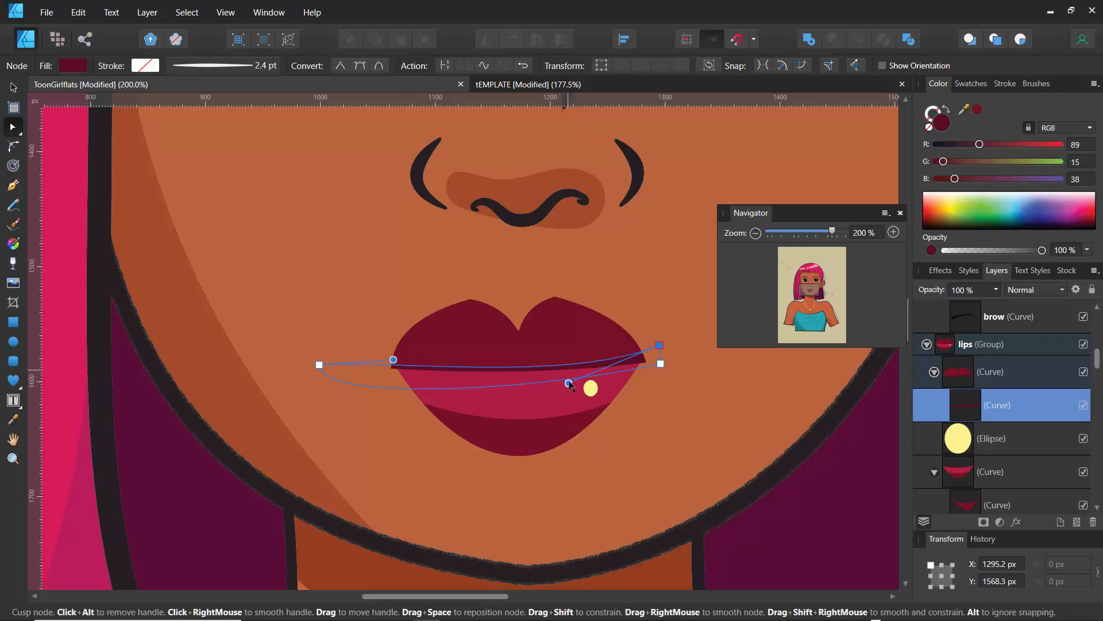
left_click(433, 291)
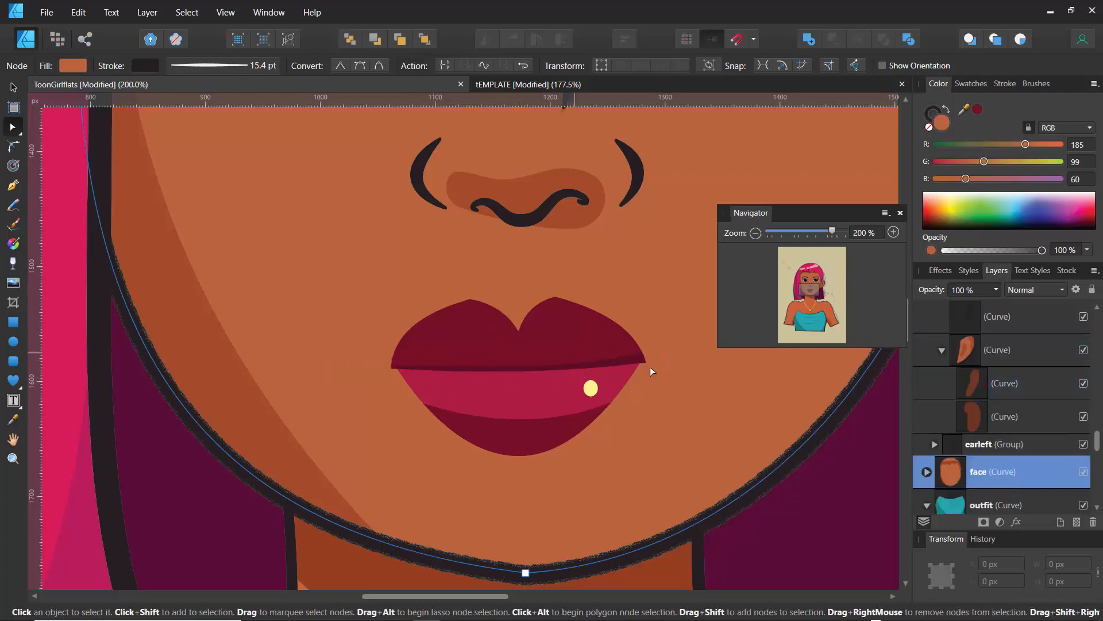
Step: Raise both ends of the upper edge of the upper lip's shadow to about Y 1558.9 px and Y 1572.1 px, and deselect it
left_click(755, 233)
left_click(755, 232)
left_click(755, 233)
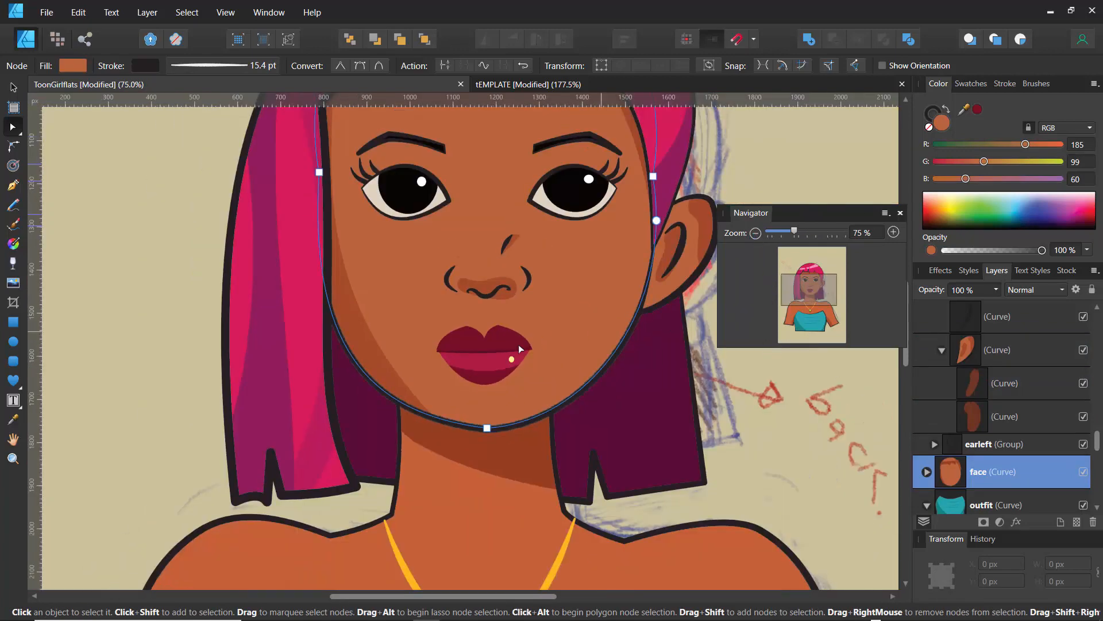
left_click(495, 343)
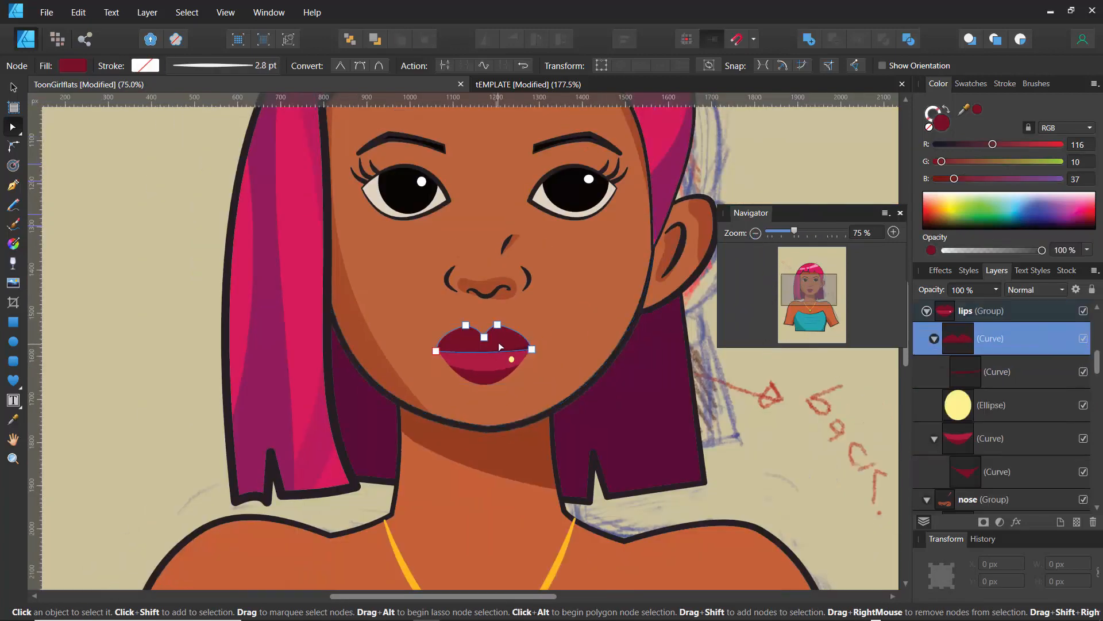
left_click(961, 372)
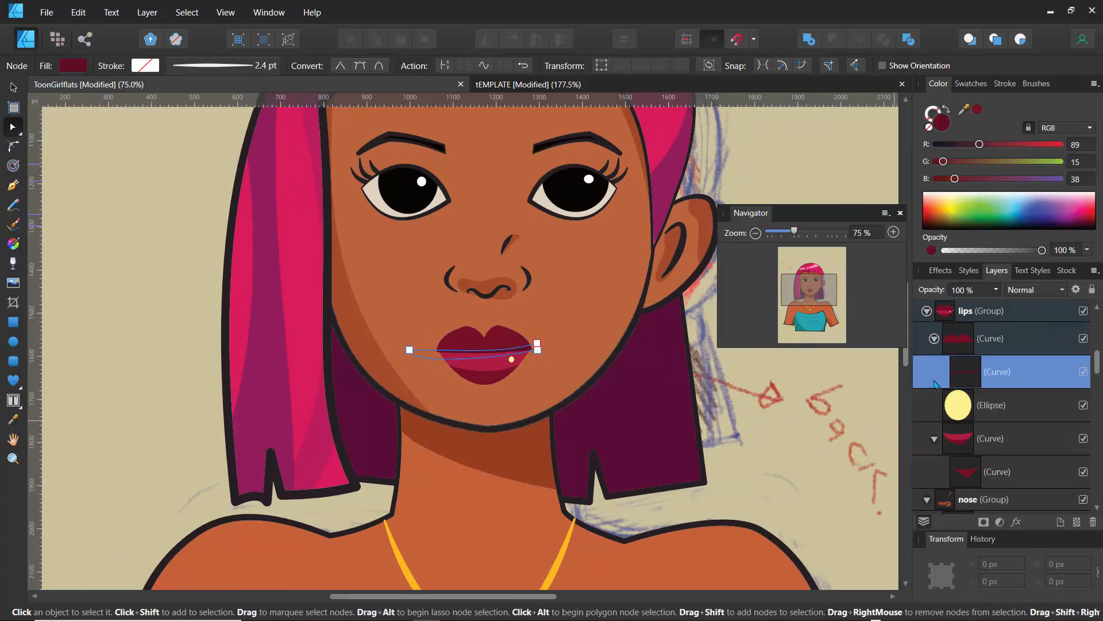
left_click(537, 339)
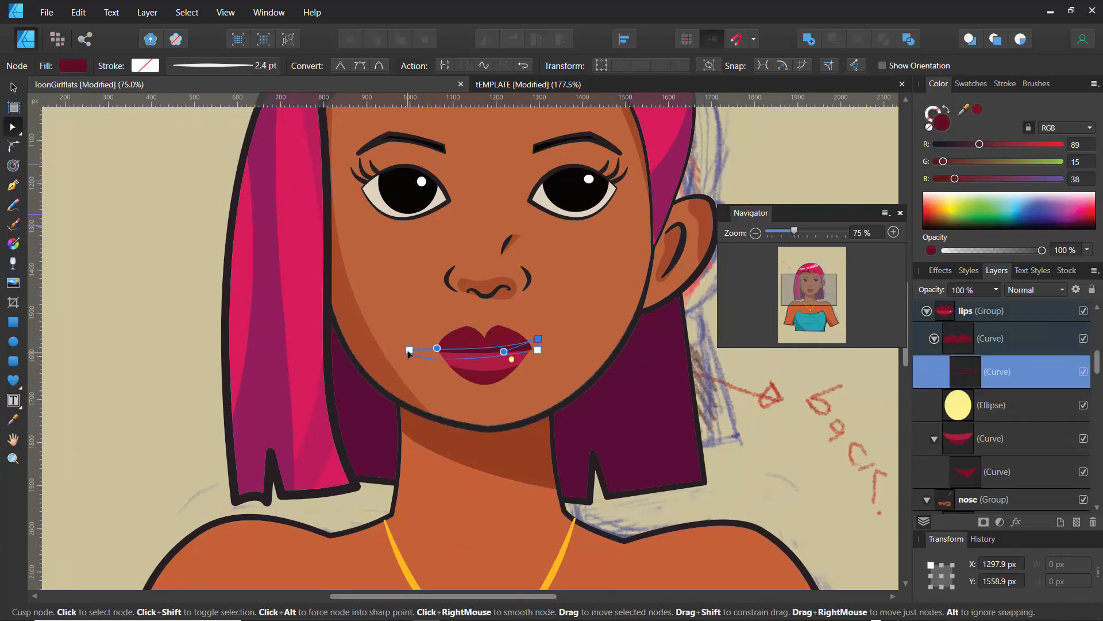
left_click_drag(409, 350, 408, 344)
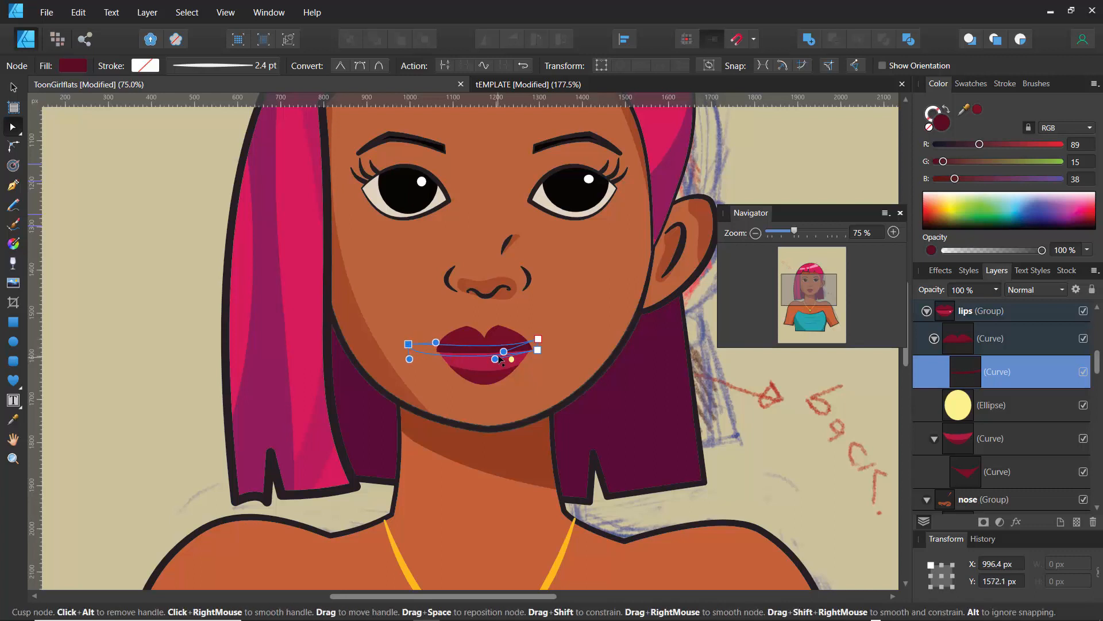
left_click(418, 319)
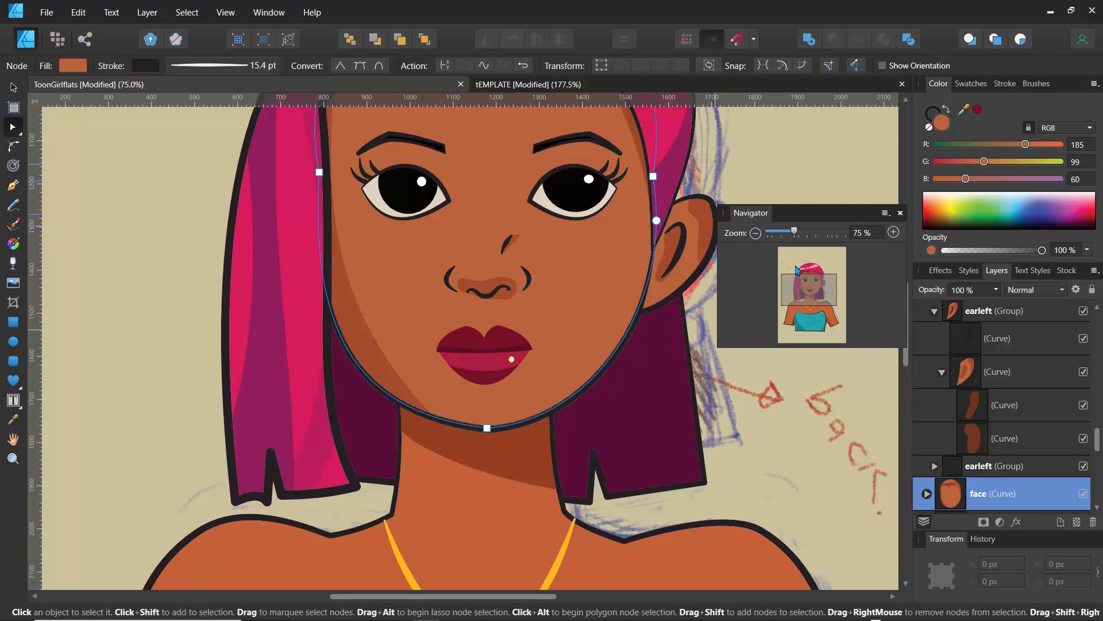
Step: Draw a closed, thin wedge with the Pen tool along the top of the lower lip, reaching from corner to corner
left_click_drag(797, 234, 819, 233)
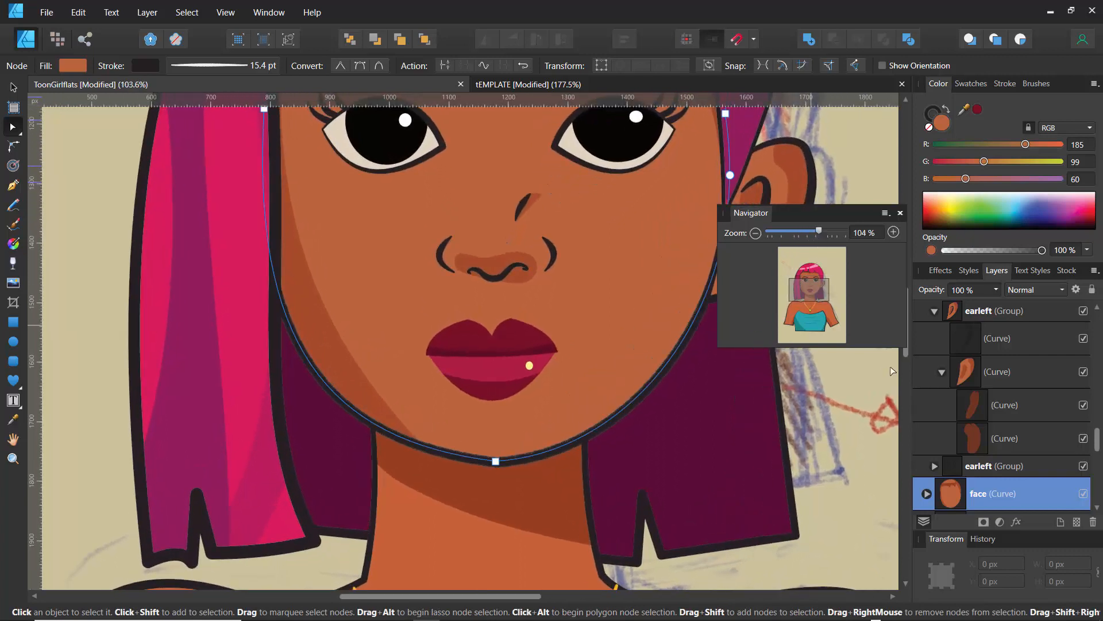
left_click(501, 370)
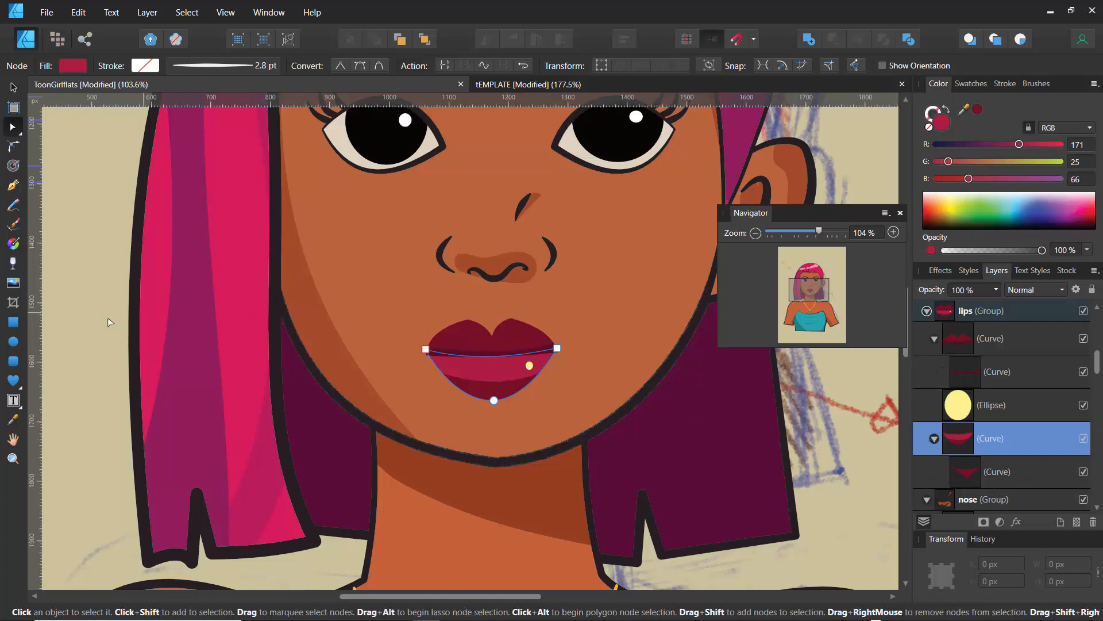
left_click(14, 188)
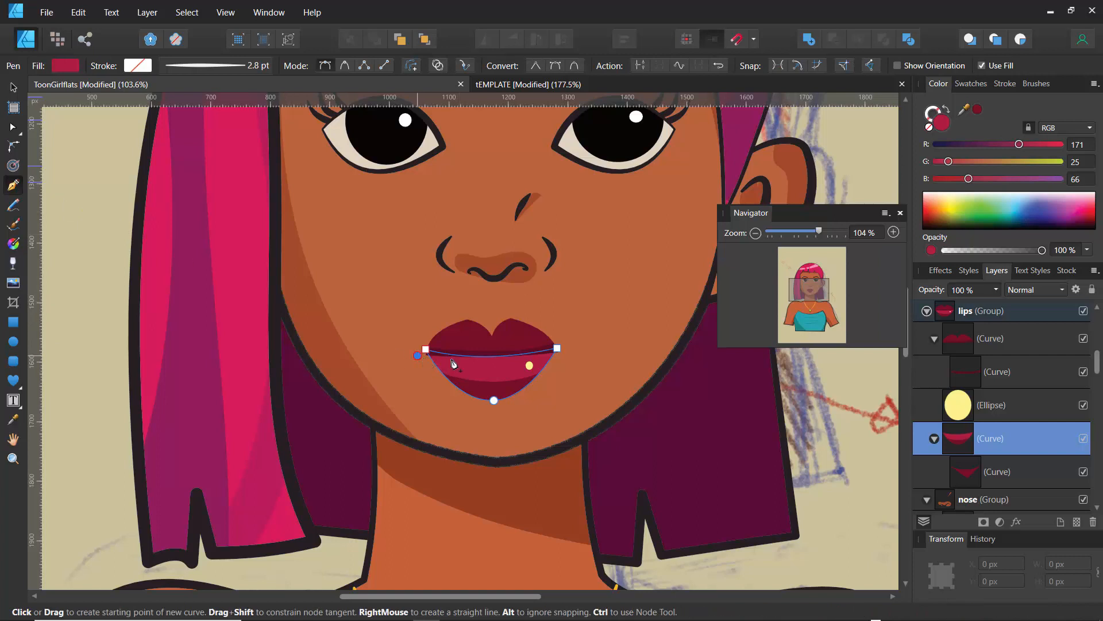
left_click(557, 349)
left_click(551, 363)
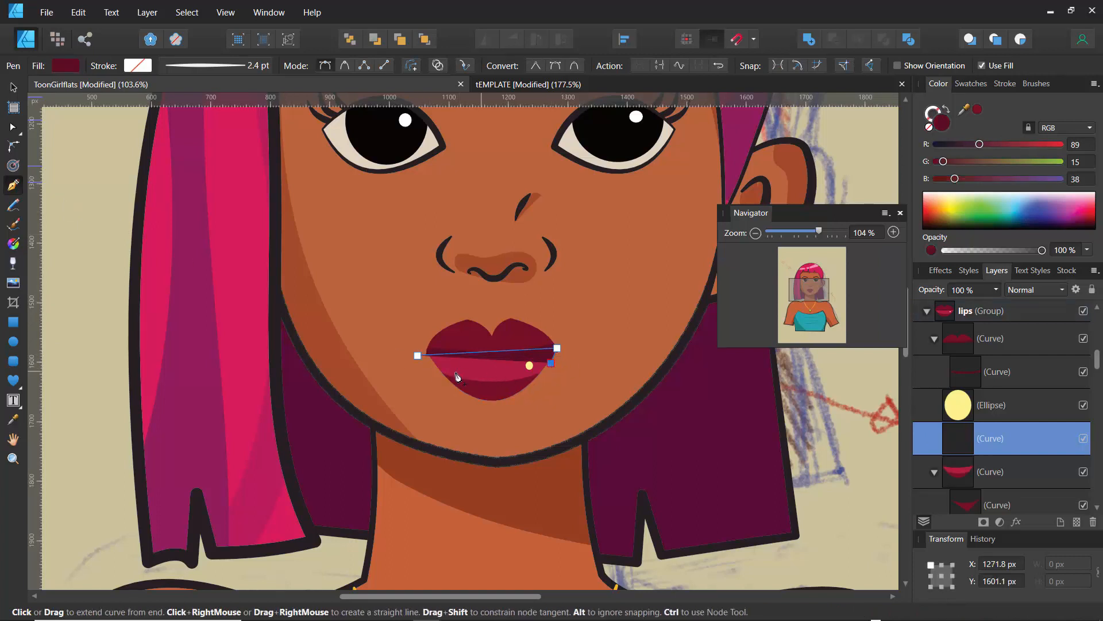
left_click(418, 355)
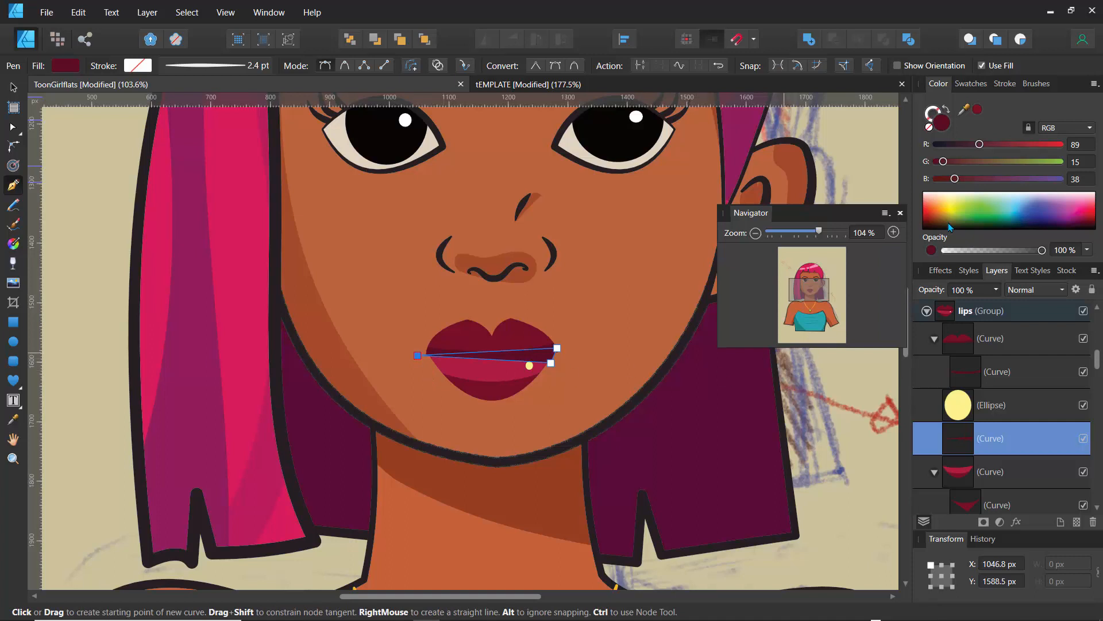
Step: Recolour the lower lip's wedge as a bright pink highlight, RGB 255, 23, 166
left_click(13, 419)
left_click(474, 371)
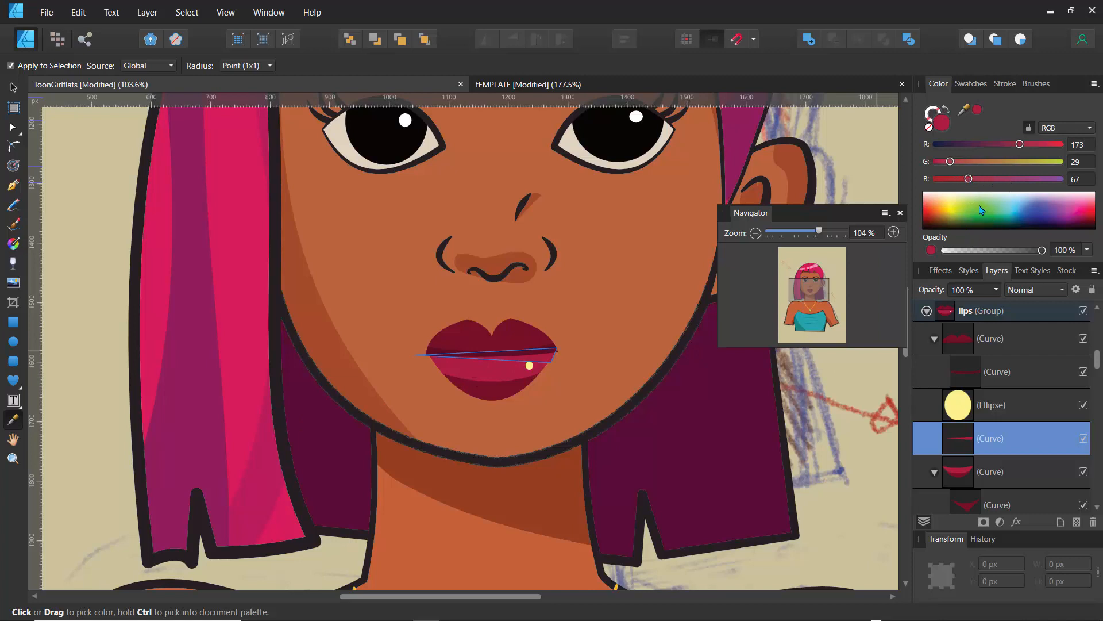
left_click_drag(1015, 204, 1013, 203)
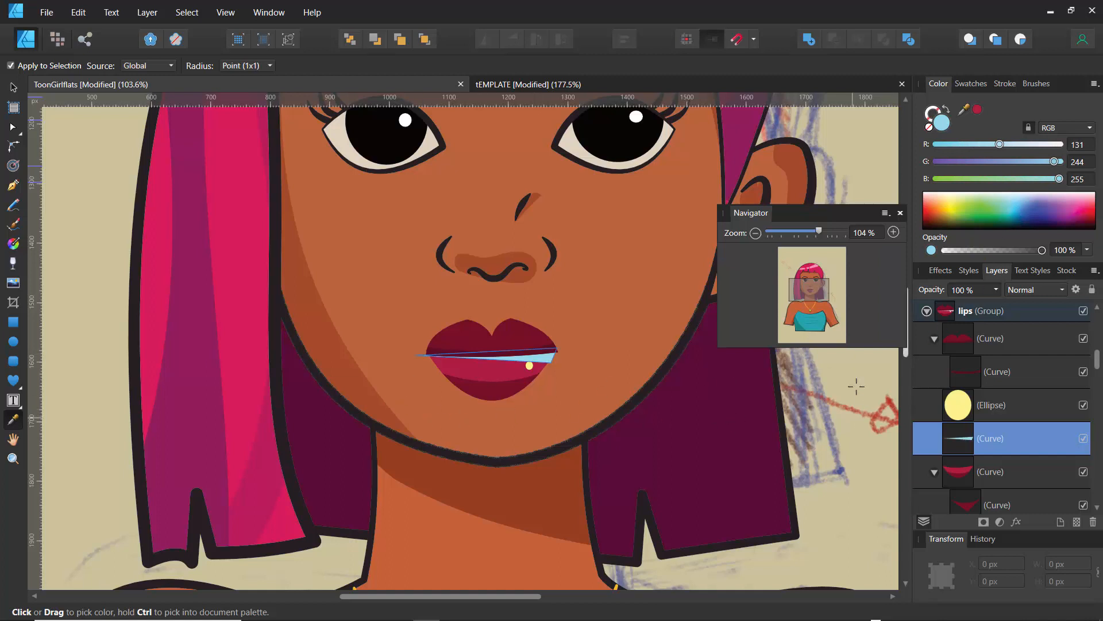
left_click_drag(1078, 204, 1081, 214)
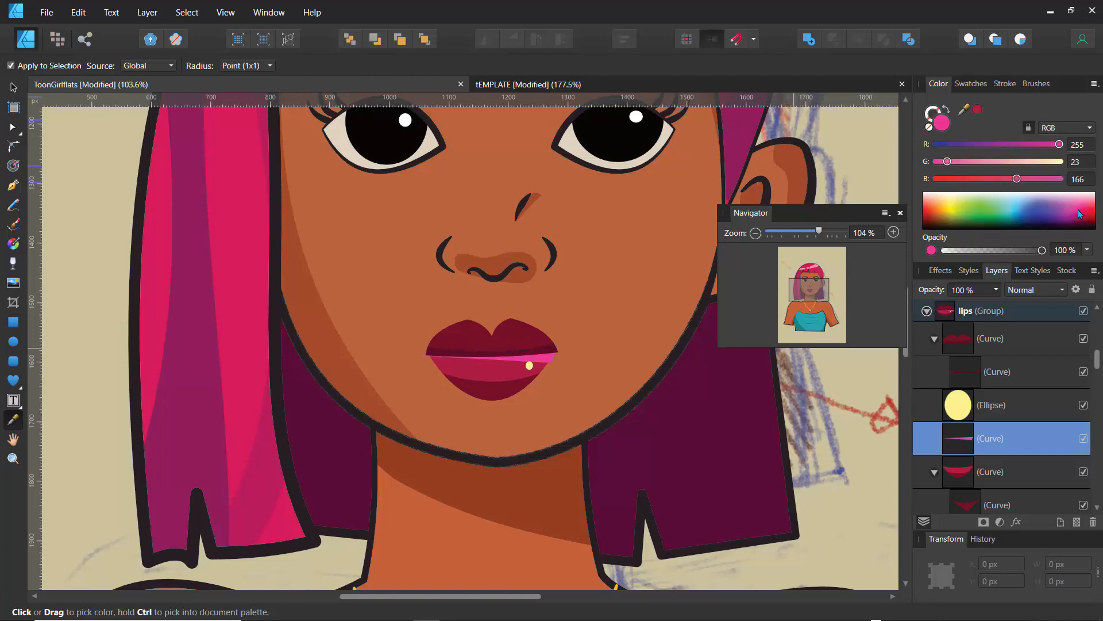
Step: Extend the pink wedge's narrow tip well past the lip corner, shift its opposite lower corner outward, and deselect it
left_click(13, 126)
left_click_drag(416, 352, 377, 355)
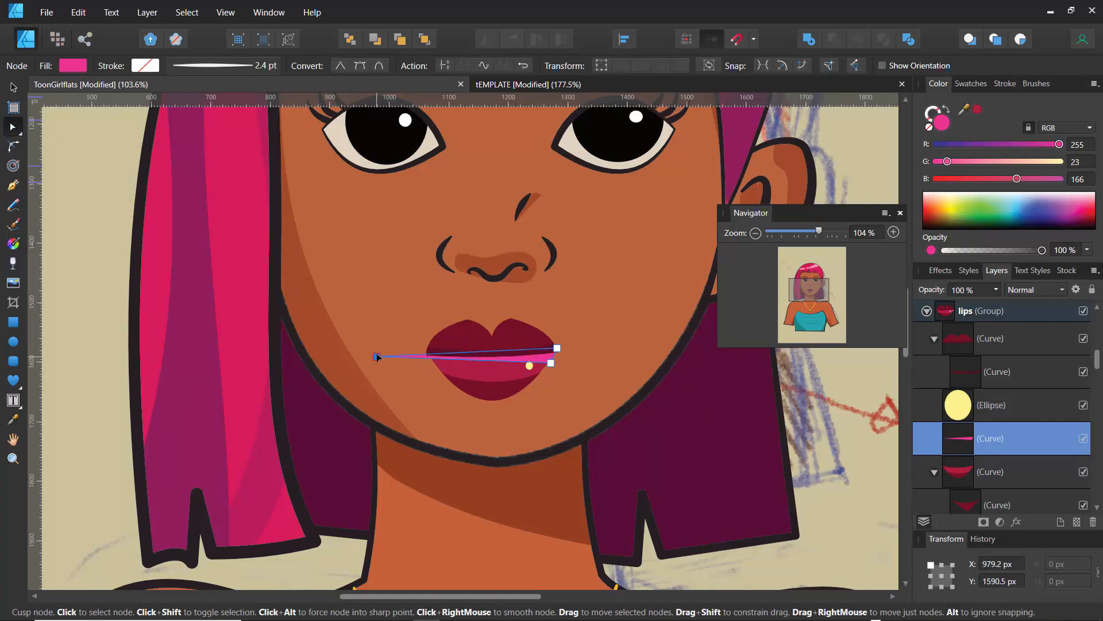
mouse_move(551, 363)
left_mouse_down()
mouse_move(547, 376)
mouse_move(524, 365)
mouse_move(552, 353)
mouse_move(558, 361)
left_mouse_up()
left_click(425, 312)
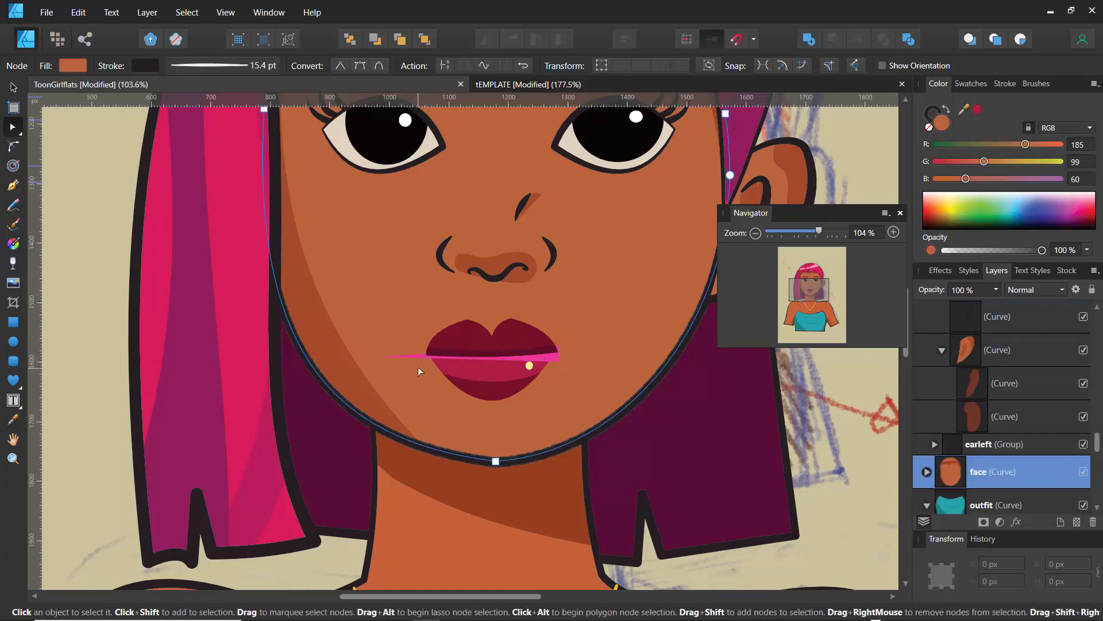
Step: Clip the pink wedge inside the lower lip curve, and check the clipping by hiding and showing the lower lip
left_click(553, 359)
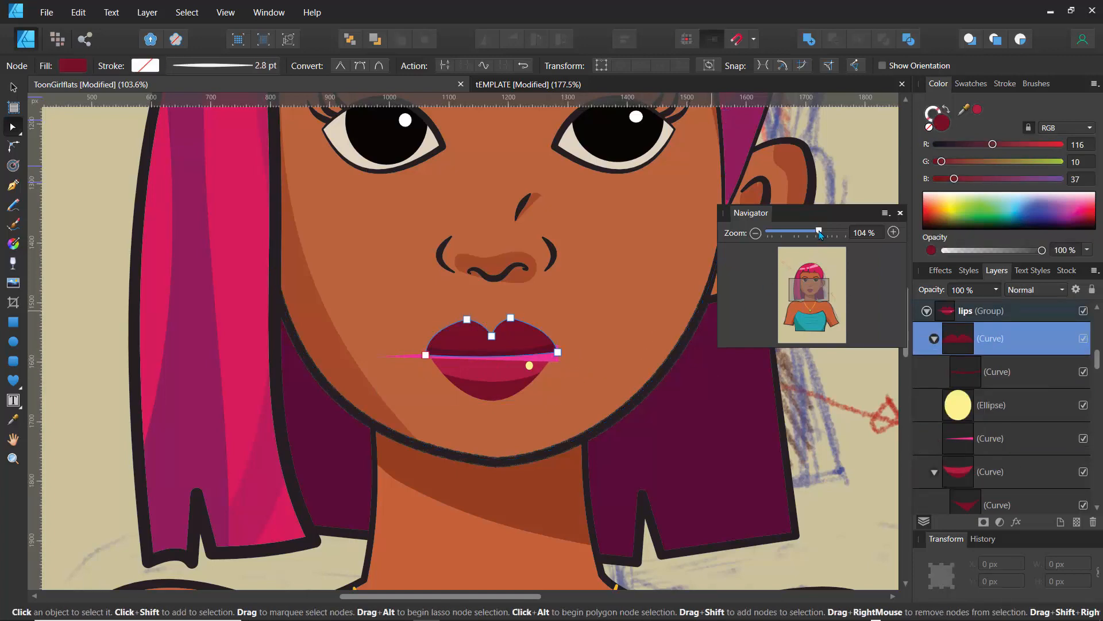
left_click_drag(819, 232, 832, 232)
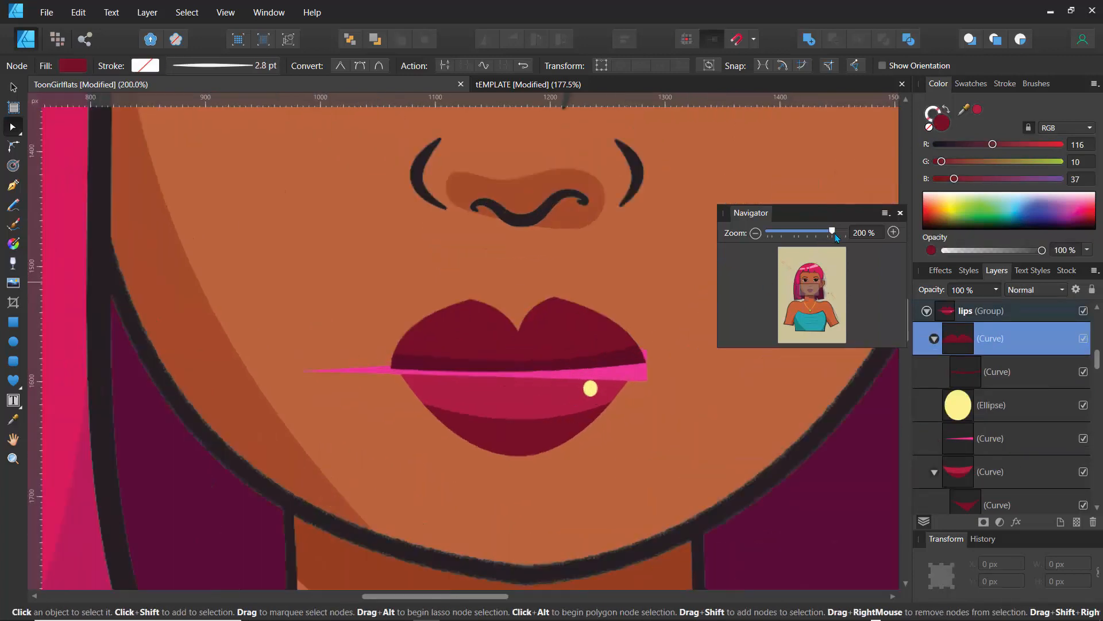
left_click(555, 414)
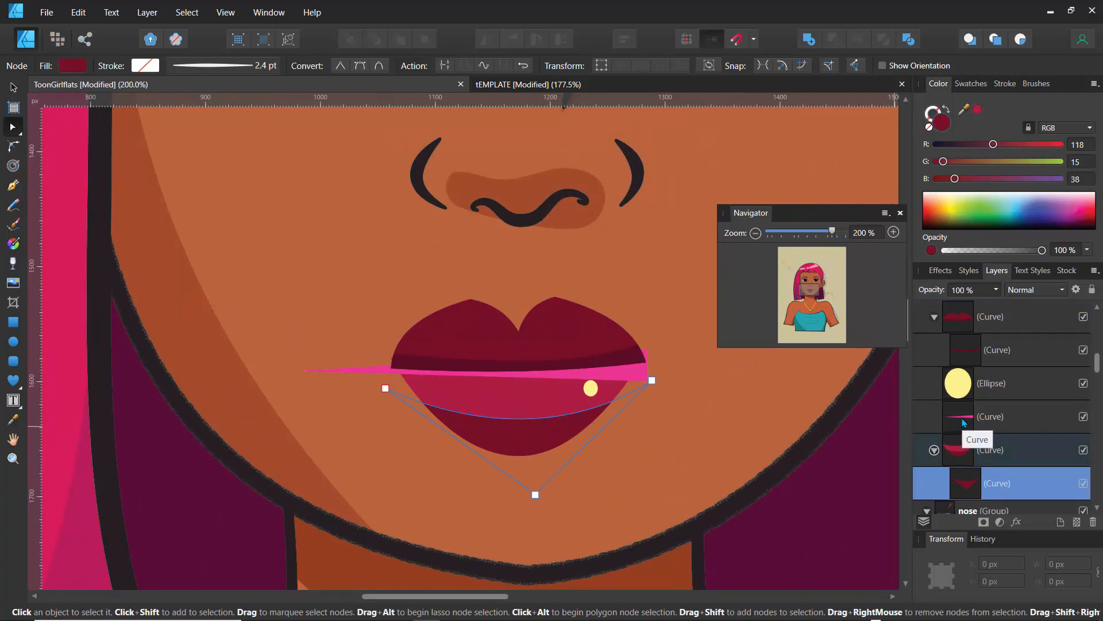
left_click_drag(964, 423, 977, 466)
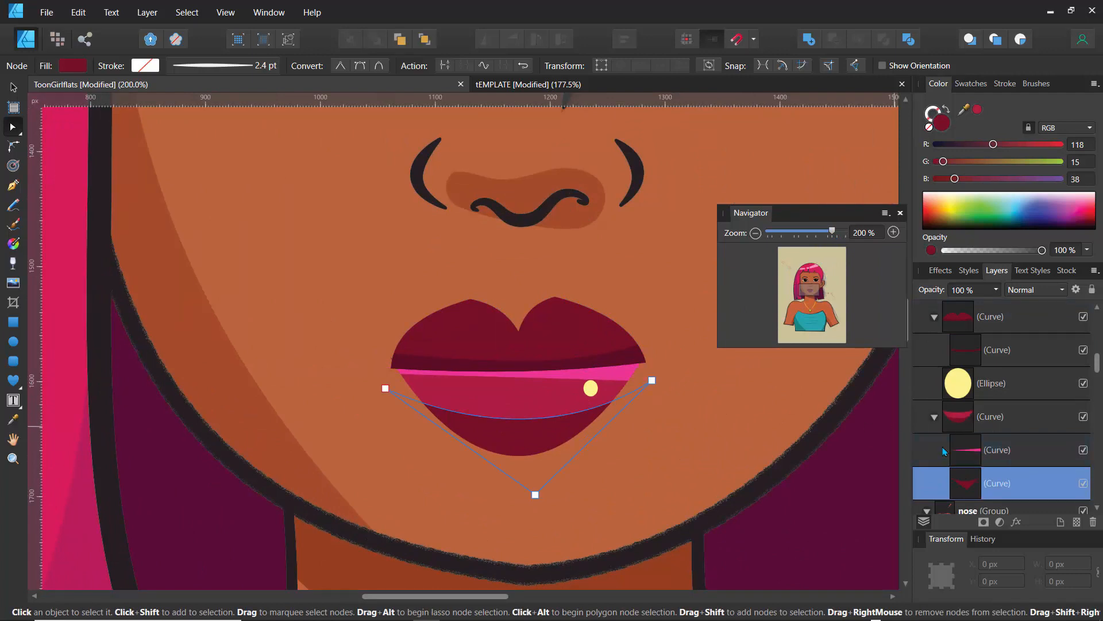
left_click(1083, 417)
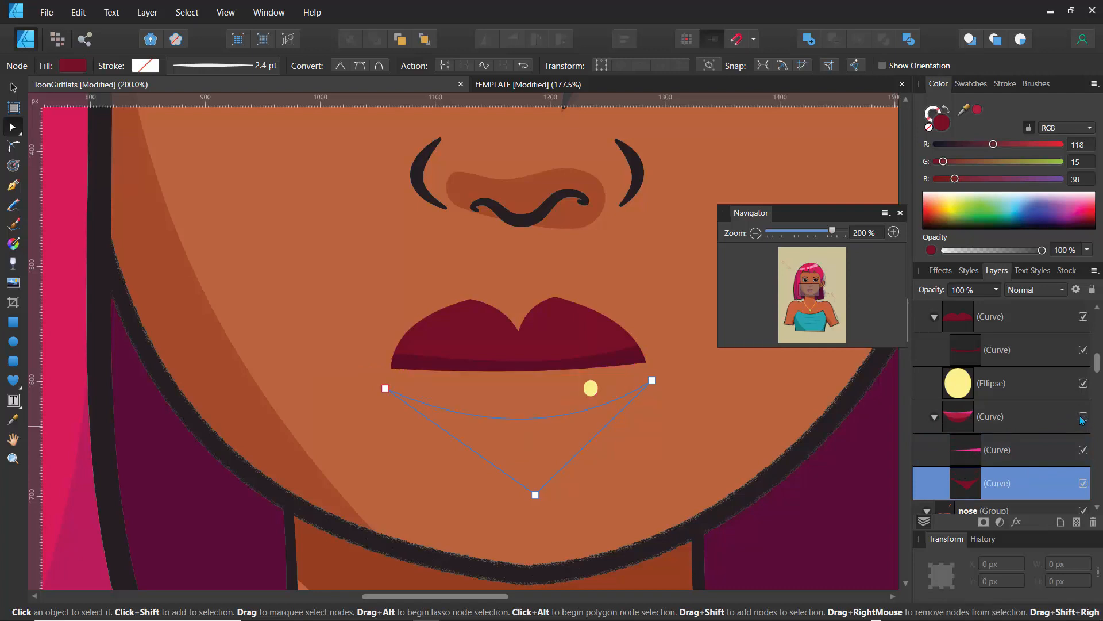
left_click(1084, 418)
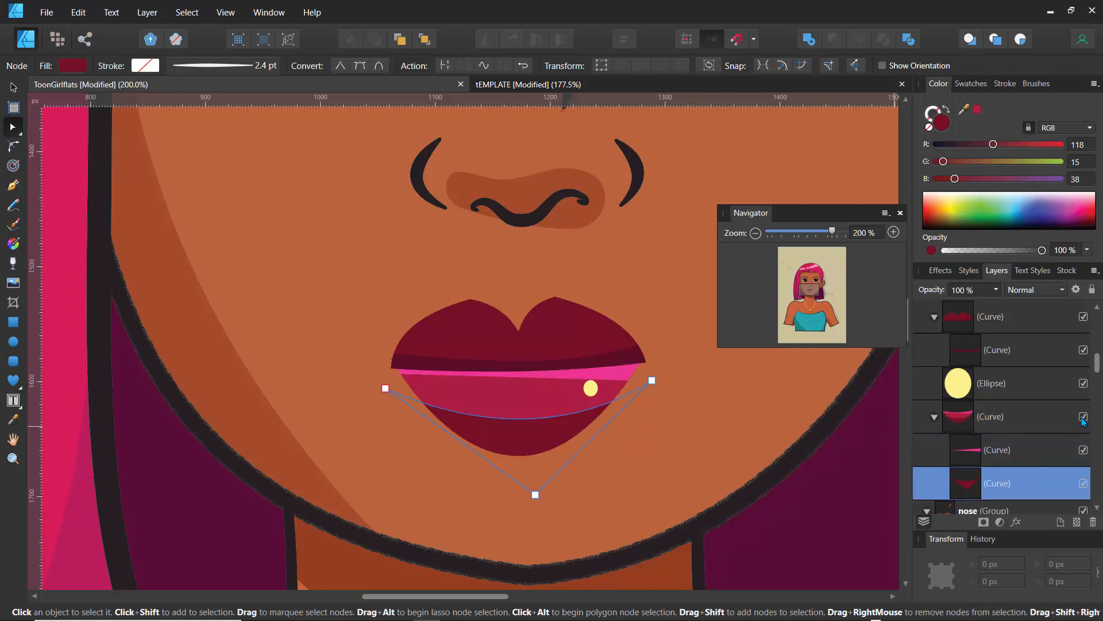
Step: Bend the pink highlight into a thin curved band along the lower lip's top edge by moving its end nodes and curve handles
left_click(963, 453)
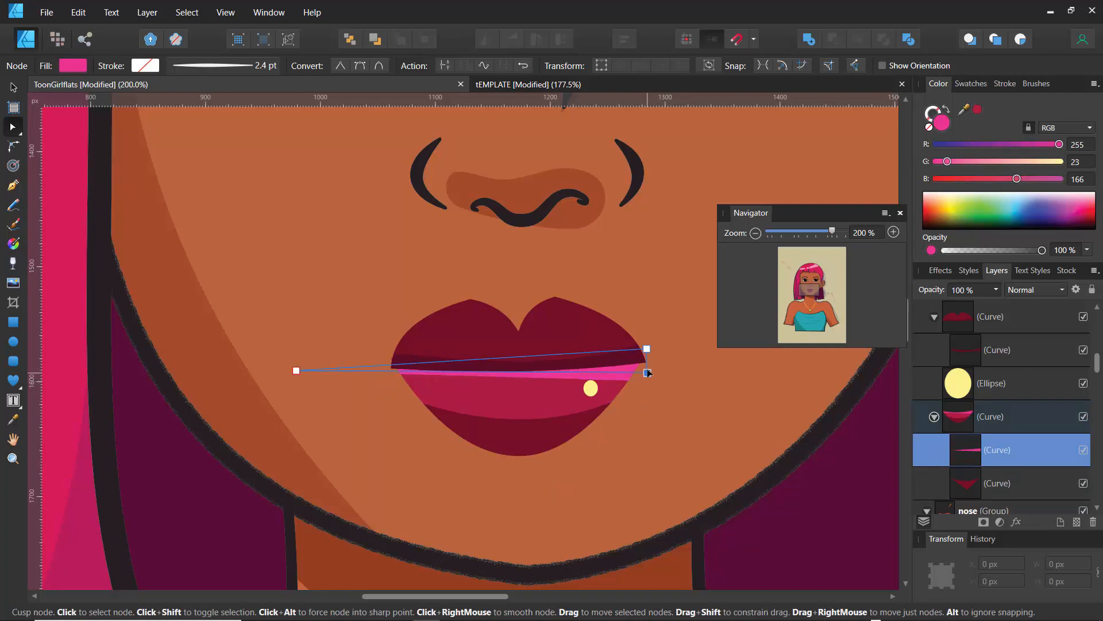
left_click_drag(647, 373, 648, 381)
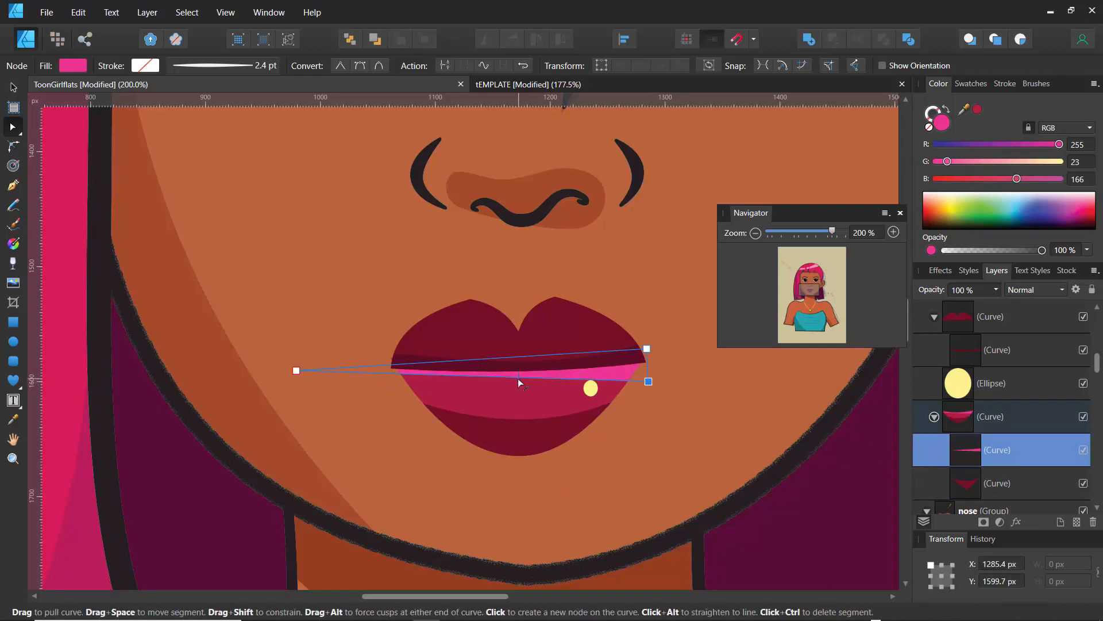
left_click_drag(518, 378, 511, 377)
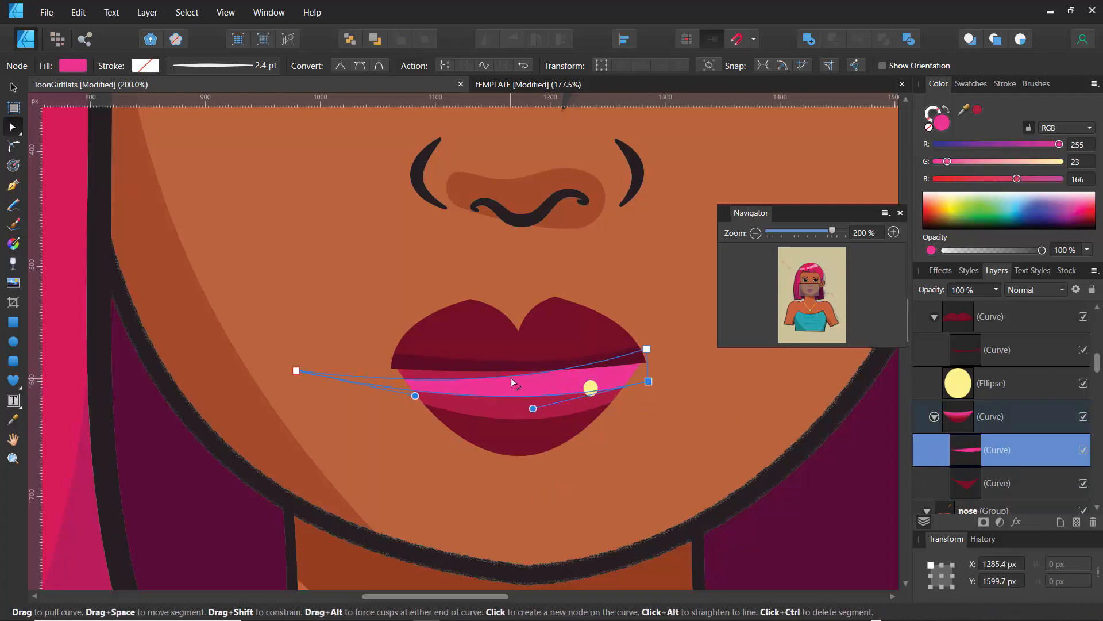
left_click_drag(297, 370, 332, 325)
left_click_drag(445, 355, 327, 328)
left_click_drag(534, 385, 520, 370)
left_click_drag(533, 408, 515, 390)
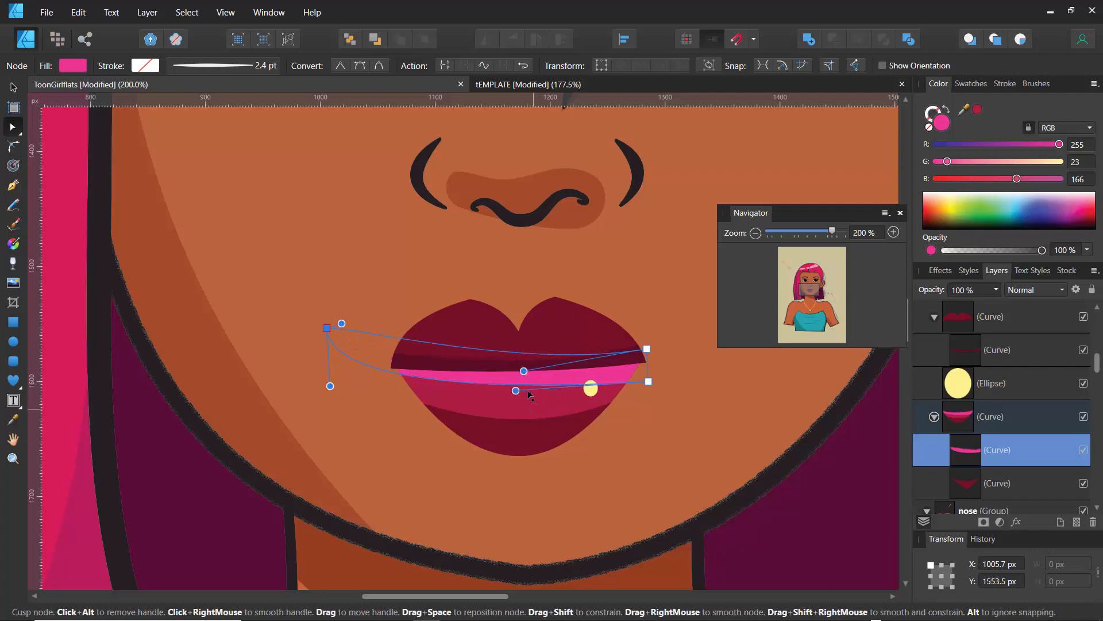
left_click_drag(648, 381, 641, 372)
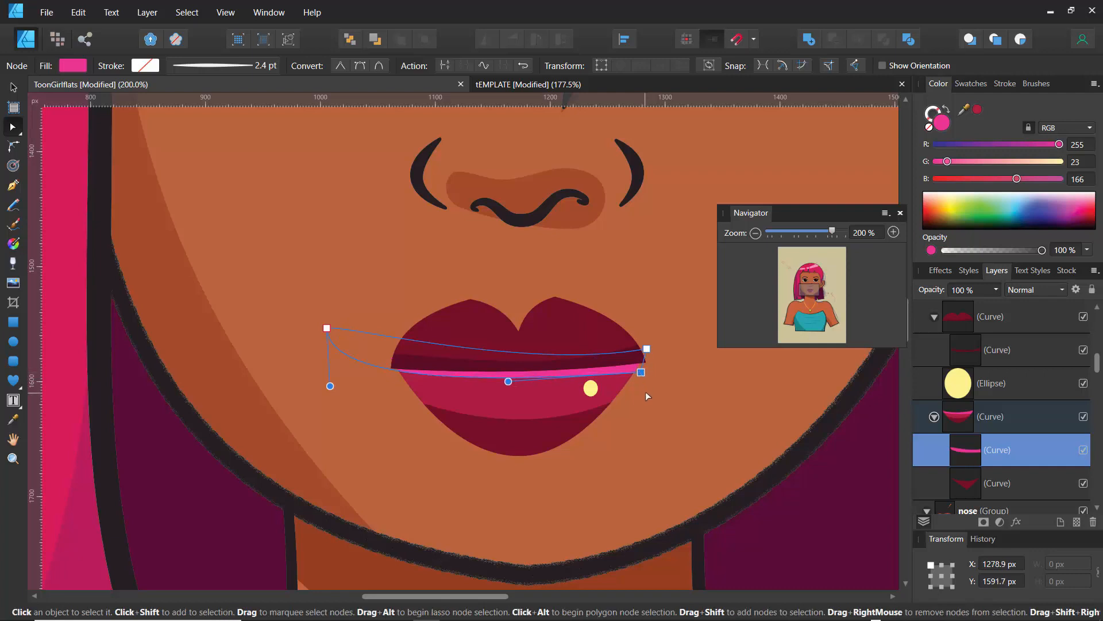
left_click(646, 393)
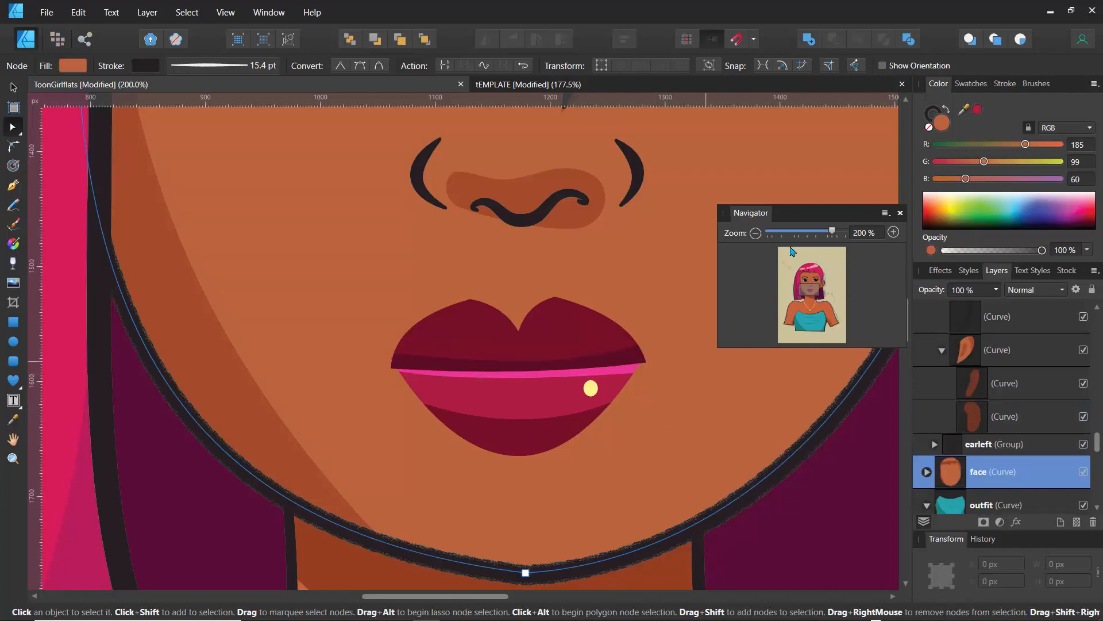
Step: Reduce the layer opacity of the pink lower-lip highlight, deselect it, and view more of the figure
left_click_drag(832, 230, 799, 254)
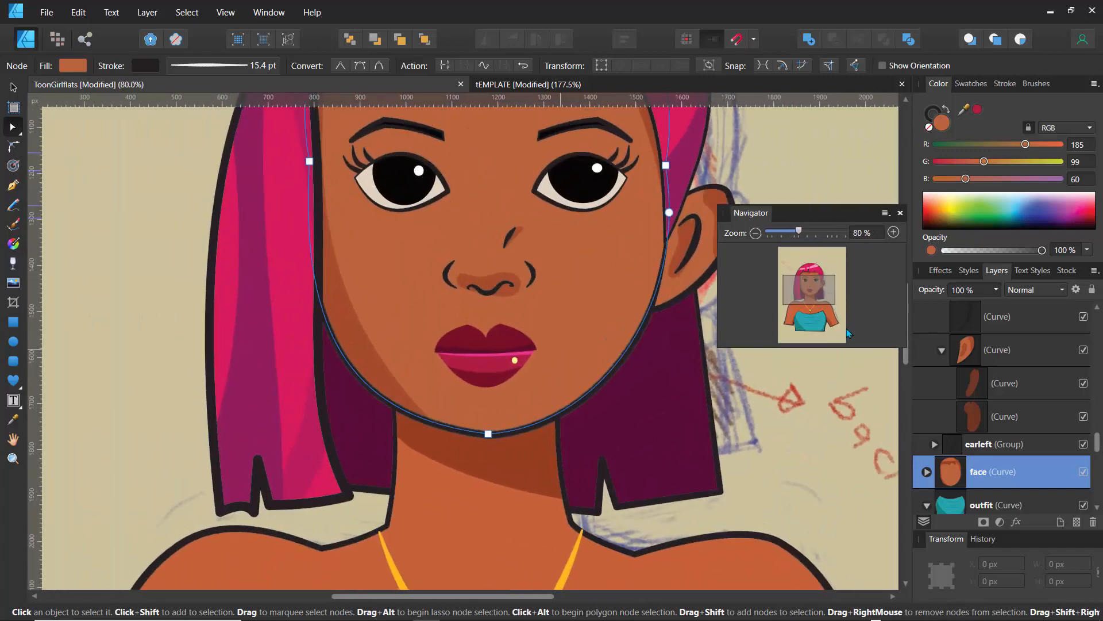
left_click(503, 359)
left_click(511, 366)
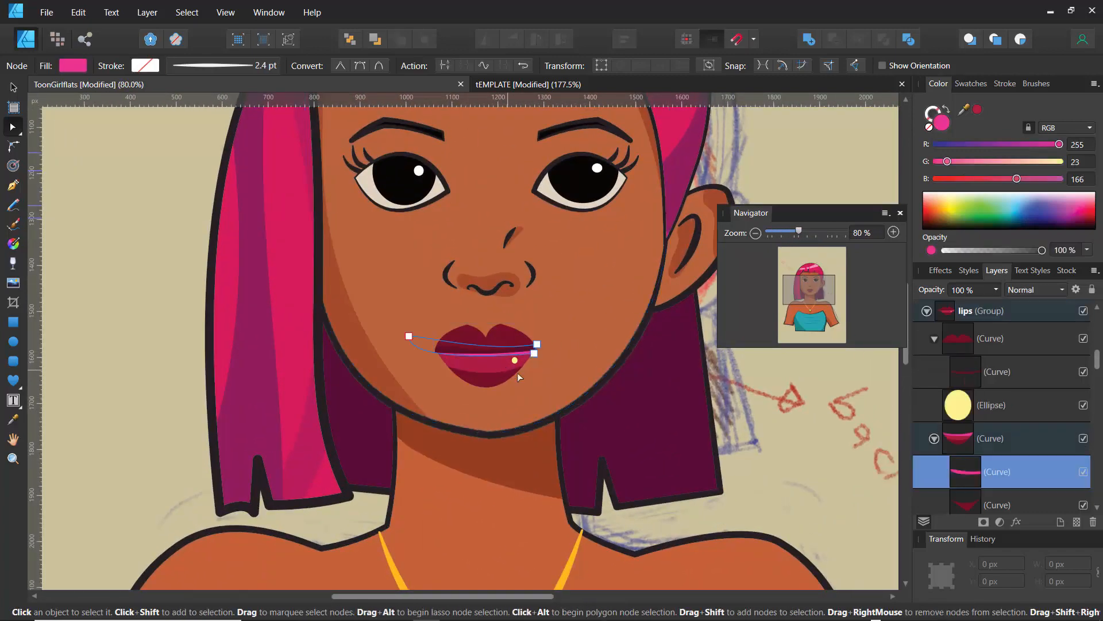
left_click(996, 289)
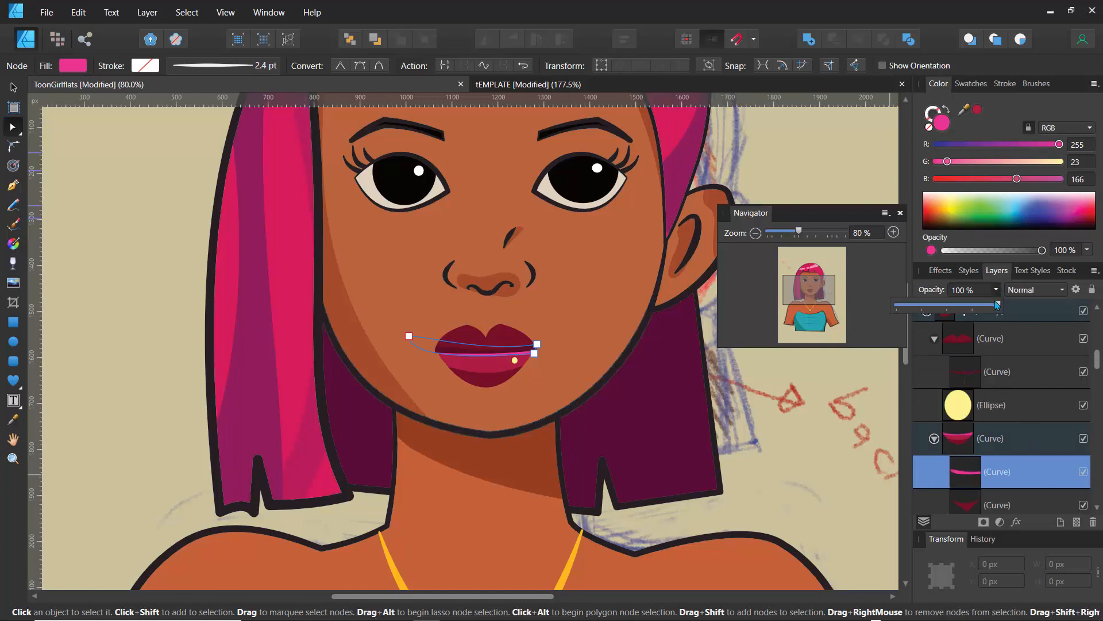
left_click_drag(1000, 305, 950, 325)
left_click(668, 339)
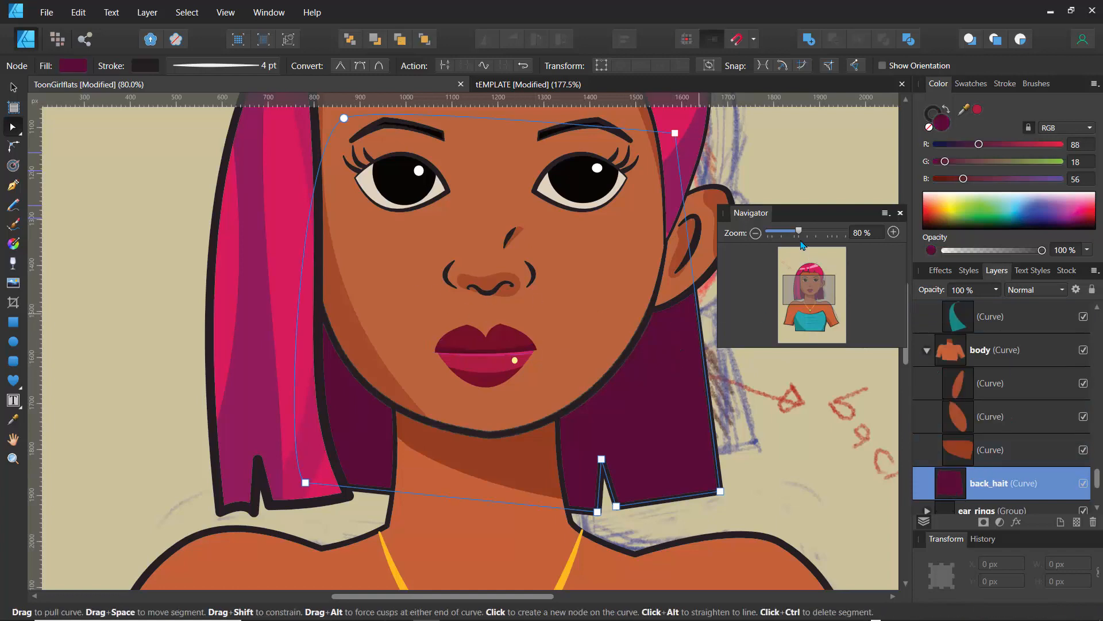
mouse_move(798, 234)
left_mouse_down()
mouse_move(769, 235)
mouse_move(778, 238)
left_mouse_up()
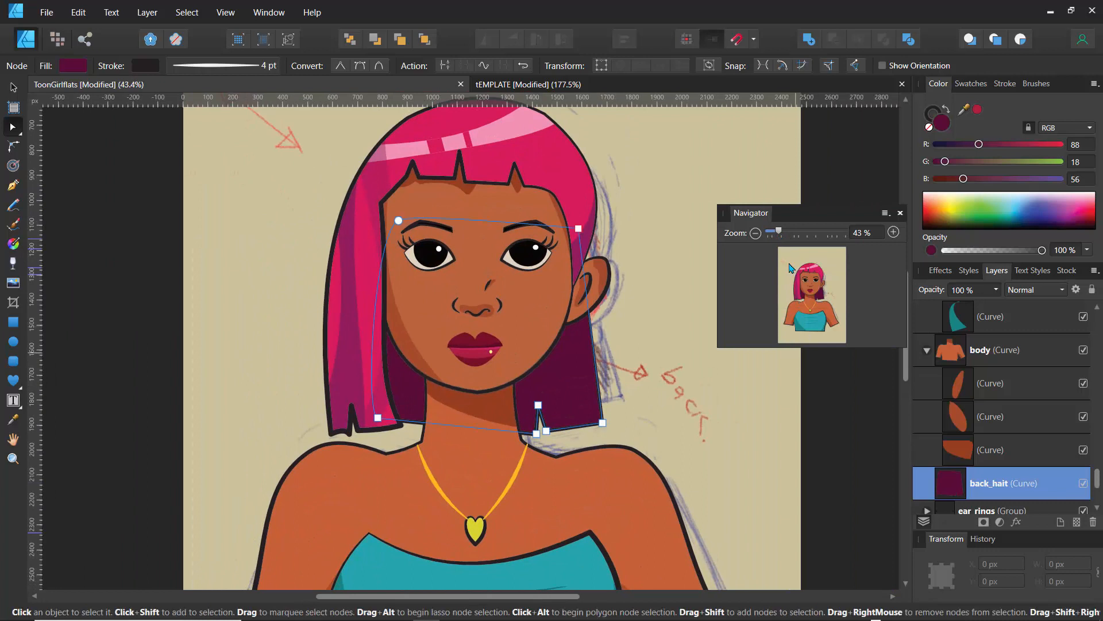